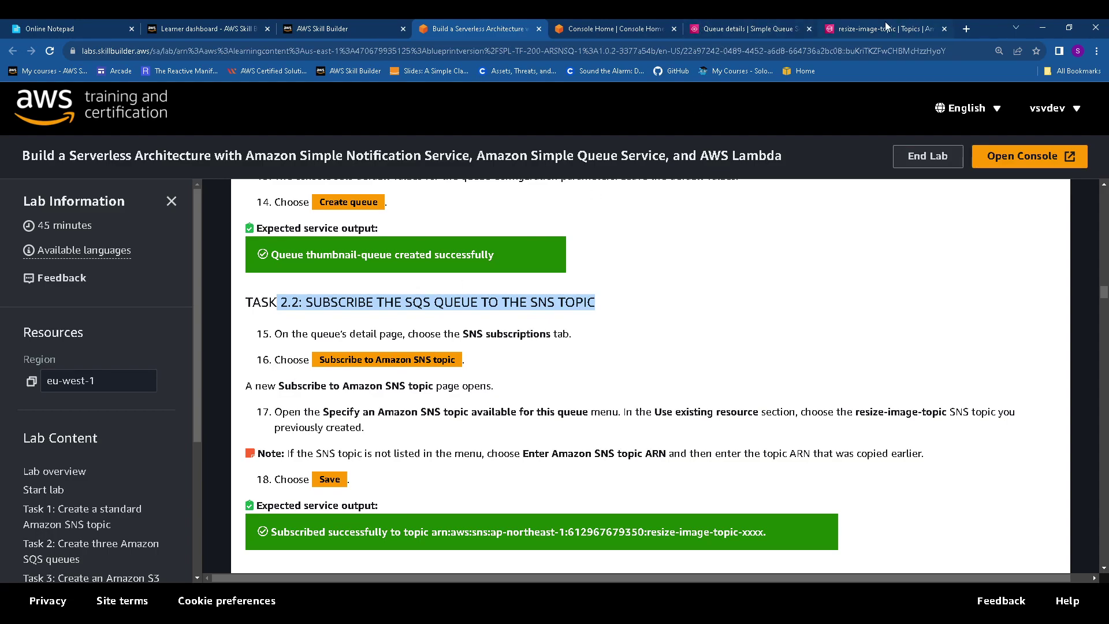
# - Subscribe thumbnail-queue to the existing resize-image-topic SNS topic and save the subscription
pyautogui.click(745, 28)
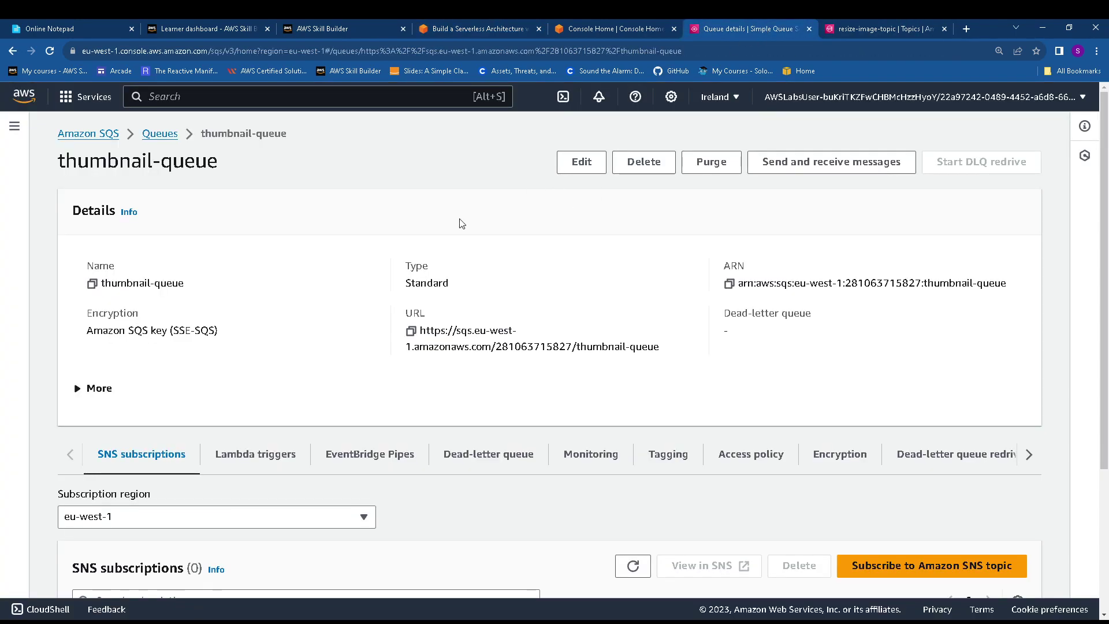
pyautogui.scroll(-1, 279, 257)
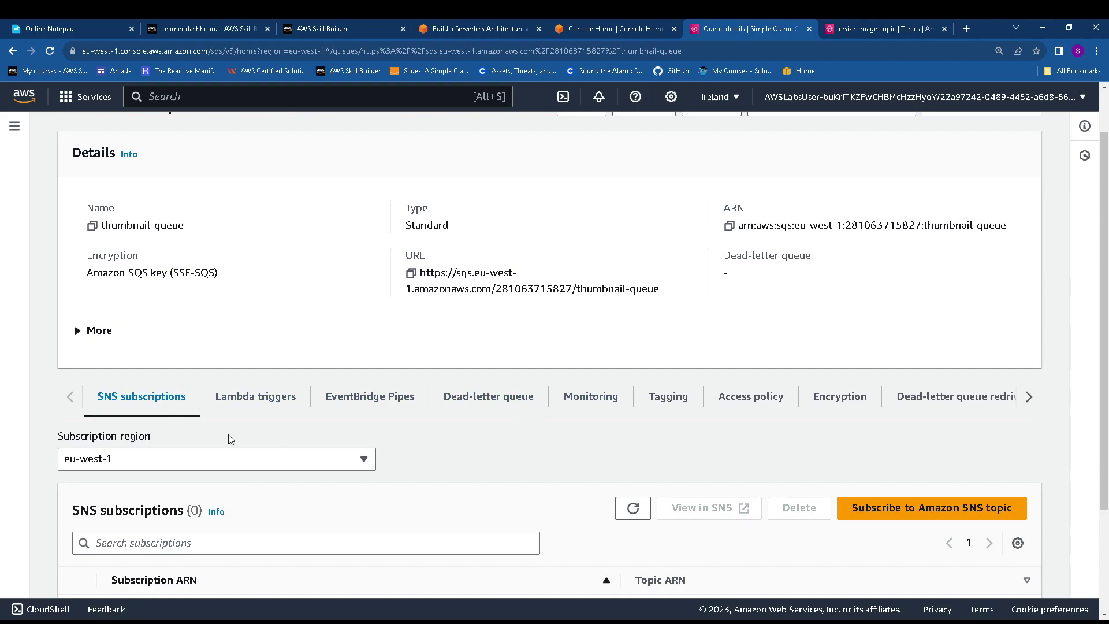
pyautogui.scroll(-2, 322, 479)
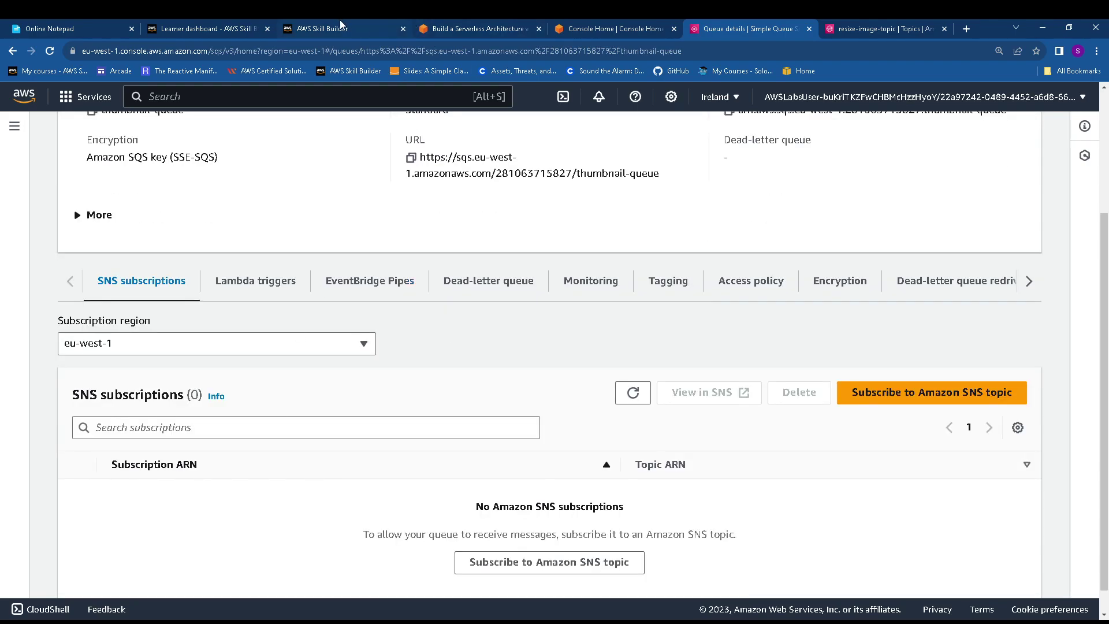
pyautogui.click(444, 25)
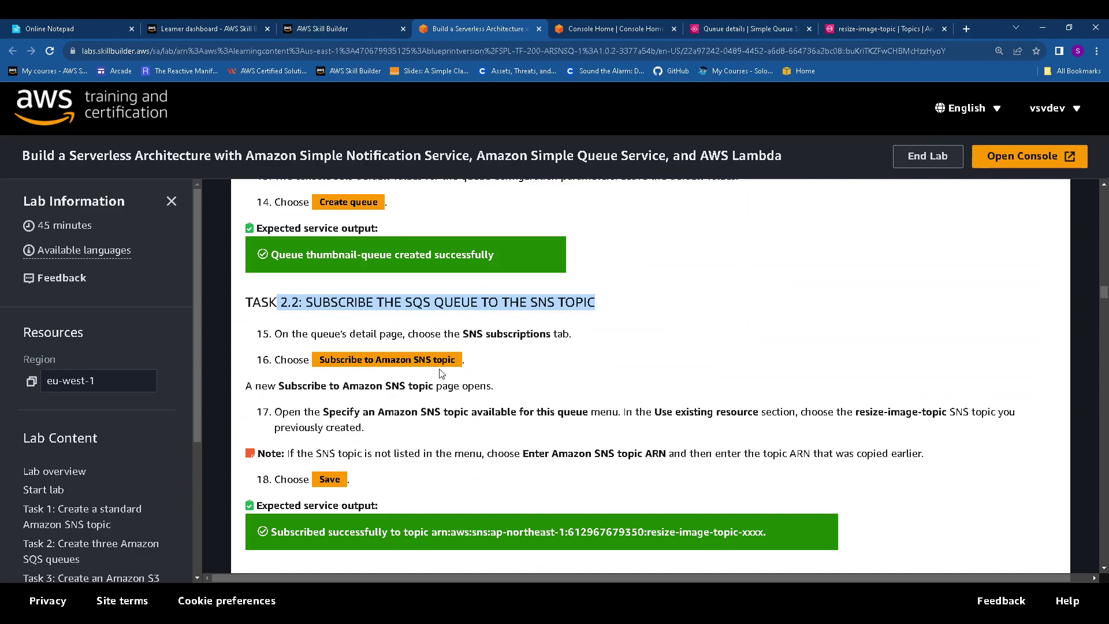
pyautogui.moveTo(278, 386); pyautogui.dragTo(503, 389)
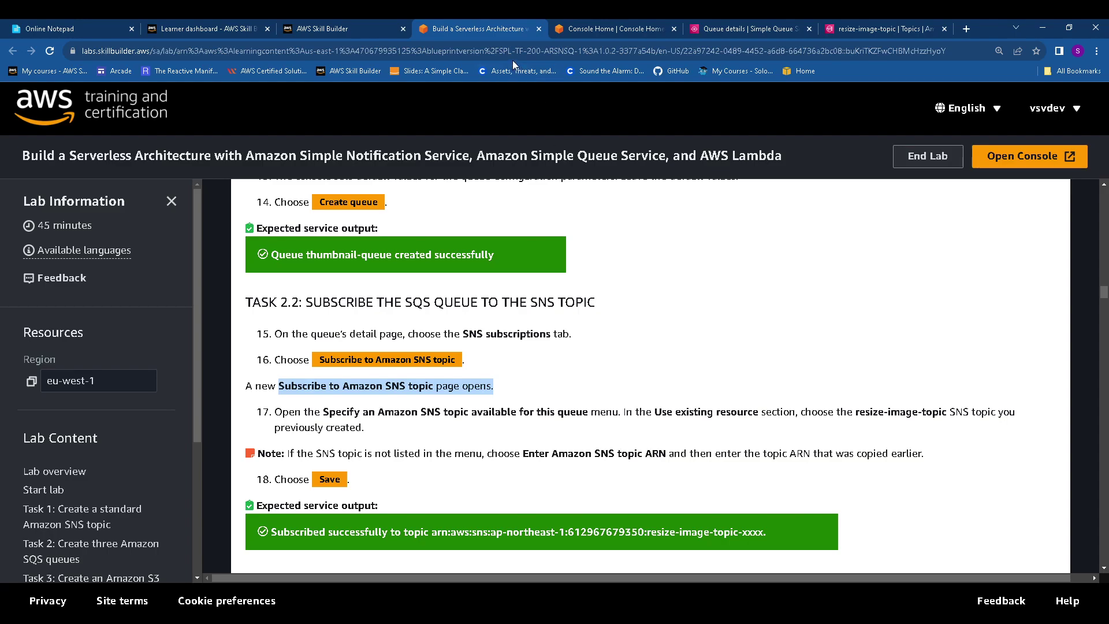
pyautogui.click(727, 28)
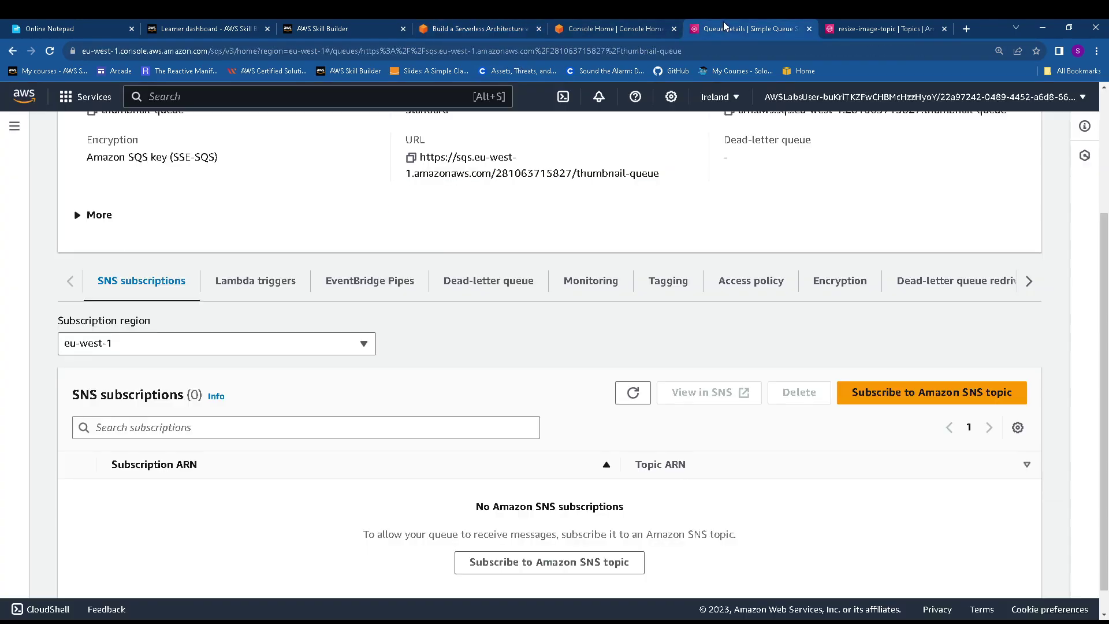
pyautogui.click(907, 392)
pyautogui.click(199, 286)
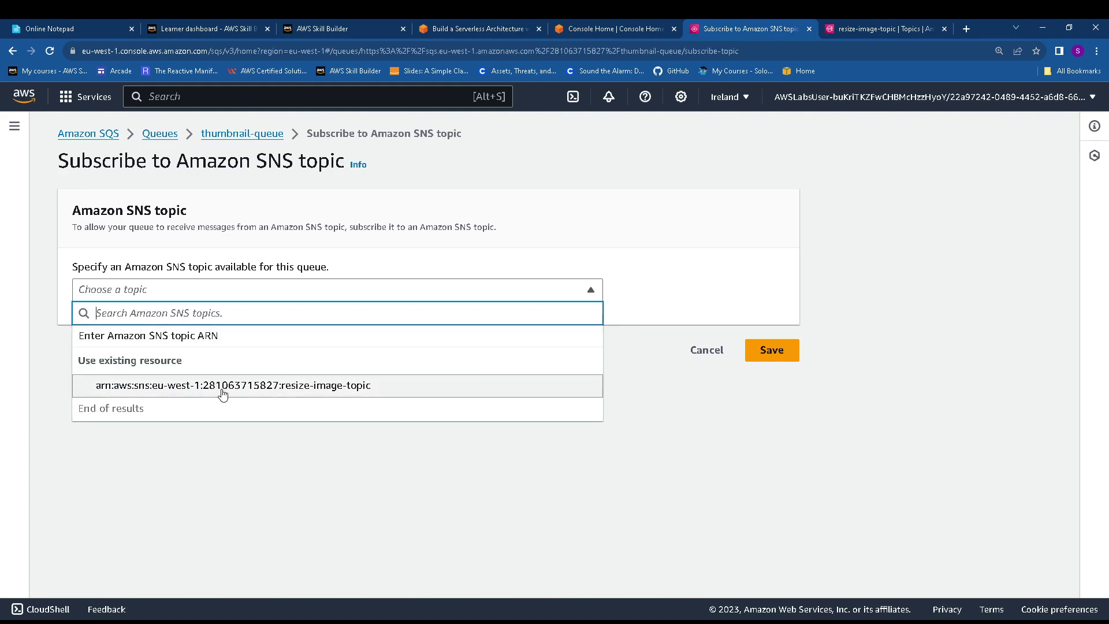
pyautogui.click(223, 387)
pyautogui.click(772, 350)
# - Read the lab instructions for Task 2.3 on creating two more SQS queues and subscribing them to the SNS topic
pyautogui.click(461, 28)
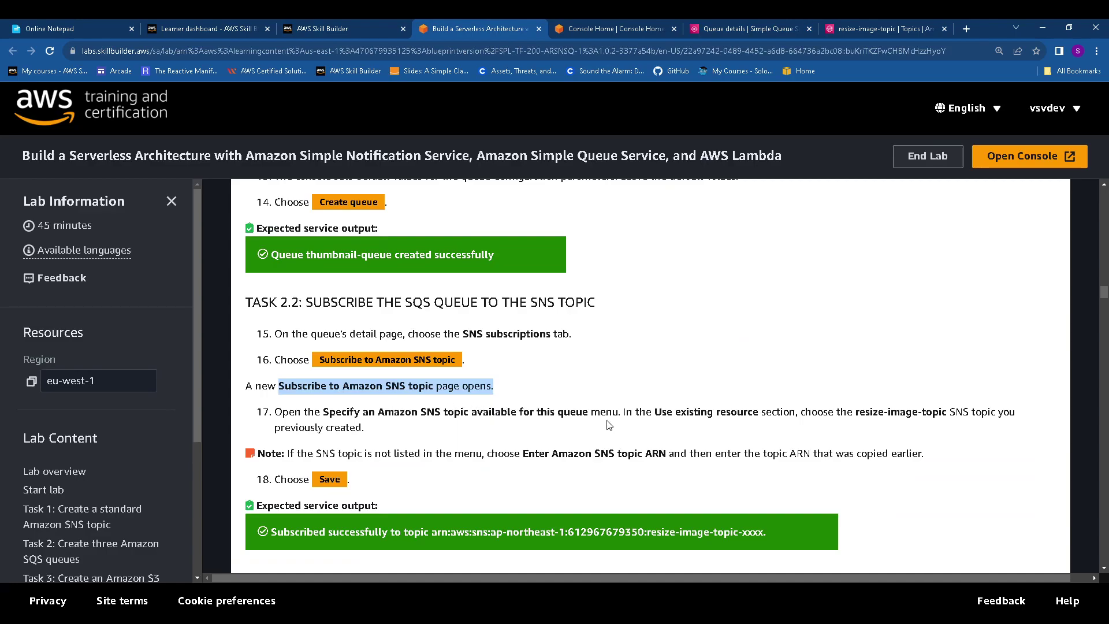
pyautogui.scroll(-1, 425, 432)
pyautogui.doubleClick(327, 422)
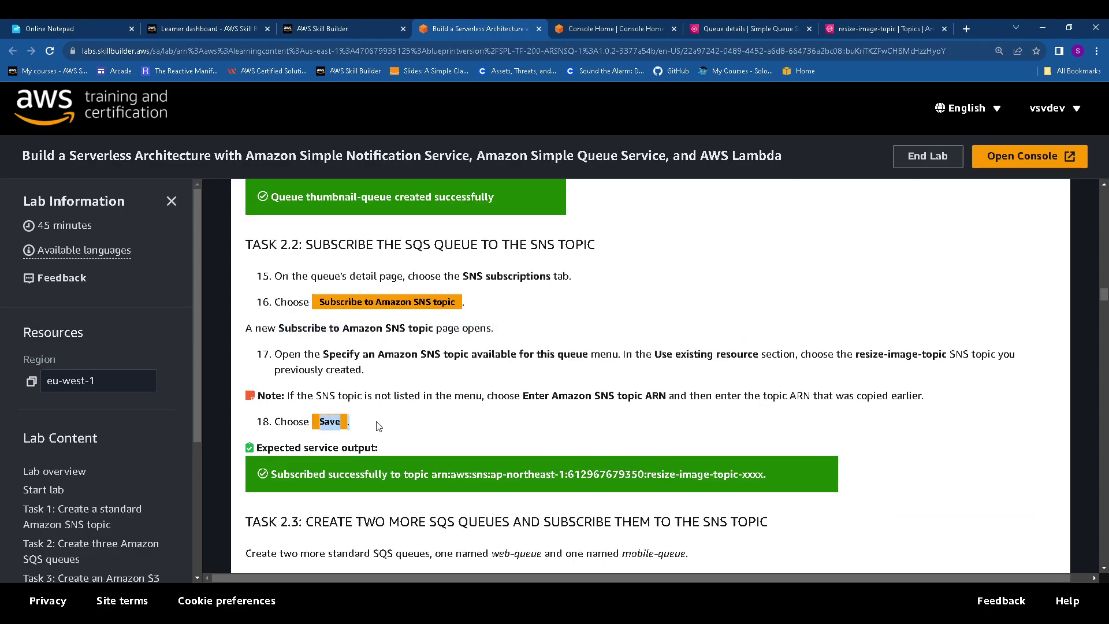
pyautogui.scroll(-3, 404, 439)
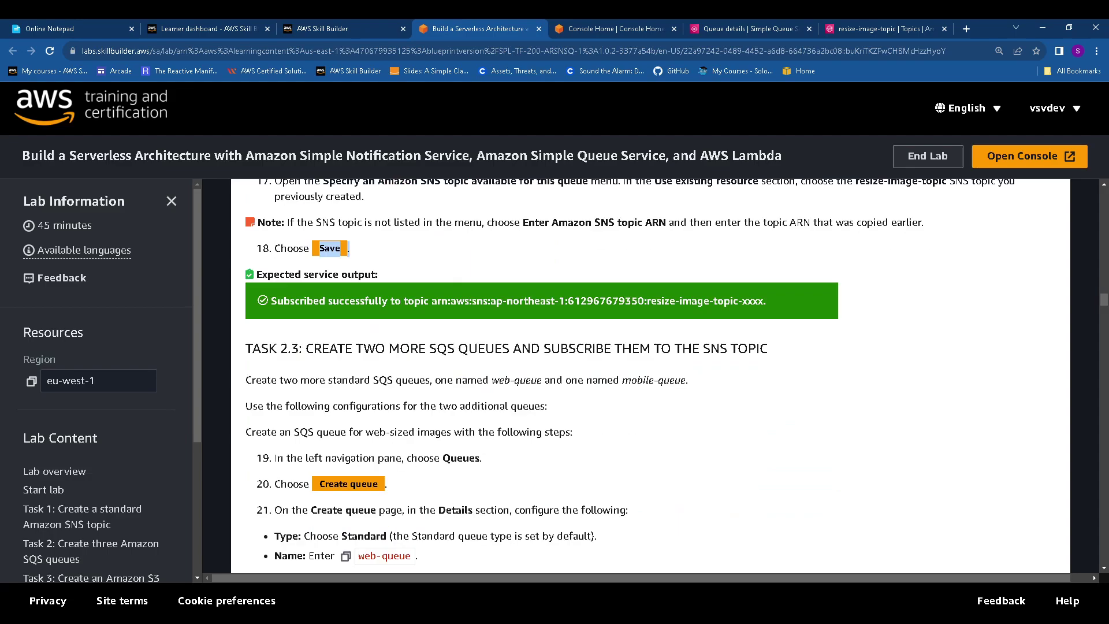
pyautogui.click(966, 434)
pyautogui.moveTo(247, 347); pyautogui.dragTo(797, 358)
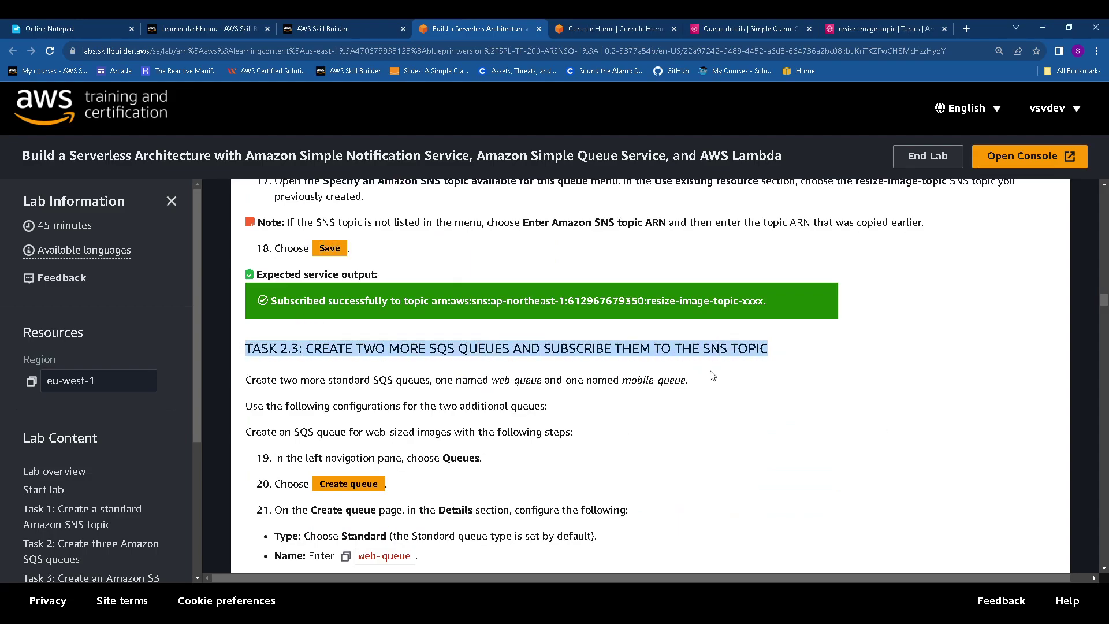
pyautogui.scroll(-1, 386, 368)
pyautogui.scroll(-1, 370, 366)
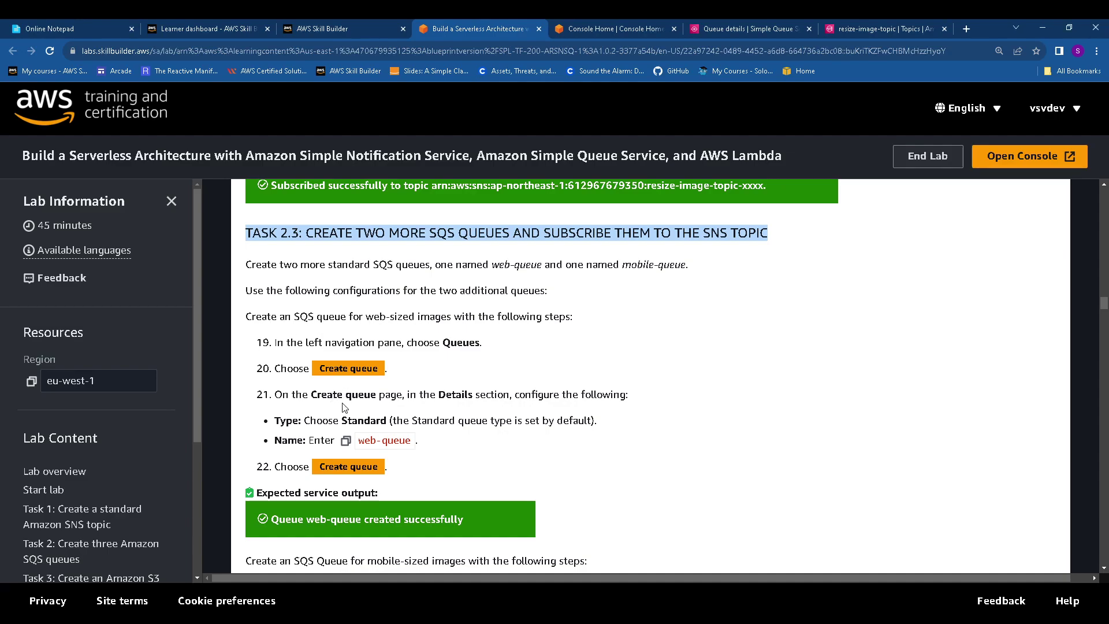
# - Create a Standard SQS queue named web-queue with the default configuration, copying the name from the lab instructions
pyautogui.click(346, 440)
pyautogui.click(757, 28)
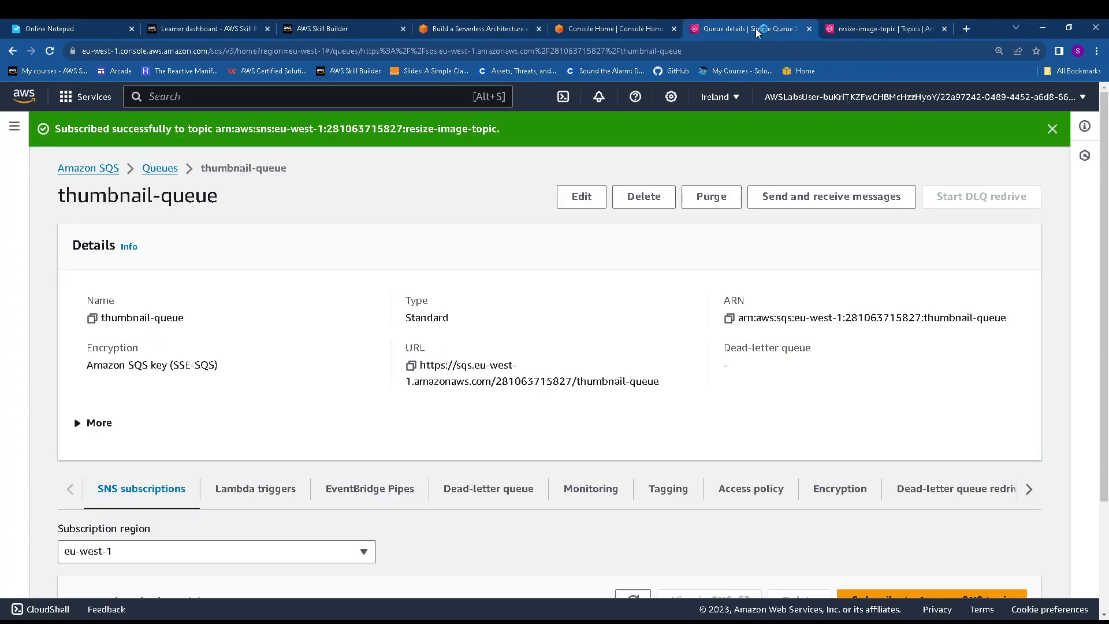
pyautogui.click(160, 168)
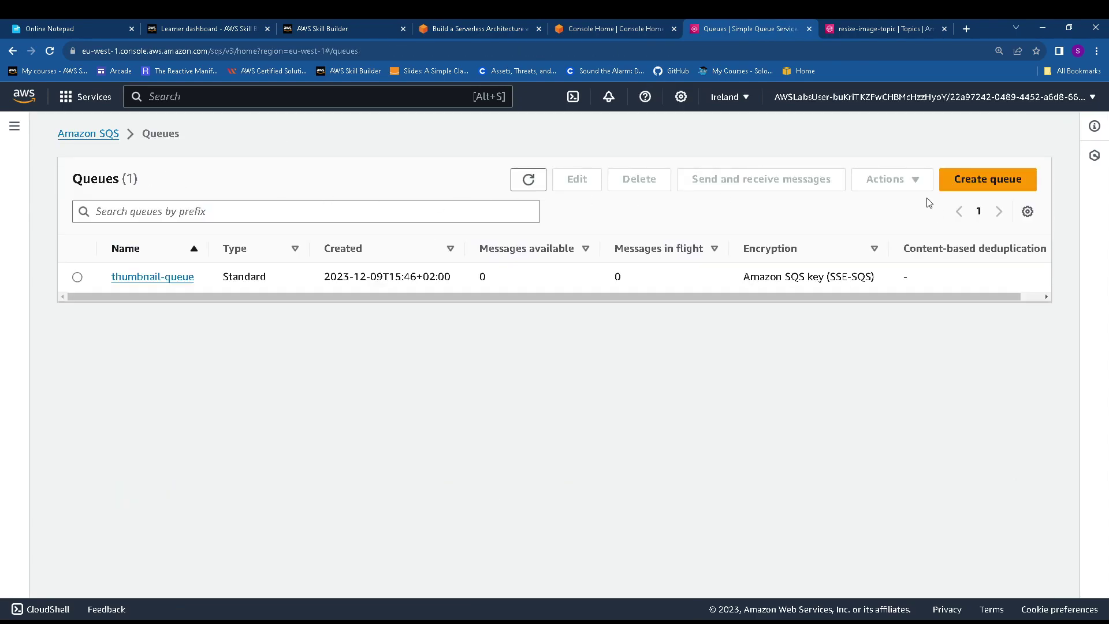
pyautogui.click(993, 188)
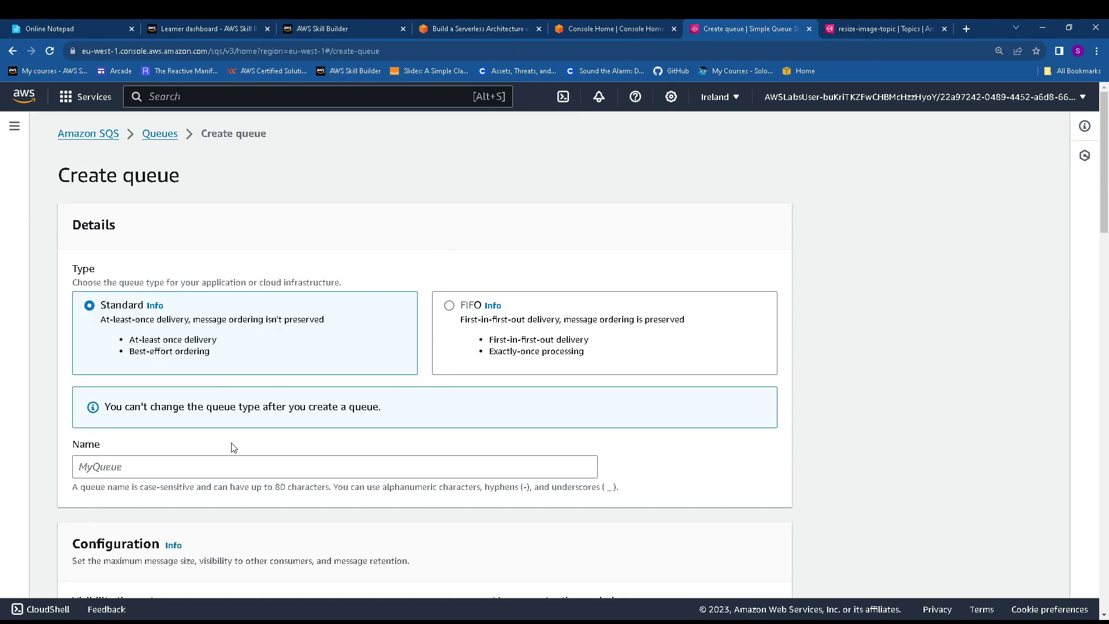
pyautogui.click(234, 466)
pyautogui.hotkey('ctrl', 'v')
pyautogui.scroll(-18, 261, 466)
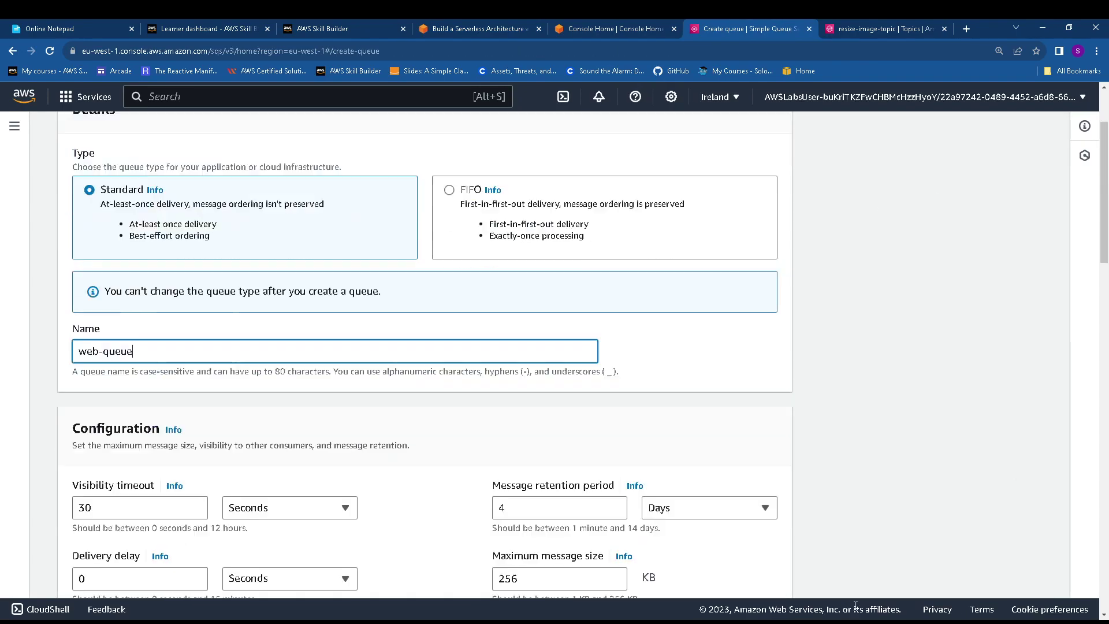
pyautogui.scroll(-5, 796, 561)
pyautogui.click(765, 574)
# - Copy the queue name mobile-queue from the lab instructions for mobile-sized images
pyautogui.click(460, 26)
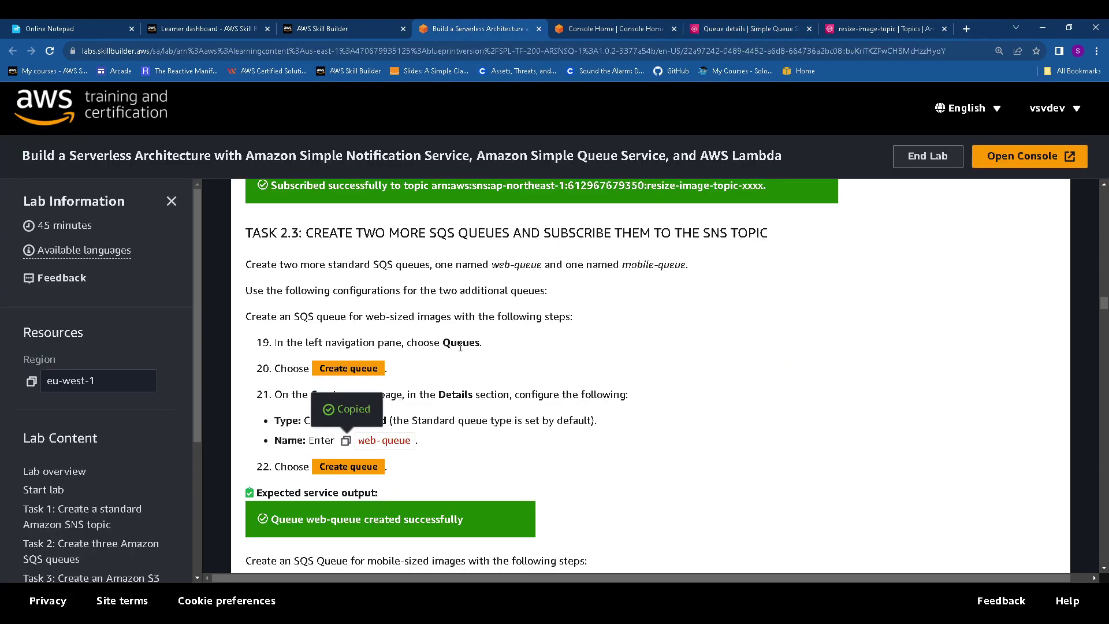
pyautogui.scroll(-3, 400, 391)
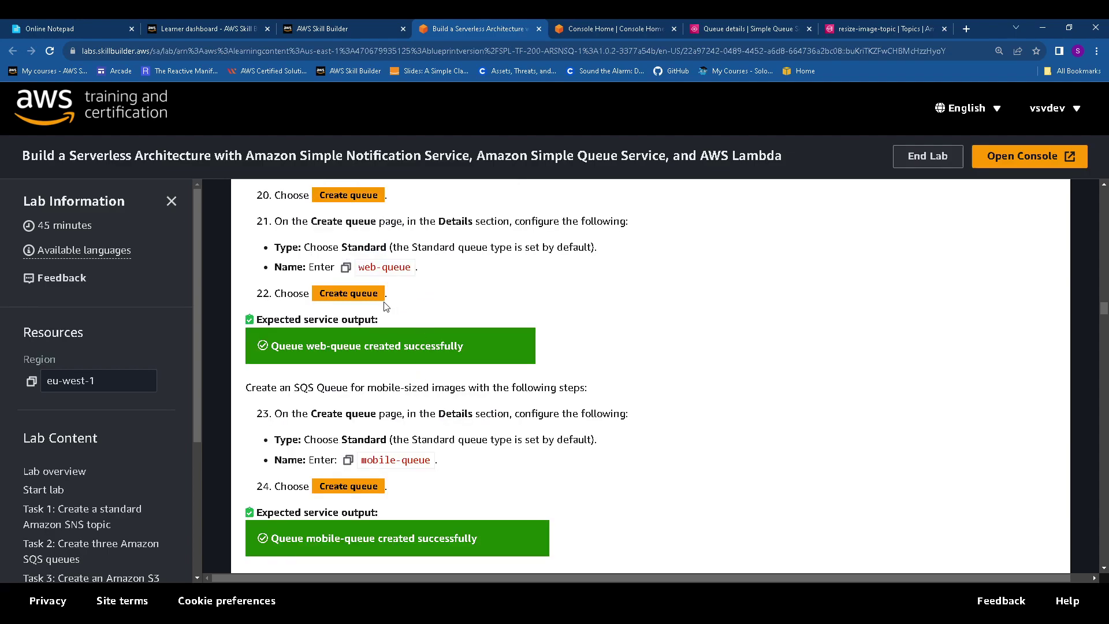
pyautogui.scroll(-1, 370, 311)
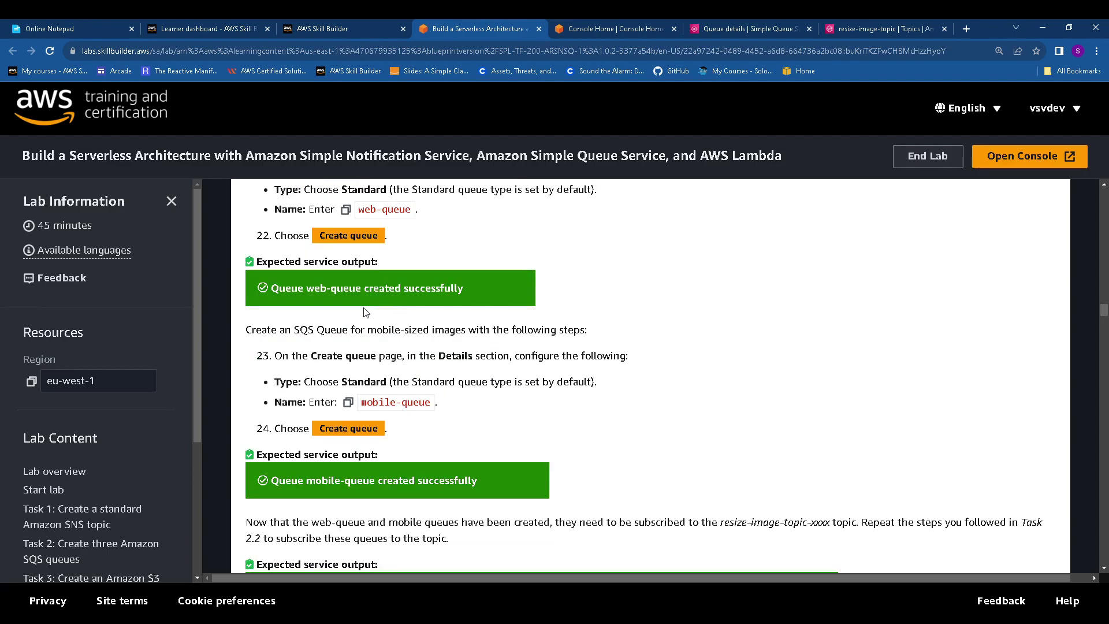
pyautogui.click(351, 404)
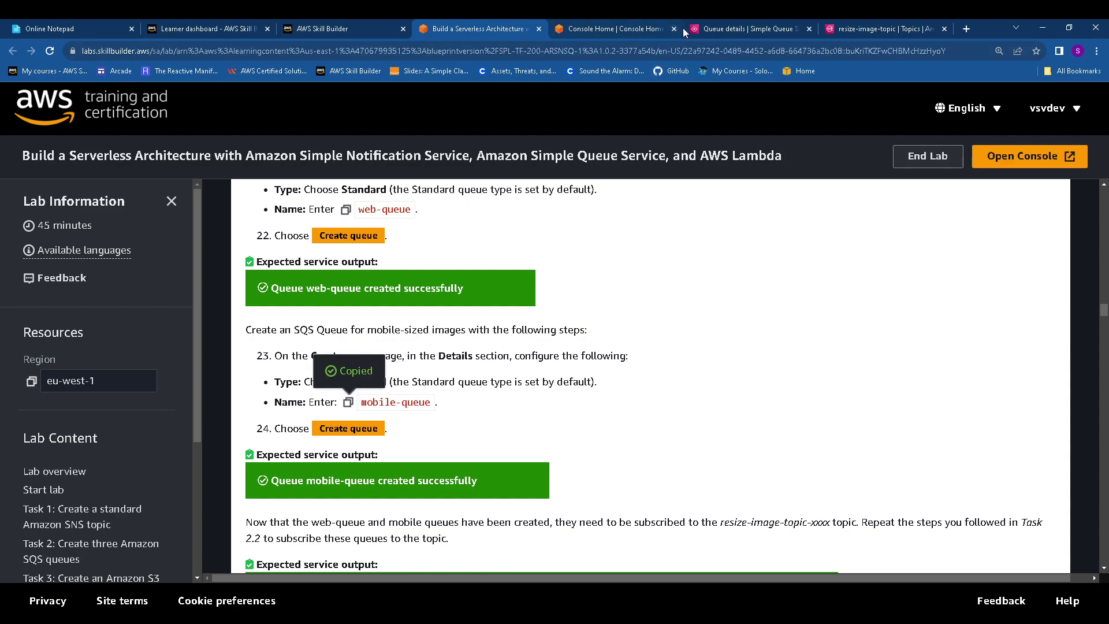
# - Create a Standard SQS queue with the copied name mobile-queue and the default configuration, and dismiss the notification
pyautogui.click(762, 29)
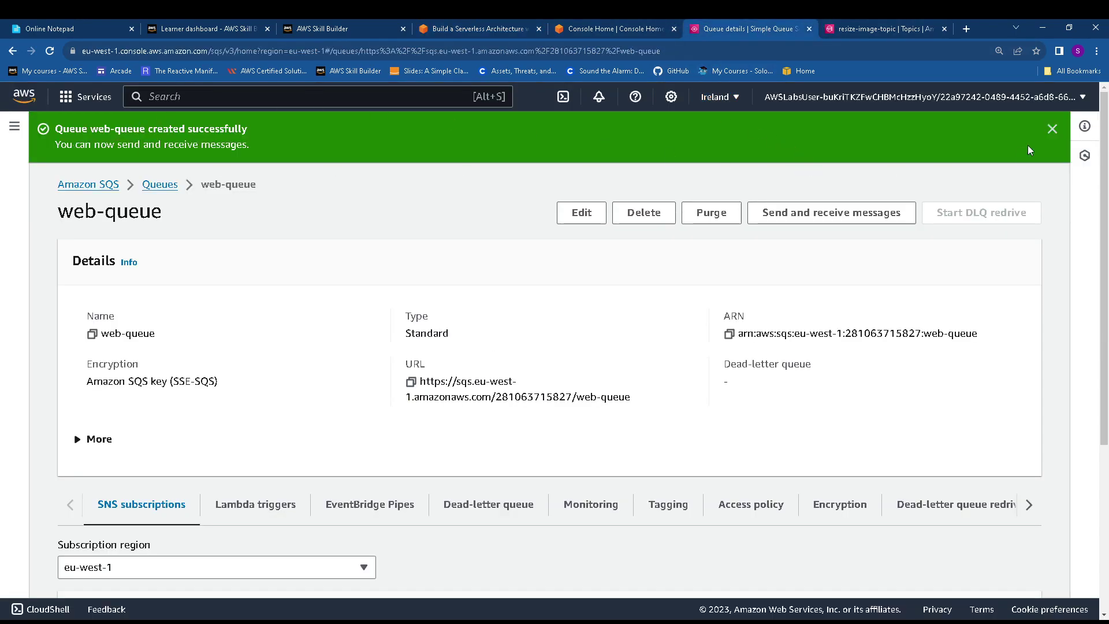
pyautogui.click(1052, 128)
pyautogui.click(159, 134)
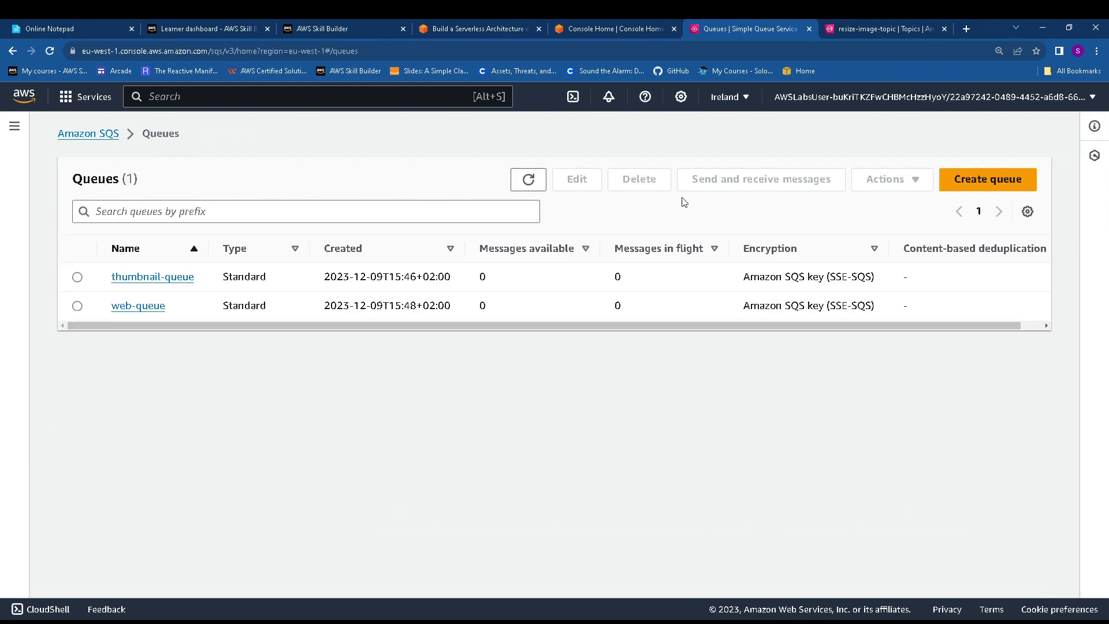
pyautogui.click(970, 180)
pyautogui.click(157, 466)
pyautogui.hotkey('ctrl', 'v')
pyautogui.scroll(-20, 745, 479)
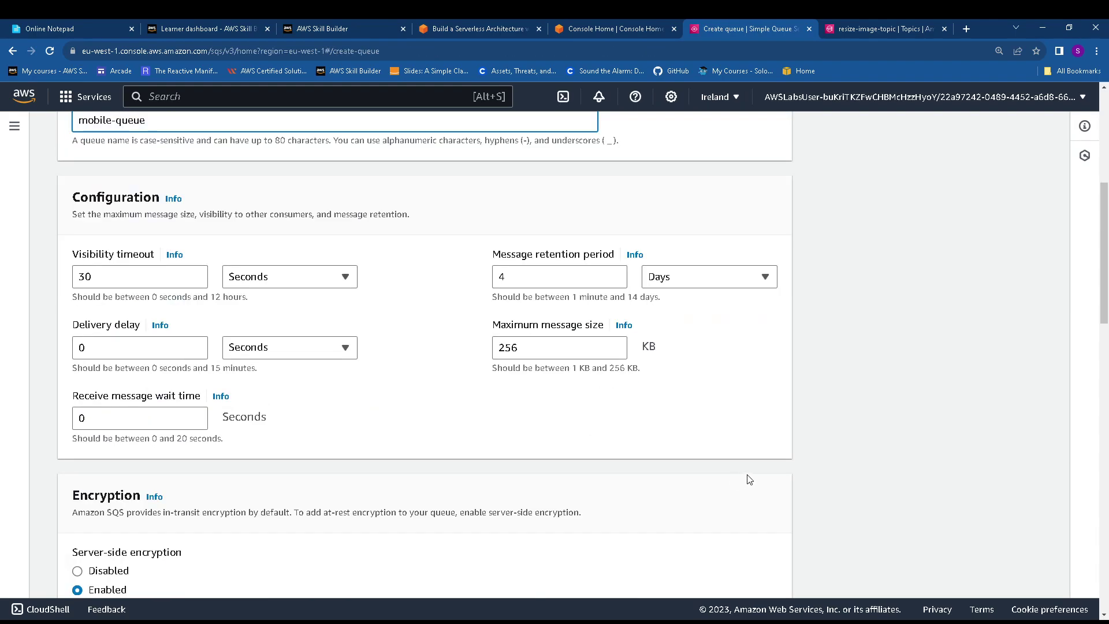
pyautogui.scroll(-4, 757, 550)
pyautogui.click(749, 575)
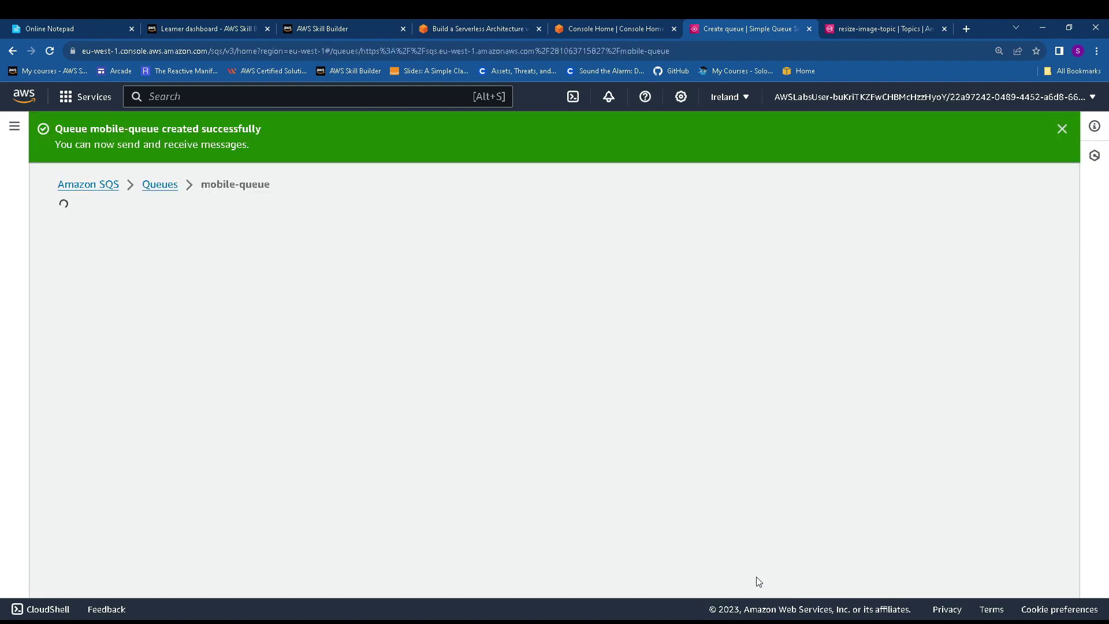
pyautogui.click(1052, 128)
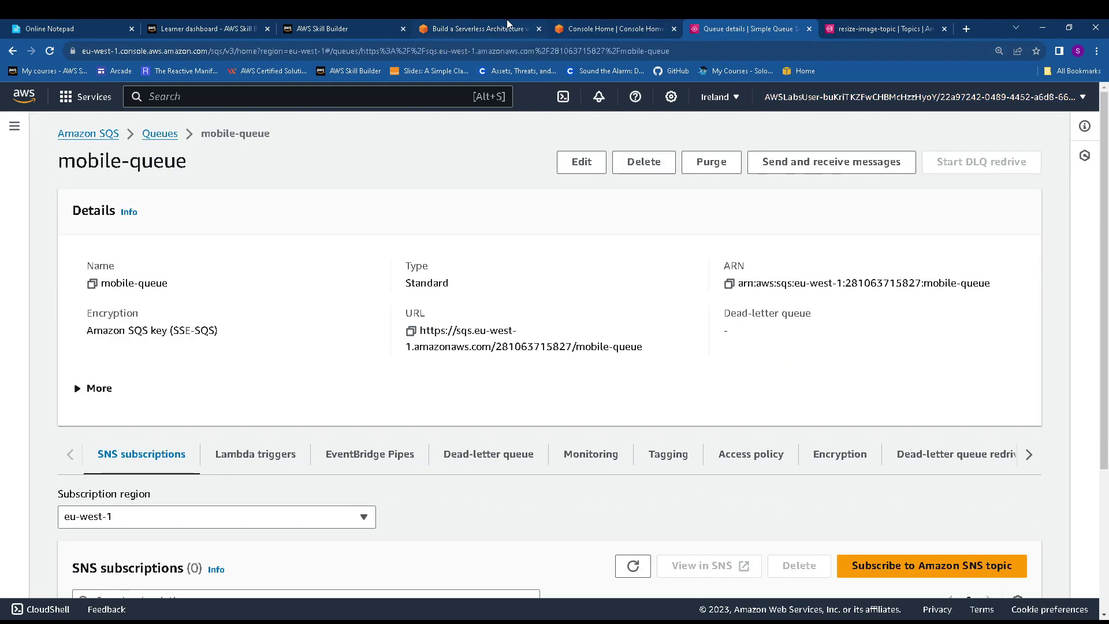
# - Check the lab's subscription instructions and subscribe mobile-queue to the existing resize-image-topic SNS topic
pyautogui.click(479, 28)
pyautogui.scroll(-3, 397, 353)
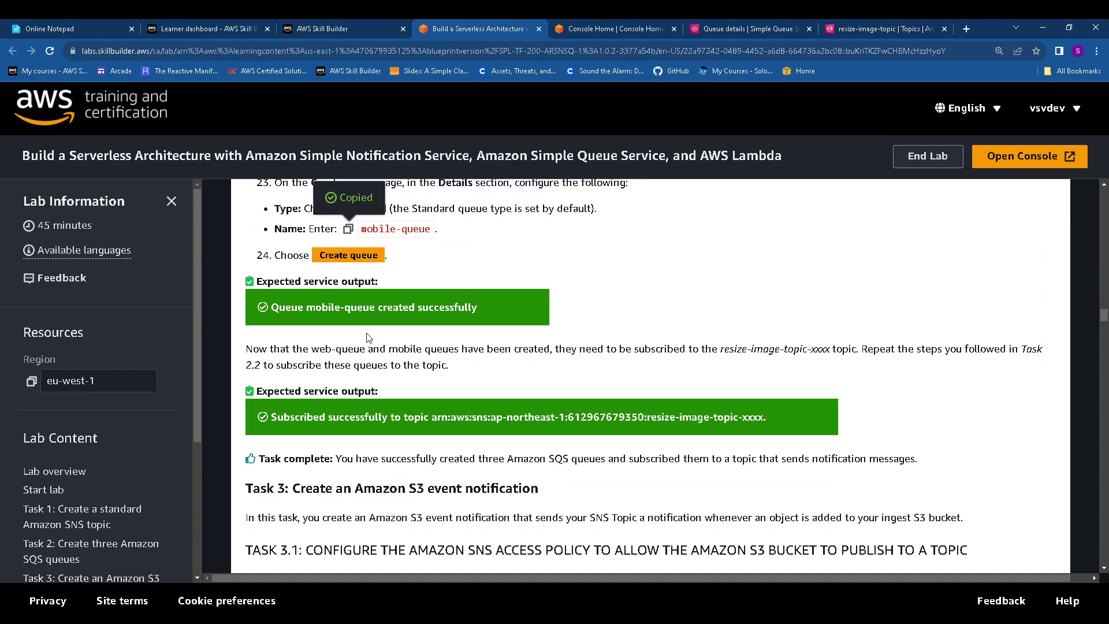
pyautogui.scroll(-1, 286, 321)
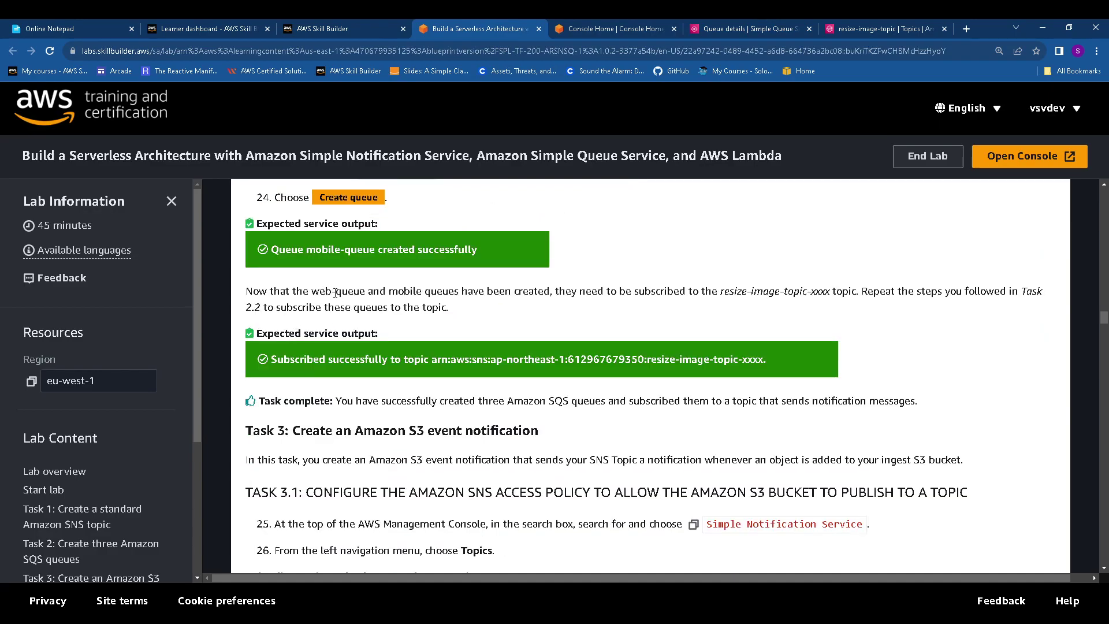
pyautogui.moveTo(346, 286); pyautogui.dragTo(659, 316)
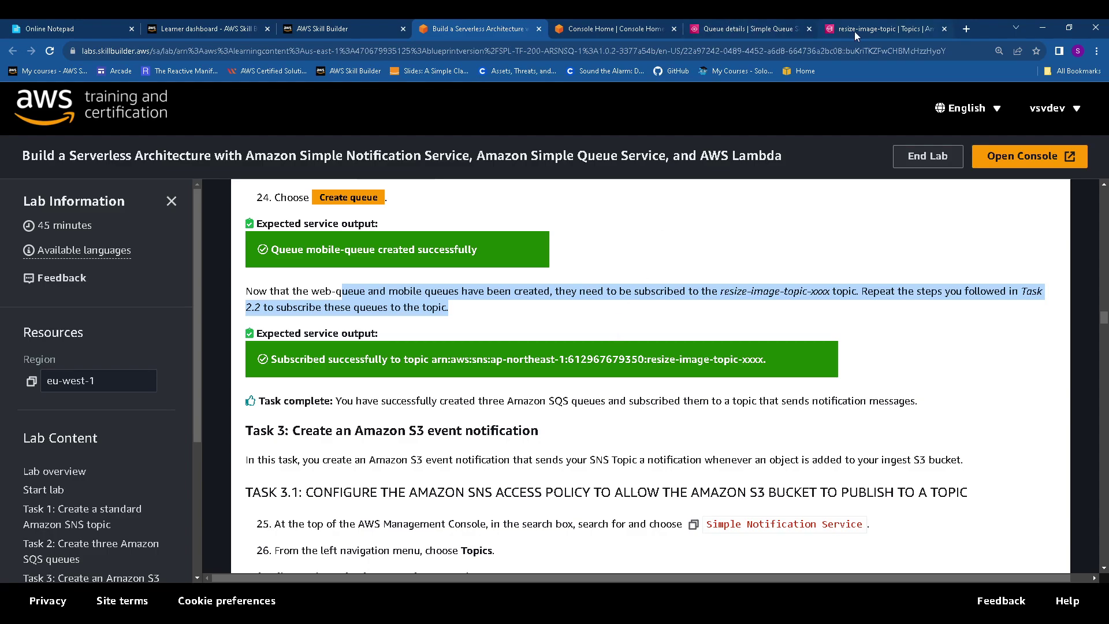
pyautogui.click(753, 29)
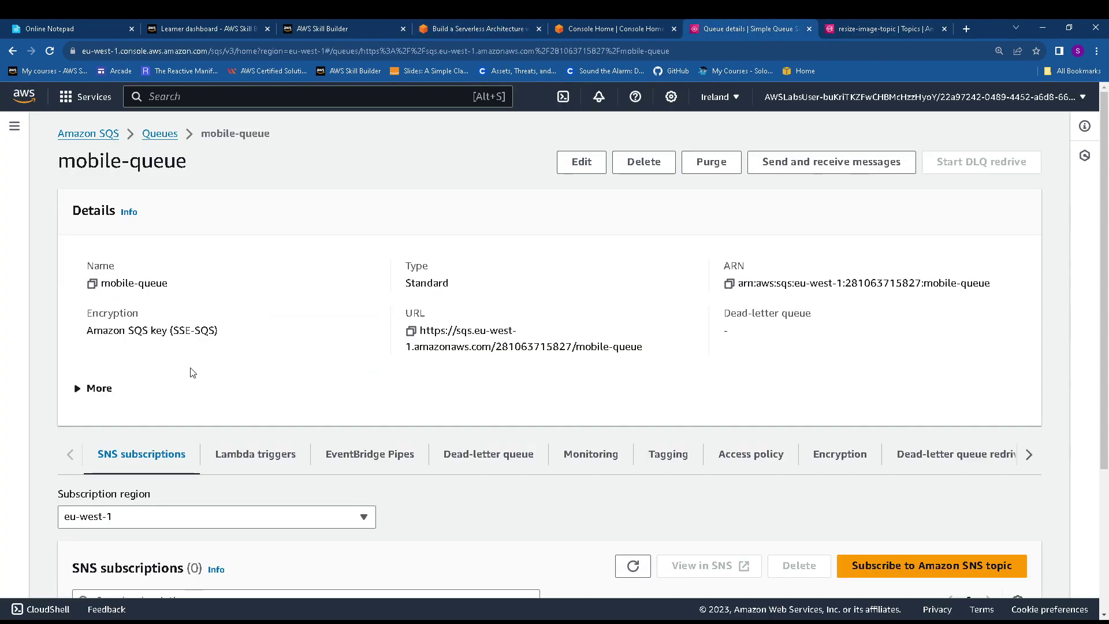
pyautogui.scroll(-2, 192, 372)
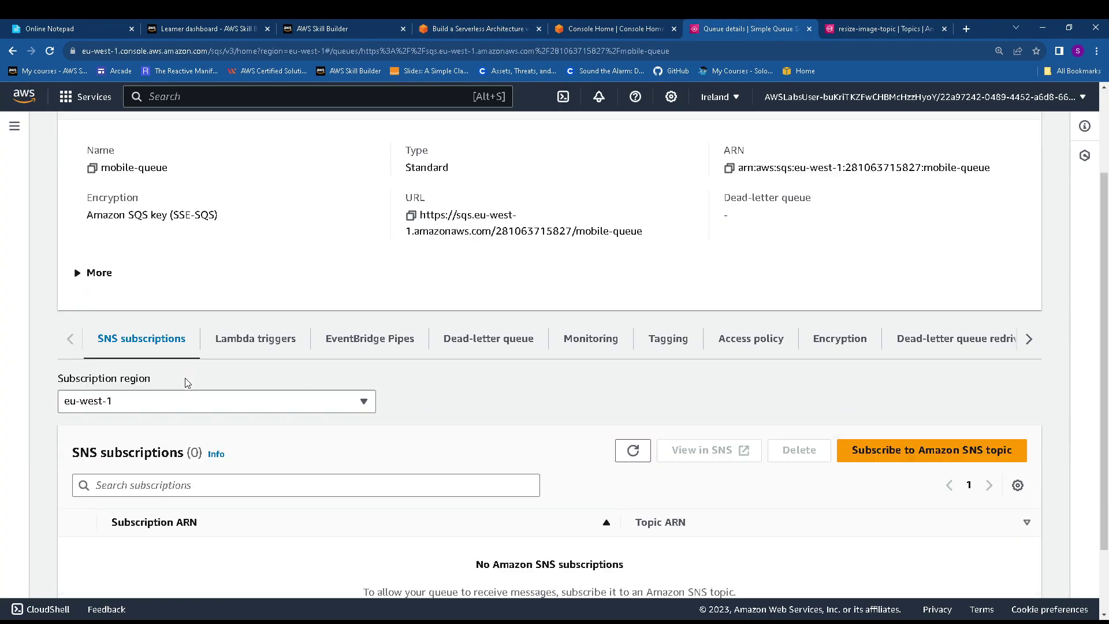
pyautogui.click(863, 454)
pyautogui.click(305, 287)
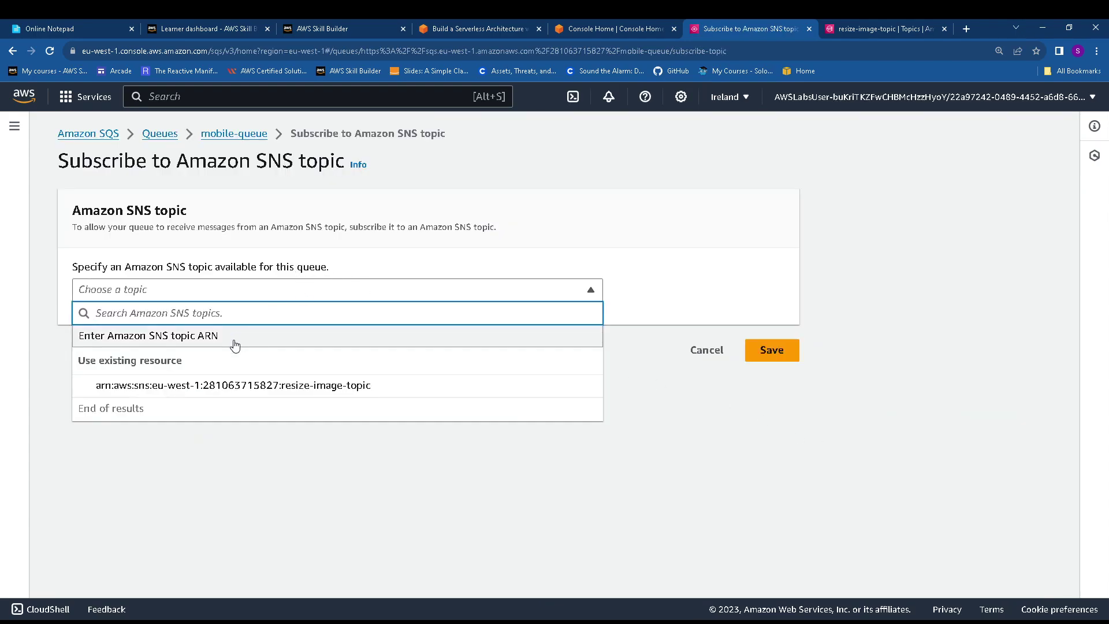
pyautogui.click(273, 387)
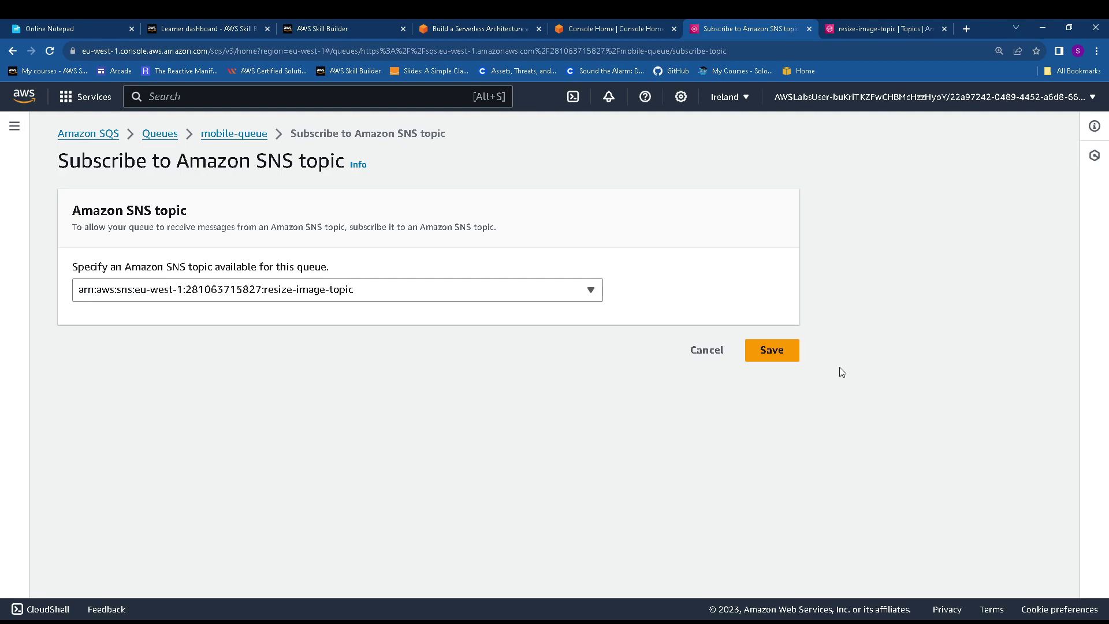
pyautogui.click(775, 350)
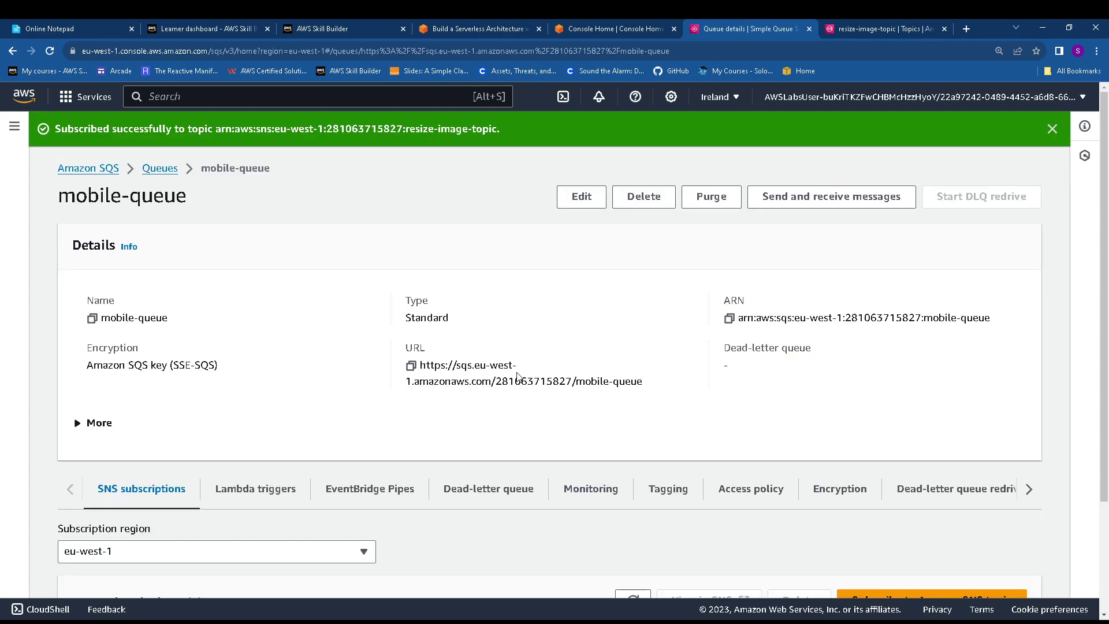
# - Open thumbnail-queue from the SQS queues list and check its SNS subscriptions
pyautogui.click(169, 169)
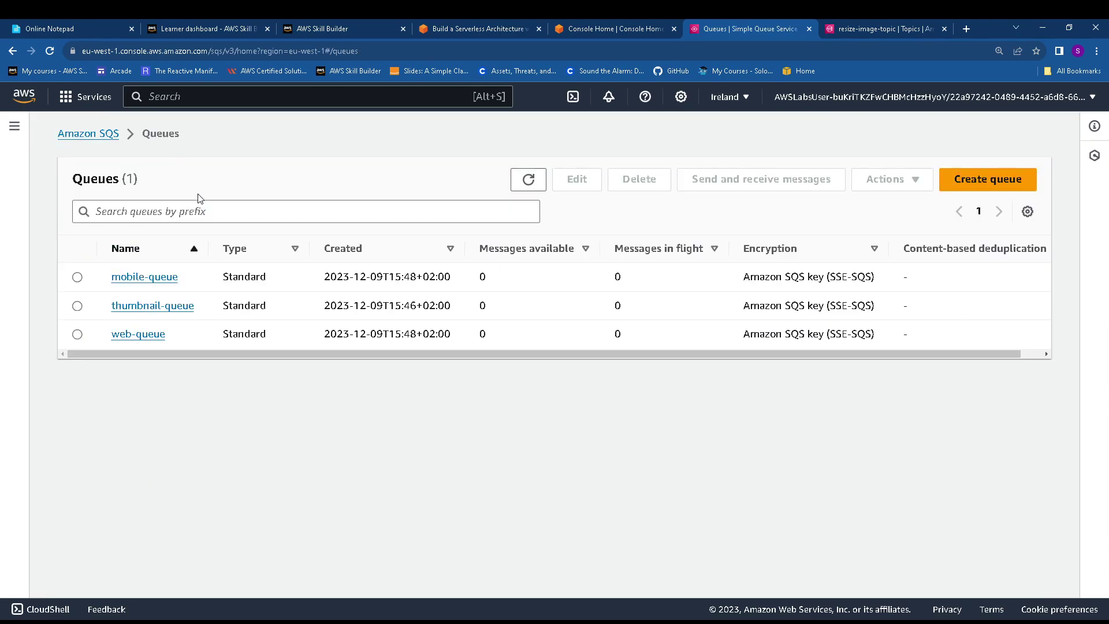
pyautogui.click(172, 307)
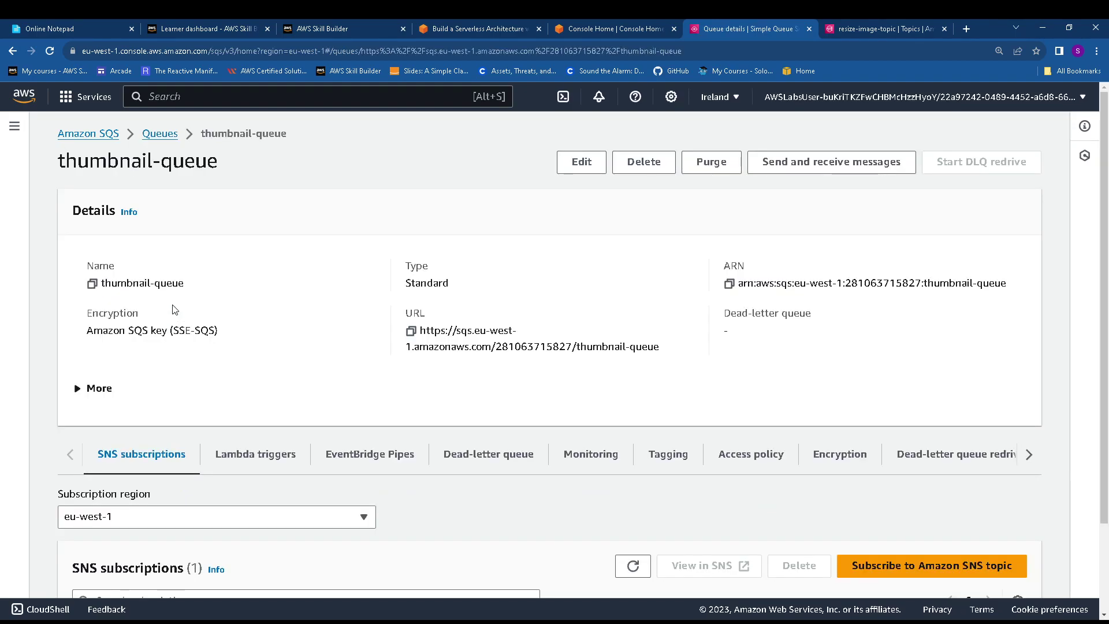
pyautogui.scroll(-2, 176, 318)
pyautogui.scroll(2, 178, 322)
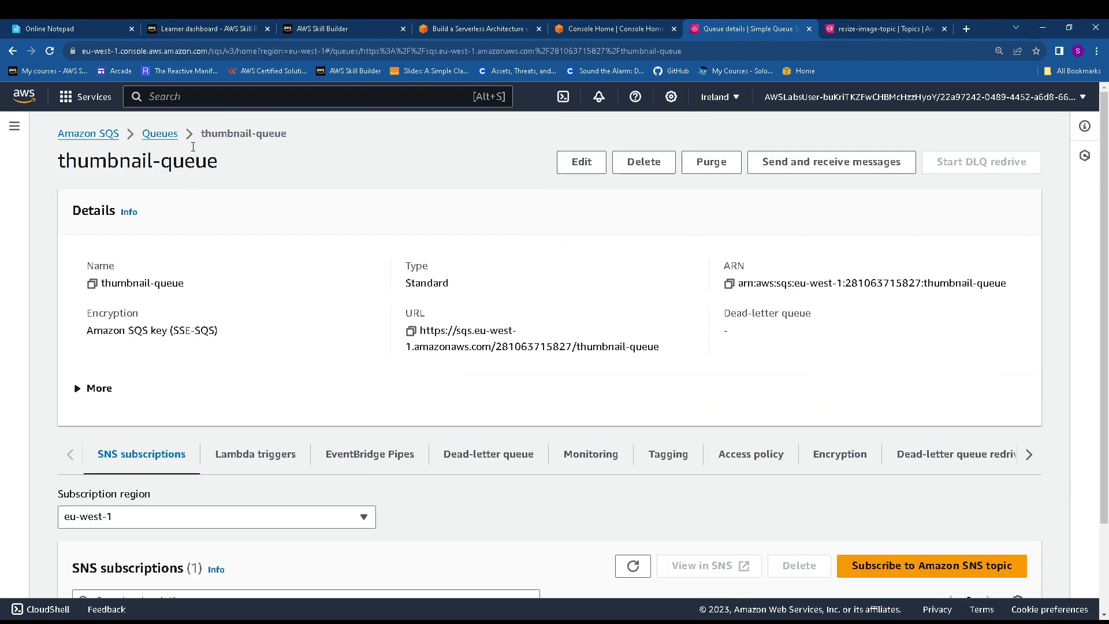
# - Subscribe web-queue to the existing resize-image-topic SNS topic and dismiss the notification
pyautogui.click(160, 134)
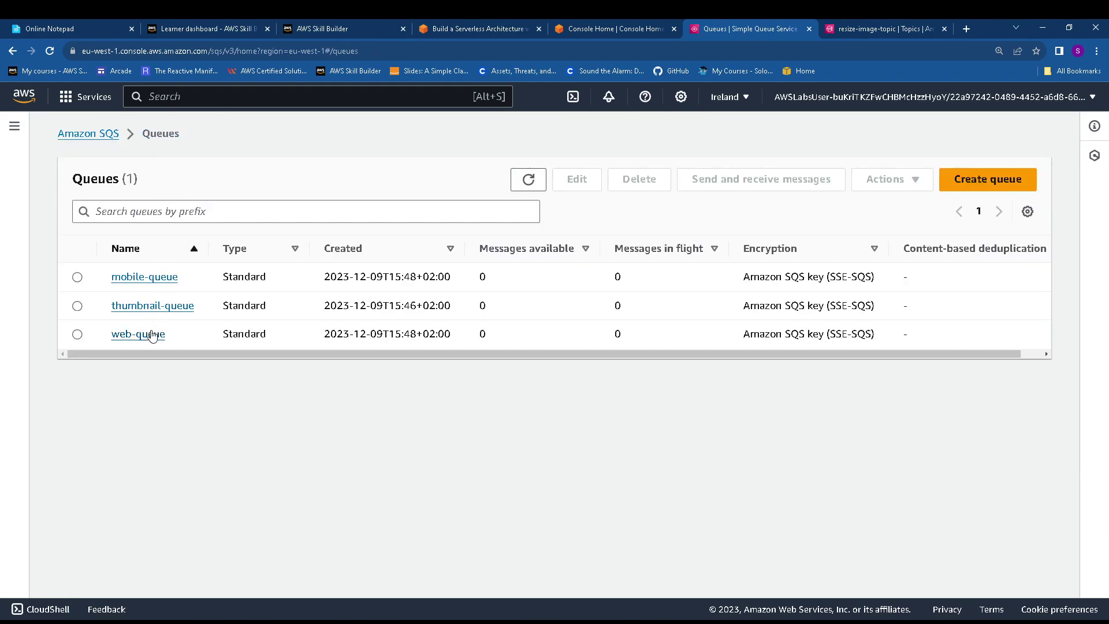
pyautogui.click(145, 334)
pyautogui.scroll(-3, 330, 351)
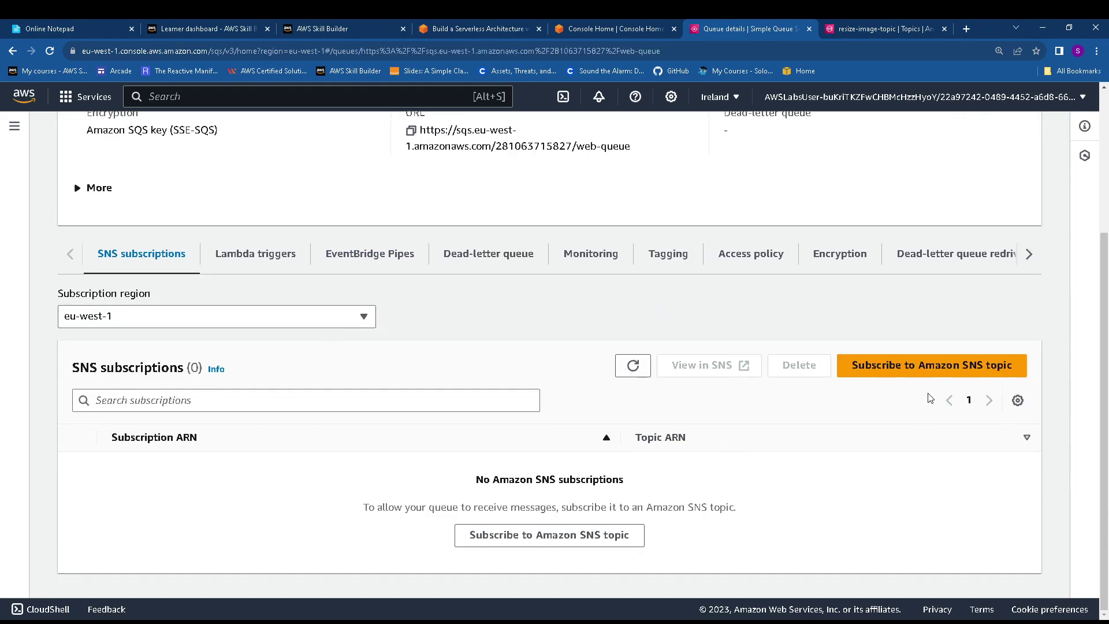
pyautogui.click(913, 378)
pyautogui.click(255, 288)
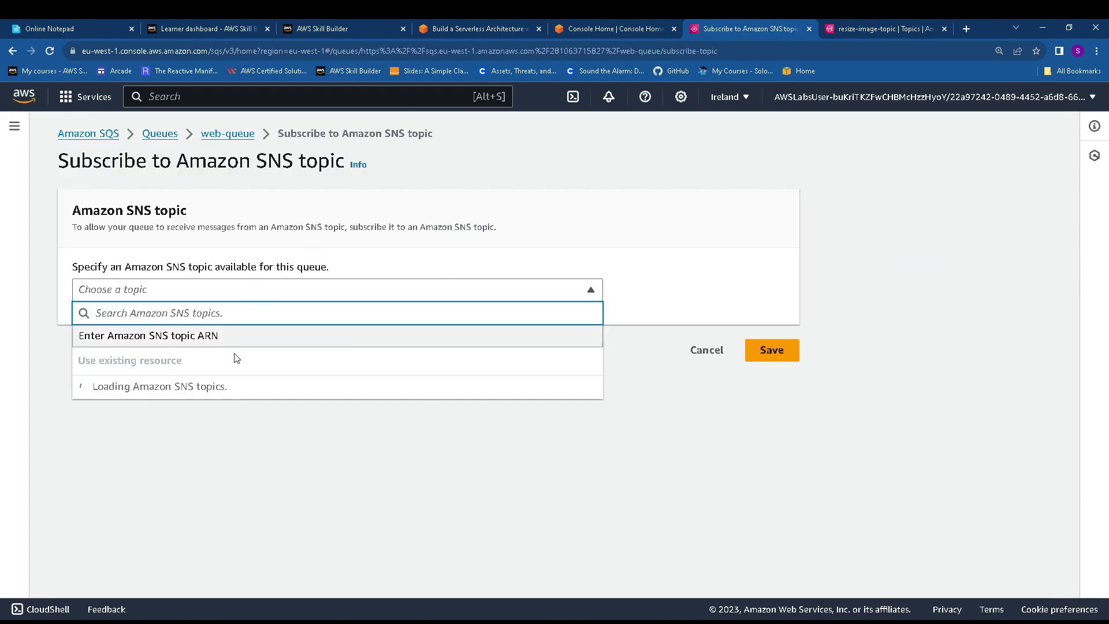
pyautogui.click(235, 385)
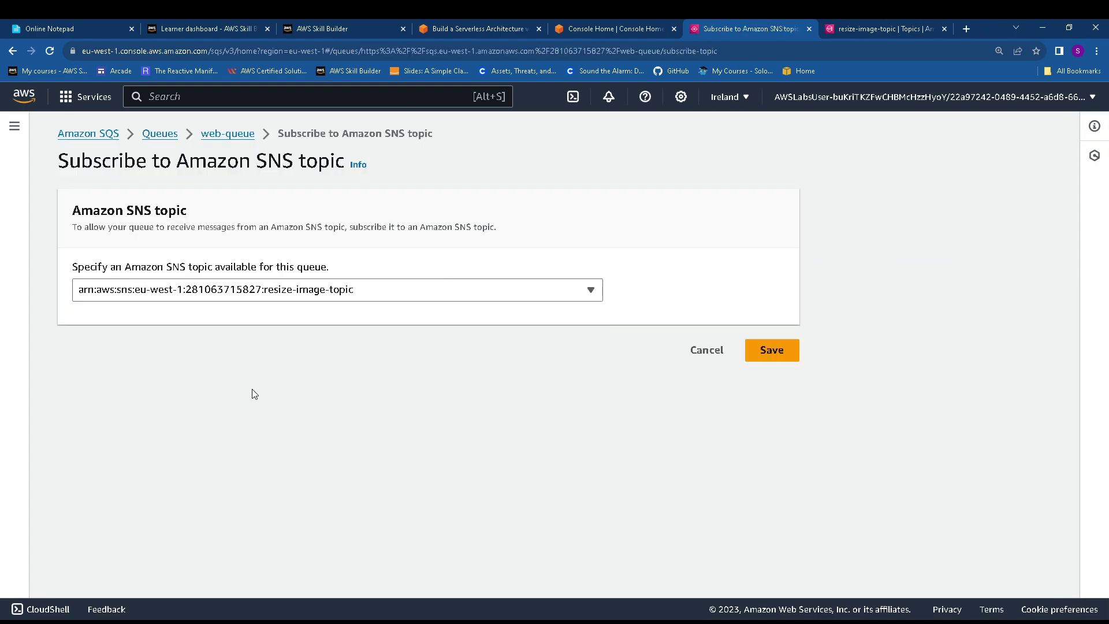
pyautogui.click(773, 350)
pyautogui.click(1052, 128)
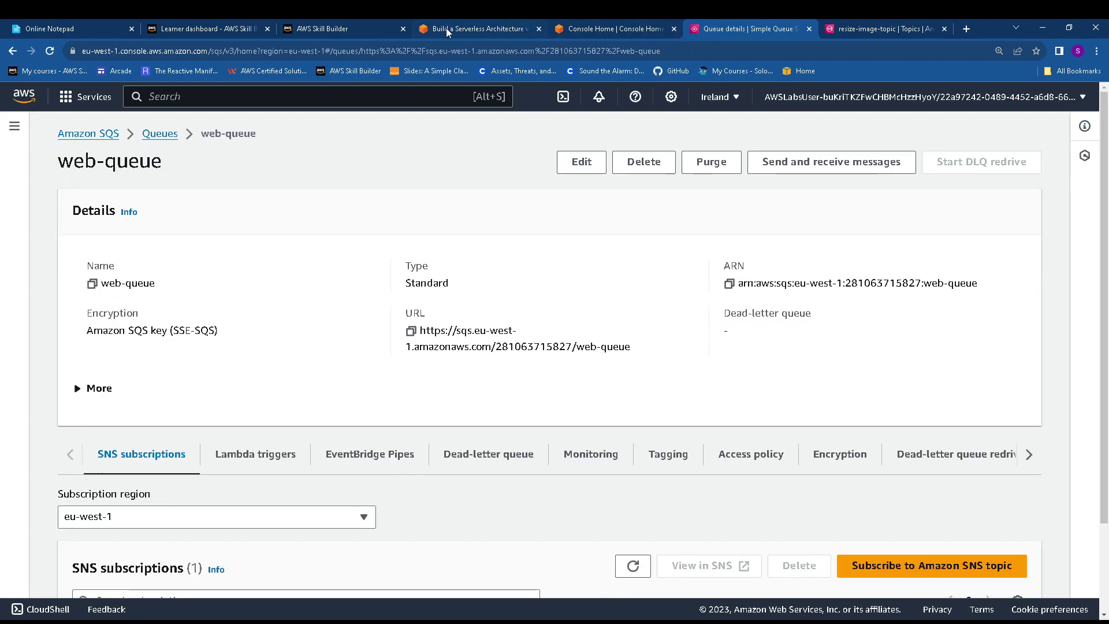
# - Read the lab instructions for Task 3 on creating an S3 event notification and Task 3.1 on configuring the SNS access policy
pyautogui.click(462, 28)
pyautogui.scroll(-2, 462, 309)
pyautogui.moveTo(264, 285); pyautogui.dragTo(624, 283)
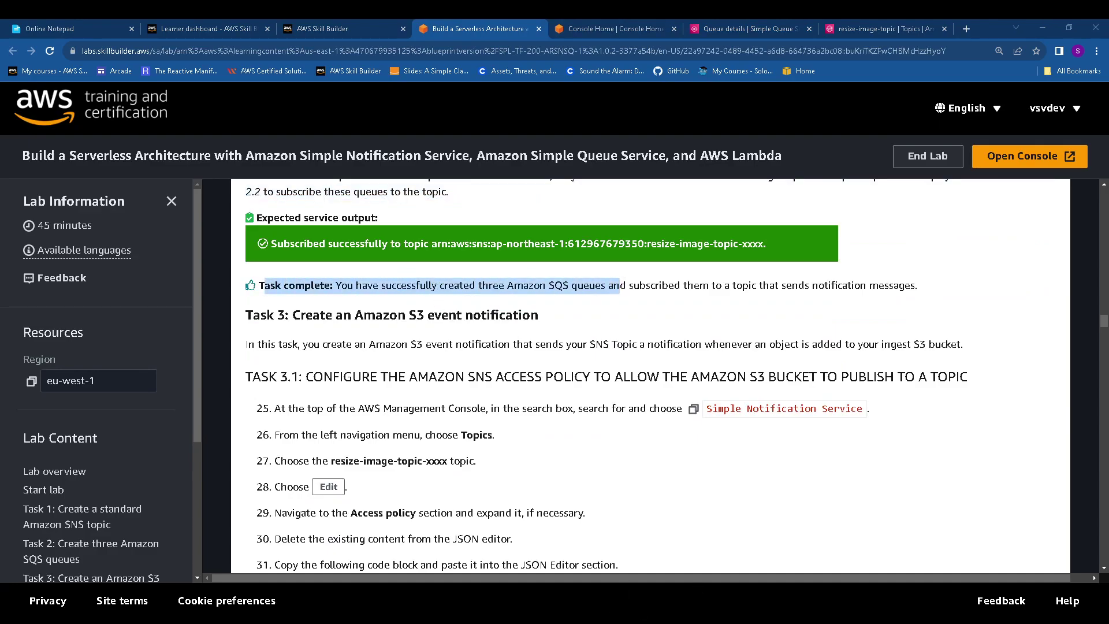
pyautogui.click(363, 301)
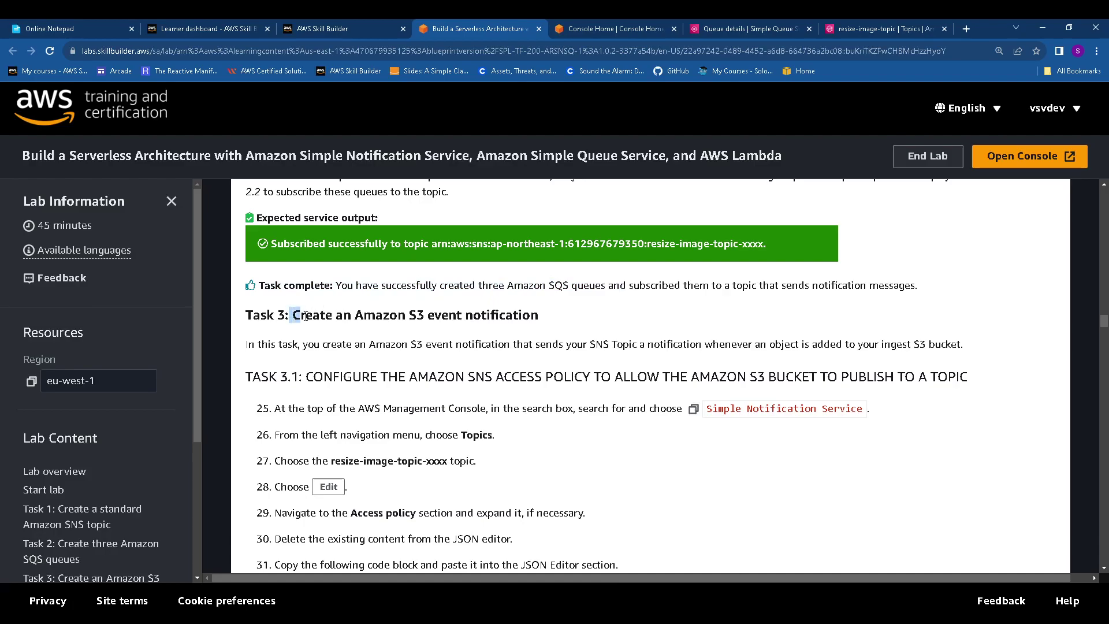
pyautogui.moveTo(292, 315); pyautogui.dragTo(543, 325)
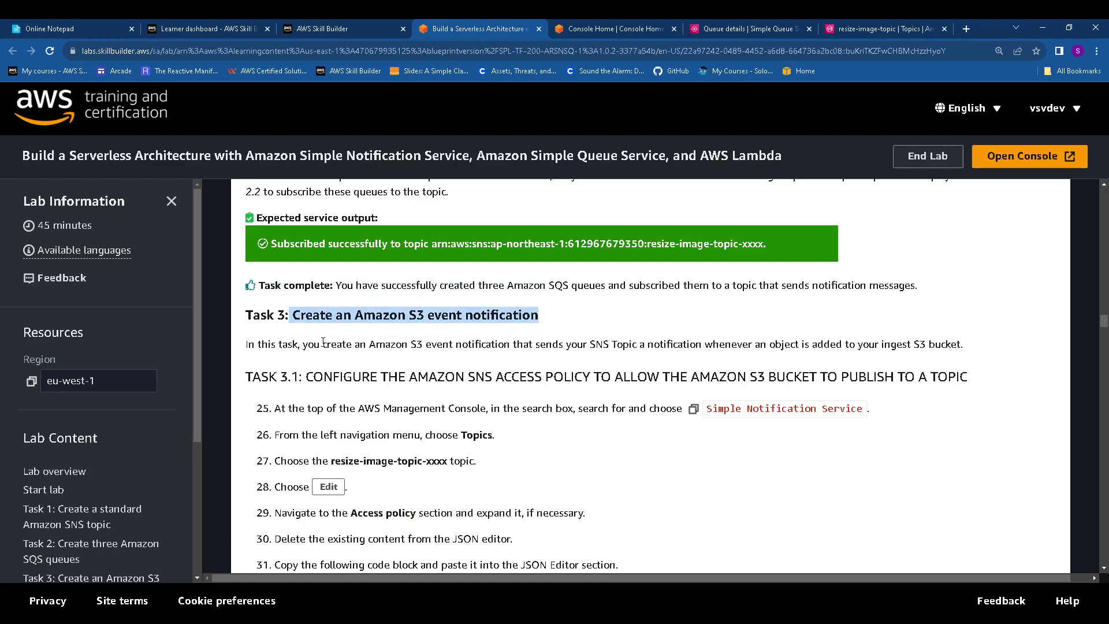
pyautogui.moveTo(302, 343); pyautogui.dragTo(965, 341)
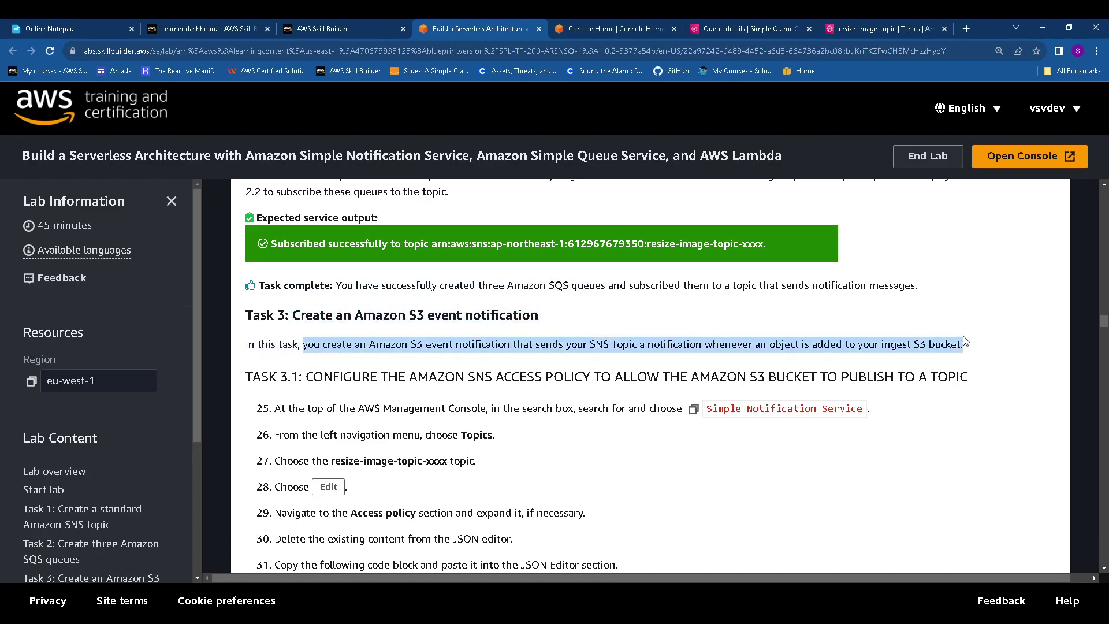
pyautogui.moveTo(242, 377); pyautogui.dragTo(969, 373)
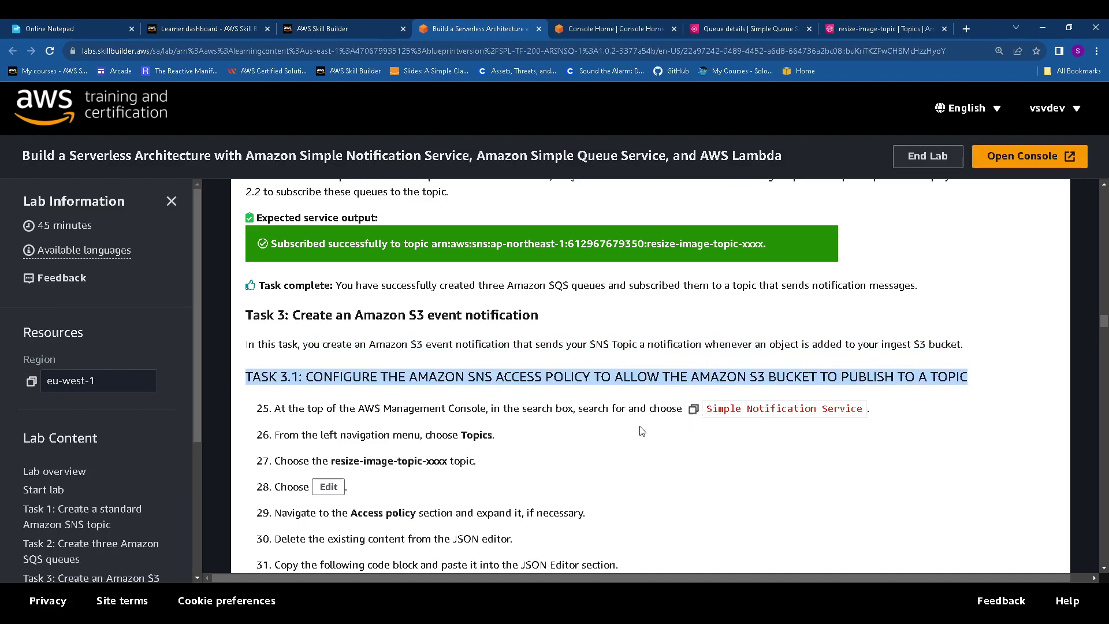
pyautogui.scroll(-1, 548, 439)
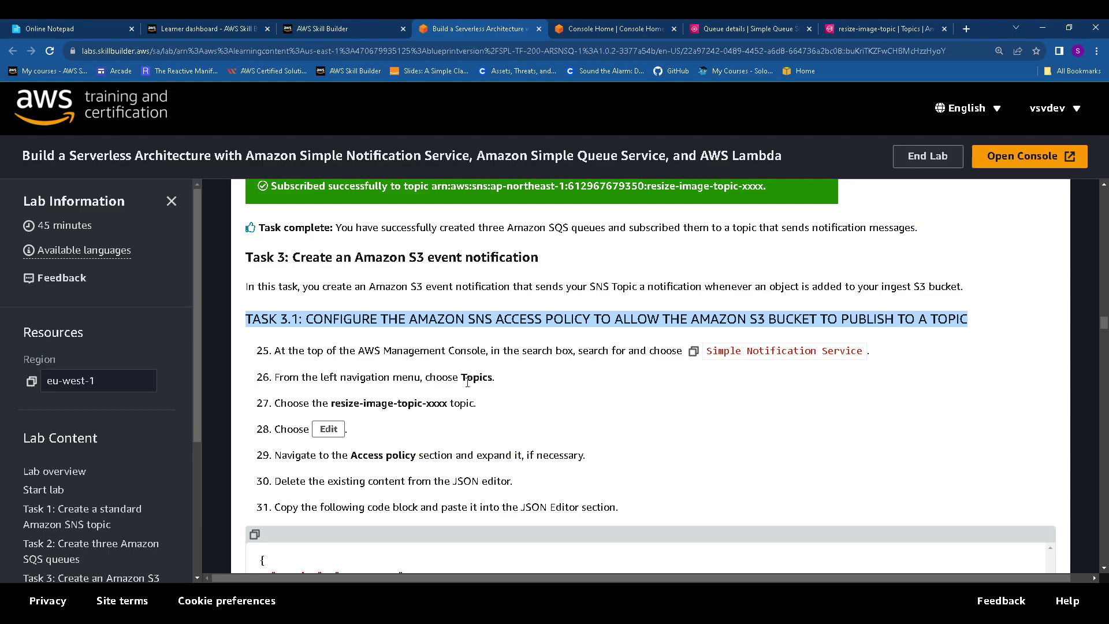
# - Go to the SNS topics list and check the lab's steps for editing the topic's access policy
pyautogui.click(867, 26)
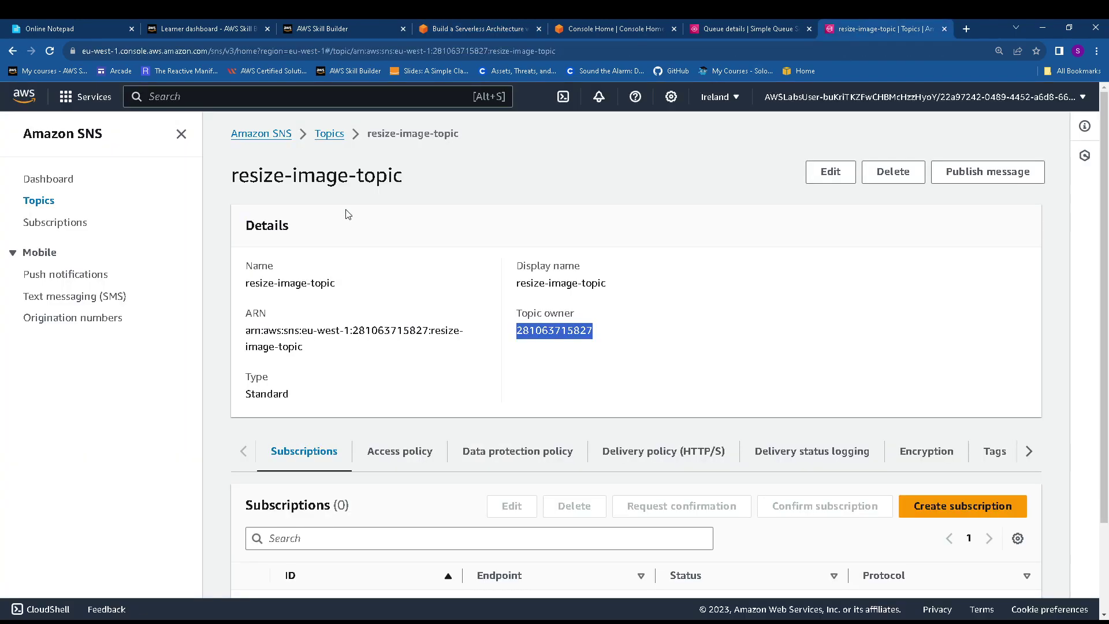
pyautogui.click(339, 134)
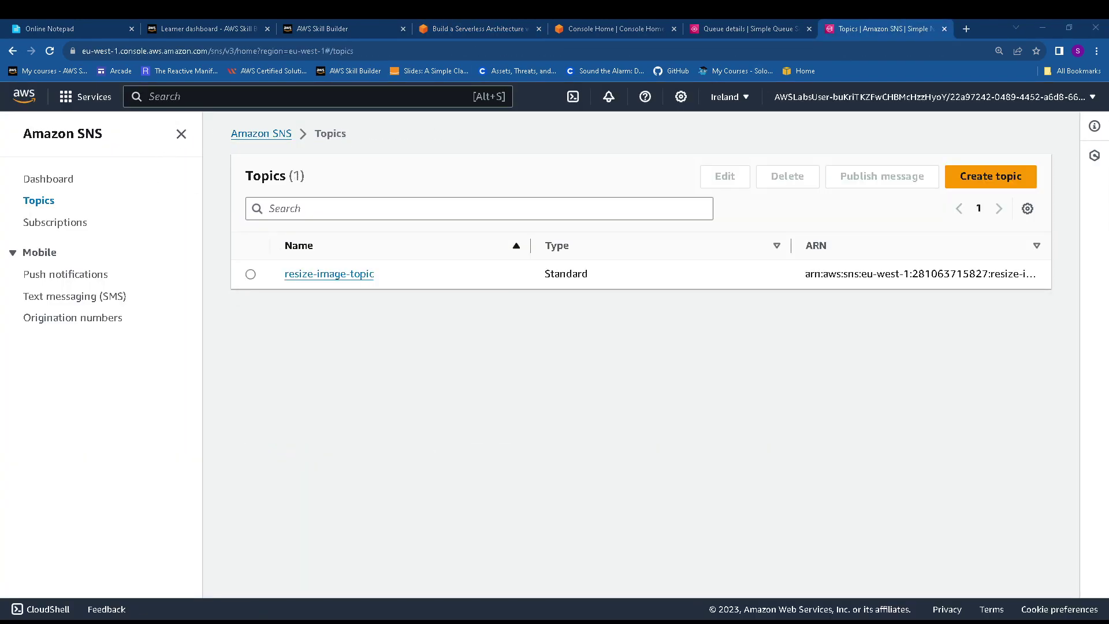
pyautogui.hotkey('ctrl', '4')
pyautogui.scroll(-2, 340, 318)
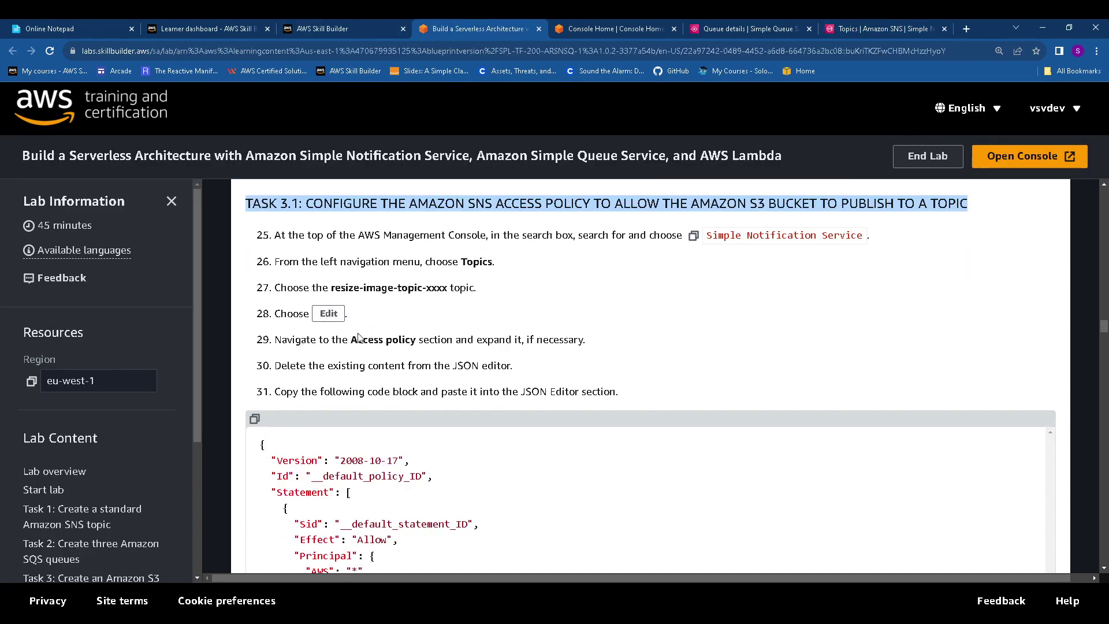
# - Open resize-image-topic for editing and expand its Access policy section
pyautogui.click(869, 26)
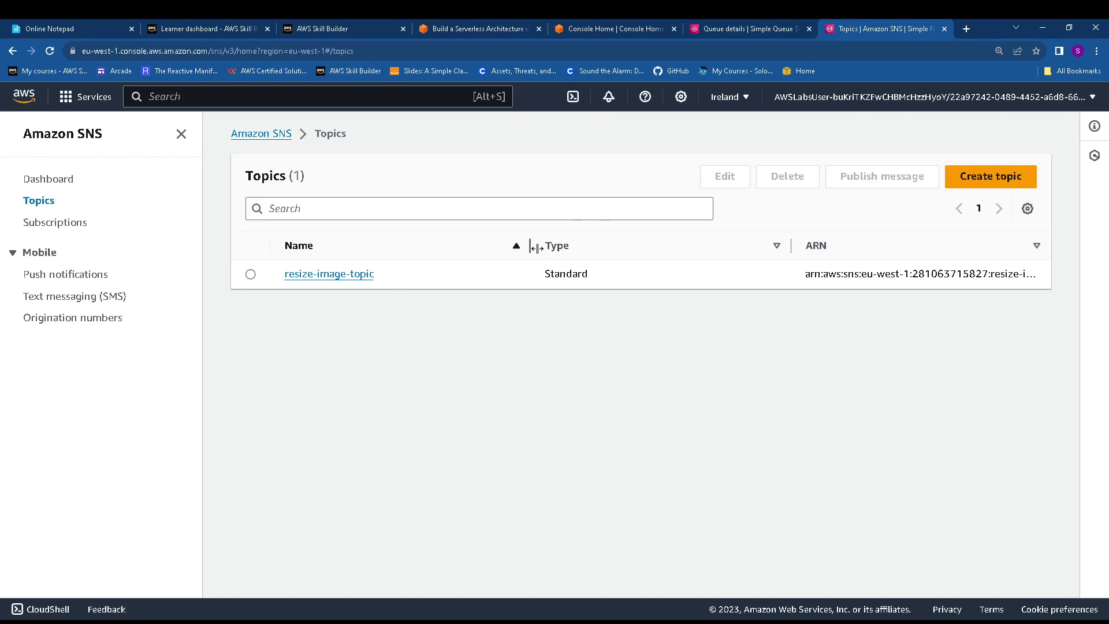
pyautogui.click(303, 275)
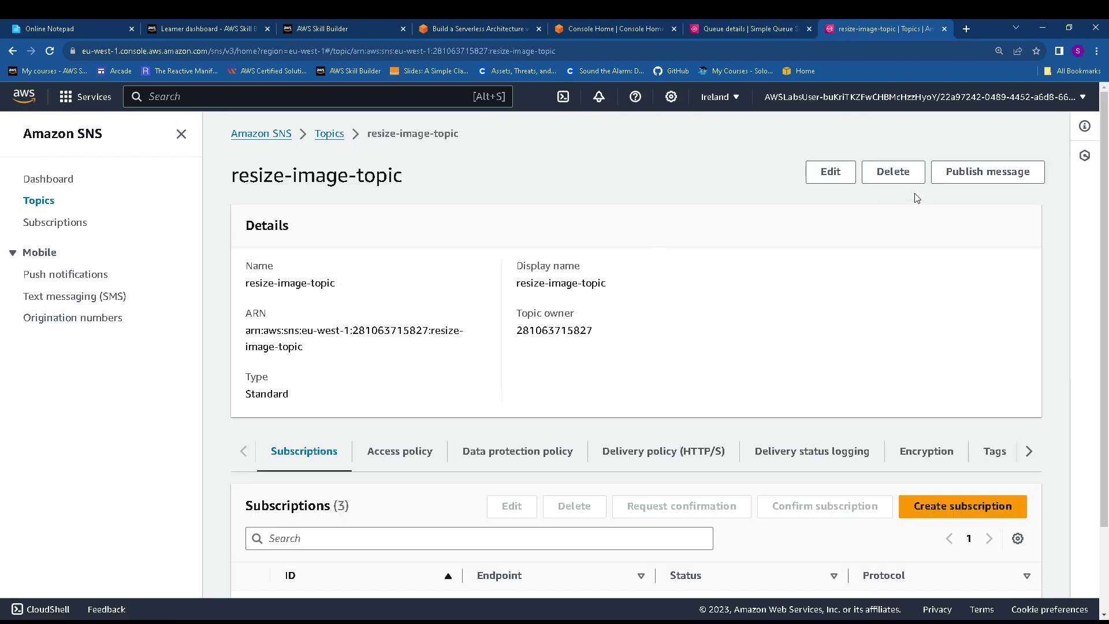
pyautogui.click(830, 170)
pyautogui.scroll(-5, 262, 382)
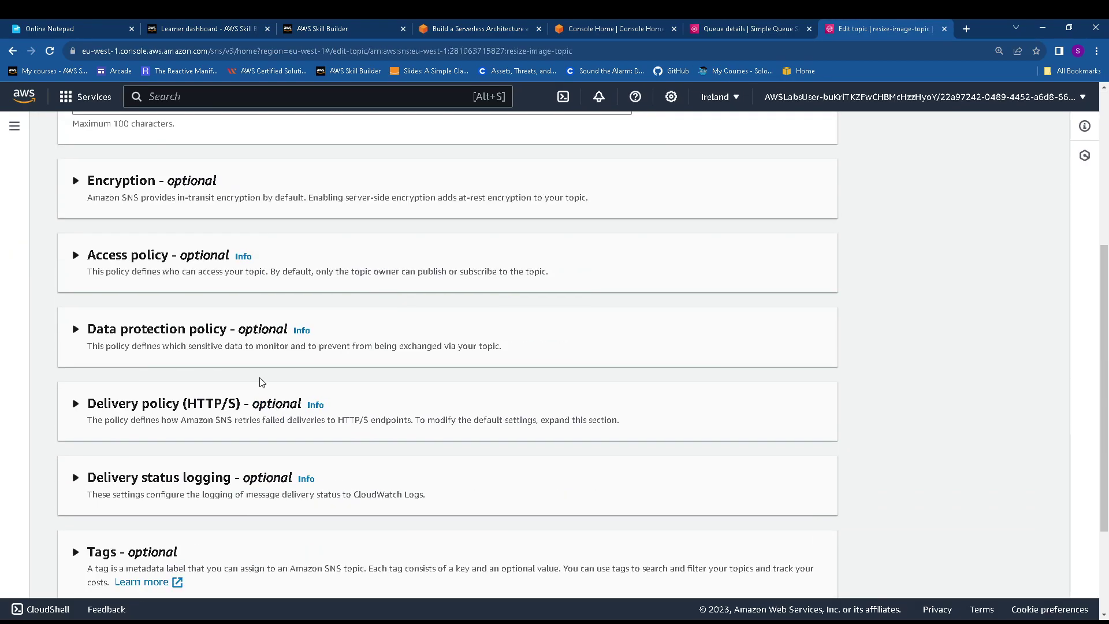
pyautogui.scroll(4, 262, 378)
pyautogui.scroll(-3, 233, 400)
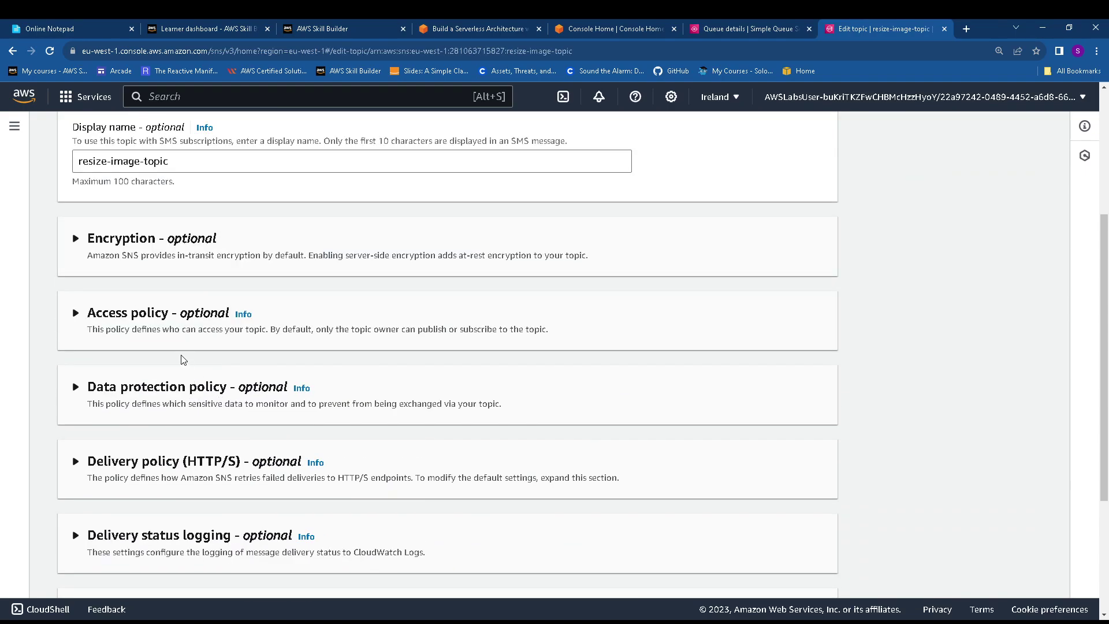
pyautogui.click(174, 330)
# - Copy the access policy JSON code block from step 31 of the lab instructions
pyautogui.click(462, 30)
pyautogui.scroll(-2, 439, 260)
pyautogui.moveTo(585, 225); pyautogui.dragTo(478, 230)
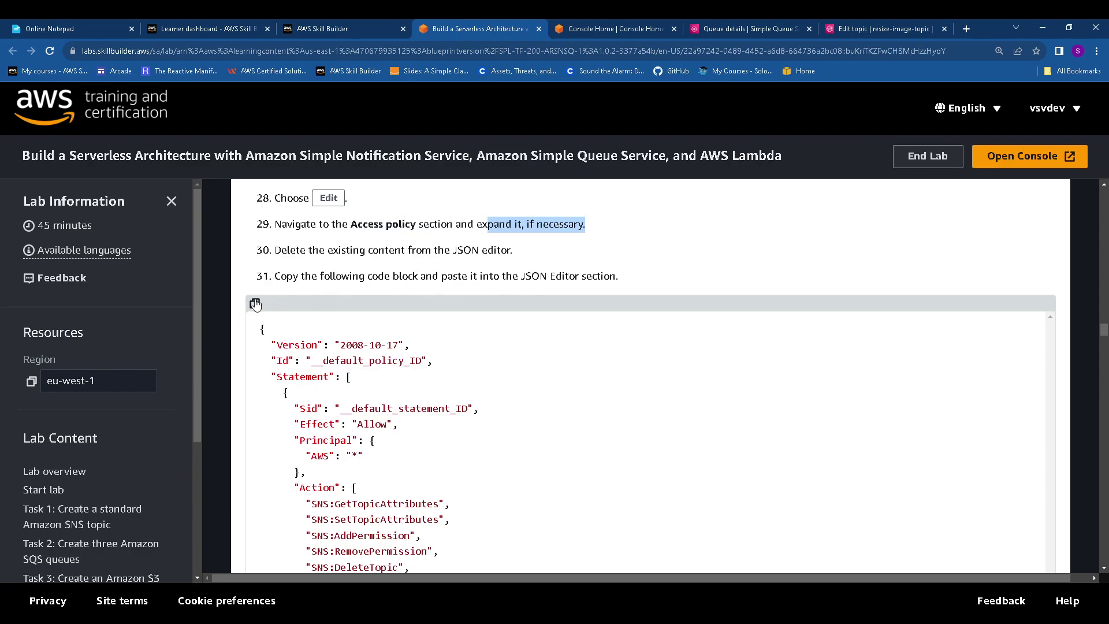
pyautogui.click(255, 304)
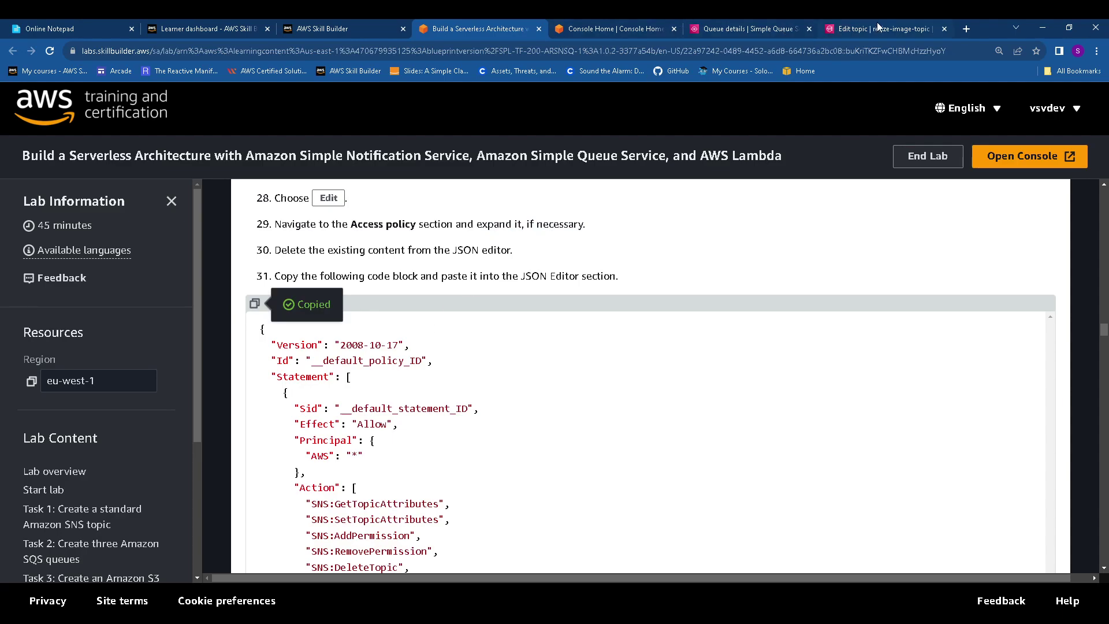
# - Replace the entire access policy JSON of resize-image-topic with the copied code block
pyautogui.click(877, 27)
pyautogui.scroll(-2, 243, 312)
pyautogui.moveTo(100, 276); pyautogui.dragTo(440, 552)
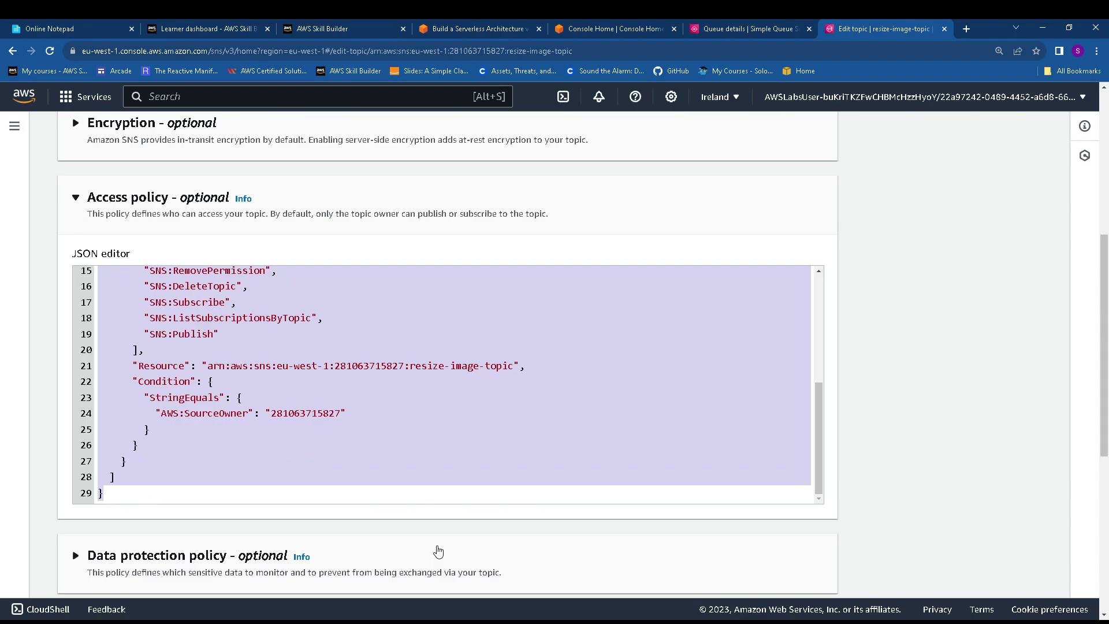
pyautogui.press('BackSpace')
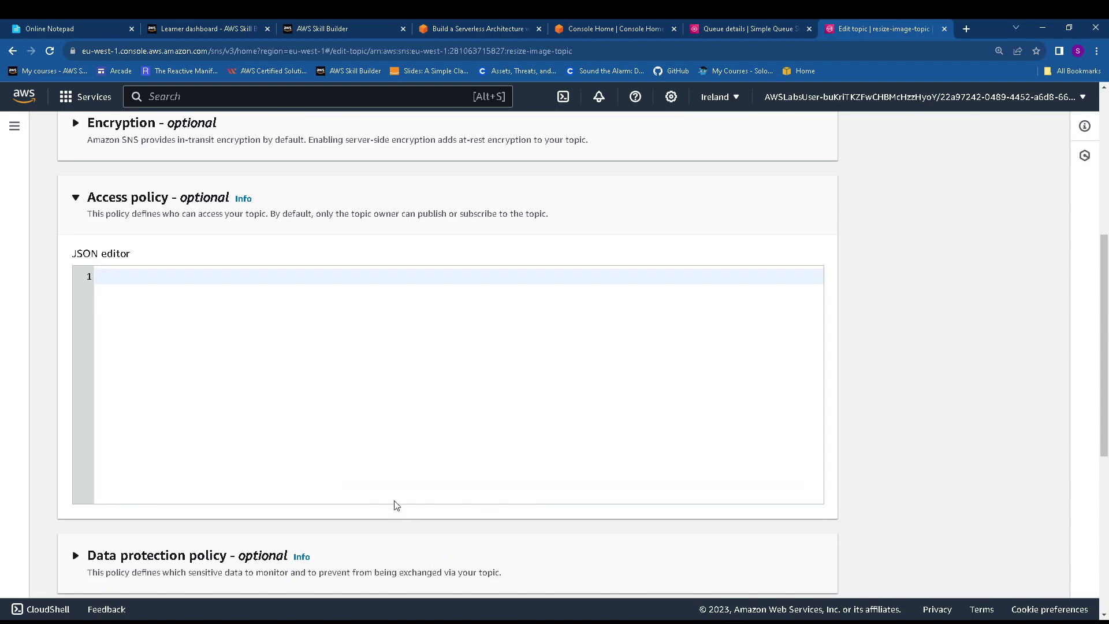
pyautogui.hotkey('ctrl', 'v')
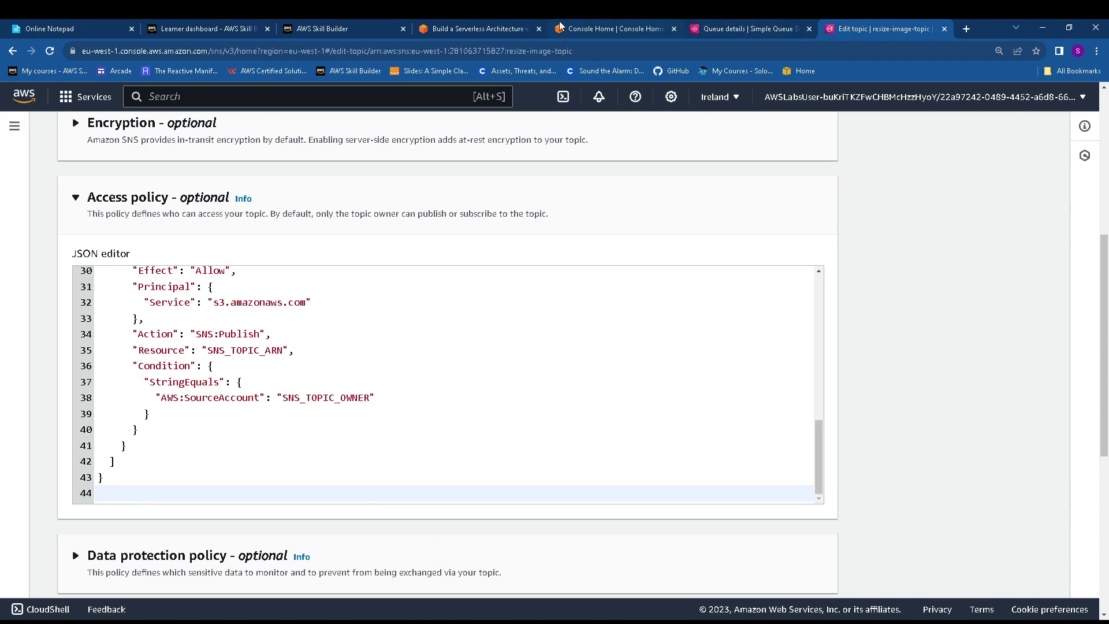
# - Read the lab's instructions on replacing the SNS_TOPIC_OWNER and SNS_TOPIC_ARN placeholders in the policy
pyautogui.click(475, 28)
pyautogui.scroll(-4, 488, 406)
pyautogui.scroll(-8, 488, 406)
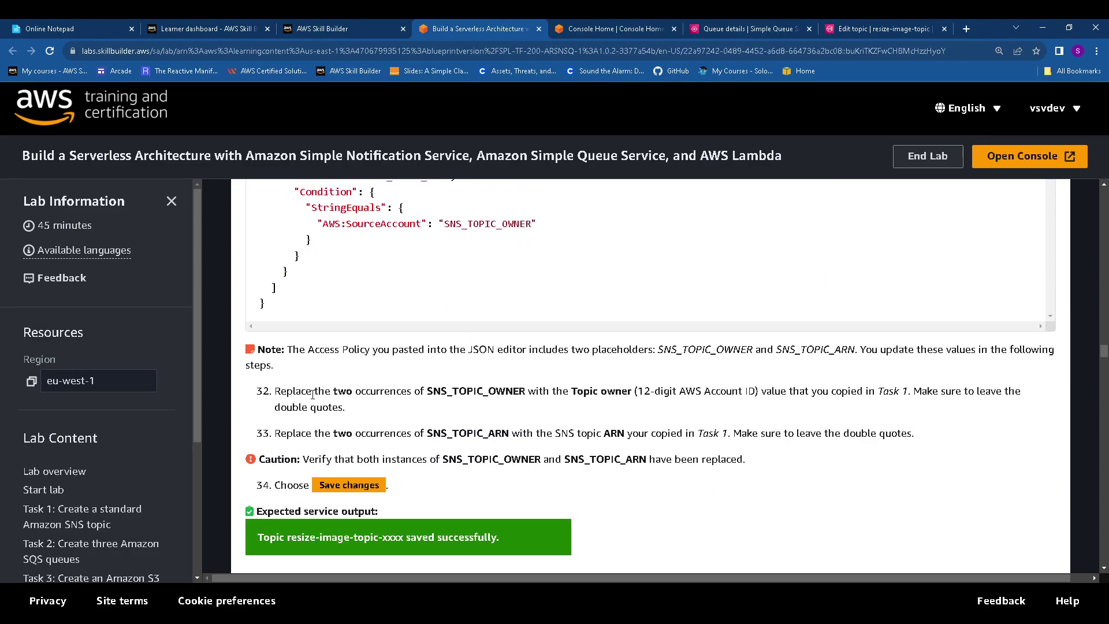
pyautogui.moveTo(425, 392); pyautogui.dragTo(772, 394)
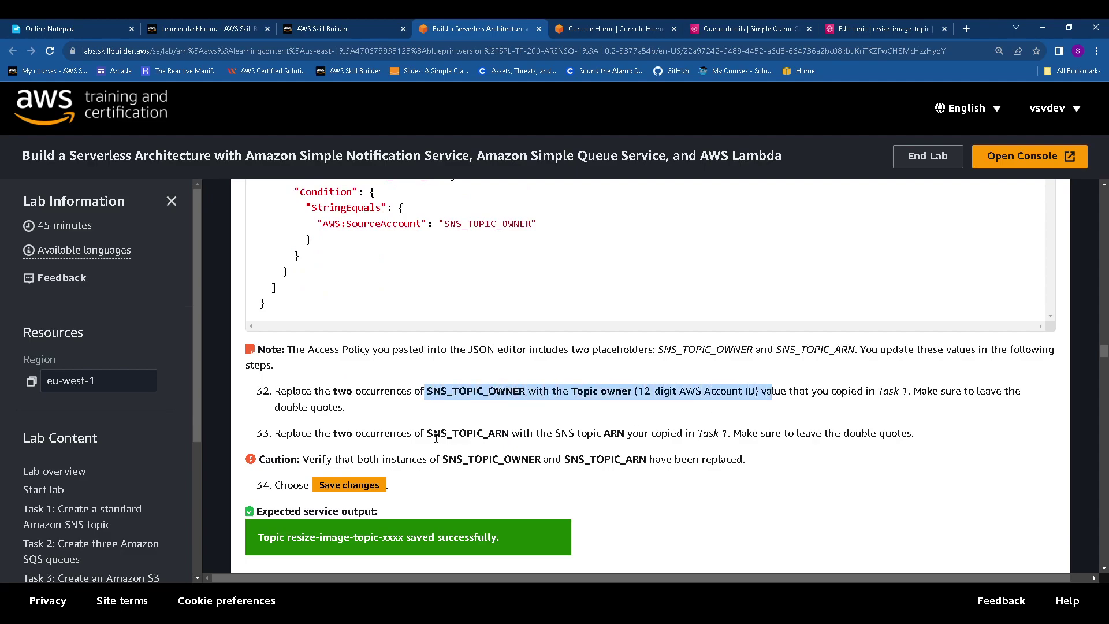
pyautogui.moveTo(427, 433); pyautogui.dragTo(894, 431)
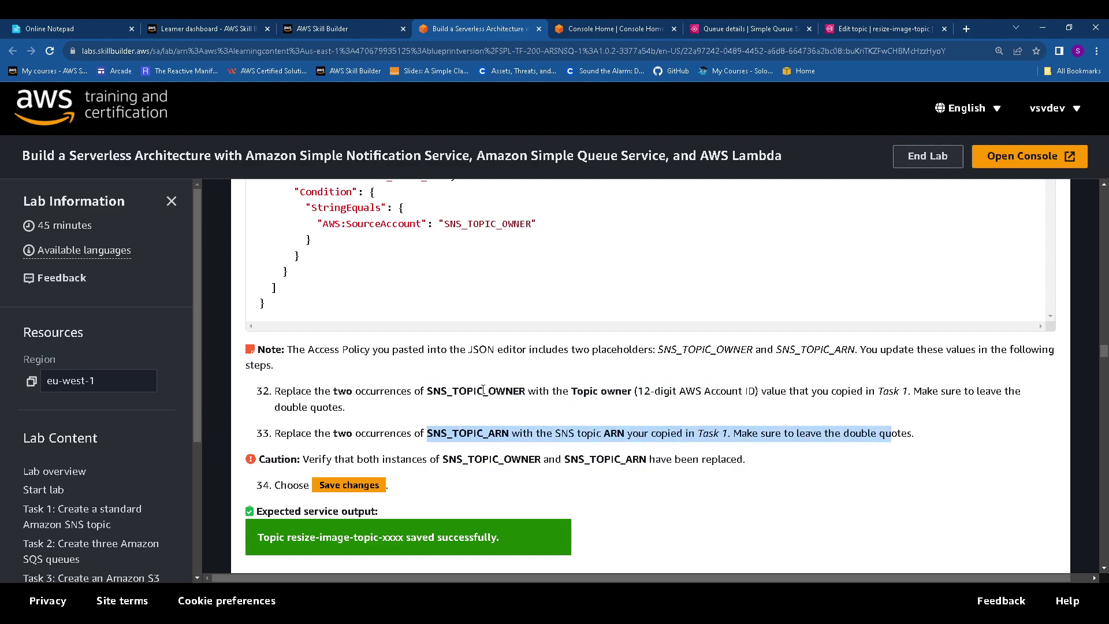
# - Replace the SNS_TOPIC_ARN placeholder in the policy's S3 publish statement with the topic ARN saved in Online Notepad
pyautogui.click(77, 23)
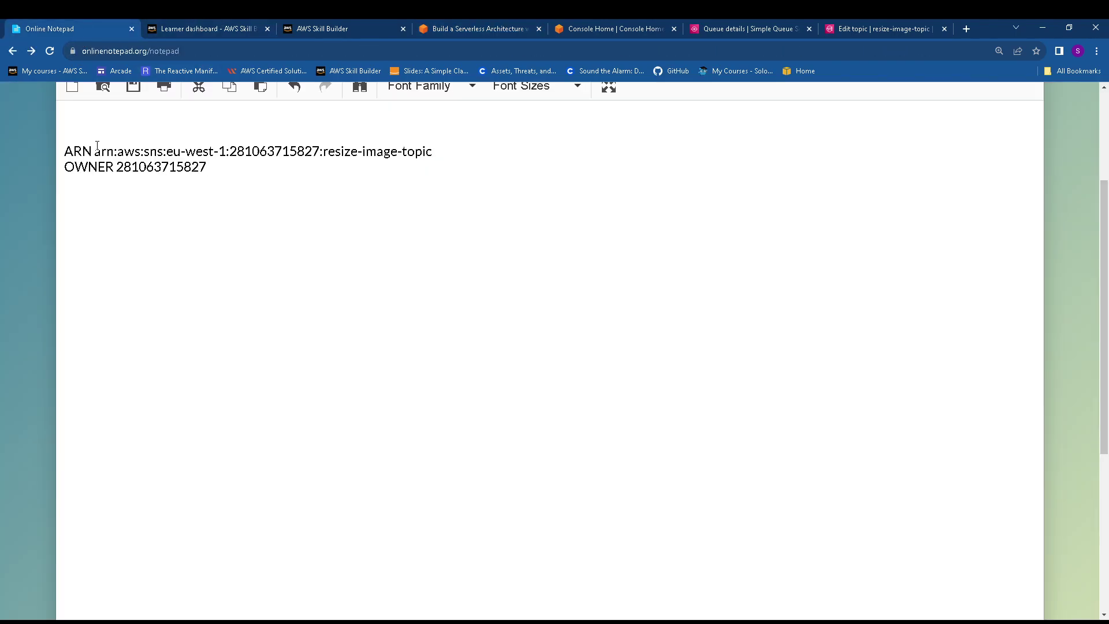
pyautogui.moveTo(95, 148); pyautogui.dragTo(435, 148)
pyautogui.hotkey('ctrl', 'c')
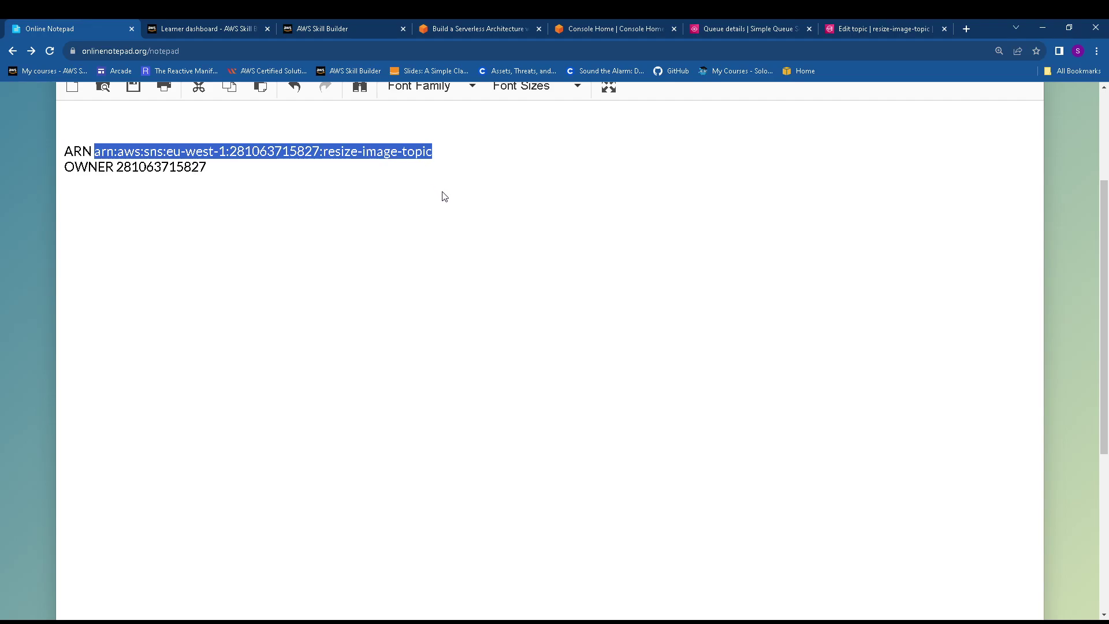
pyautogui.click(866, 29)
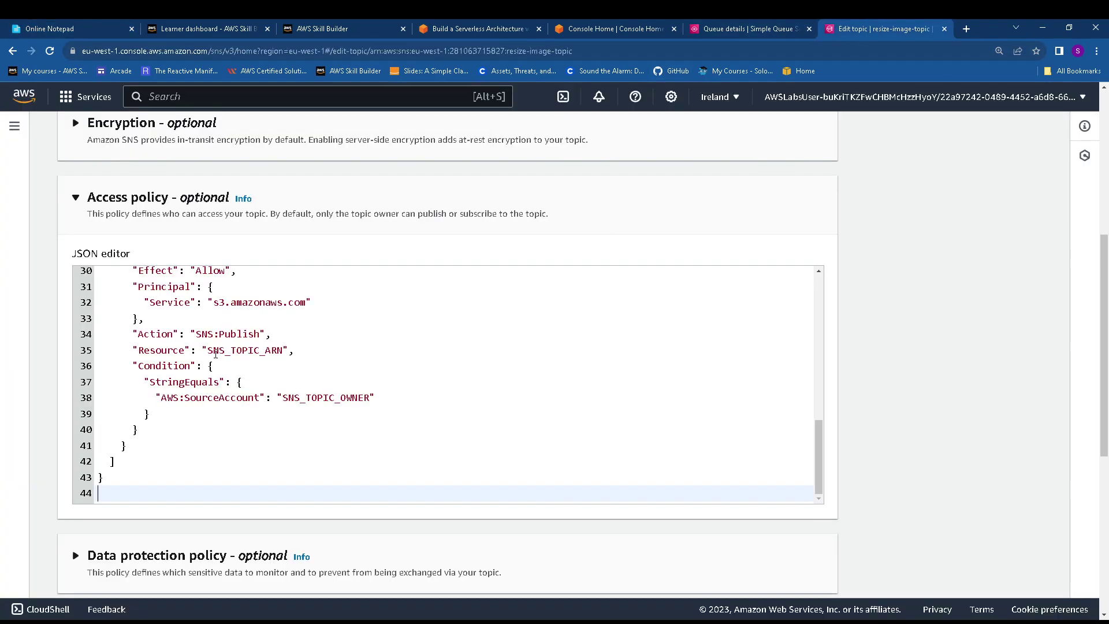
pyautogui.moveTo(207, 350); pyautogui.dragTo(285, 350)
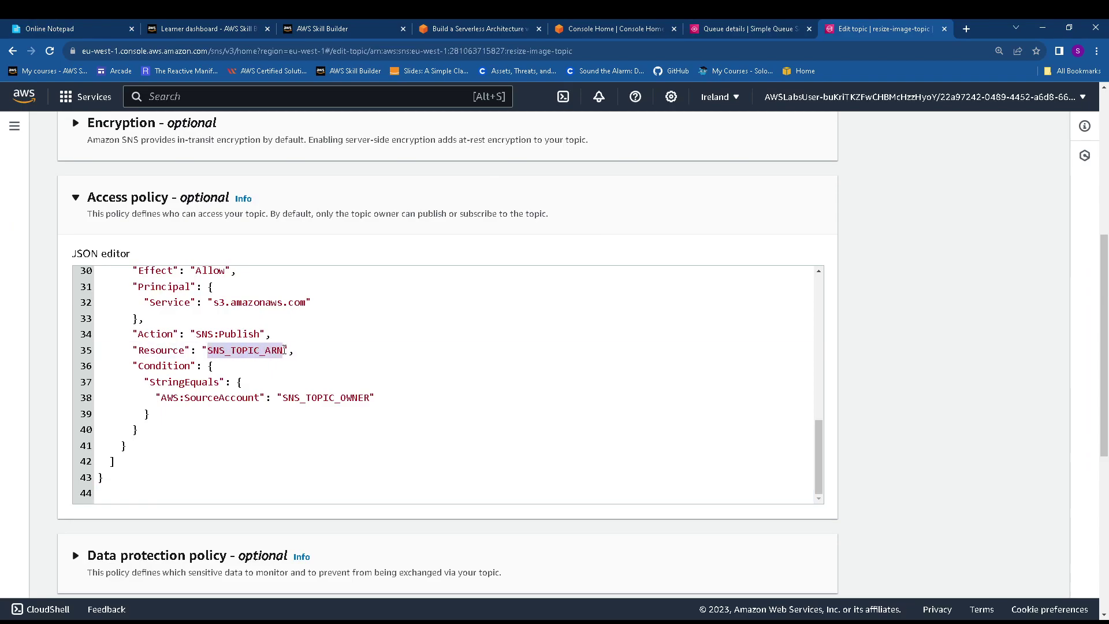
pyautogui.hotkey('ctrl', 'v')
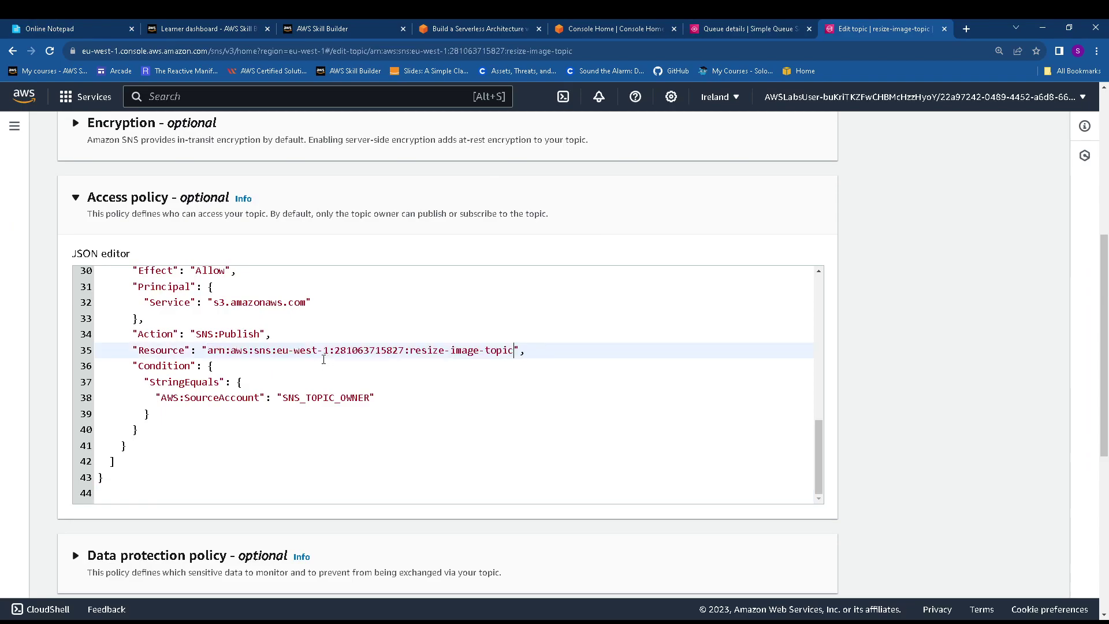
pyautogui.scroll(2, 265, 350)
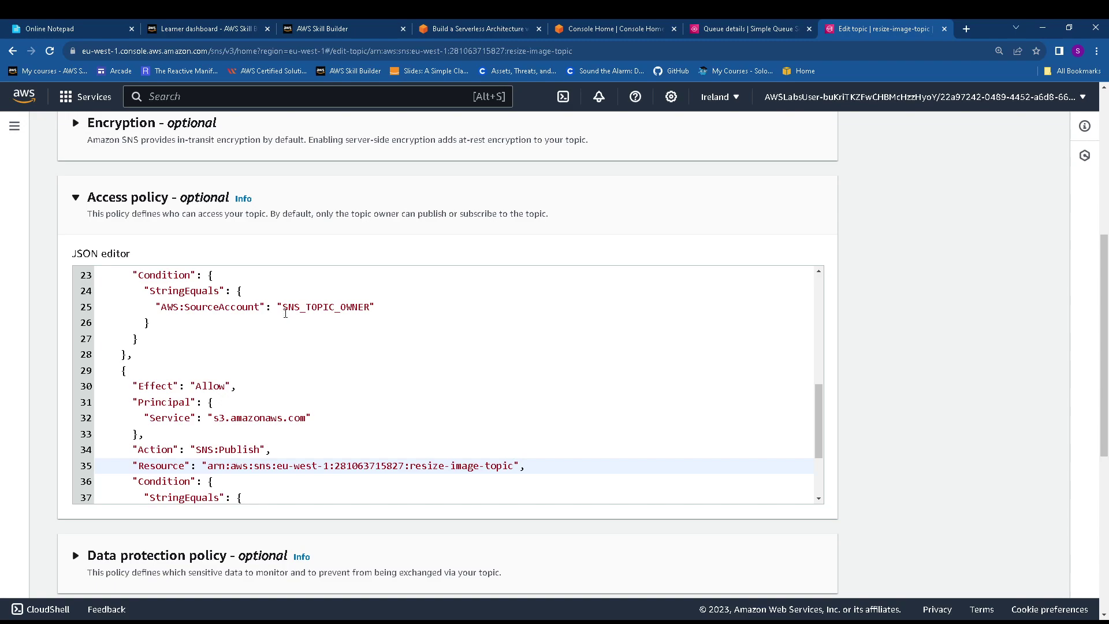
# - Replace the SNS_TOPIC_ARN placeholder in the policy's default statement with the copied topic ARN
pyautogui.scroll(2, 285, 313)
pyautogui.moveTo(207, 375); pyautogui.dragTo(282, 372)
pyautogui.hotkey('ctrl', 'v')
pyautogui.scroll(5, 336, 379)
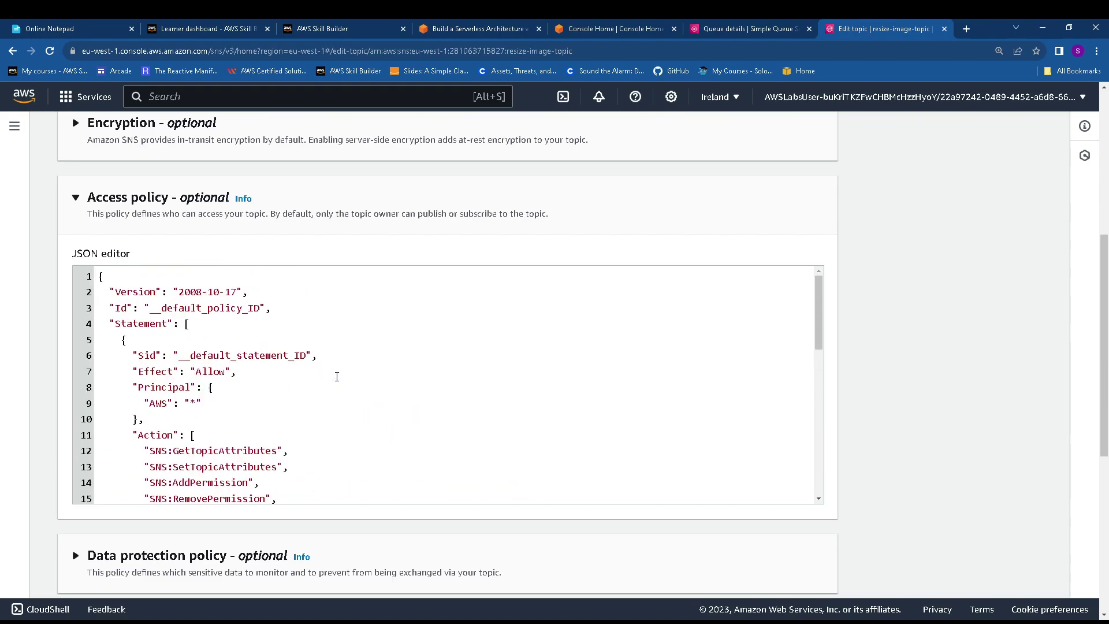
# - Replace both SNS_TOPIC_OWNER placeholders in the access policy with the topic owner's account ID saved in Online Notepad
pyautogui.scroll(3, 337, 376)
pyautogui.scroll(-1, 334, 375)
pyautogui.click(52, 28)
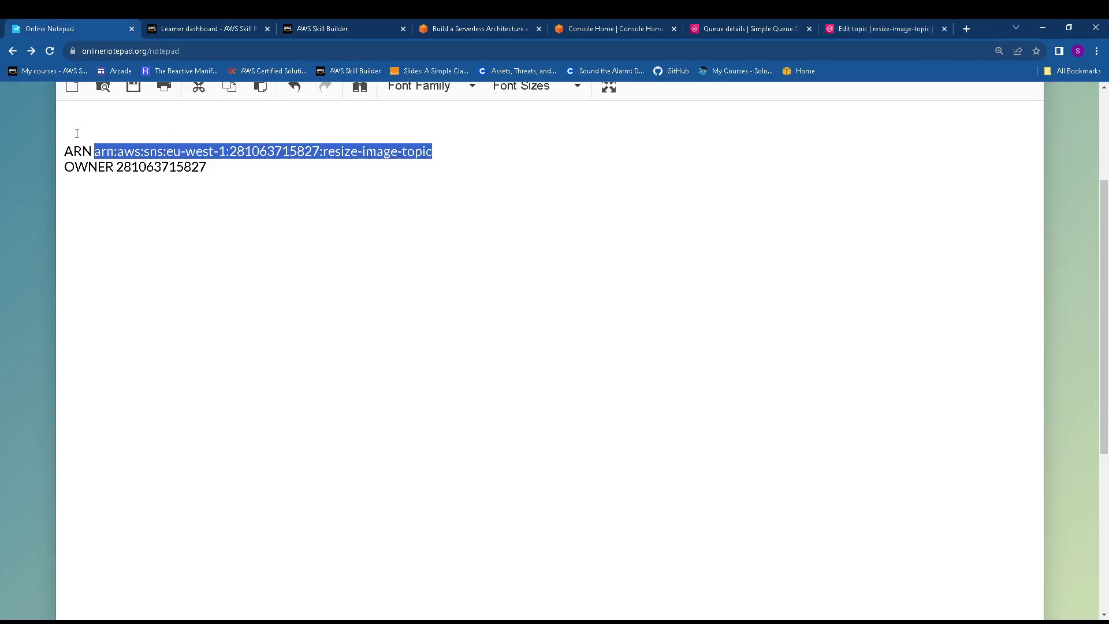
pyautogui.moveTo(220, 167); pyautogui.dragTo(115, 167)
pyautogui.hotkey('ctrl', 'c')
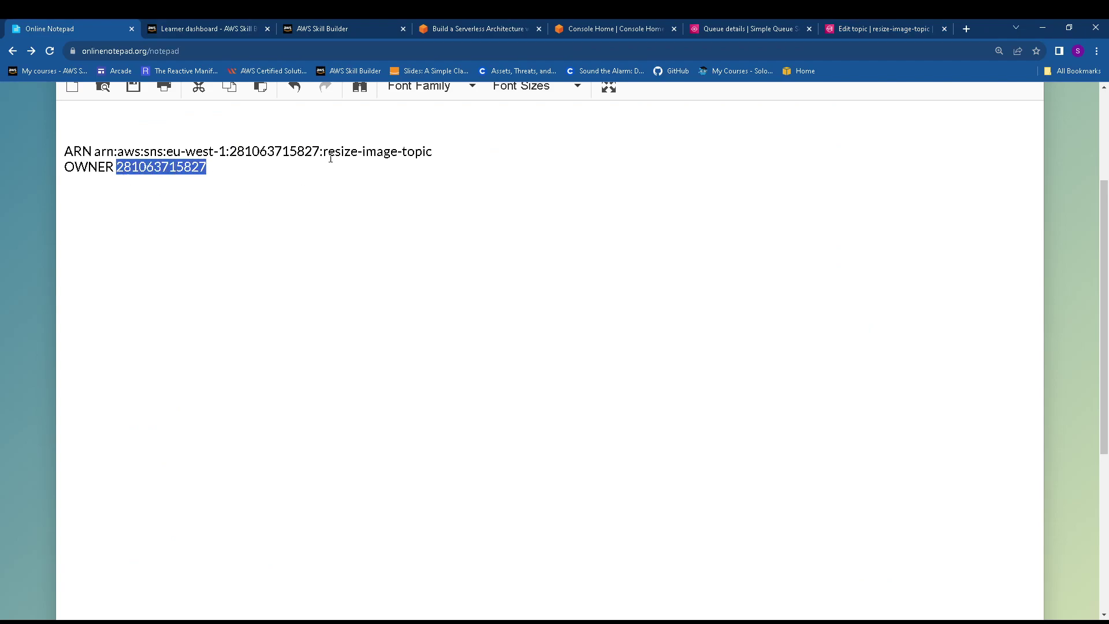
pyautogui.click(869, 30)
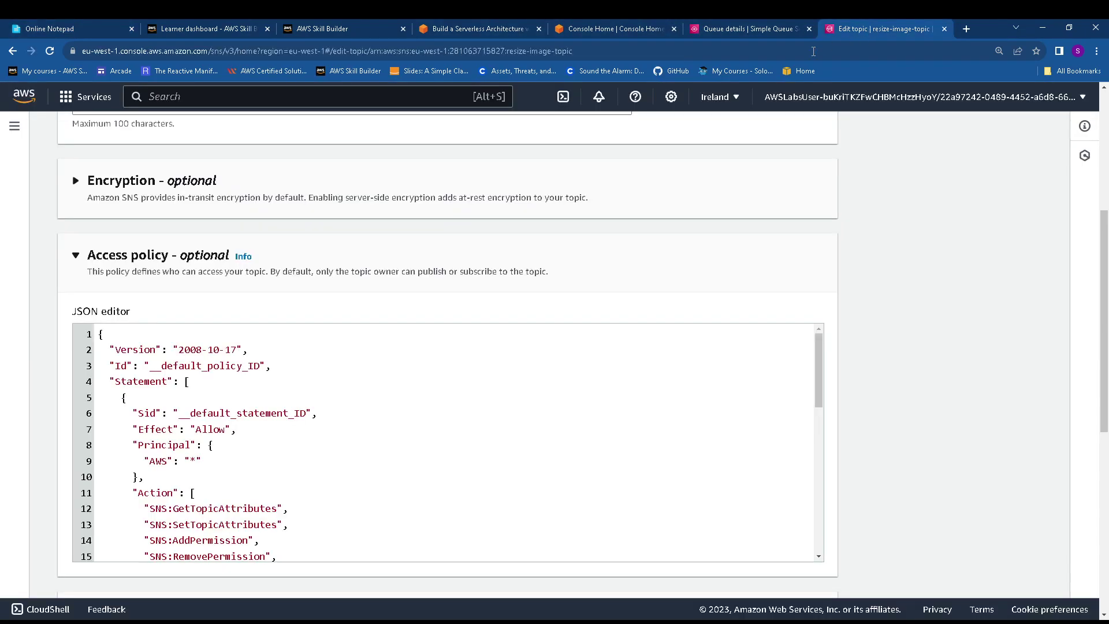
pyautogui.scroll(-4, 316, 471)
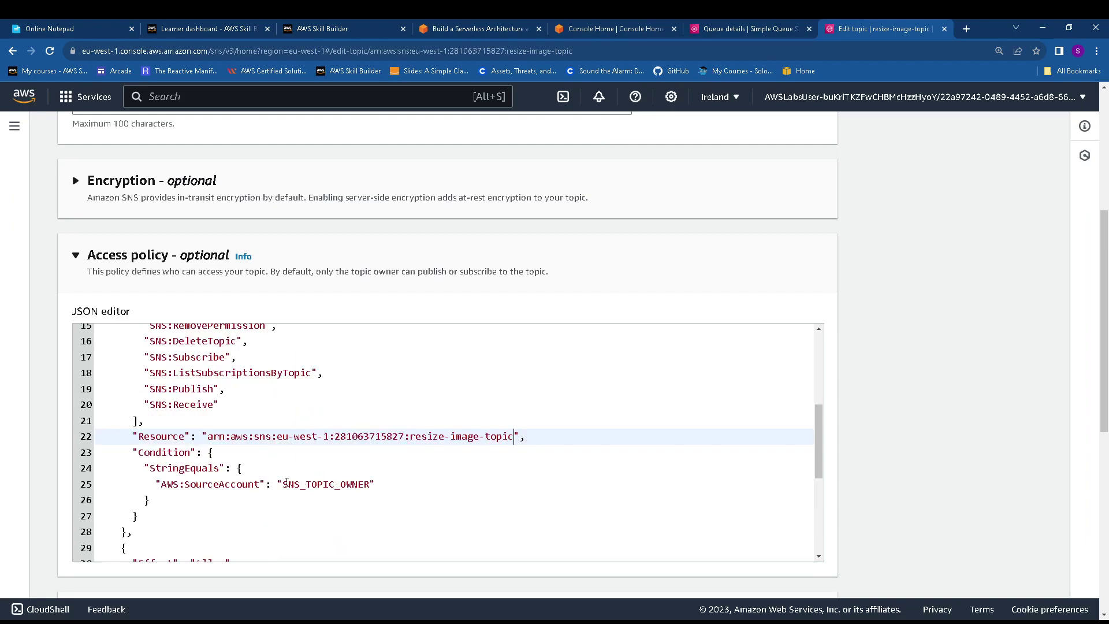
pyautogui.moveTo(283, 483); pyautogui.dragTo(368, 481)
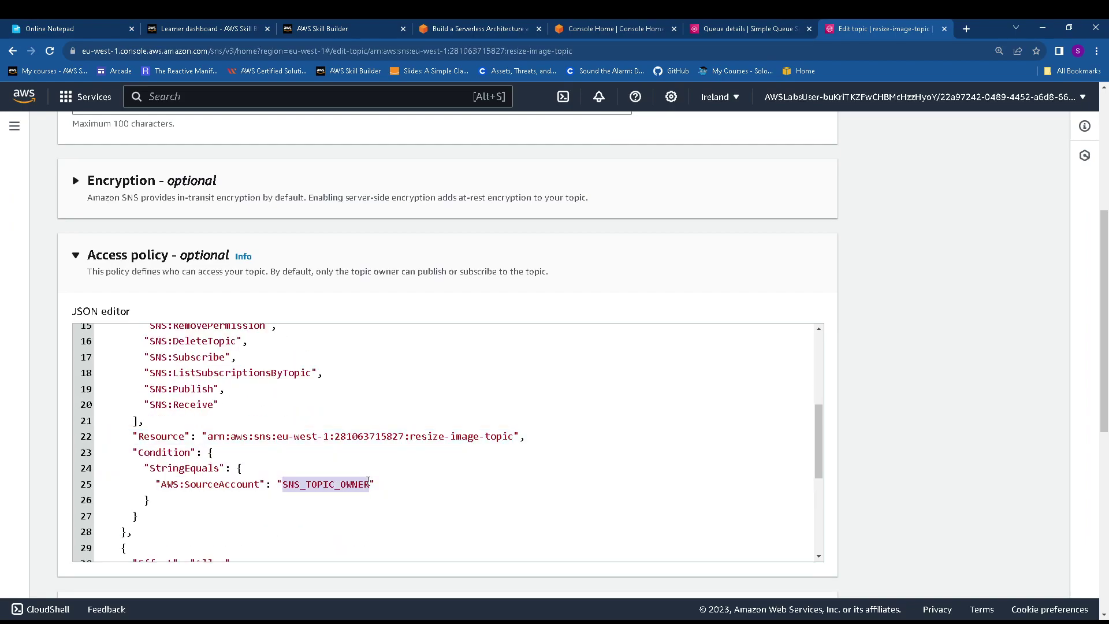
pyautogui.hotkey('ctrl', 'v')
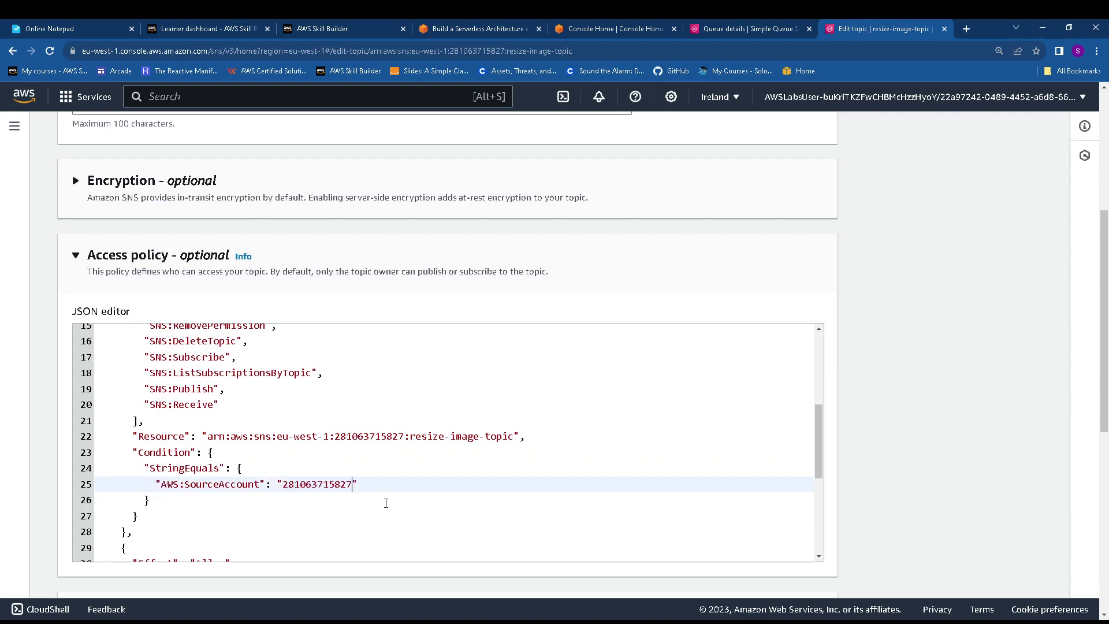
pyautogui.scroll(-3, 381, 503)
pyautogui.moveTo(285, 515); pyautogui.dragTo(370, 516)
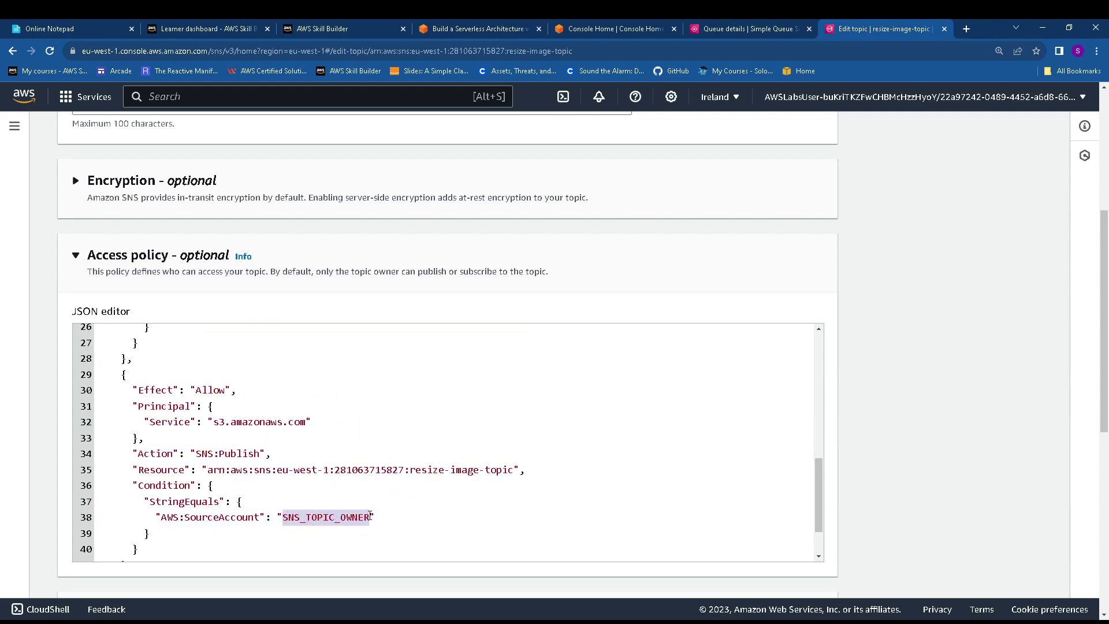
pyautogui.hotkey('ctrl', 'v')
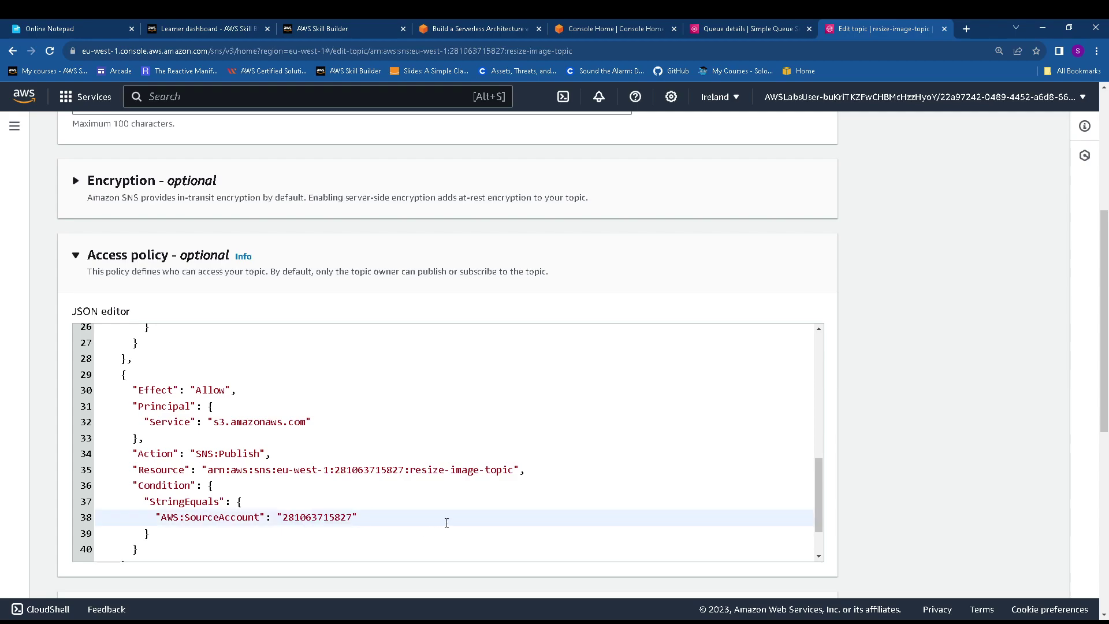
pyautogui.scroll(-2, 446, 522)
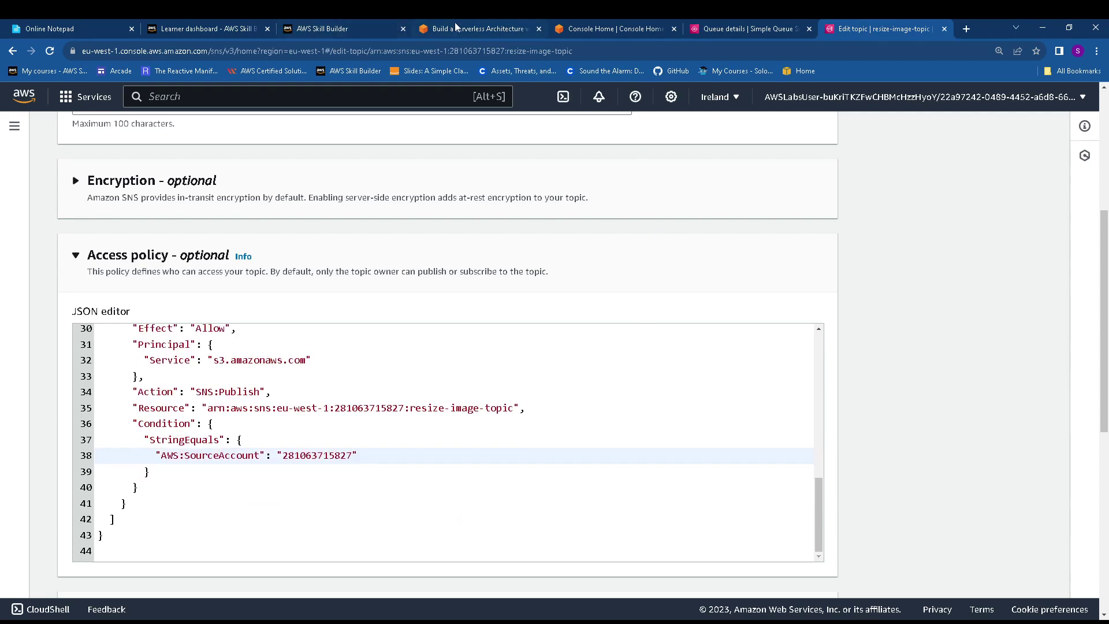
# - Check step 34 of the lab instructions, save the changes to resize-image-topic and dismiss the notification
pyautogui.click(457, 28)
pyautogui.scroll(-2, 462, 391)
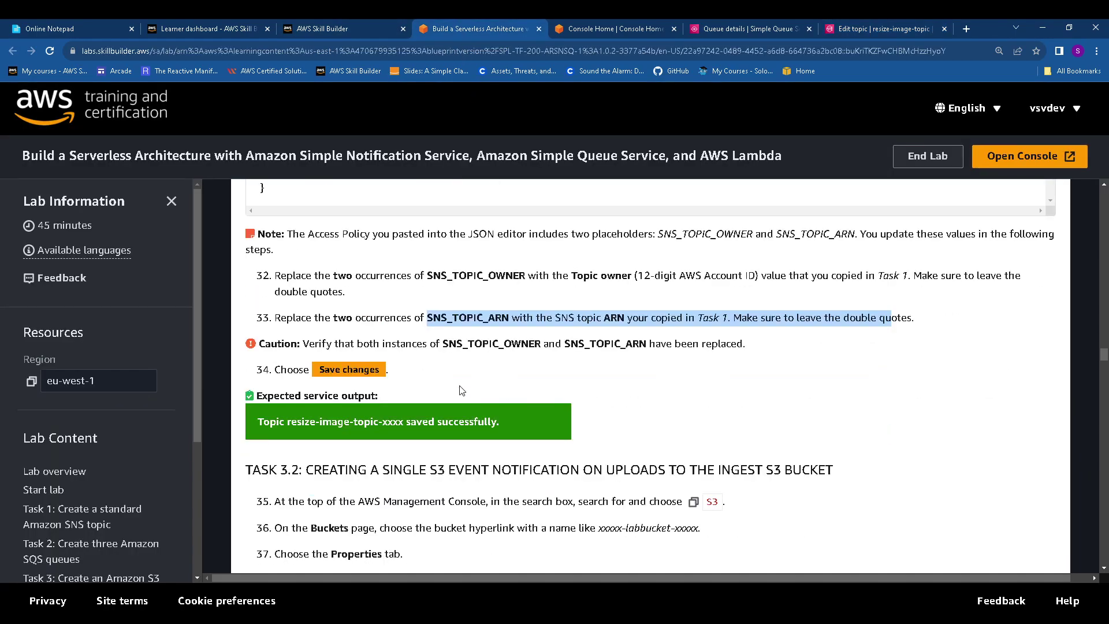
pyautogui.click(321, 368)
pyautogui.click(881, 29)
pyautogui.scroll(-8, 643, 354)
pyautogui.click(792, 573)
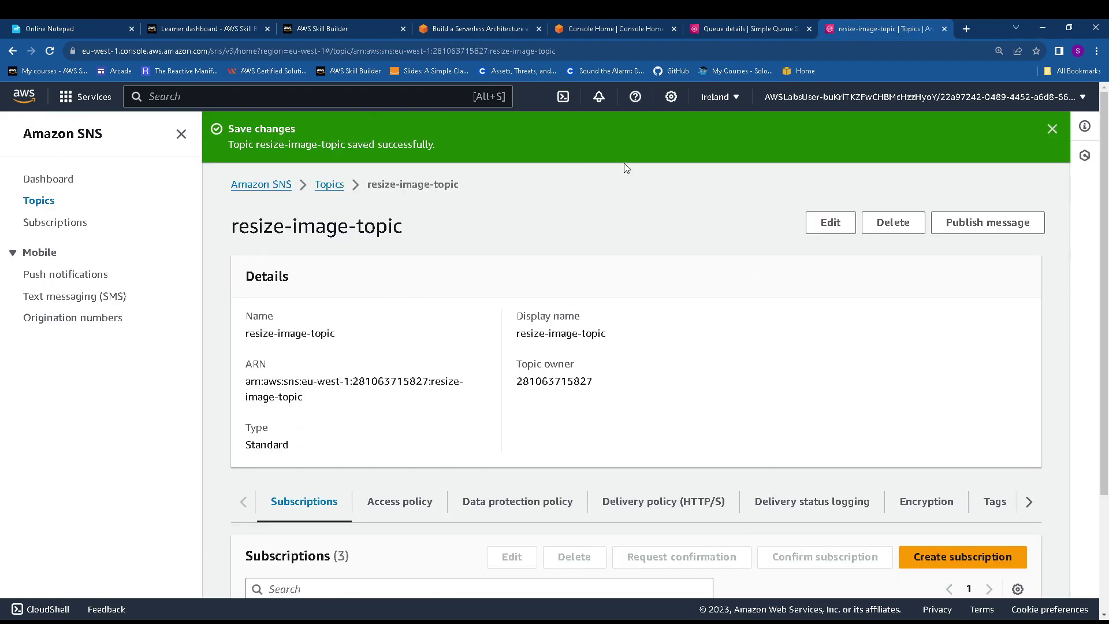
pyautogui.click(1051, 130)
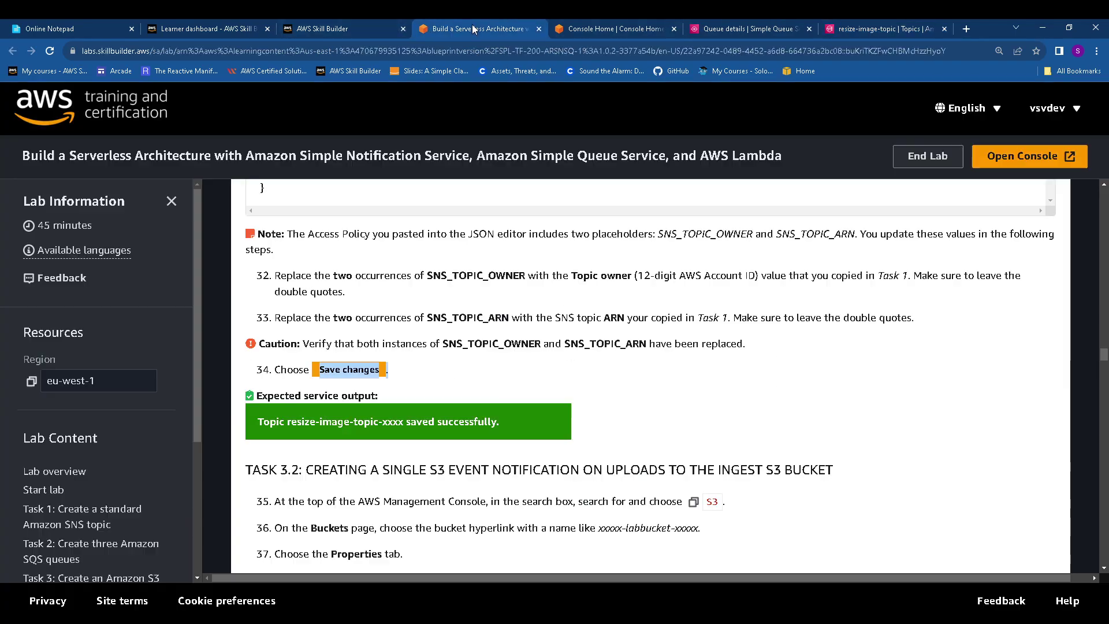
# - Copy the service name S3 from Task 3.2 of the lab instructions and open that service in the AWS console
pyautogui.click(465, 29)
pyautogui.scroll(-1, 443, 374)
pyautogui.moveTo(246, 356); pyautogui.dragTo(846, 356)
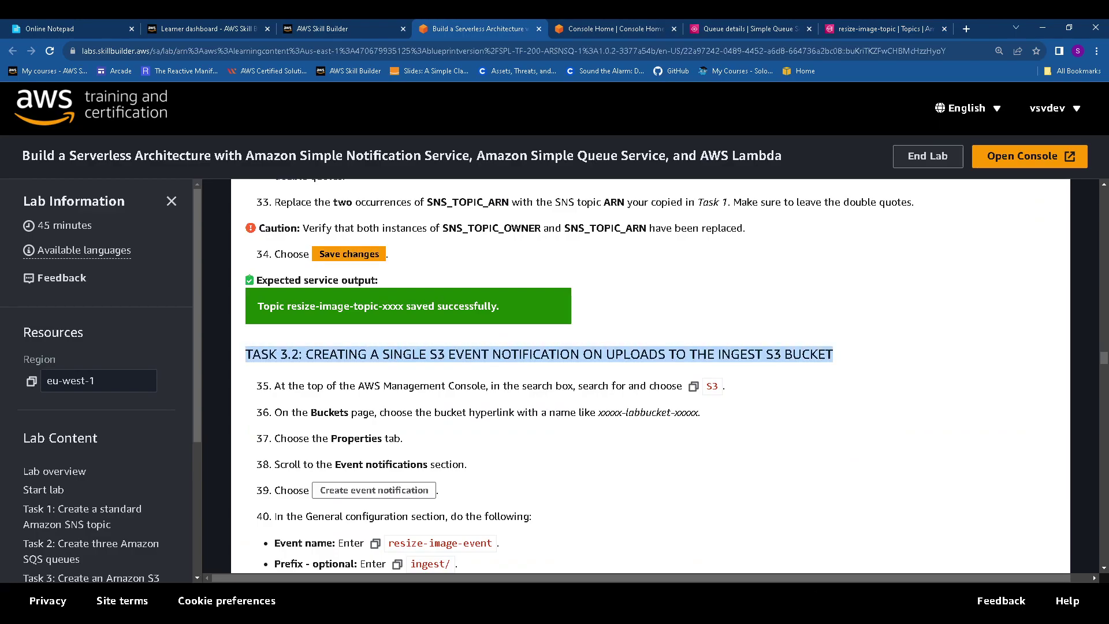
pyautogui.click(967, 465)
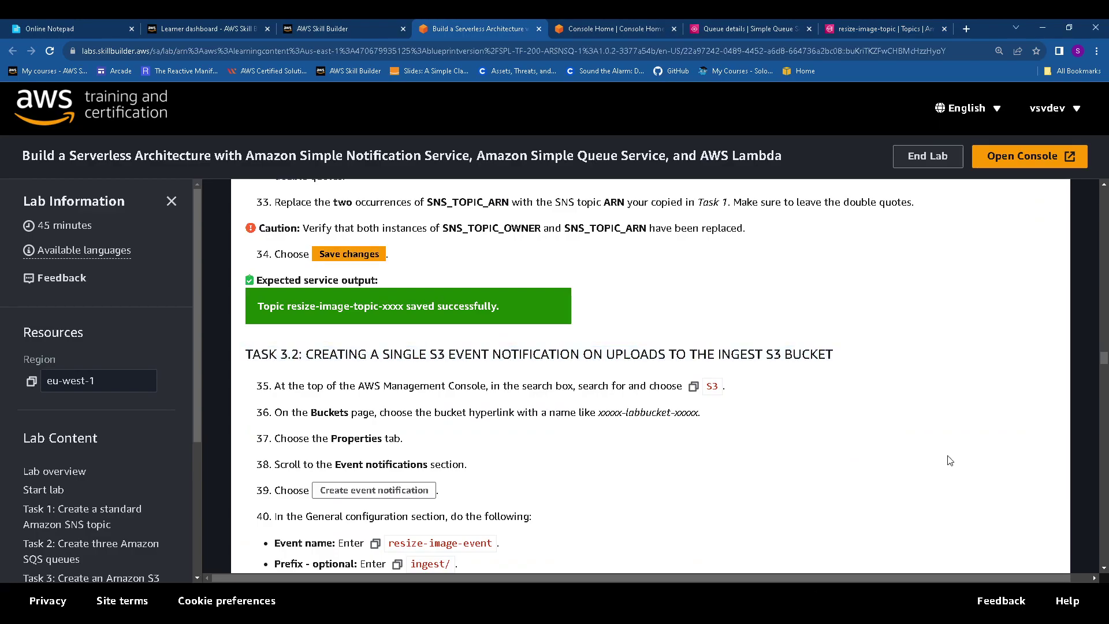
pyautogui.moveTo(233, 356); pyautogui.dragTo(807, 384)
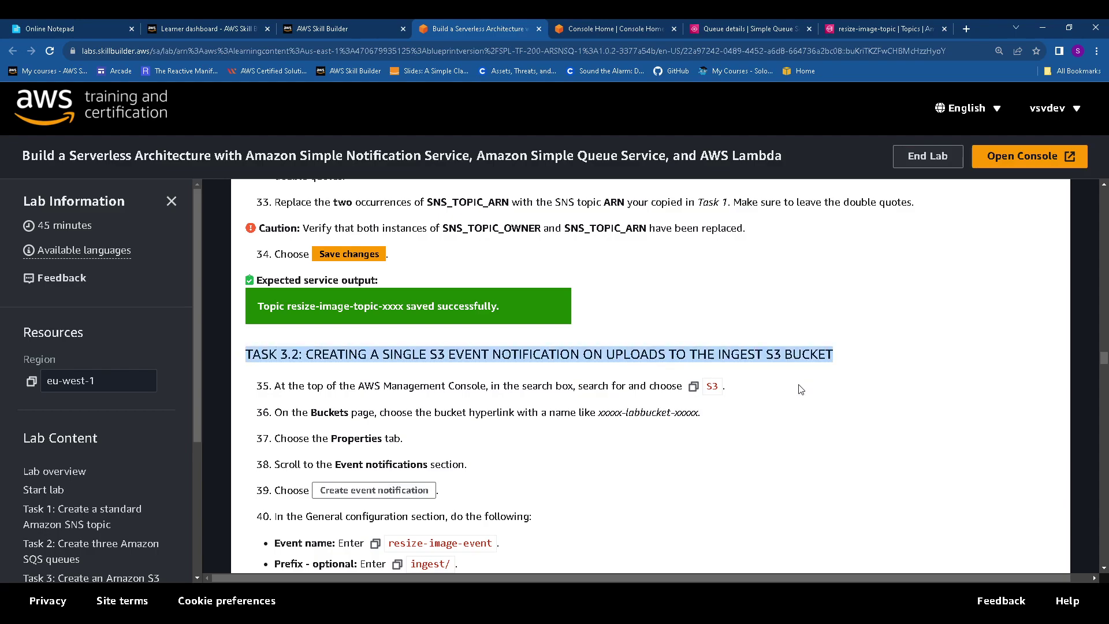
pyautogui.scroll(-2, 668, 448)
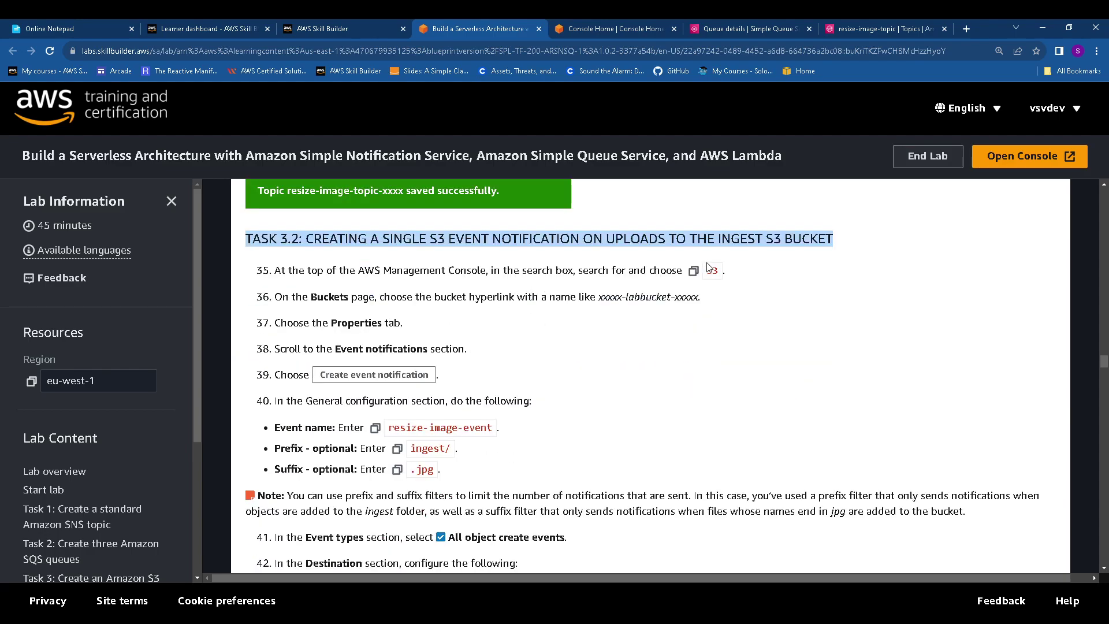
pyautogui.click(693, 270)
pyautogui.click(591, 29)
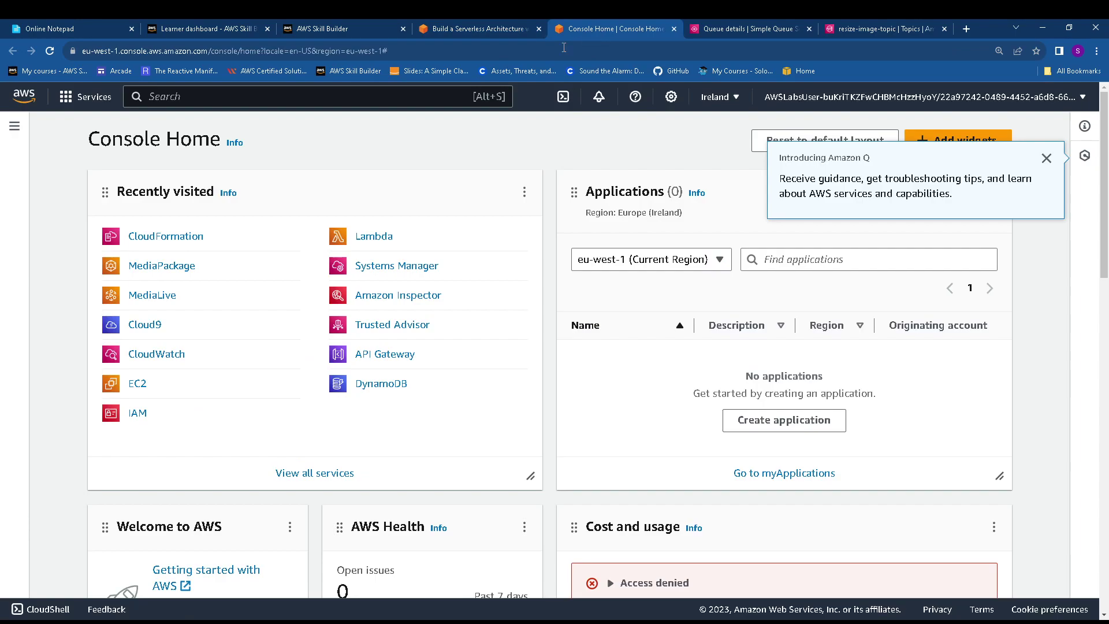
pyautogui.click(312, 106)
pyautogui.hotkey('ctrl', 'v')
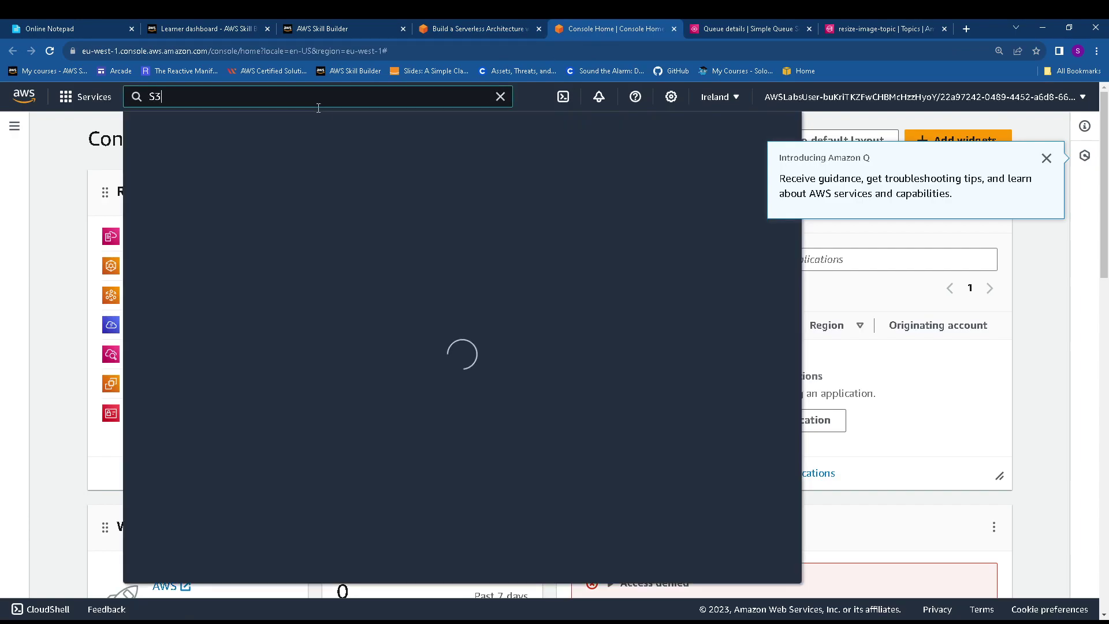
pyautogui.click(349, 246)
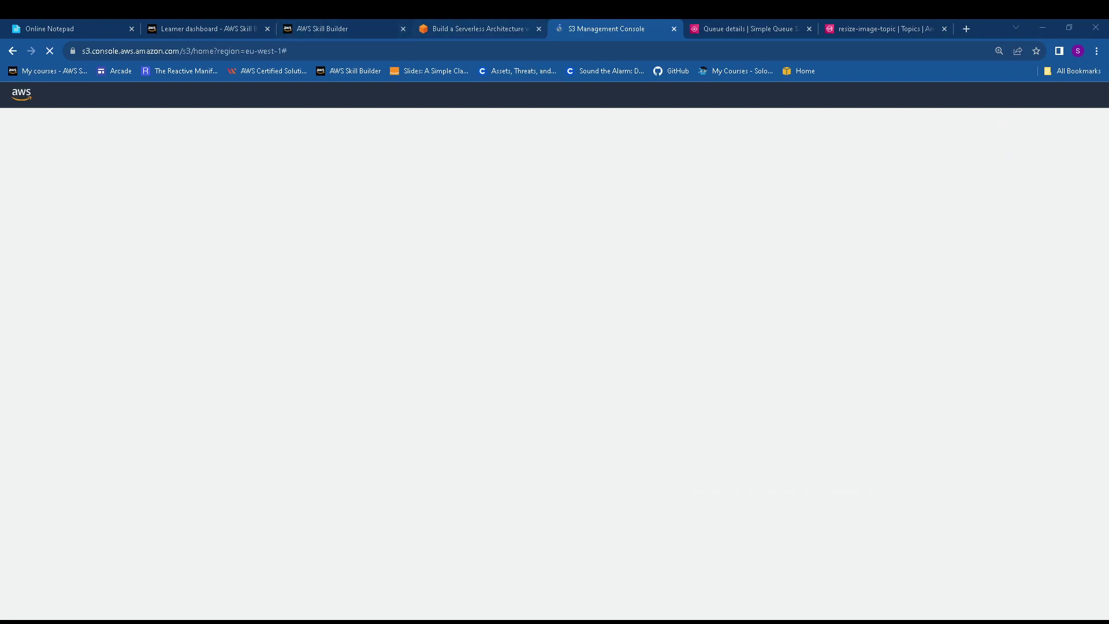
# - Check the bucket naming hint in step 36 and open the S3 bucket with "labbucket" in its name
pyautogui.hotkey('ctrl', 'shift', 'Tab')
pyautogui.scroll(-1, 388, 264)
pyautogui.scroll(1, 388, 263)
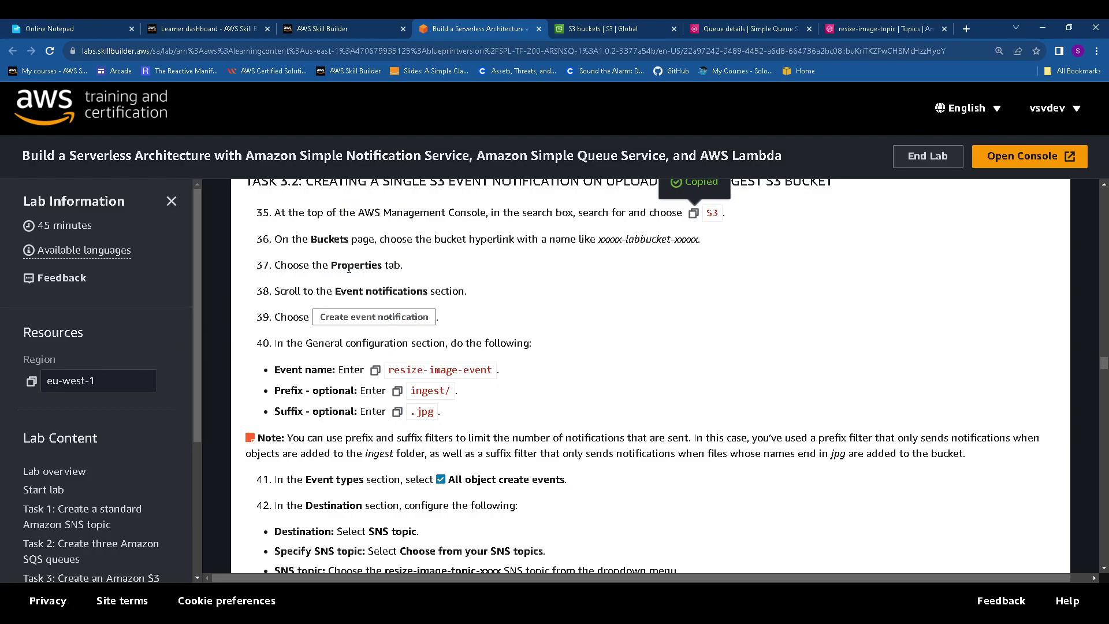
pyautogui.click(624, 28)
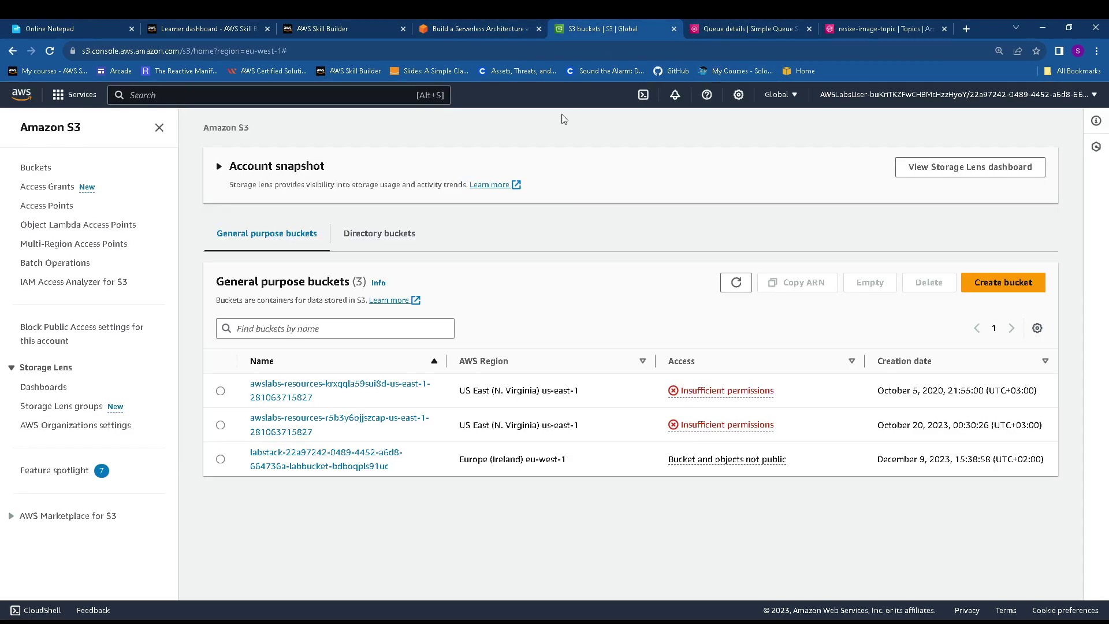
pyautogui.click(327, 465)
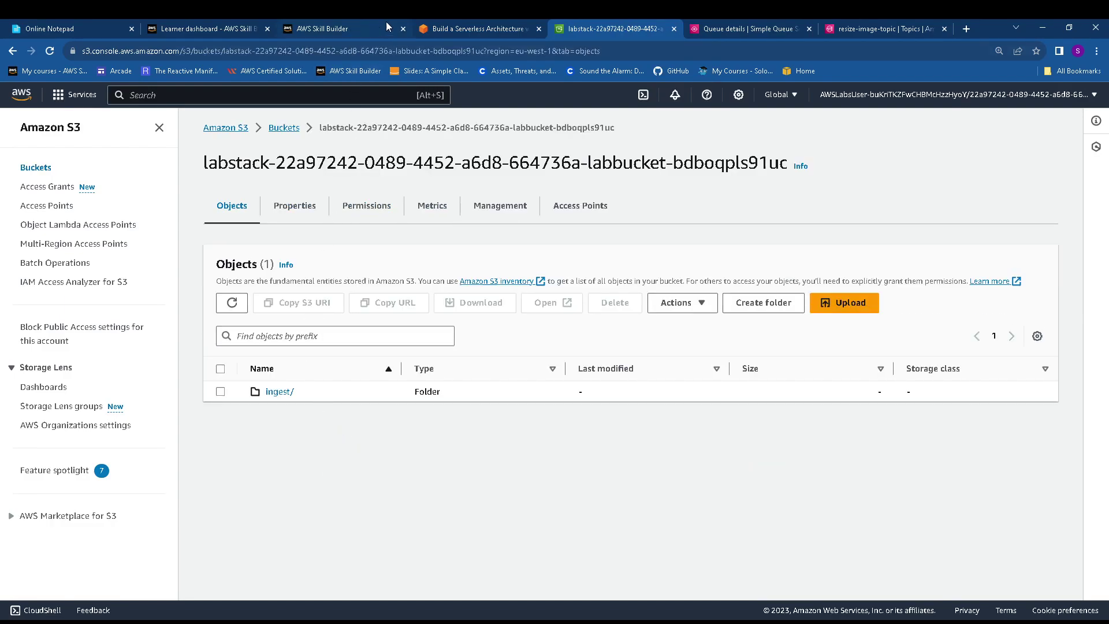
# - Following lab steps 37 to 39, start creating an event notification in the lab bucket's properties
pyautogui.click(465, 27)
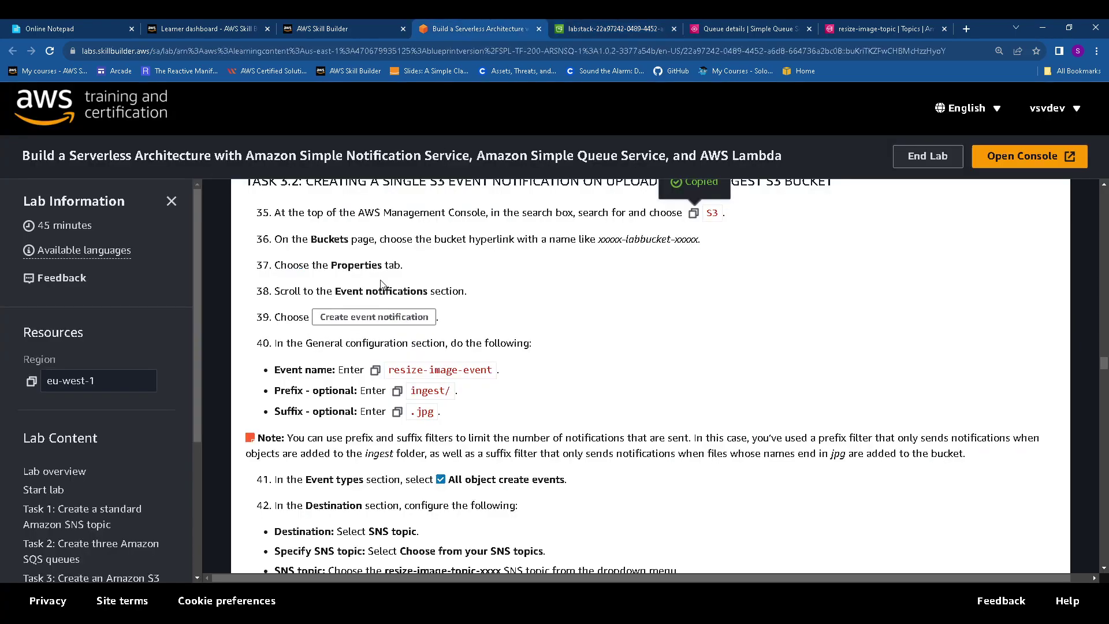
pyautogui.scroll(1, 373, 283)
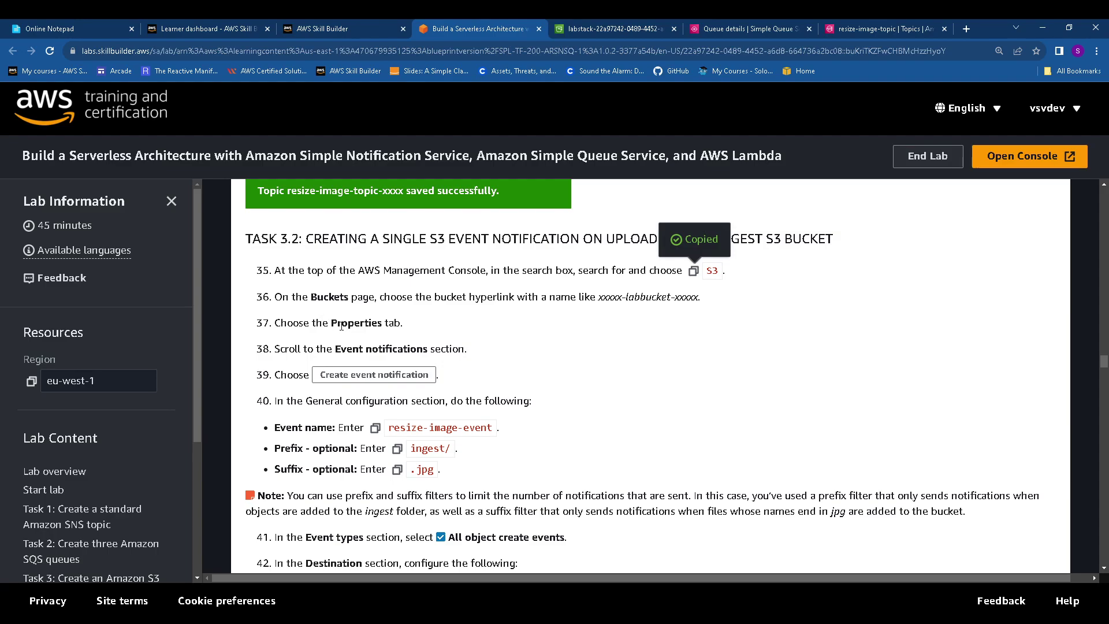
pyautogui.moveTo(335, 324); pyautogui.dragTo(404, 324)
pyautogui.moveTo(341, 349); pyautogui.dragTo(507, 348)
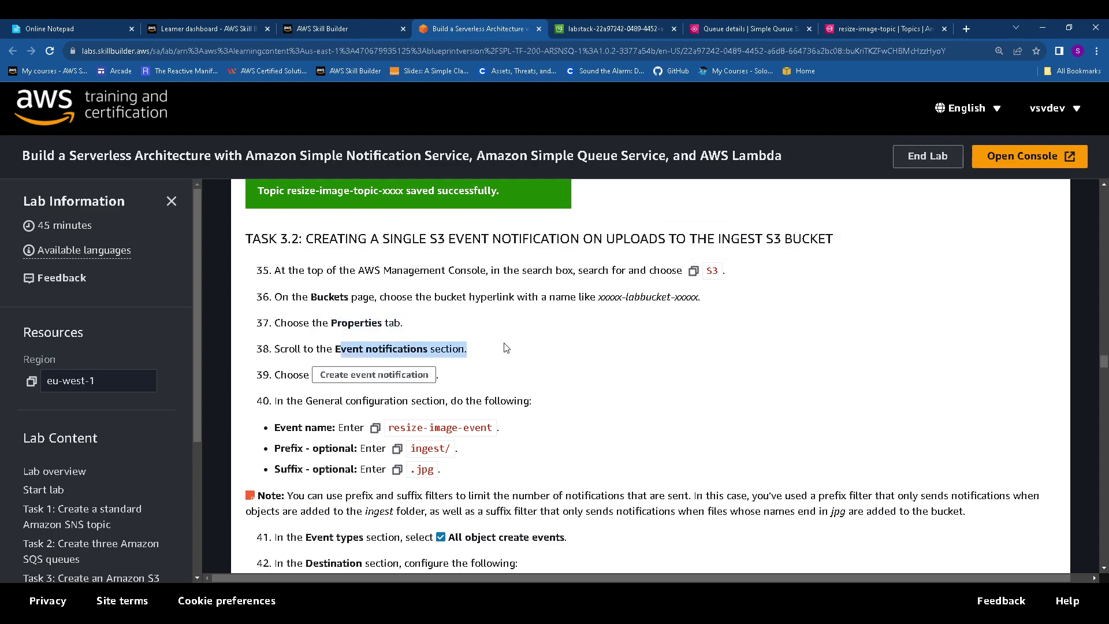
pyautogui.click(636, 30)
pyautogui.click(305, 207)
pyautogui.scroll(-5, 328, 349)
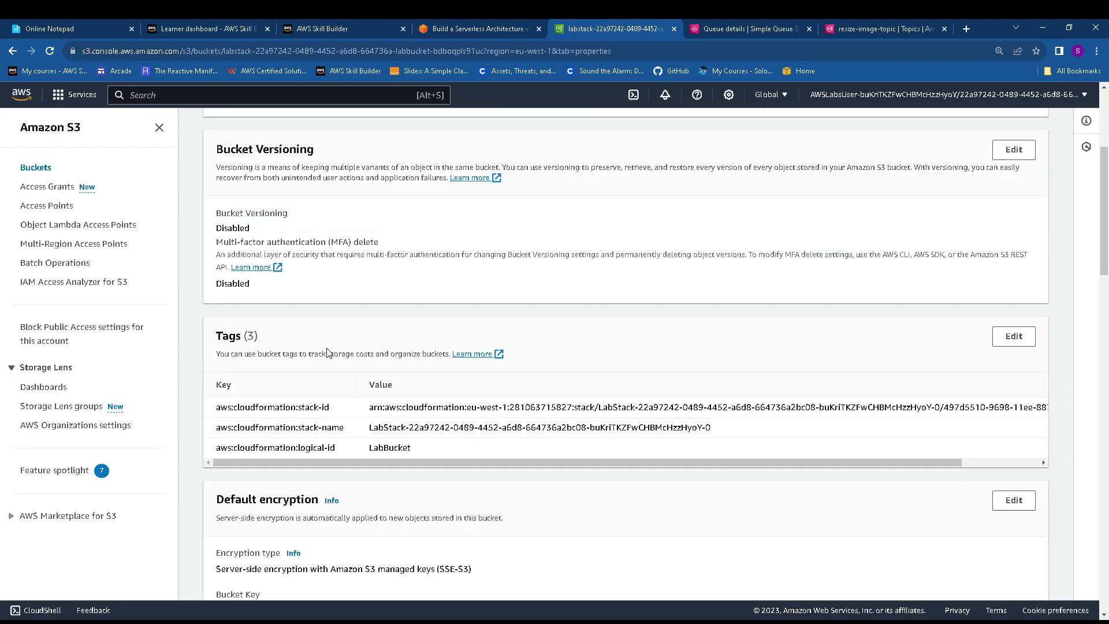
pyautogui.scroll(-10, 328, 350)
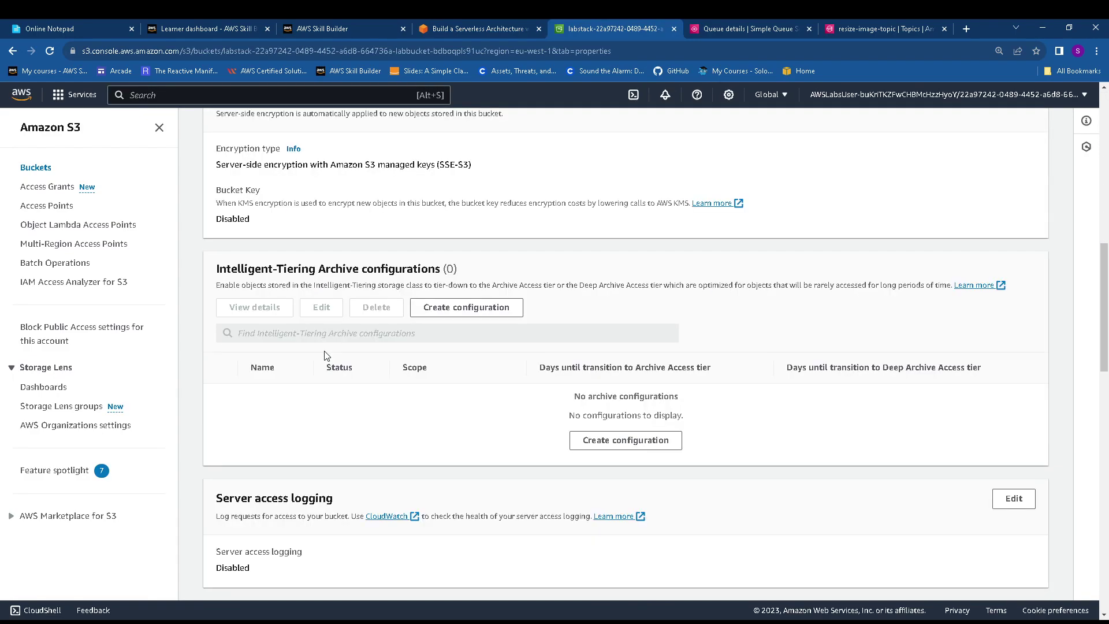
pyautogui.scroll(-5, 326, 353)
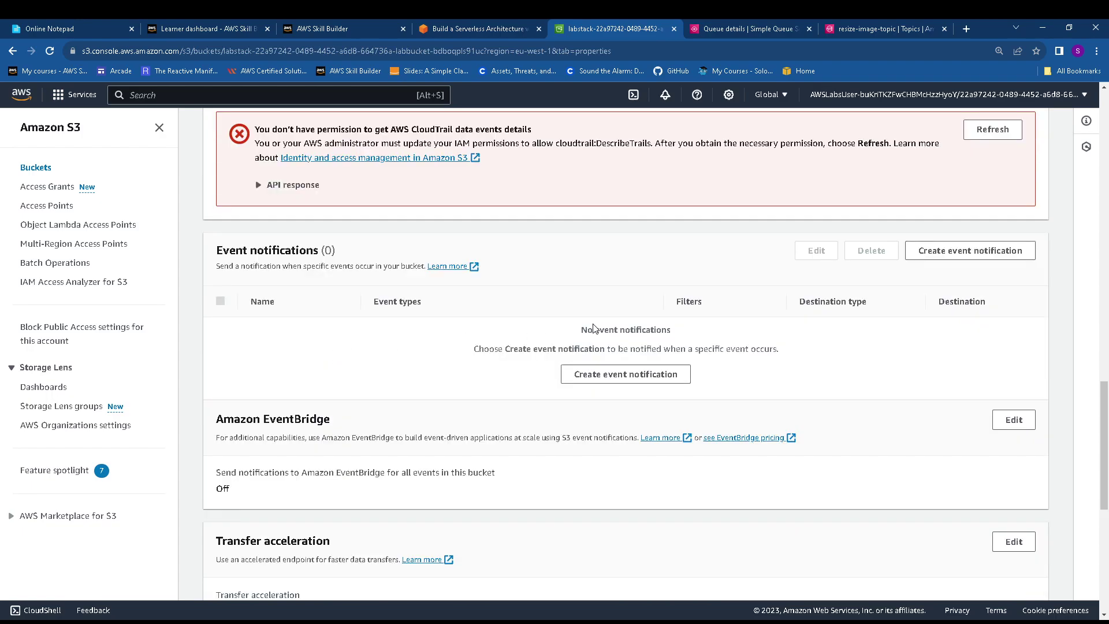
pyautogui.click(628, 375)
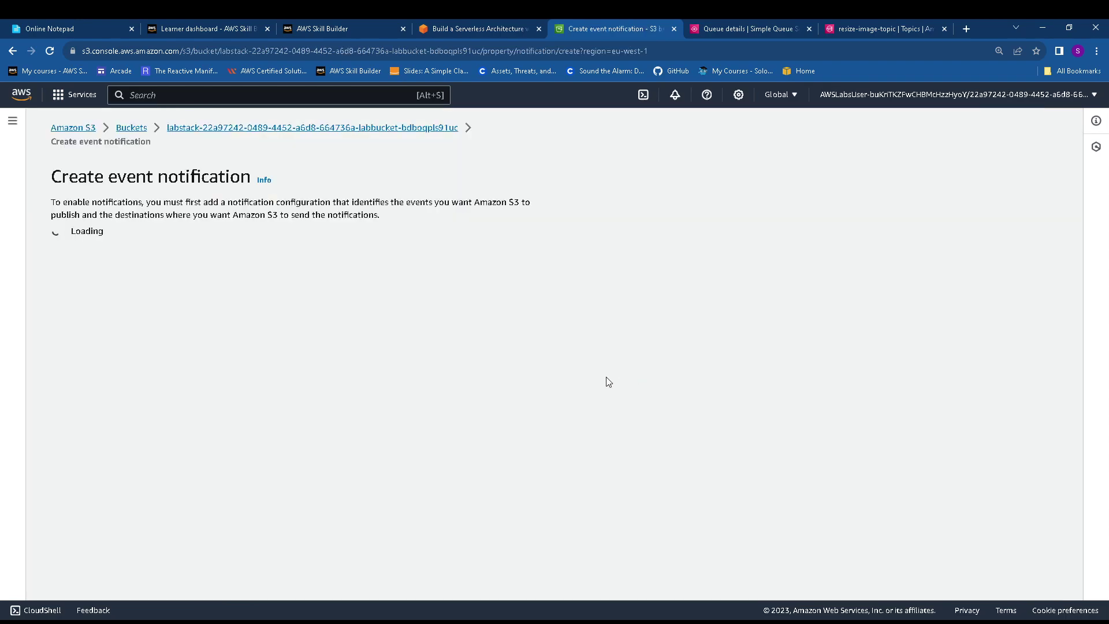
# - Set the event notification's name to resize-image-event, copied from step 40 of the lab instructions
pyautogui.click(430, 28)
pyautogui.scroll(-2, 383, 313)
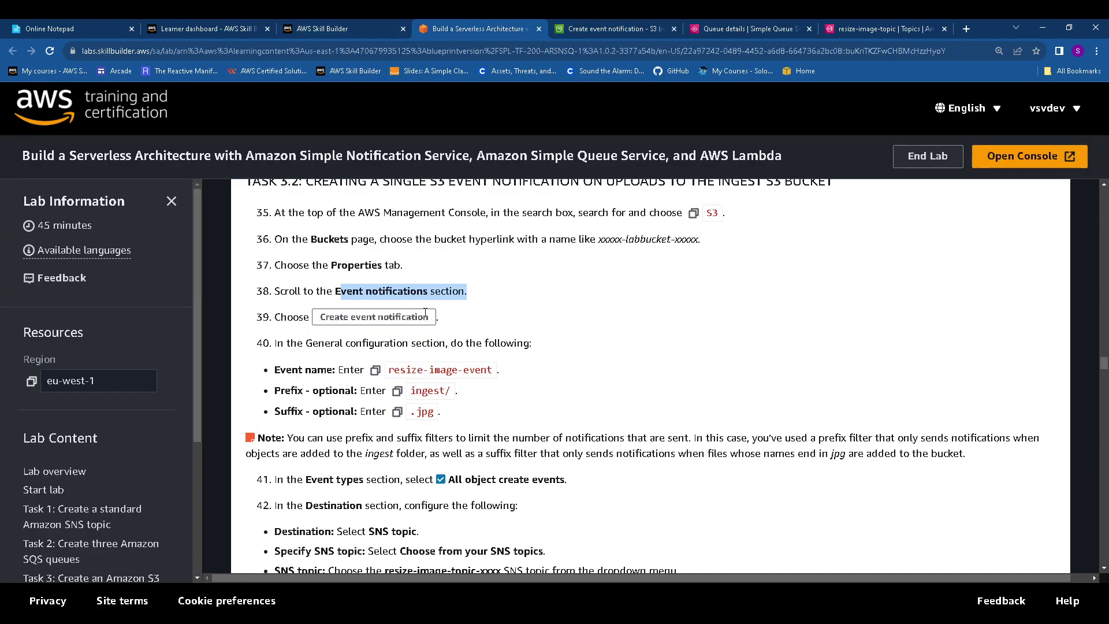
pyautogui.click(380, 313)
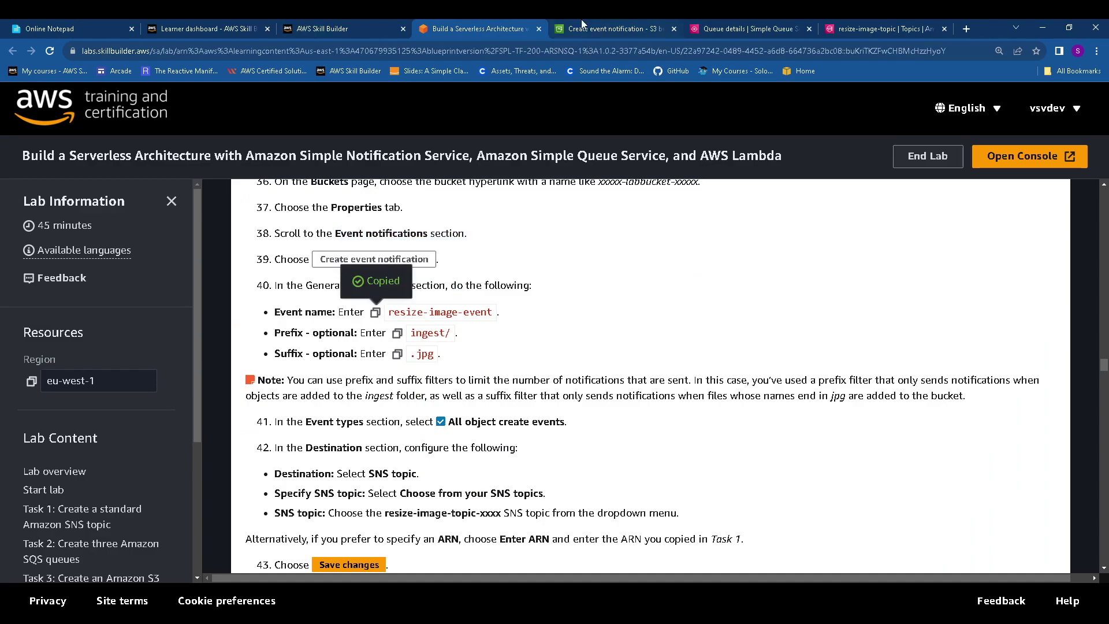
pyautogui.click(600, 24)
pyautogui.click(195, 311)
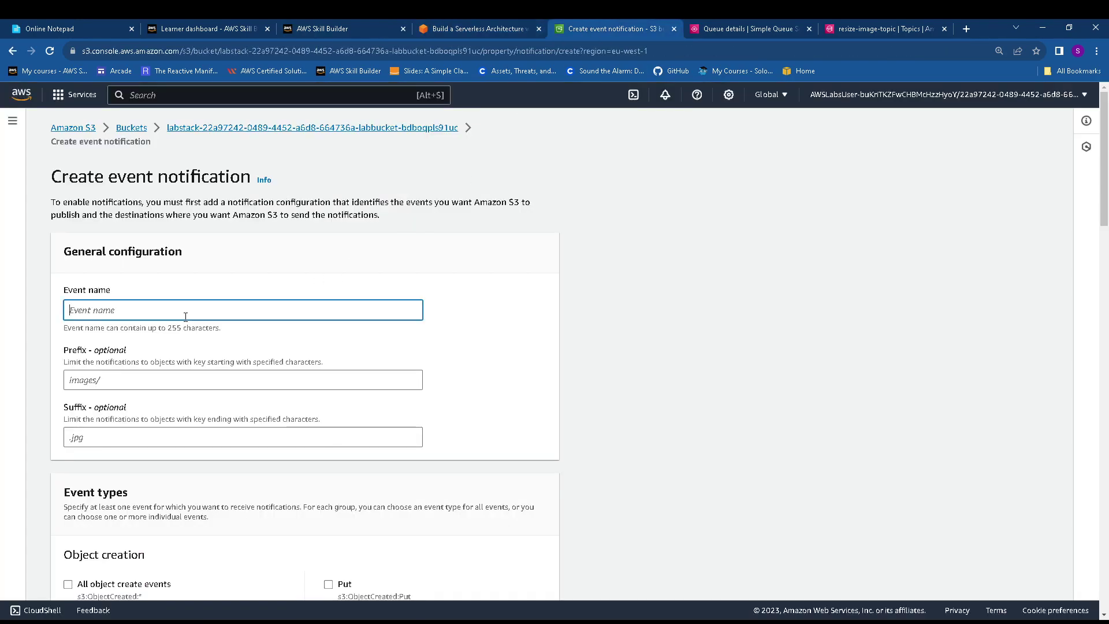
pyautogui.hotkey('ctrl', 'v')
# - Set the event notification's prefix to ingest/, copied from step 40 of the lab instructions
pyautogui.click(445, 28)
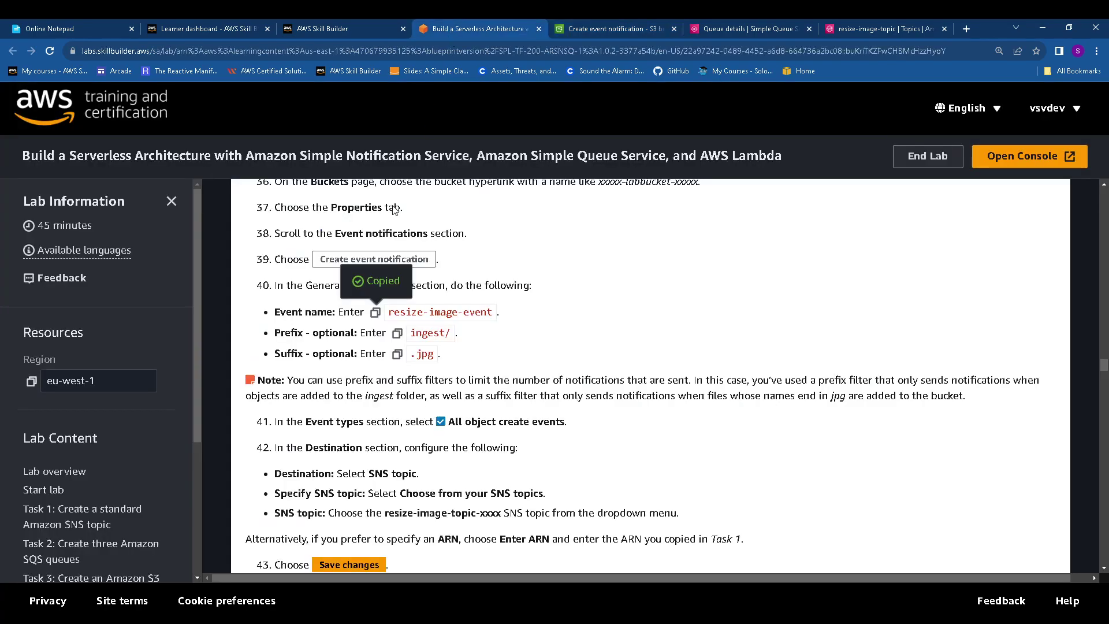
pyautogui.click(397, 333)
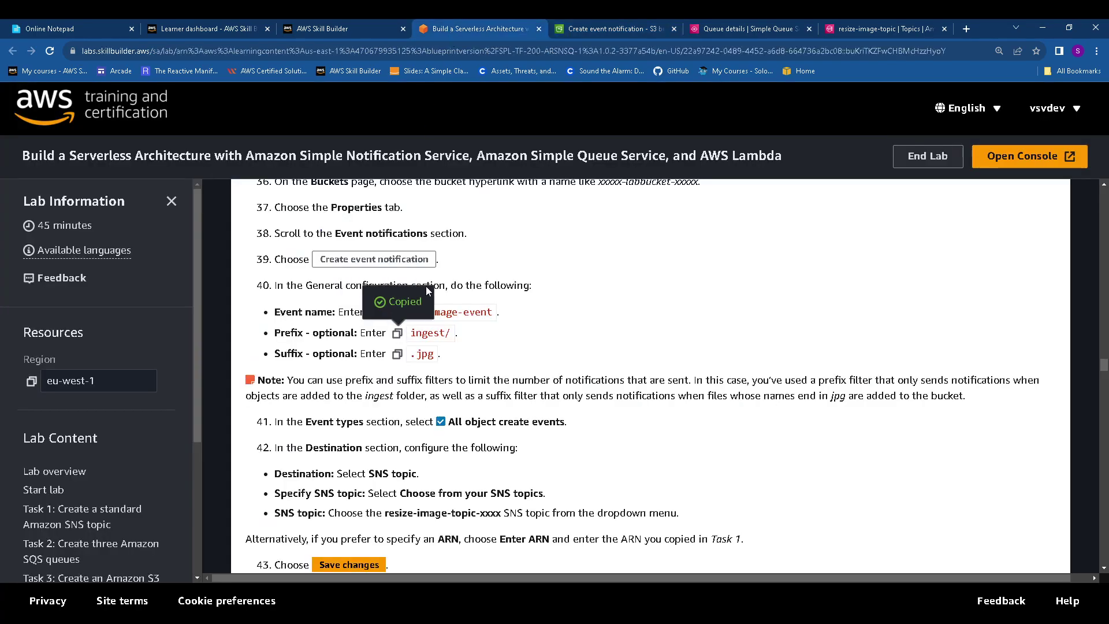
pyautogui.click(623, 27)
pyautogui.click(98, 385)
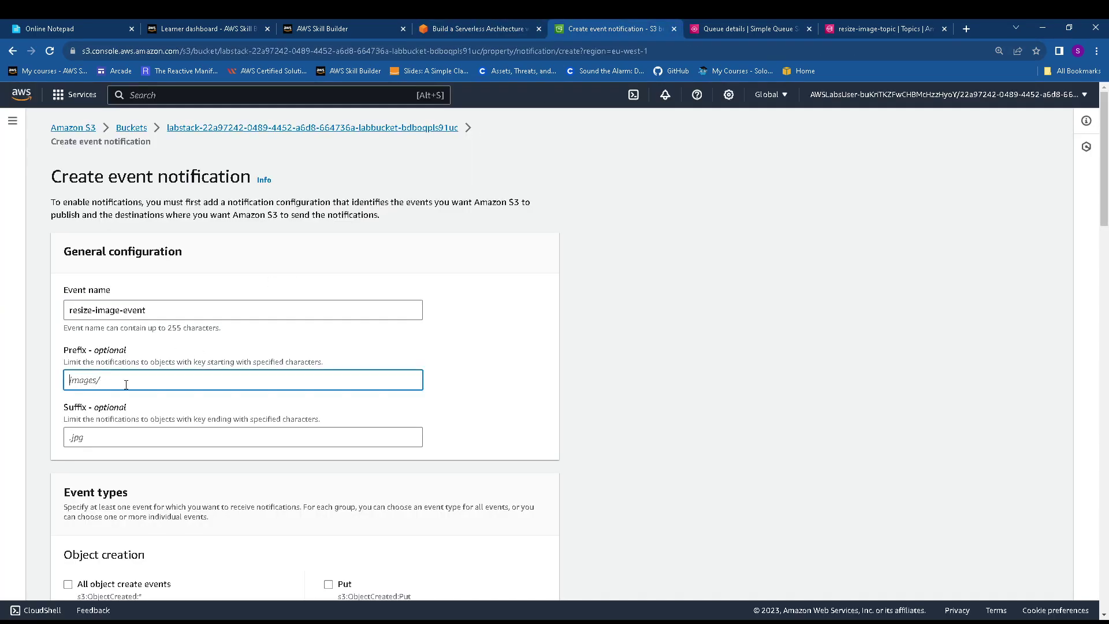
pyautogui.hotkey('ctrl', 'v')
# - Copy the suffix .jpg from step 40 of the lab instructions and enter it as the event notification's suffix
pyautogui.click(490, 26)
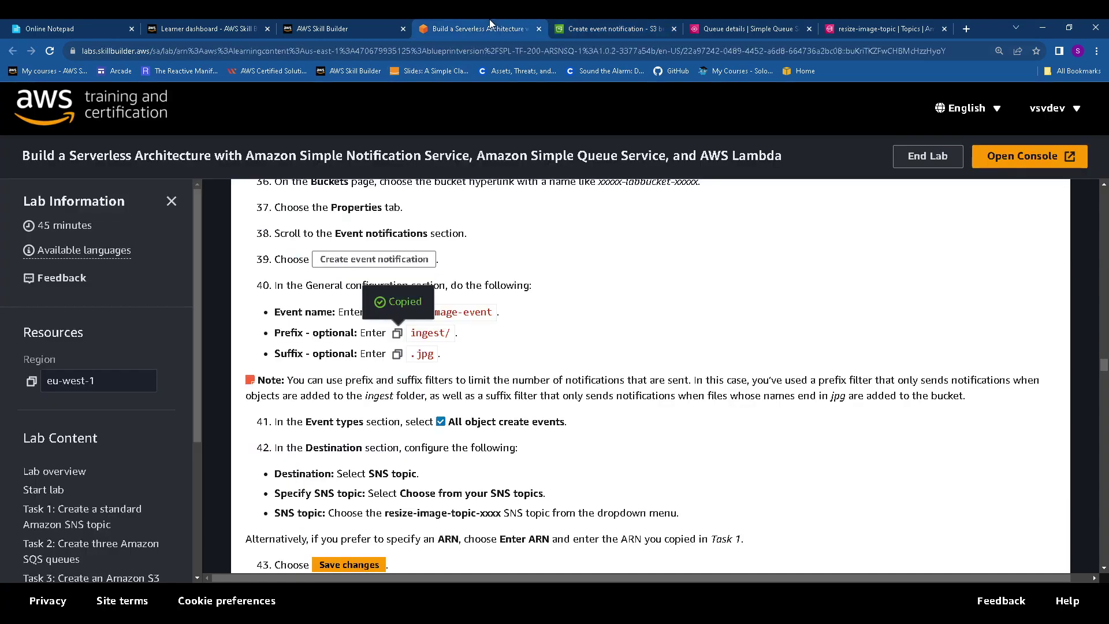
pyautogui.click(397, 354)
pyautogui.click(607, 29)
pyautogui.click(130, 439)
pyautogui.hotkey('ctrl', 'v')
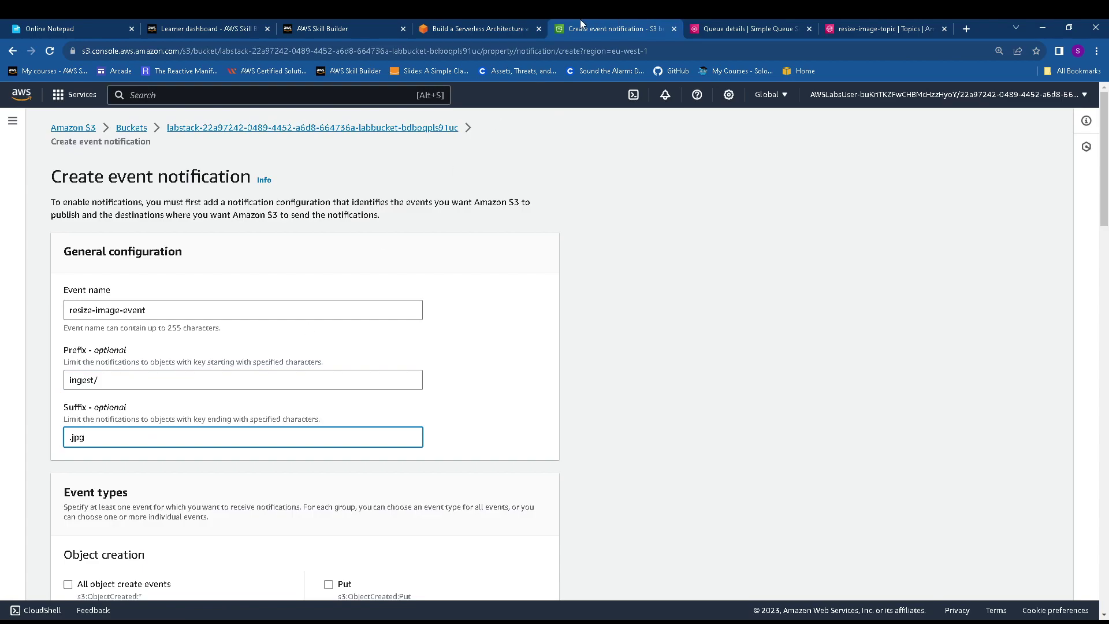
# - Check step 41 of the lab instructions and enable All object create events for the event notification
pyautogui.click(494, 27)
pyautogui.scroll(-1, 372, 412)
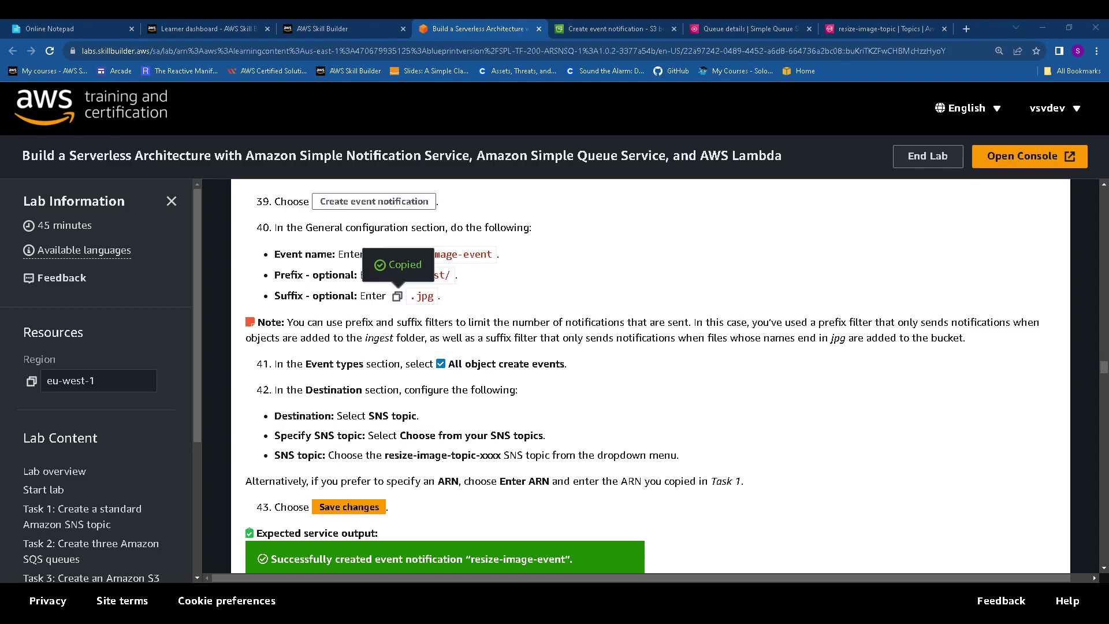
pyautogui.click(589, 31)
pyautogui.scroll(-3, 121, 456)
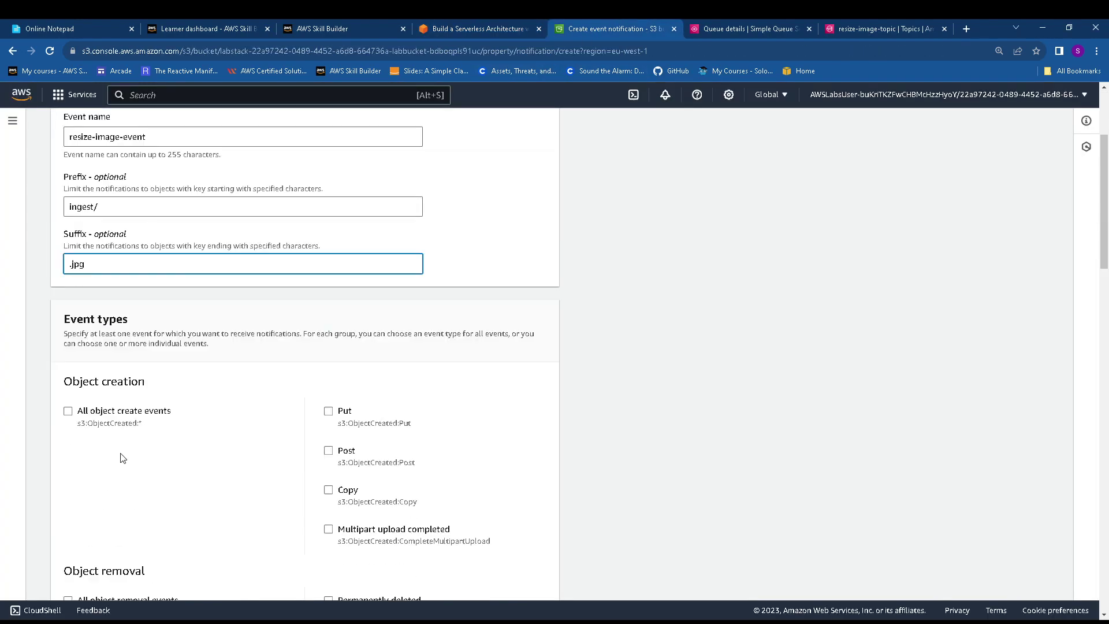
pyautogui.click(67, 411)
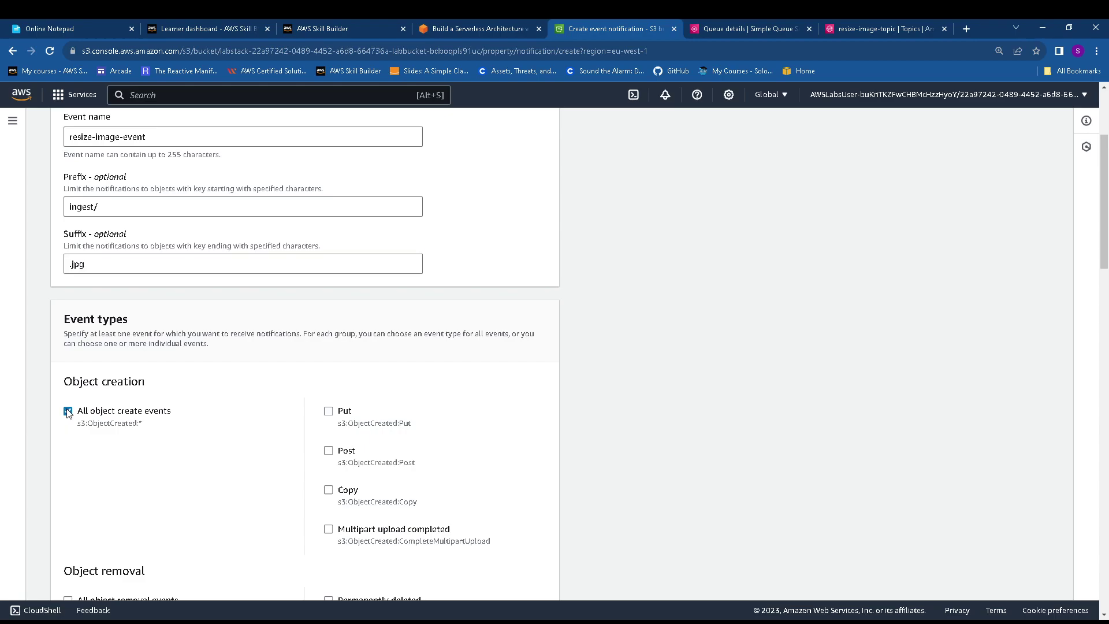
# - Read the destination settings in lab step 42 and set the event notification's destination to SNS topic
pyautogui.click(485, 28)
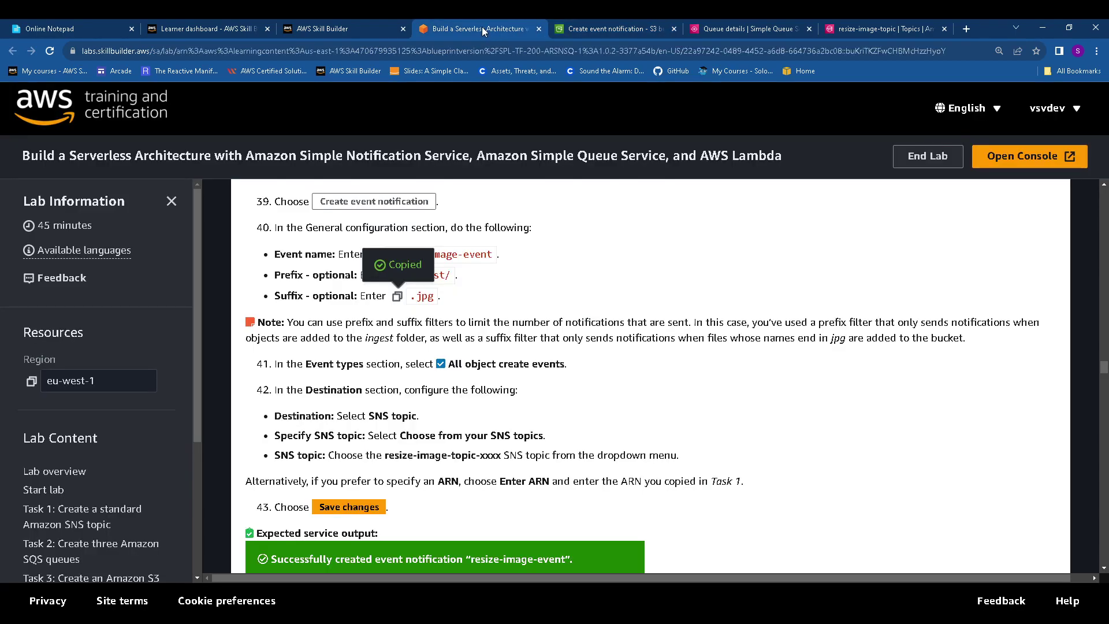
pyautogui.scroll(-2, 478, 354)
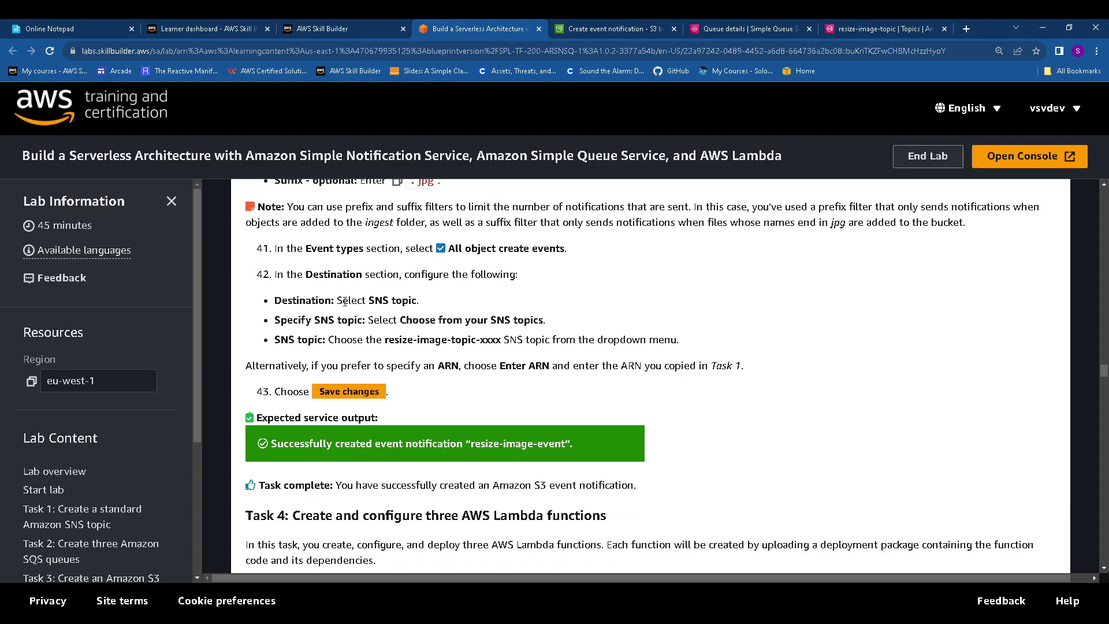
pyautogui.moveTo(370, 300); pyautogui.dragTo(420, 301)
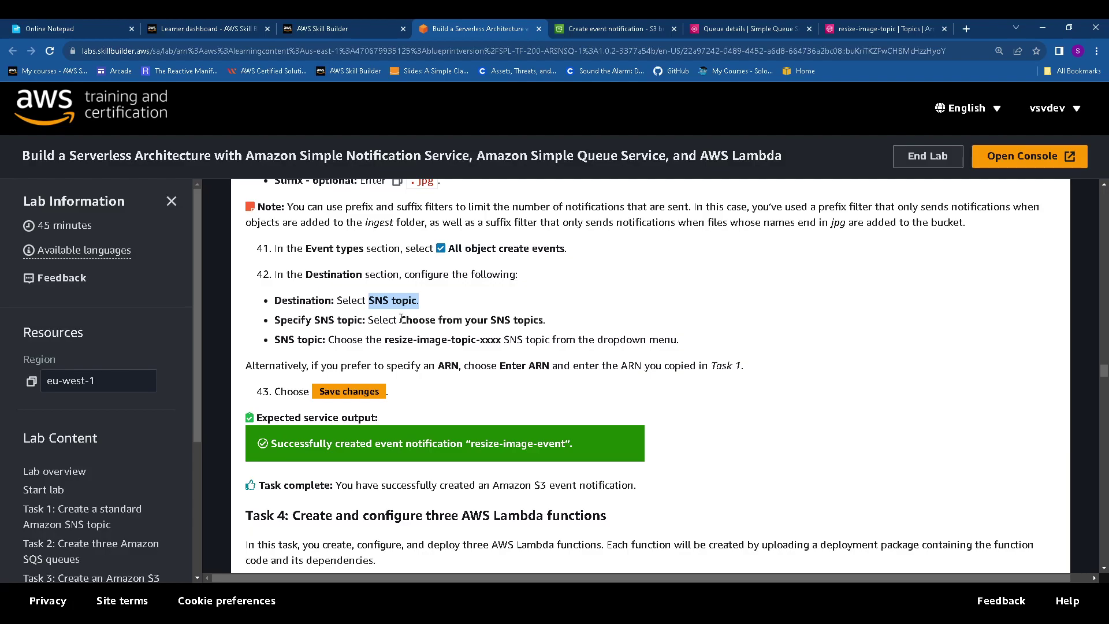
pyautogui.moveTo(400, 320); pyautogui.dragTo(562, 321)
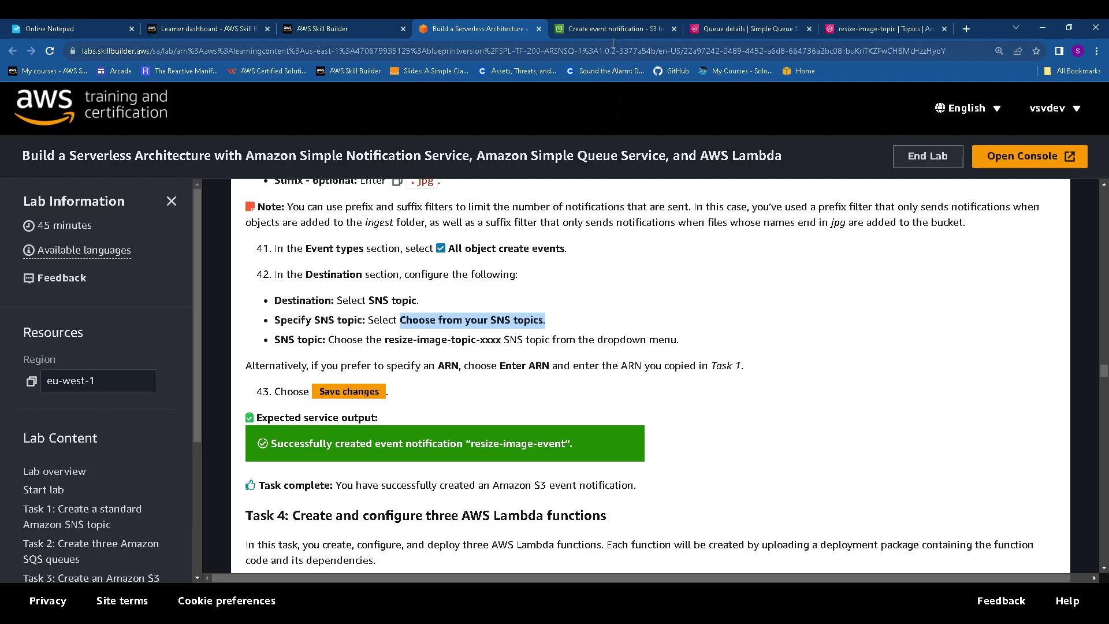
pyautogui.click(598, 24)
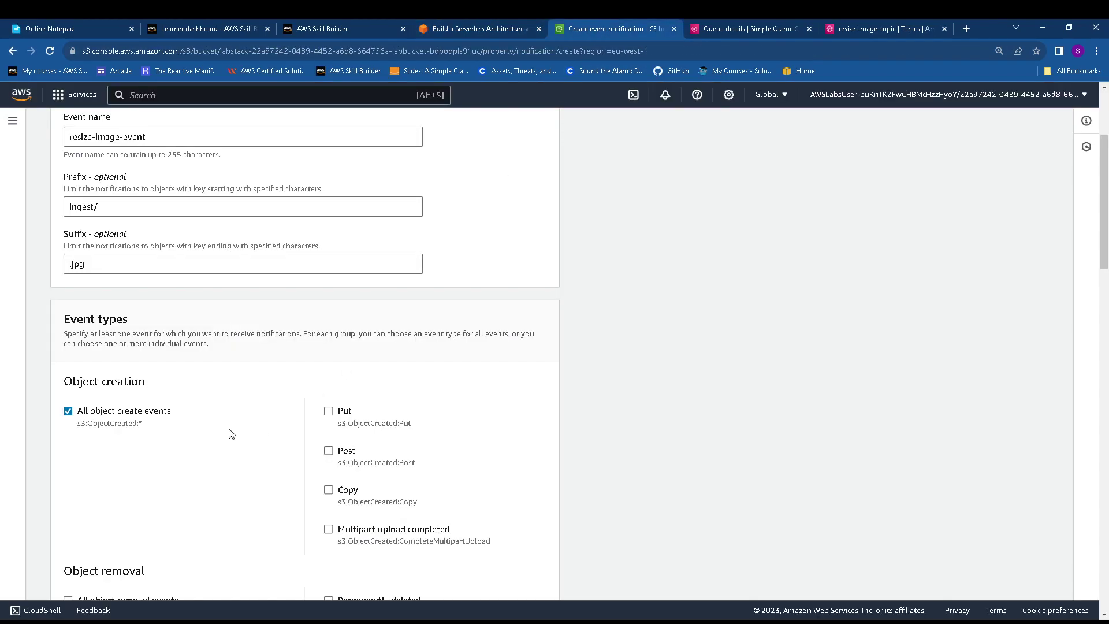
pyautogui.scroll(-1, 219, 441)
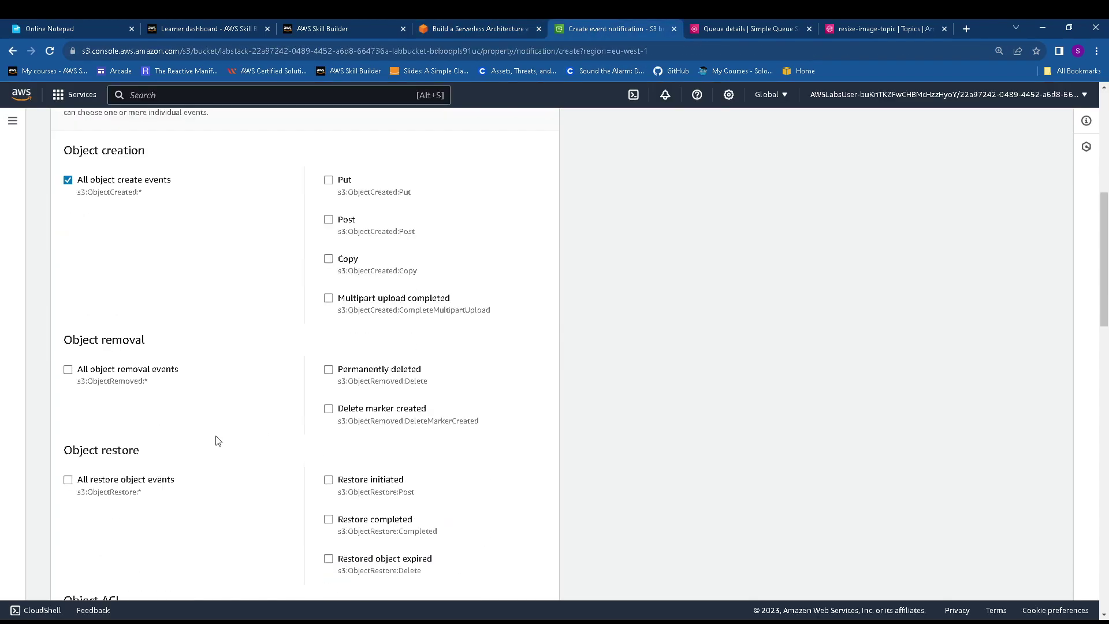
pyautogui.scroll(-3, 218, 440)
pyautogui.scroll(-11, 217, 441)
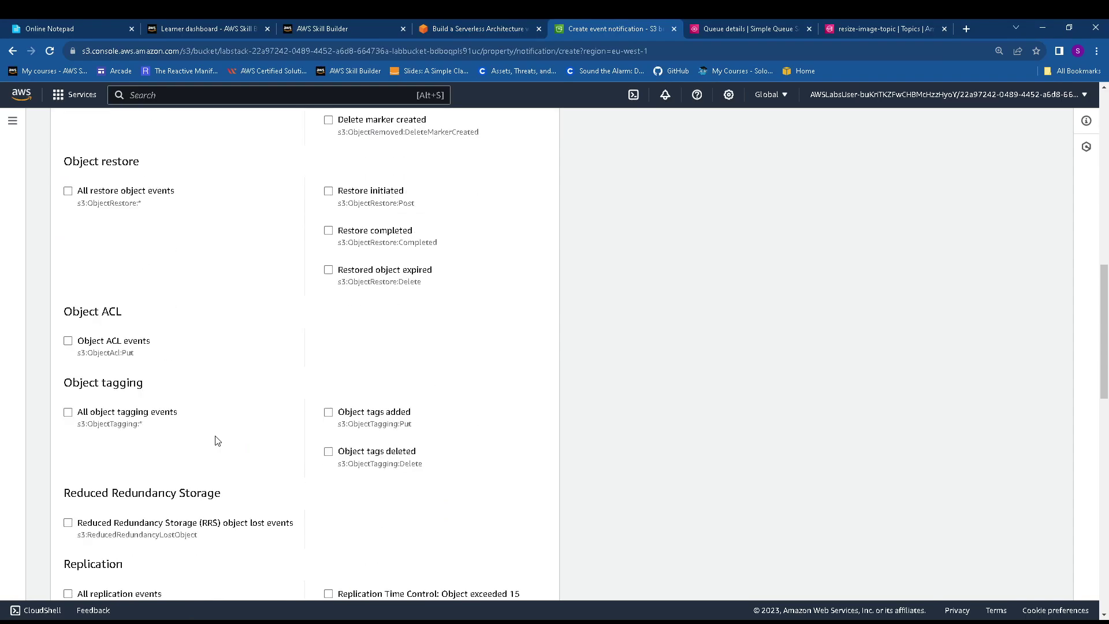
pyautogui.scroll(-5, 217, 441)
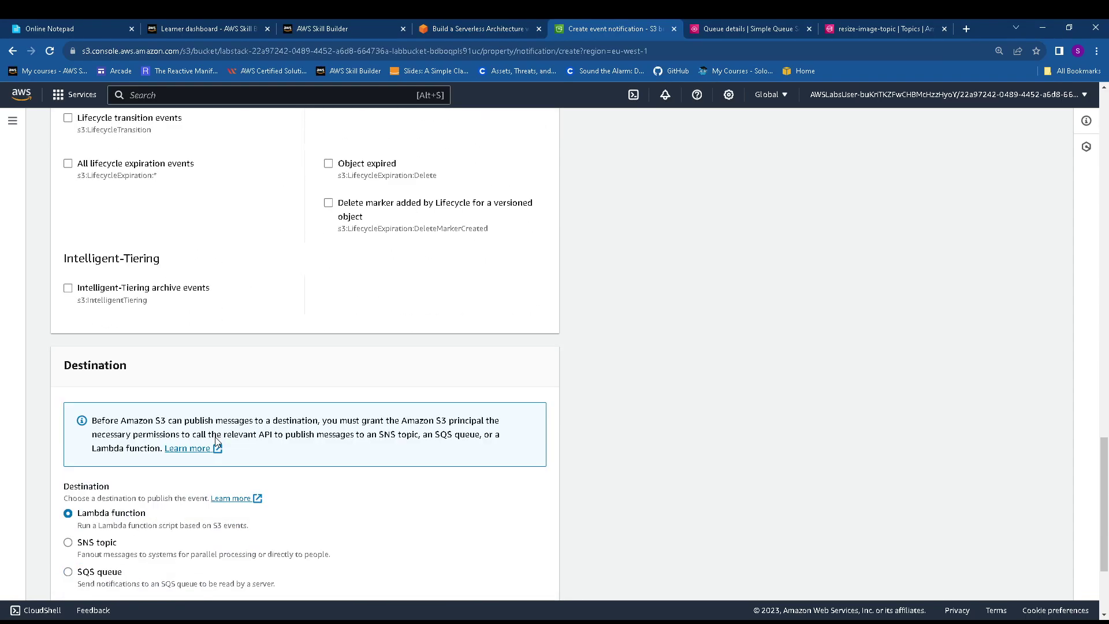
pyautogui.scroll(-2, 217, 441)
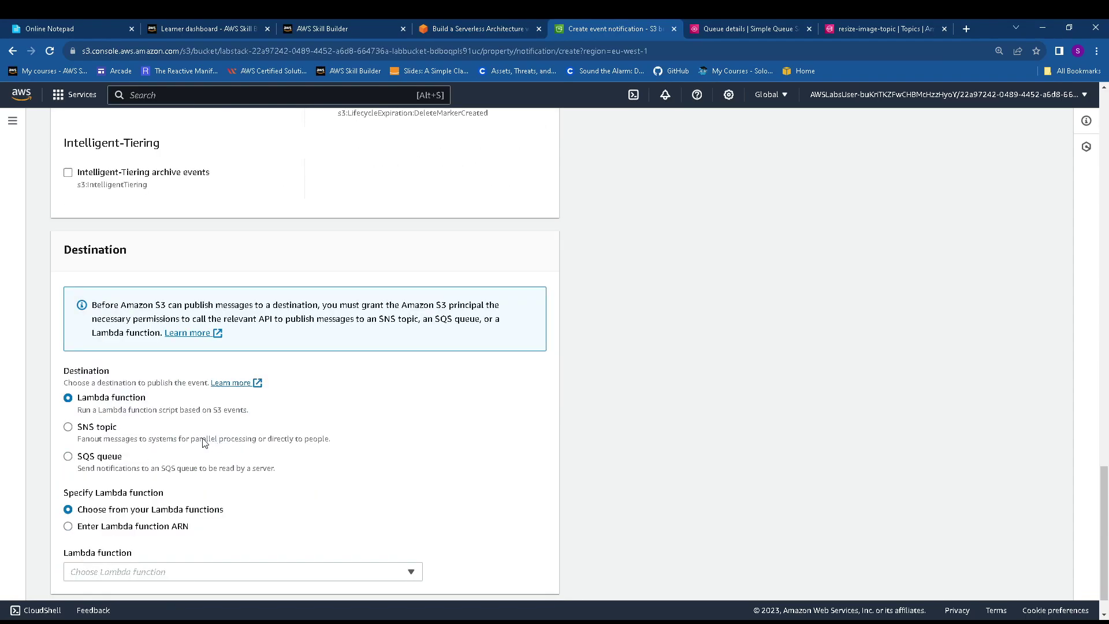
pyautogui.click(97, 432)
# - Choose resize-image-topic as the destination's SNS topic and save the event notification
pyautogui.scroll(-1, 144, 450)
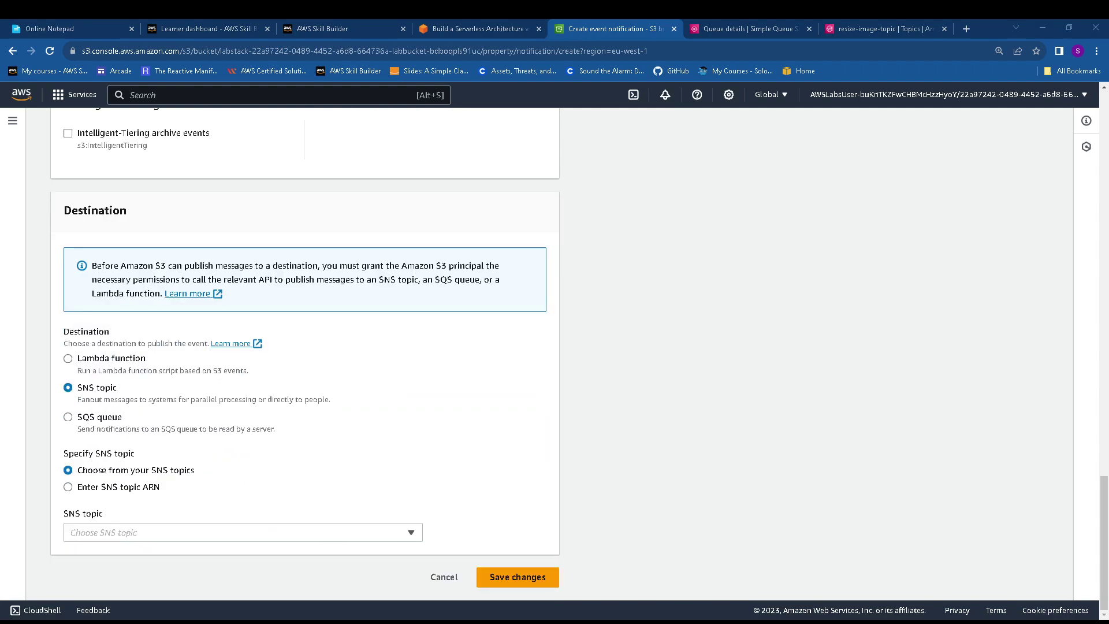
pyautogui.click(166, 539)
pyautogui.click(171, 571)
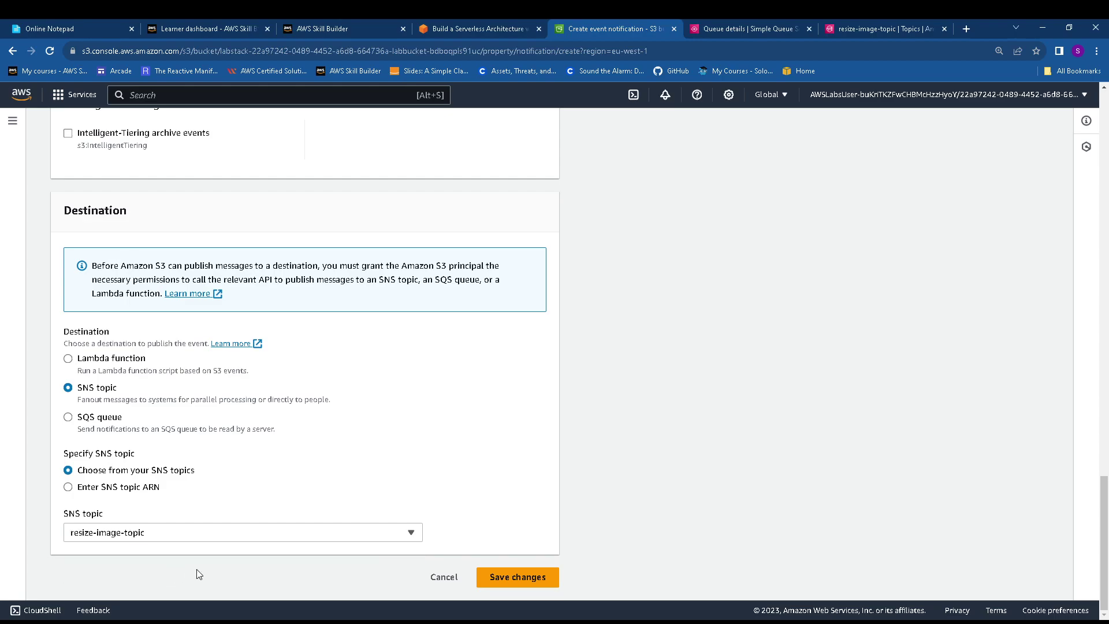
pyautogui.click(529, 575)
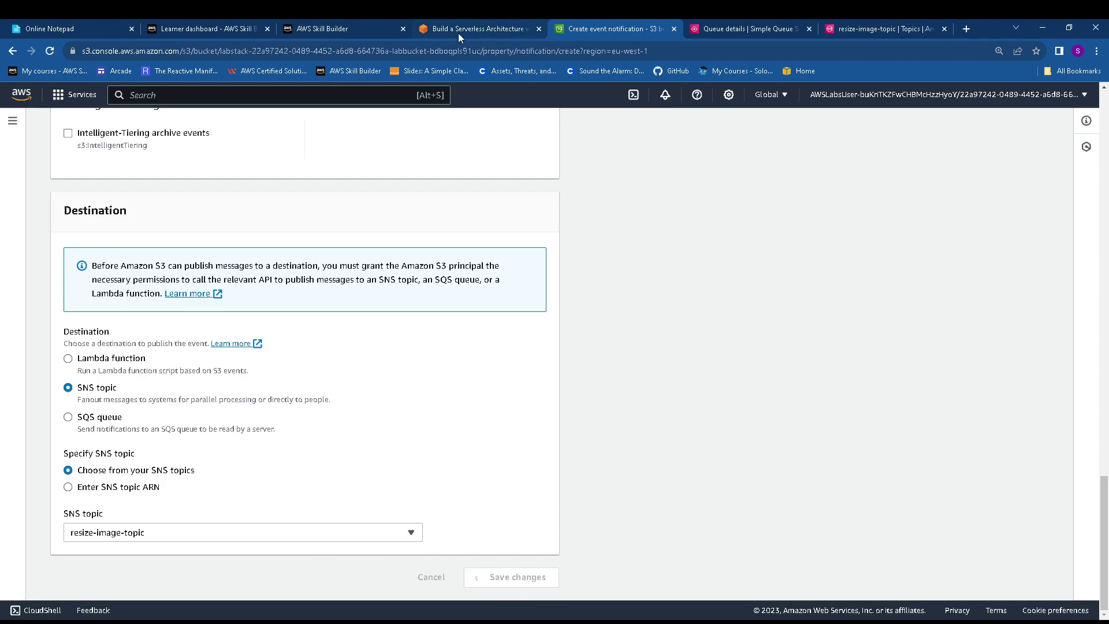
# - Read the Task 4 and Task 4.1 introductions in the lab instructions and copy the service name Lambda from step 44
pyautogui.click(460, 29)
pyautogui.scroll(-5, 479, 240)
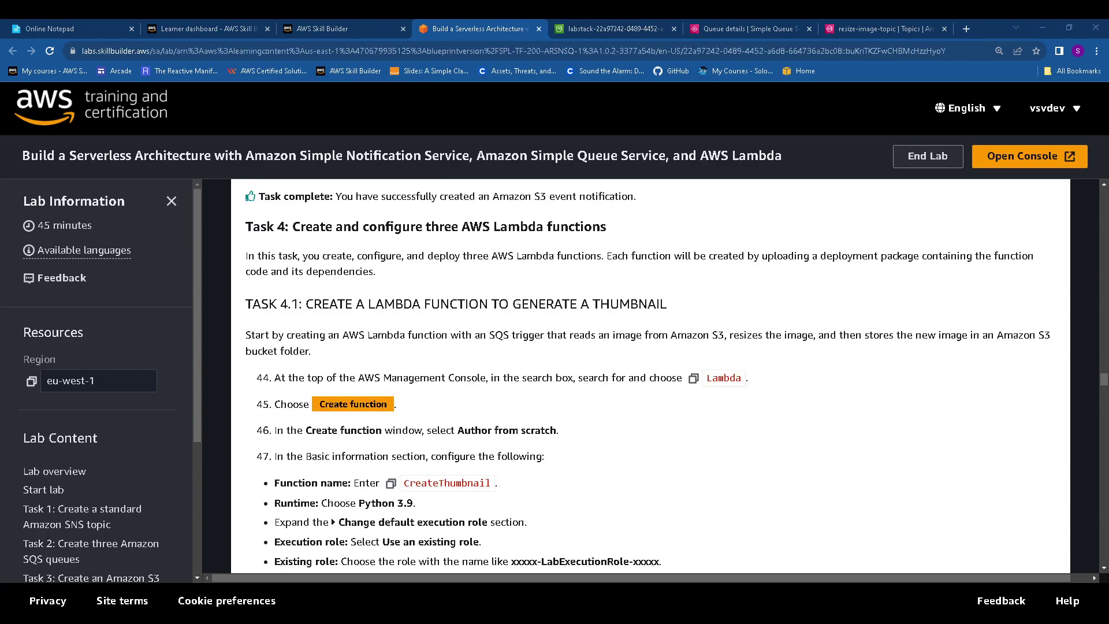
pyautogui.moveTo(247, 225); pyautogui.dragTo(616, 230)
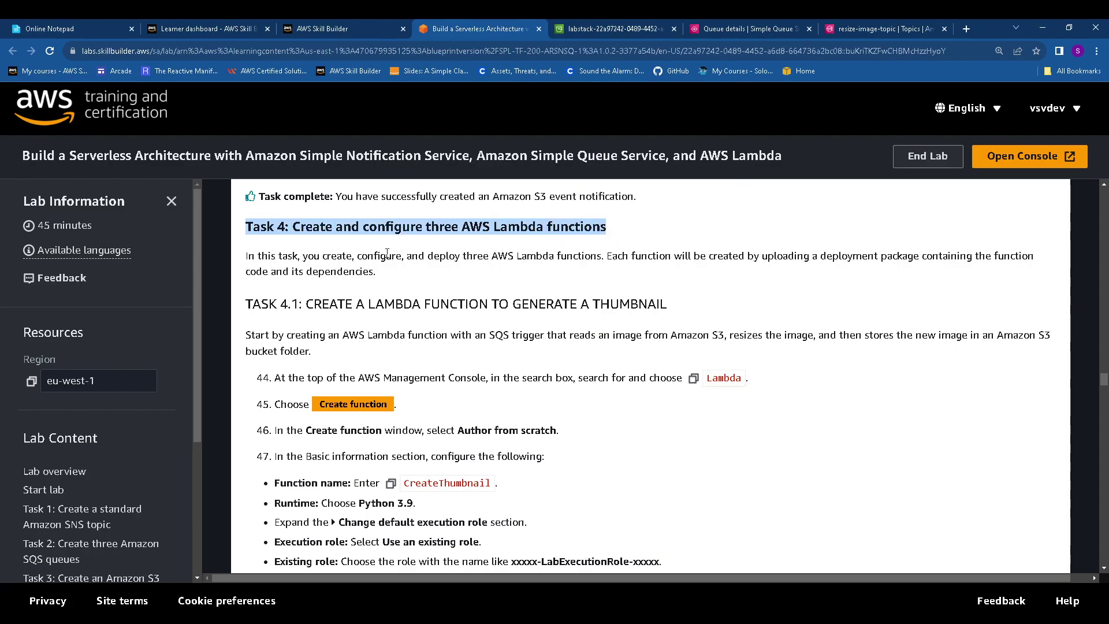
pyautogui.moveTo(303, 255); pyautogui.dragTo(391, 279)
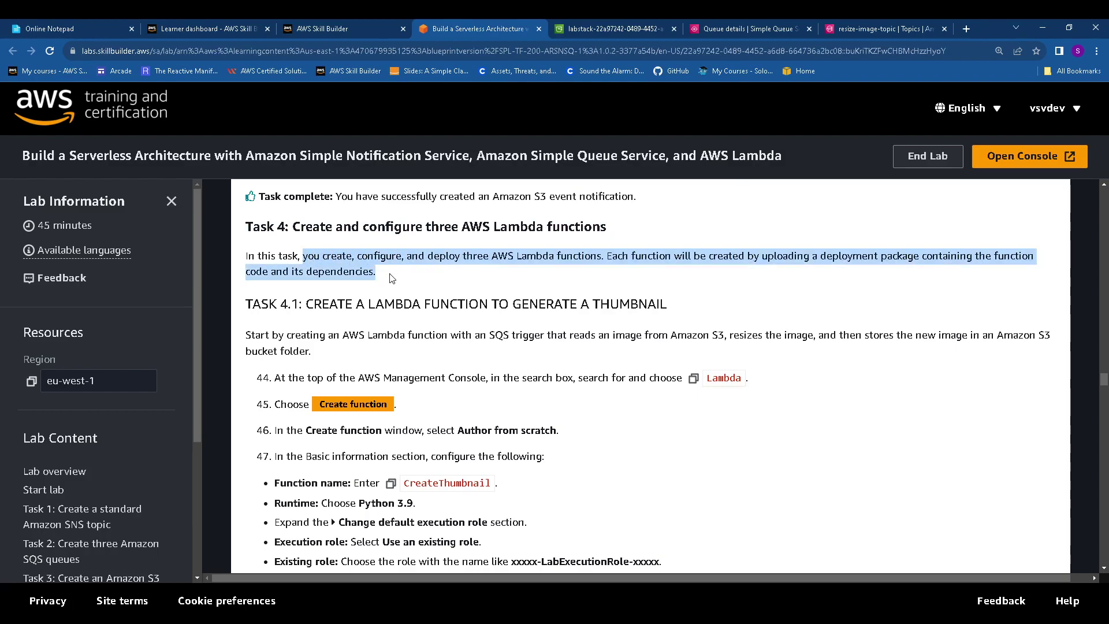
pyautogui.moveTo(246, 306); pyautogui.dragTo(707, 299)
pyautogui.click(694, 378)
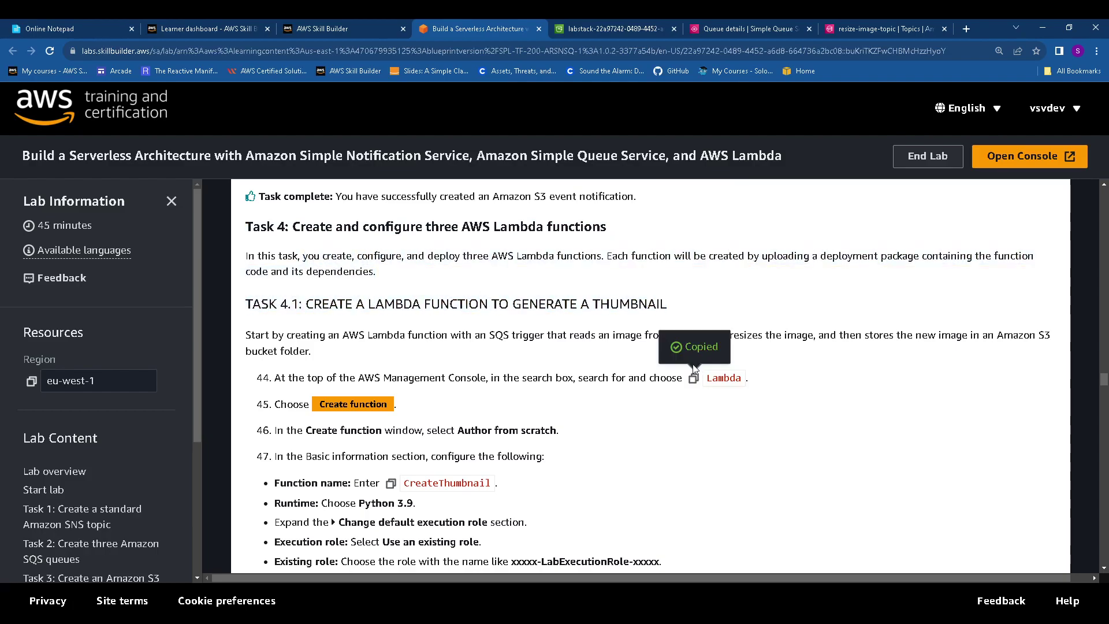
# - Search the AWS console for Lambda and open the service in a new browser tab placed beside the lab instructions
pyautogui.click(583, 29)
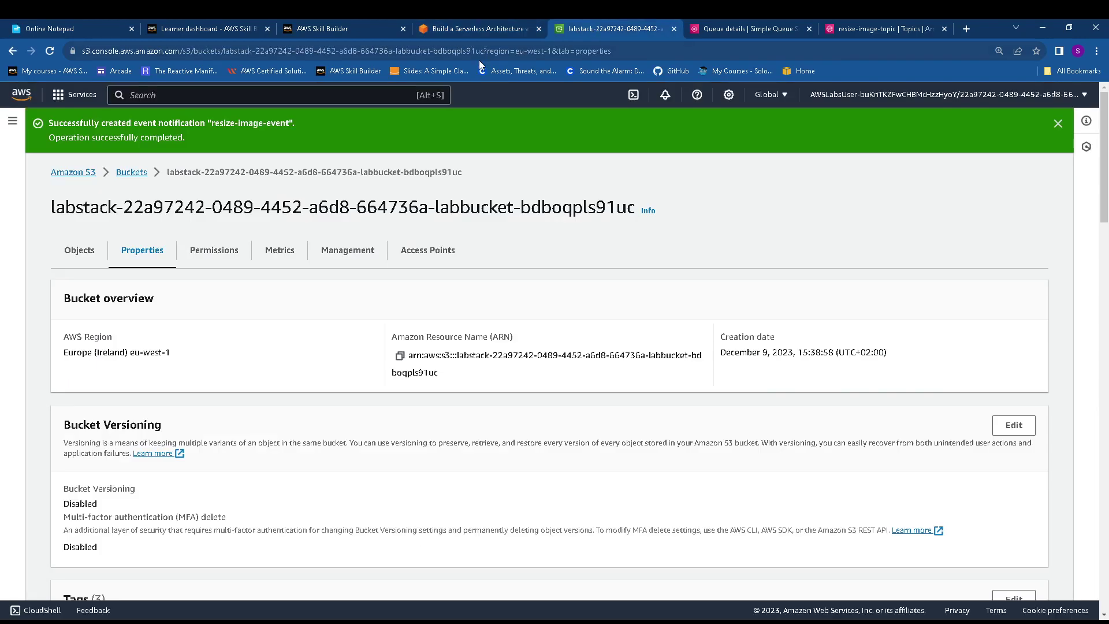
pyautogui.click(337, 95)
pyautogui.hotkey('ctrl', 'v')
pyautogui.middleClick(323, 217)
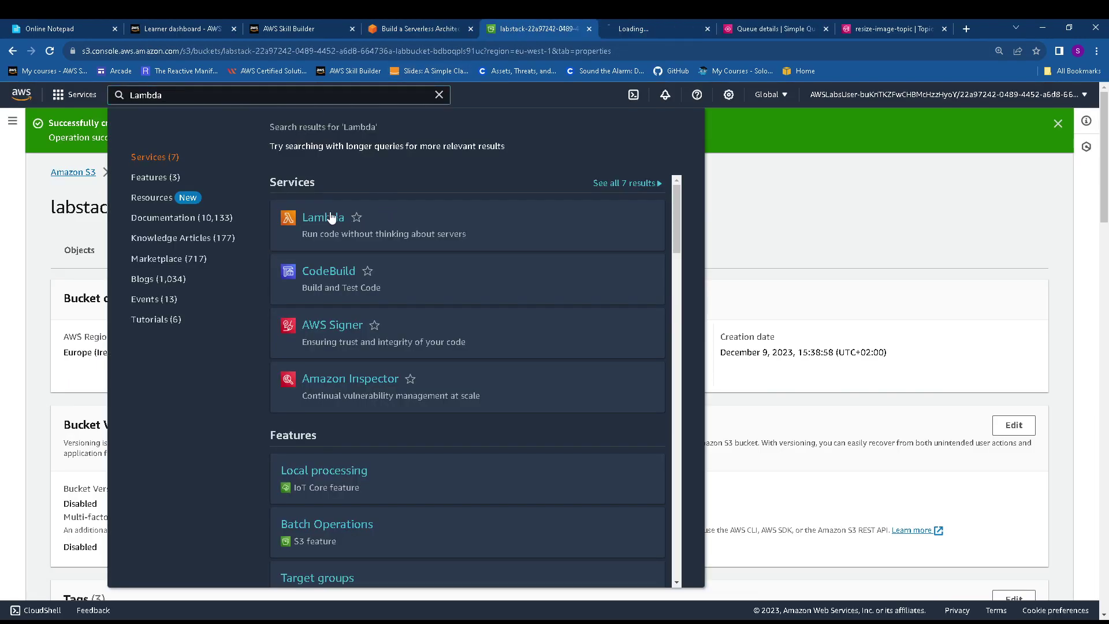
pyautogui.moveTo(623, 29); pyautogui.dragTo(509, 24)
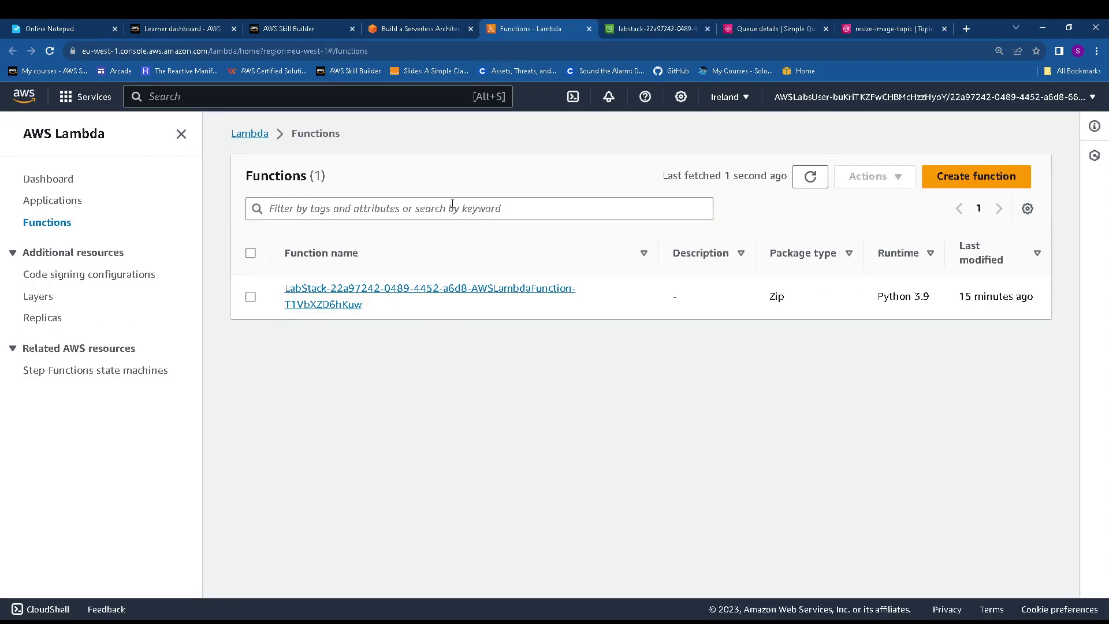
# - Start creating a Lambda function authored from scratch and name it CreateThumbnail, copied from step 47 of the lab instructions
pyautogui.click(960, 176)
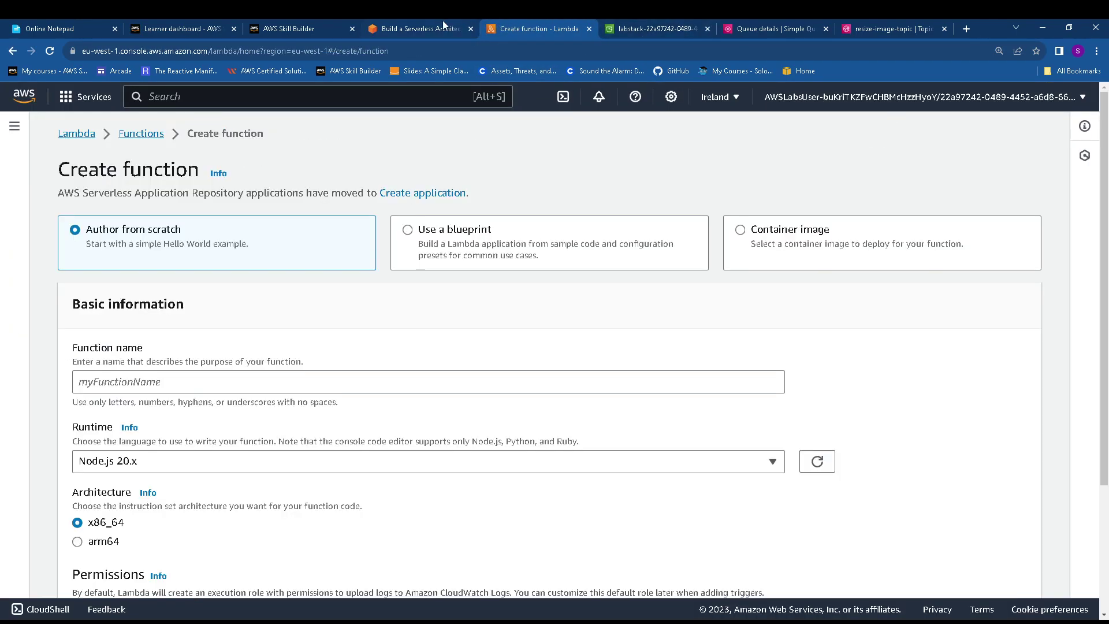
pyautogui.click(447, 23)
pyautogui.scroll(-2, 469, 319)
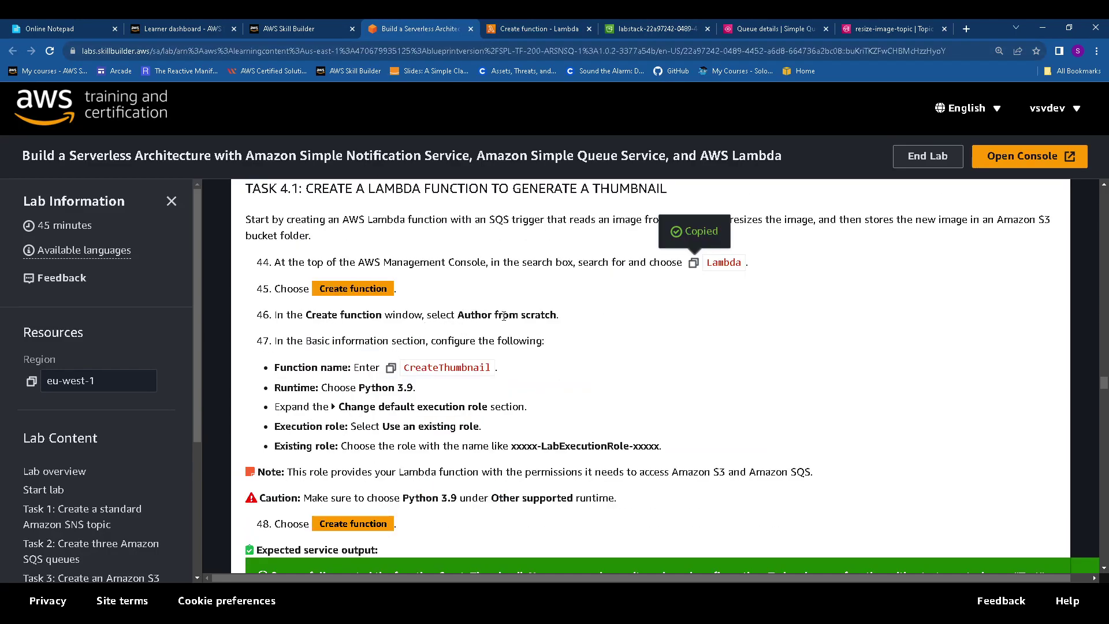
pyautogui.click(391, 367)
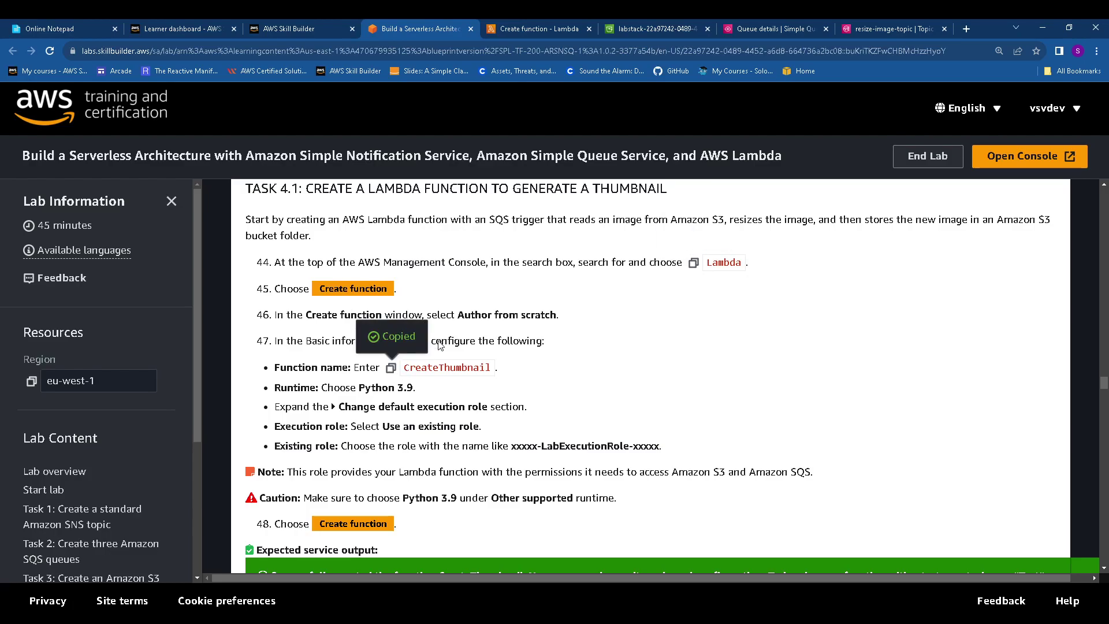
pyautogui.click(543, 29)
pyautogui.moveTo(94, 229); pyautogui.dragTo(234, 230)
pyautogui.click(150, 376)
pyautogui.hotkey('ctrl', 'v')
# - Check the runtime in step 47 of the lab instructions and set the function's runtime to Python 3.9
pyautogui.click(419, 29)
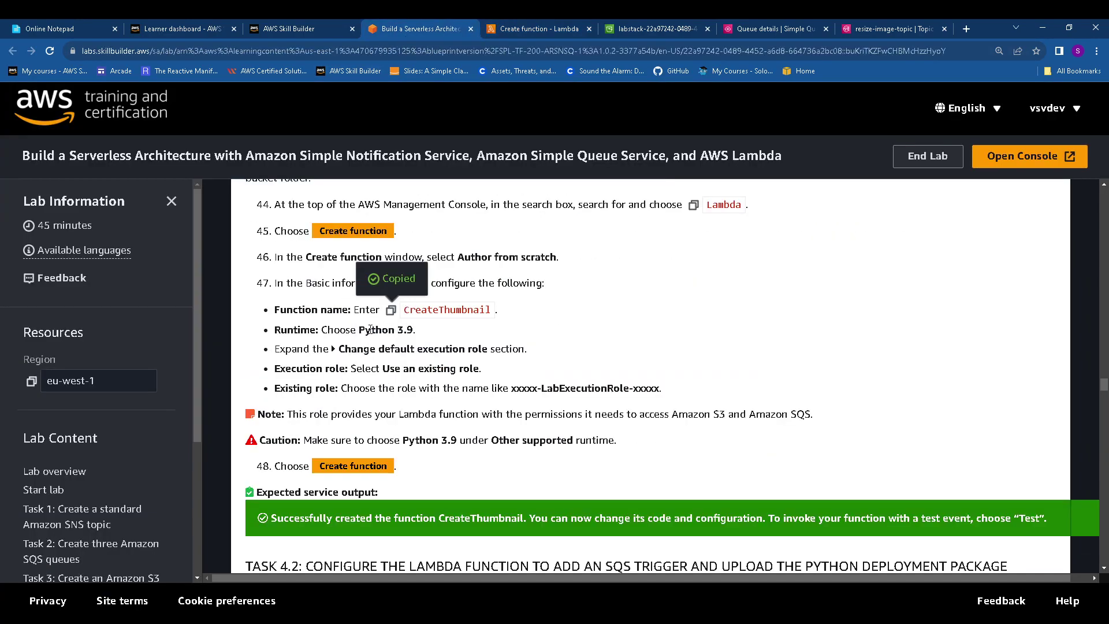
pyautogui.moveTo(365, 330); pyautogui.dragTo(416, 331)
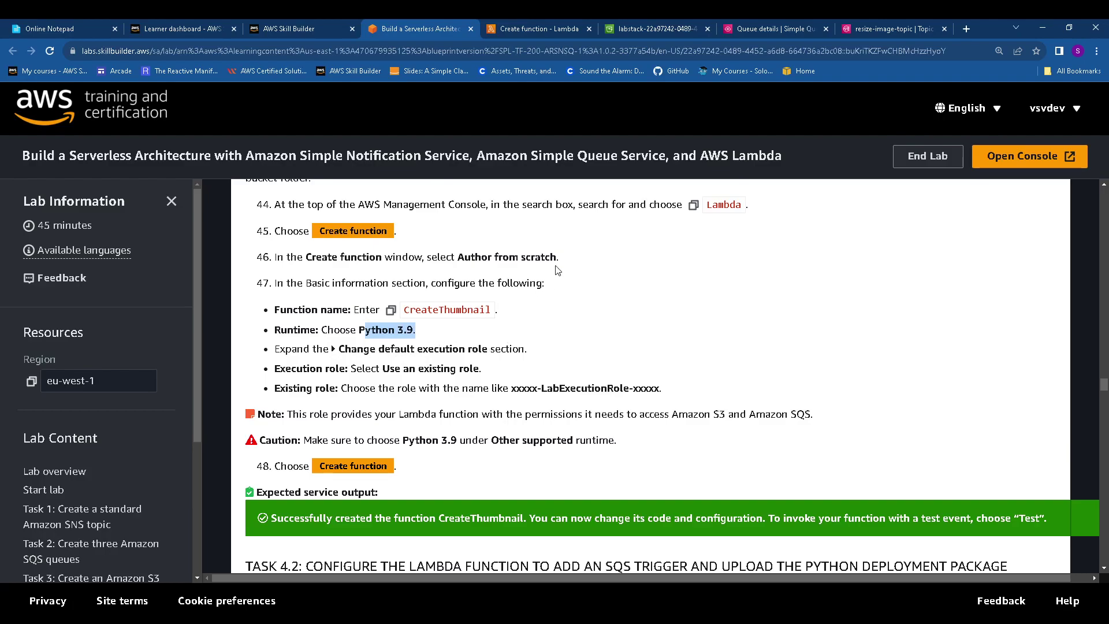
pyautogui.click(563, 26)
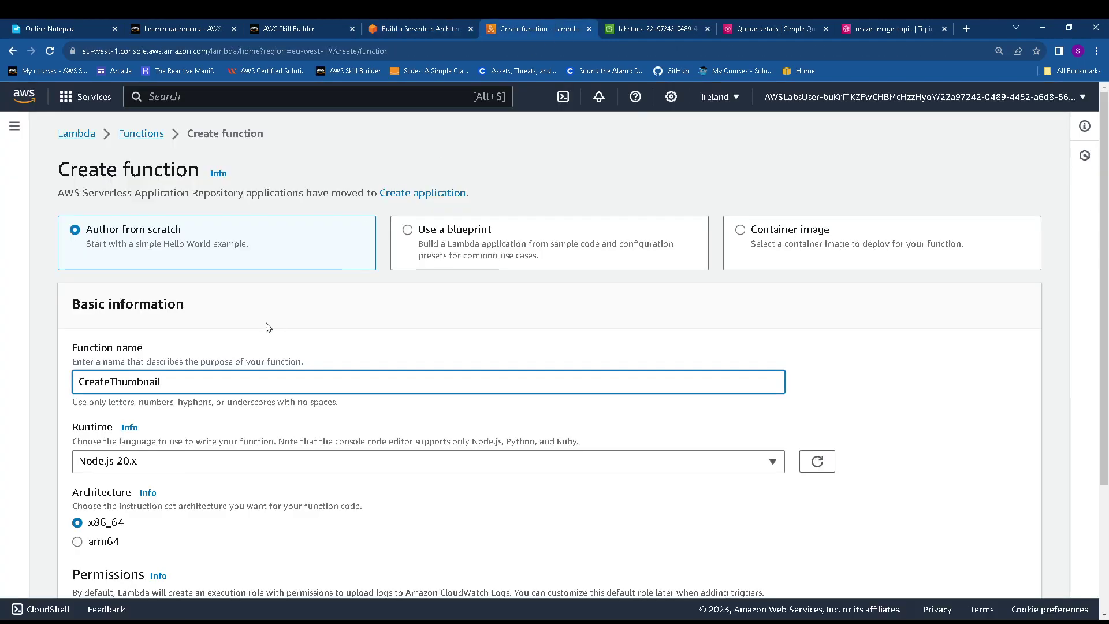
pyautogui.click(145, 468)
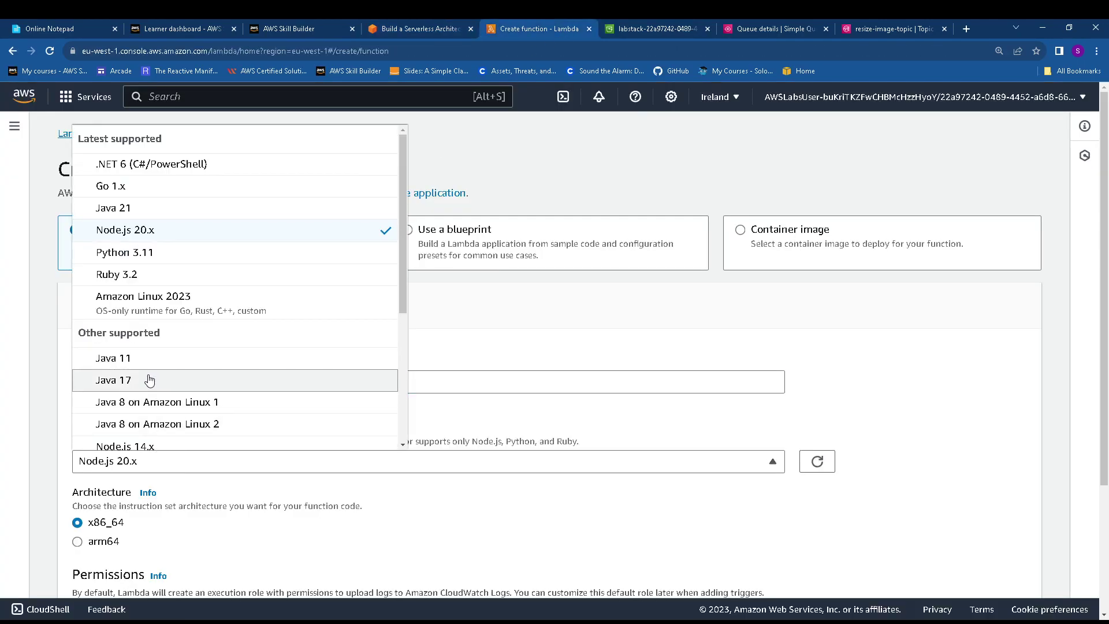
pyautogui.scroll(-1, 158, 358)
pyautogui.scroll(-3, 158, 358)
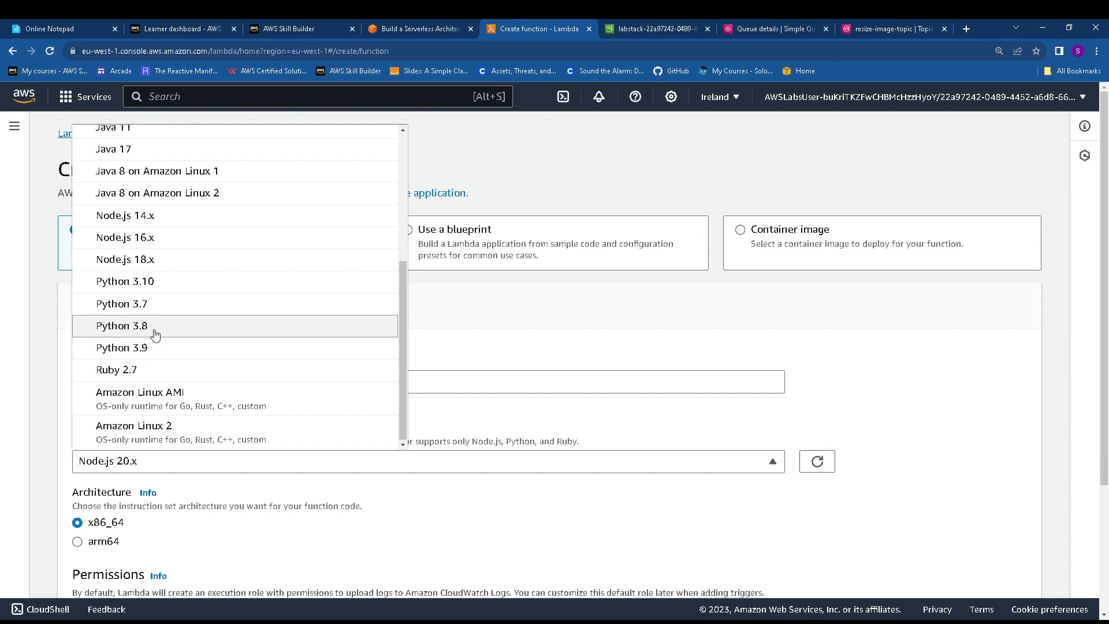
pyautogui.click(154, 348)
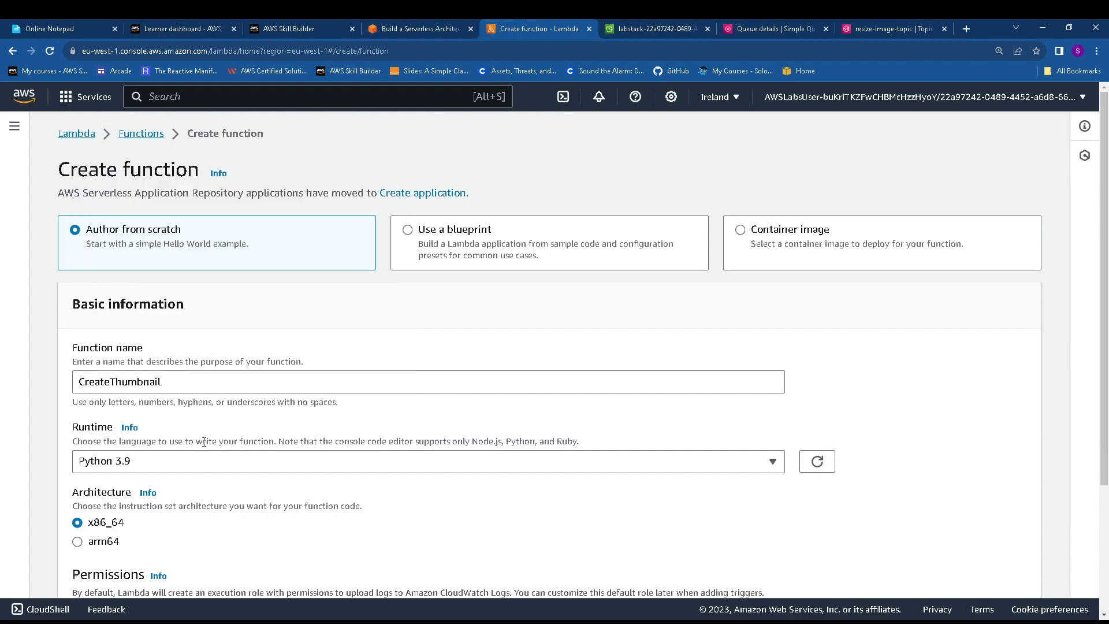
# - Expand the default execution role settings and set the execution role to use an existing role, as in the lab instructions
pyautogui.scroll(-3, 203, 440)
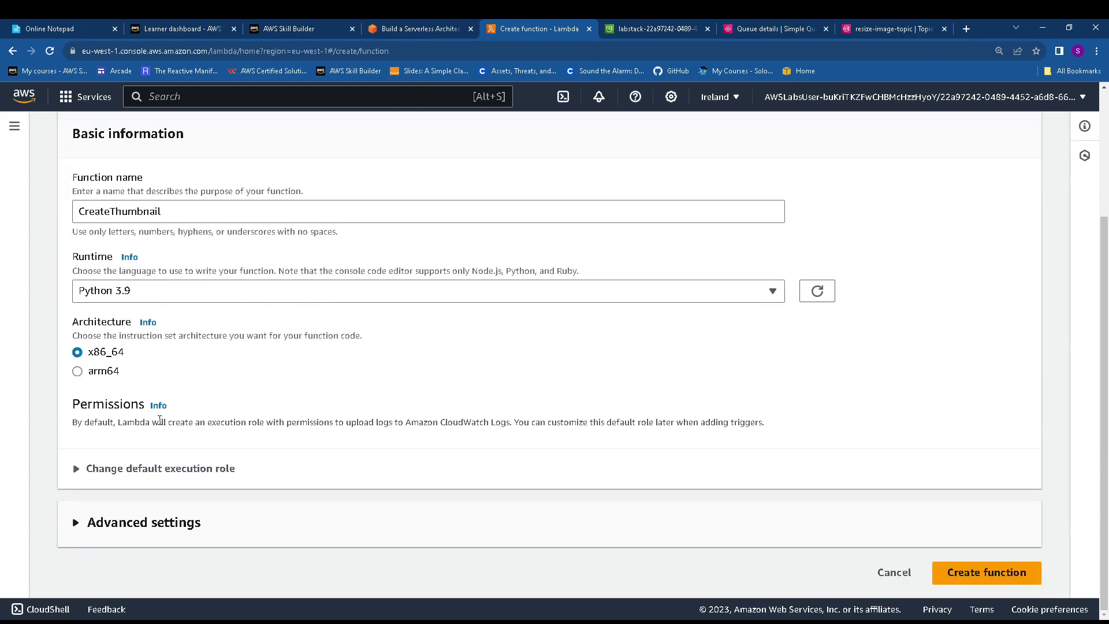
pyautogui.click(144, 468)
pyautogui.scroll(-3, 270, 356)
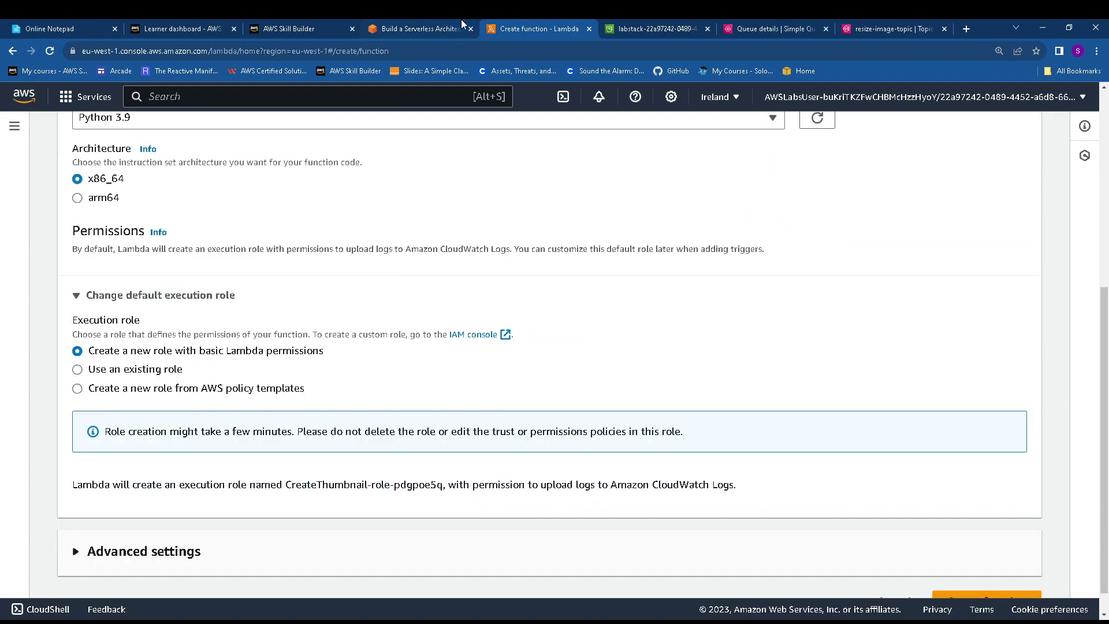
pyautogui.click(421, 28)
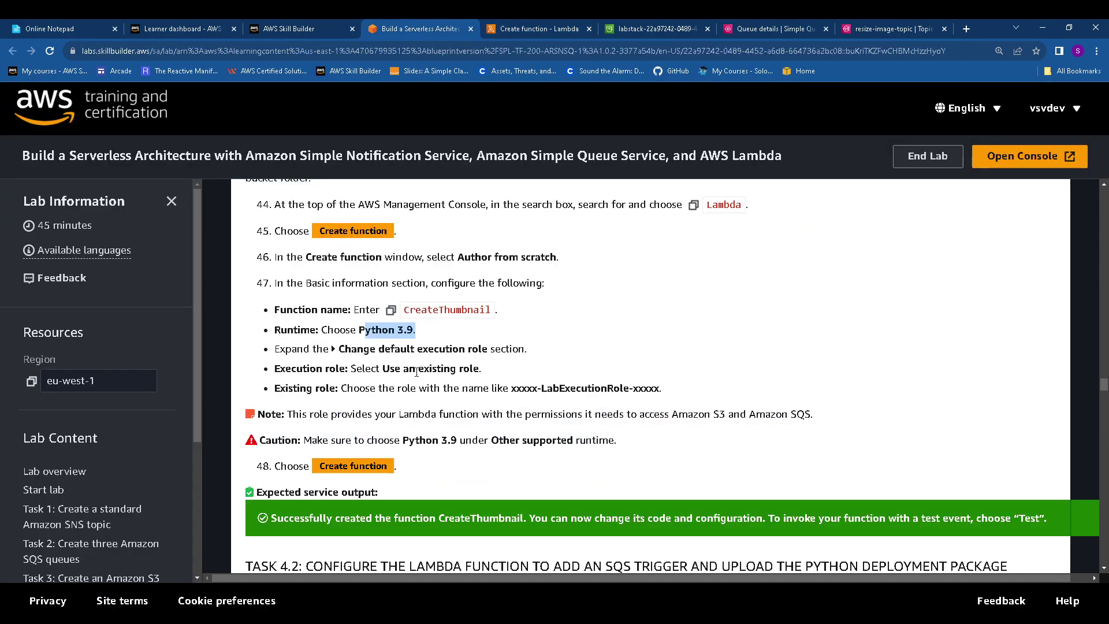
pyautogui.click(518, 23)
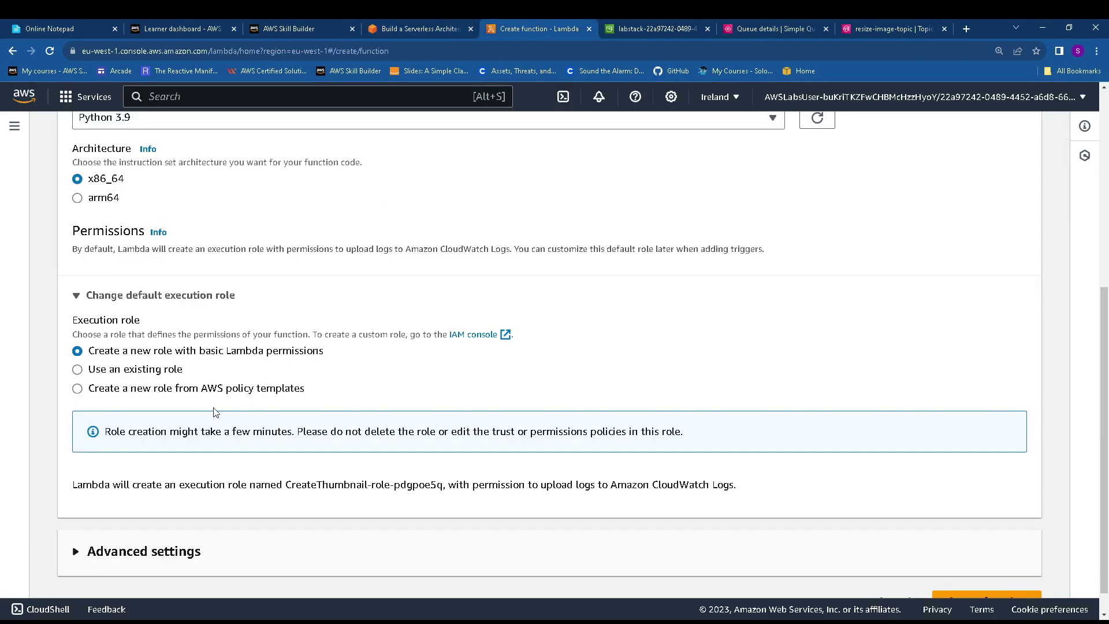
pyautogui.click(89, 374)
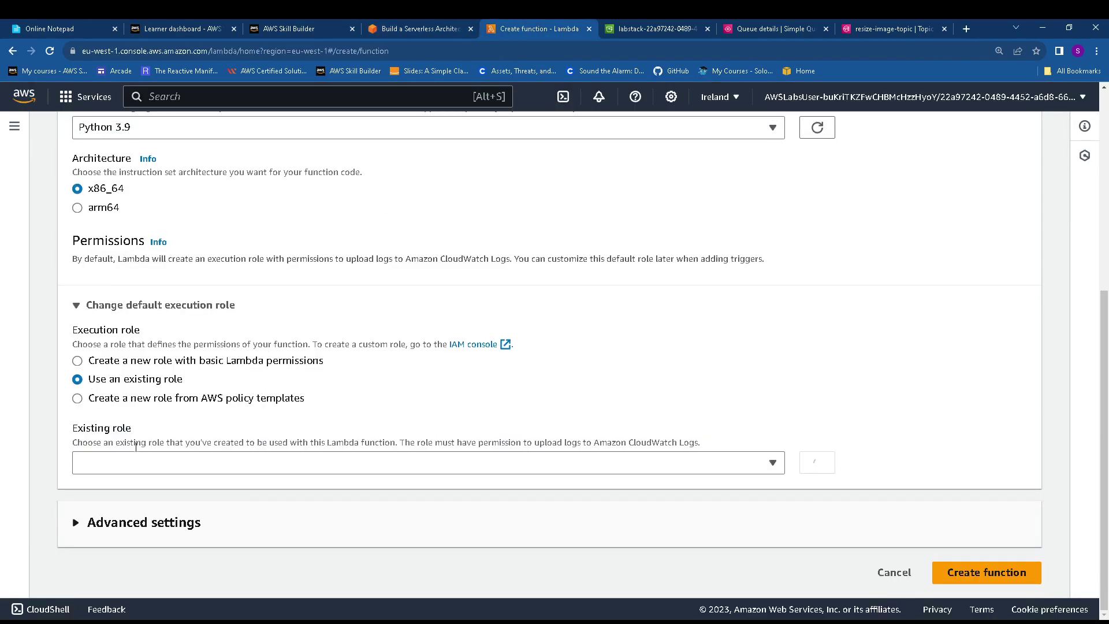
# - Check the required role name in the lab instructions and choose the LabStack role containing LabExecutionRole as the existing role
pyautogui.click(144, 468)
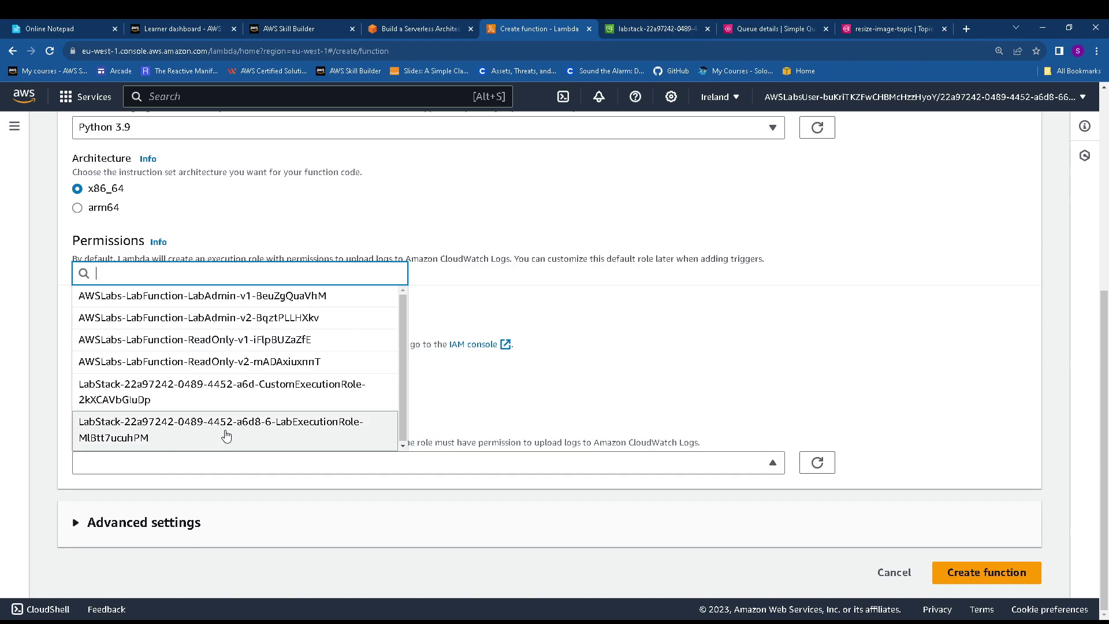
pyautogui.click(408, 27)
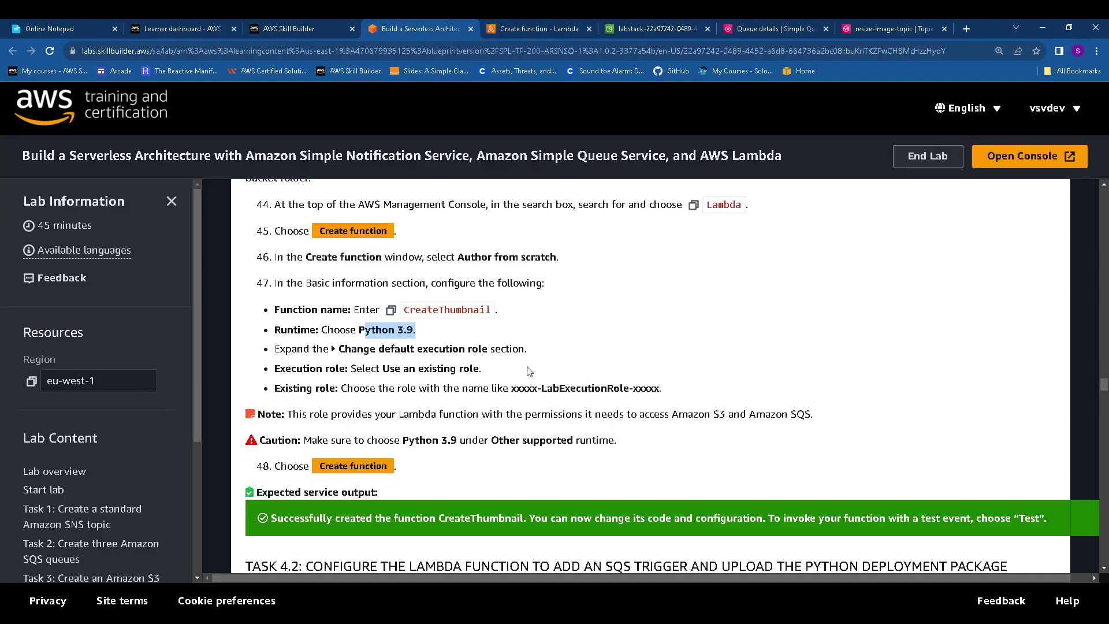
pyautogui.click(539, 27)
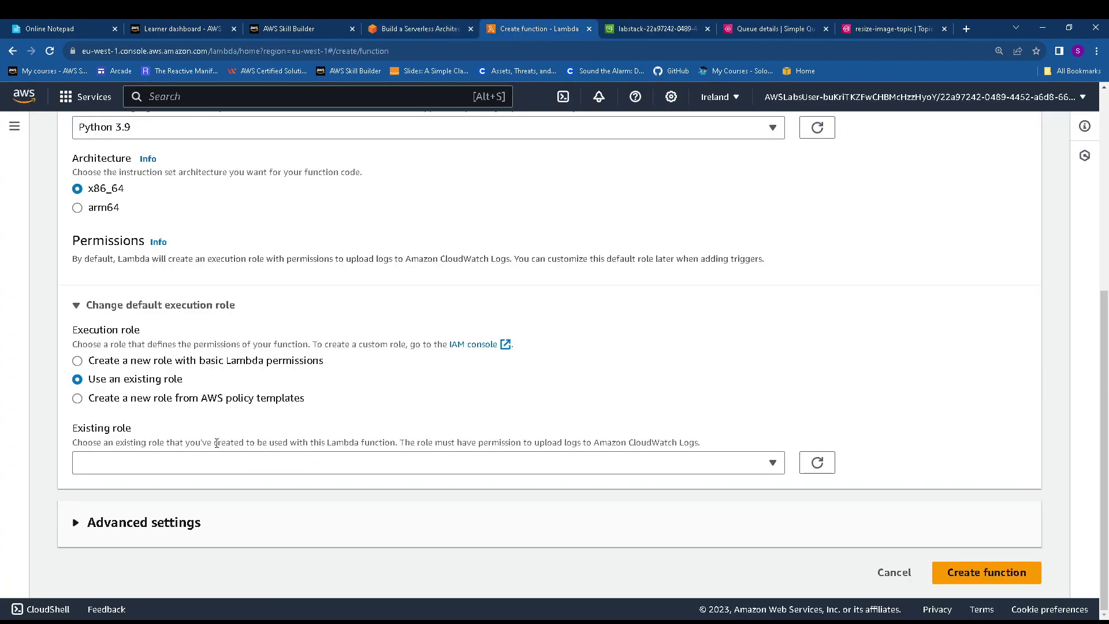
pyautogui.click(160, 465)
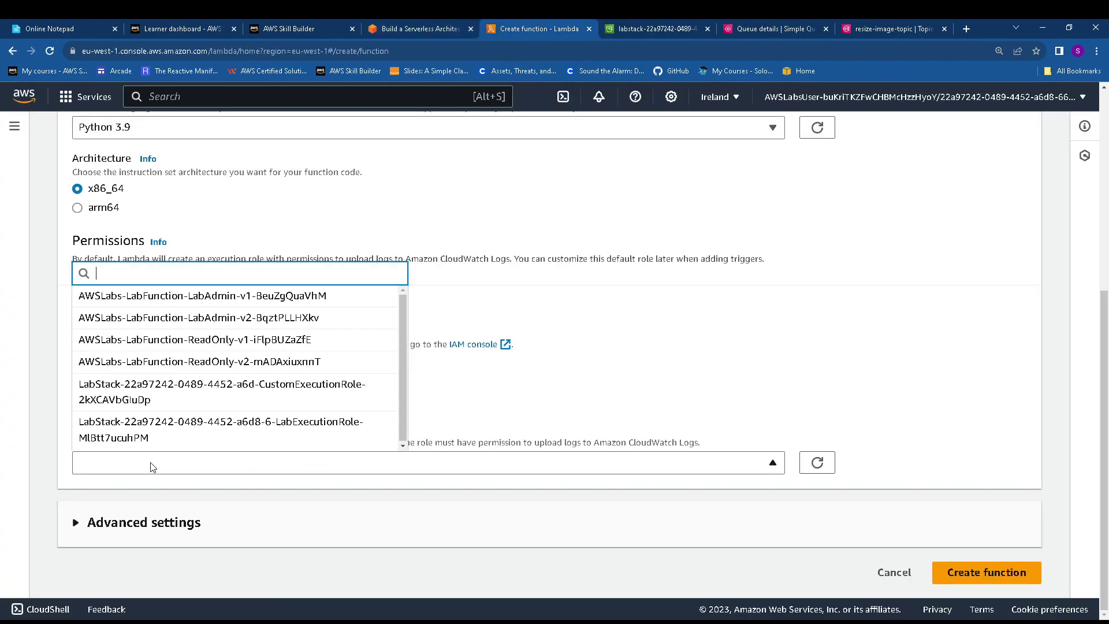
pyautogui.click(267, 427)
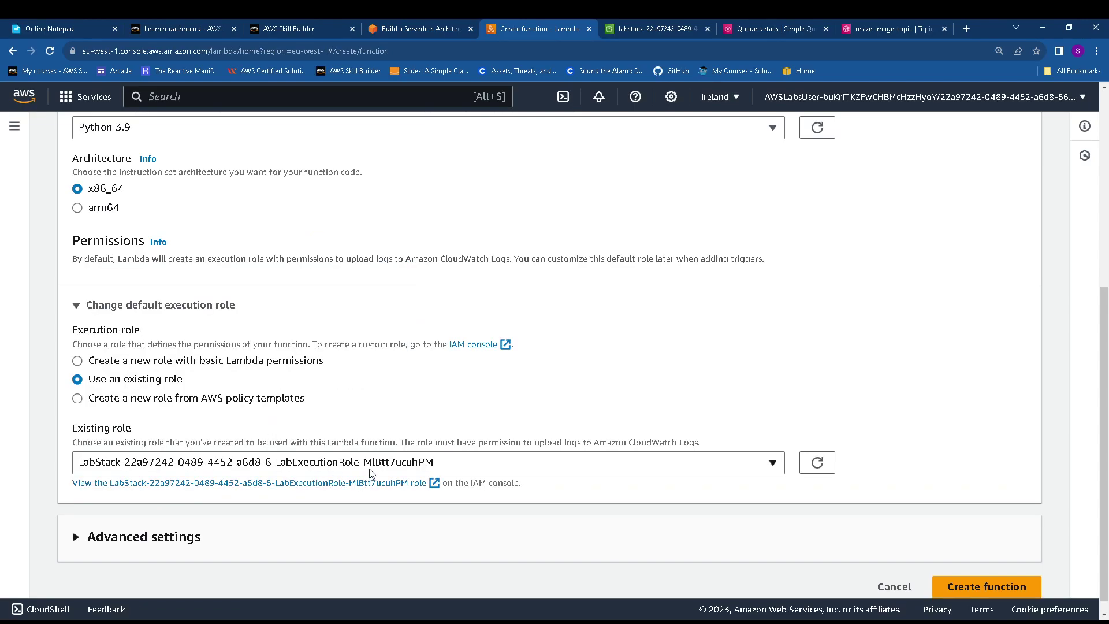
# - Try to view the selected LabExecutionRole in the IAM console, closing its browser tab
pyautogui.click(428, 483)
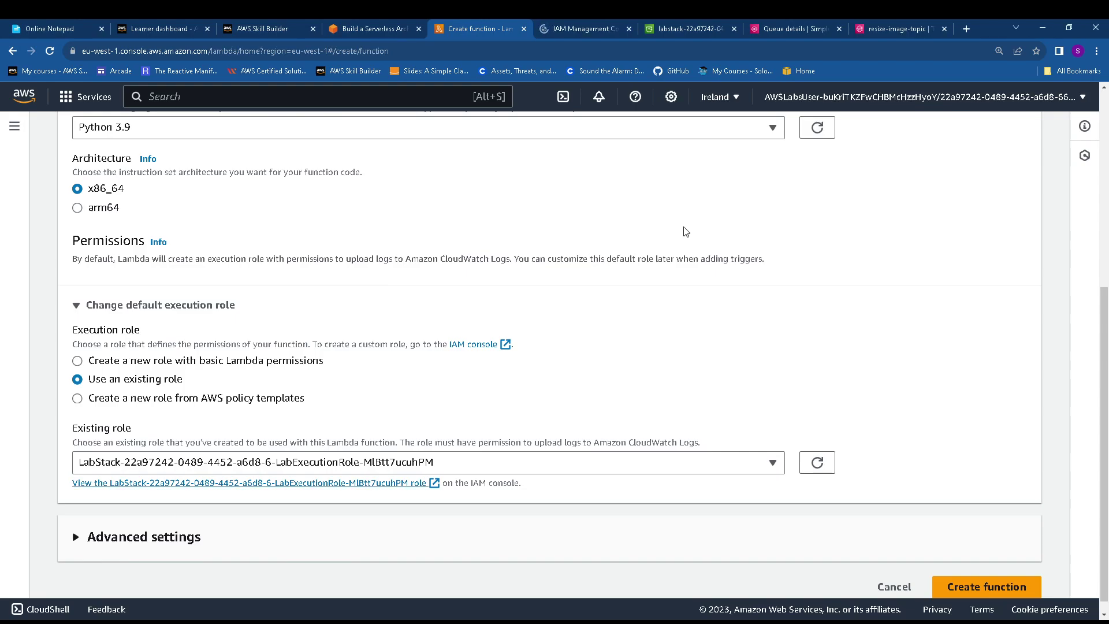
pyautogui.click(584, 28)
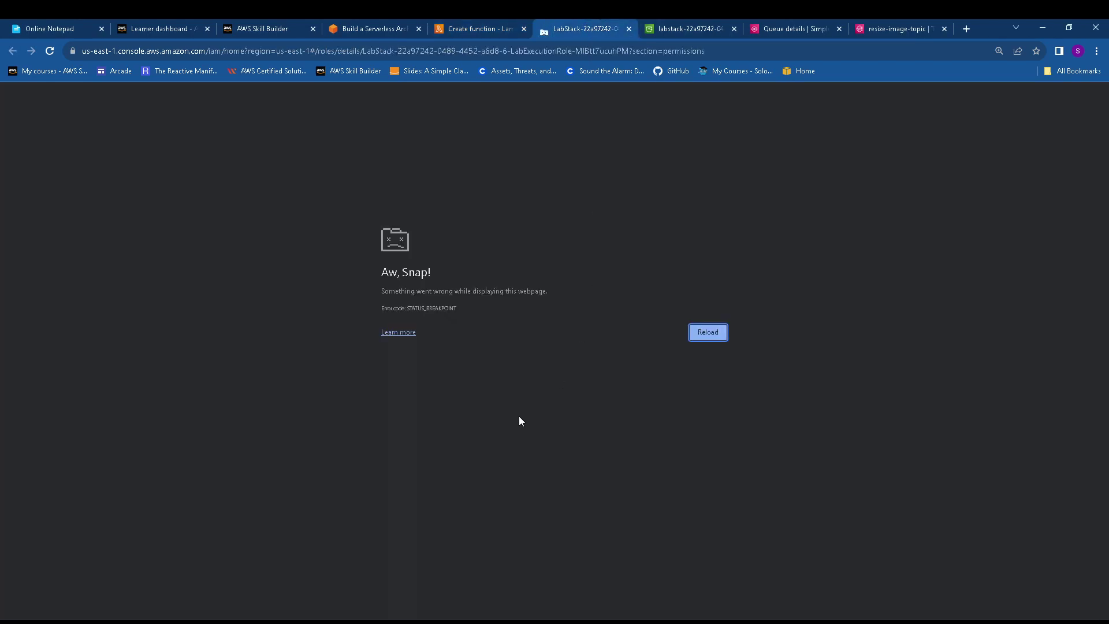
pyautogui.click(629, 29)
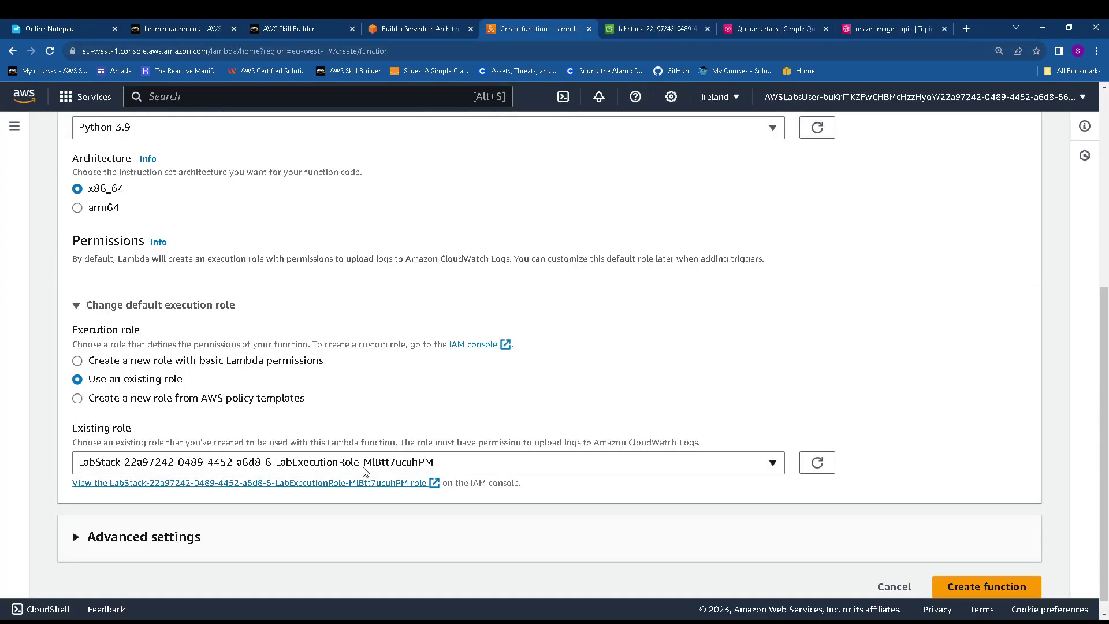
# - Open the LabExecutionRole in the IAM console, examine its permissions policies and the CWLogsPolicy JSON, and close that tab
pyautogui.scroll(-1, 216, 484)
pyautogui.click(212, 468)
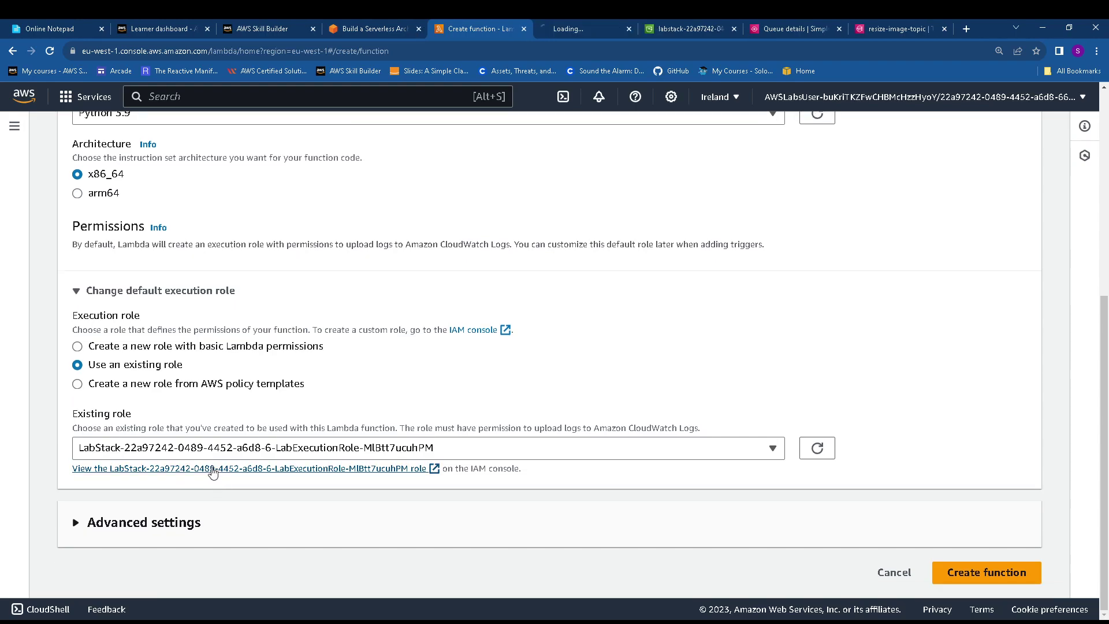
pyautogui.click(594, 33)
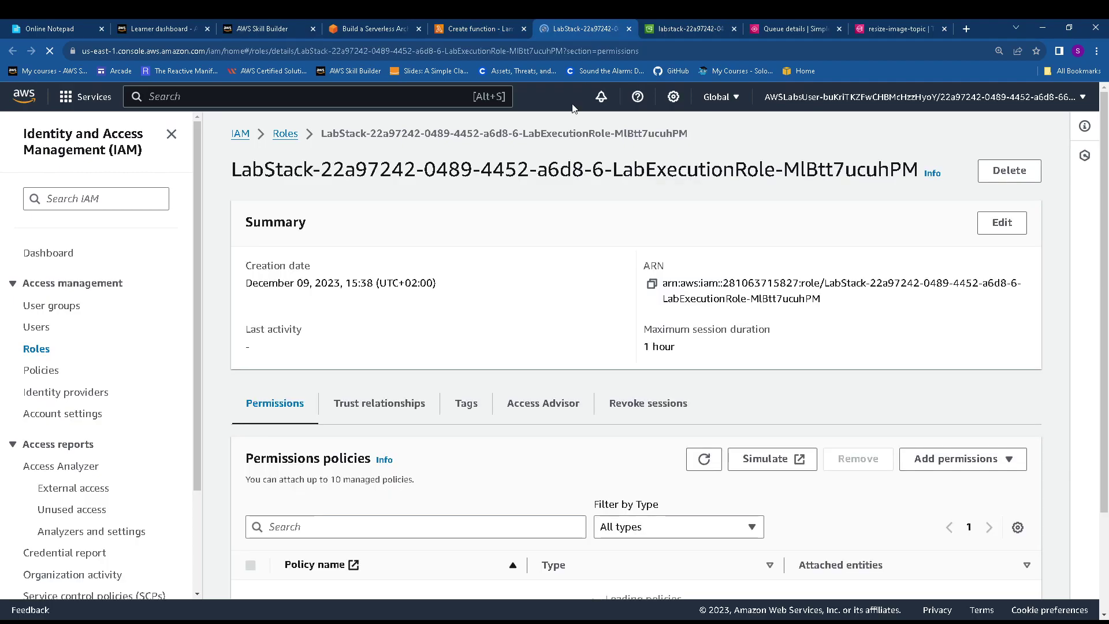
pyautogui.scroll(-3, 441, 313)
pyautogui.scroll(-1, 438, 313)
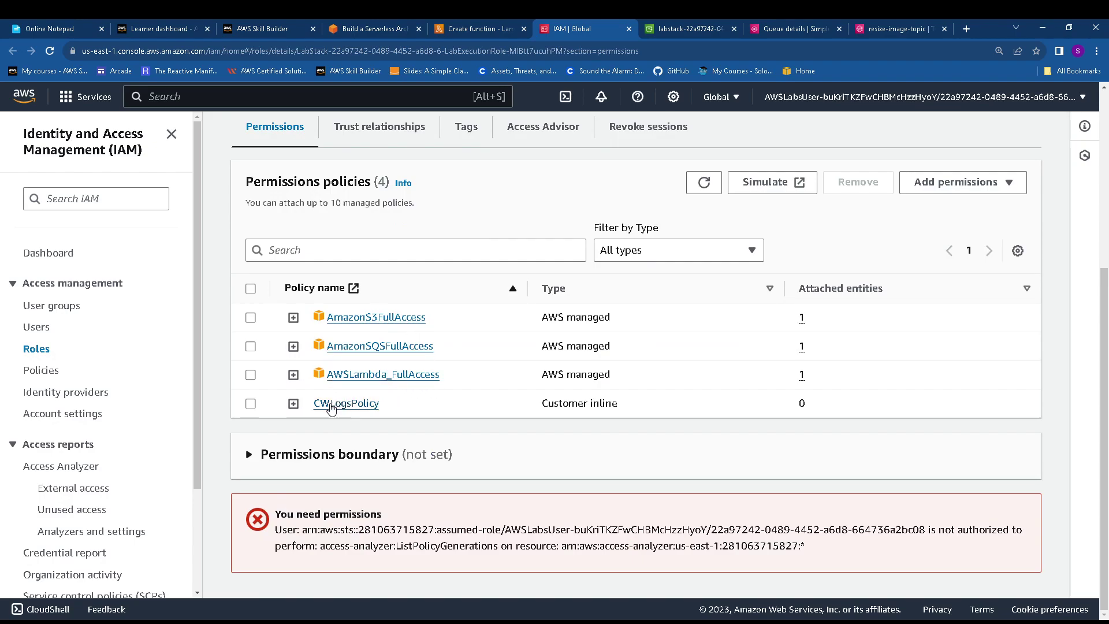
pyautogui.click(293, 403)
pyautogui.scroll(-3, 459, 403)
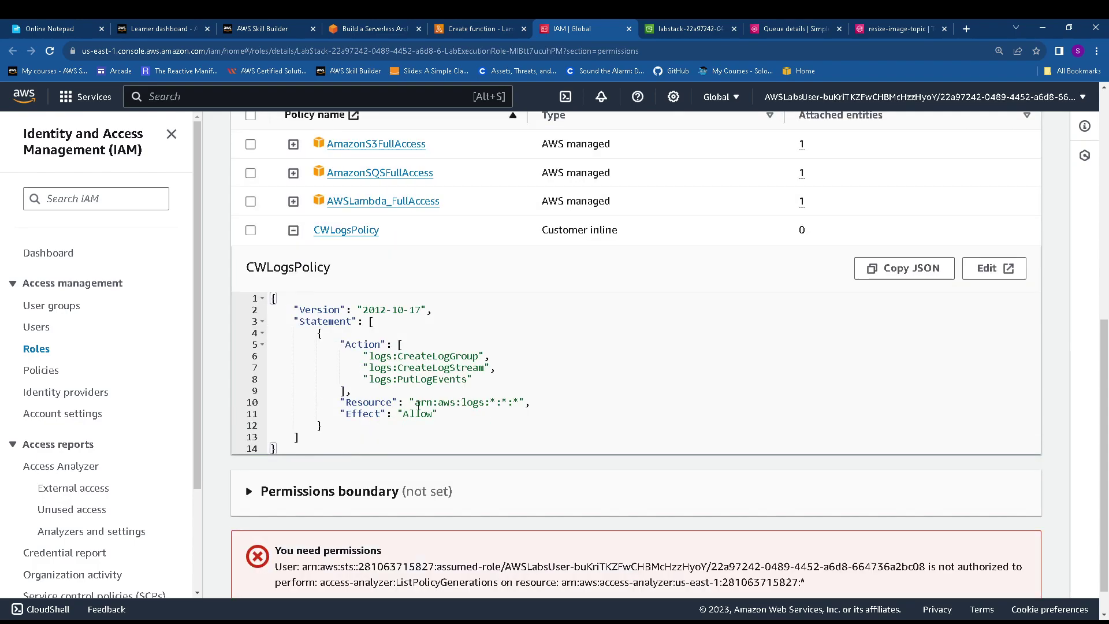
pyautogui.scroll(4, 441, 422)
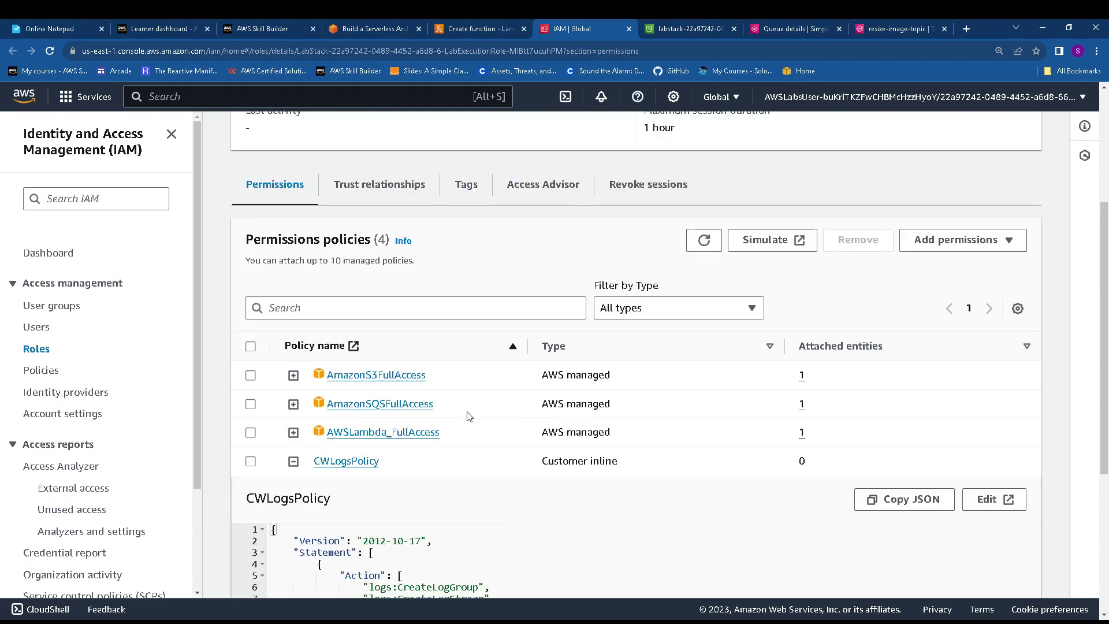
pyautogui.click(629, 29)
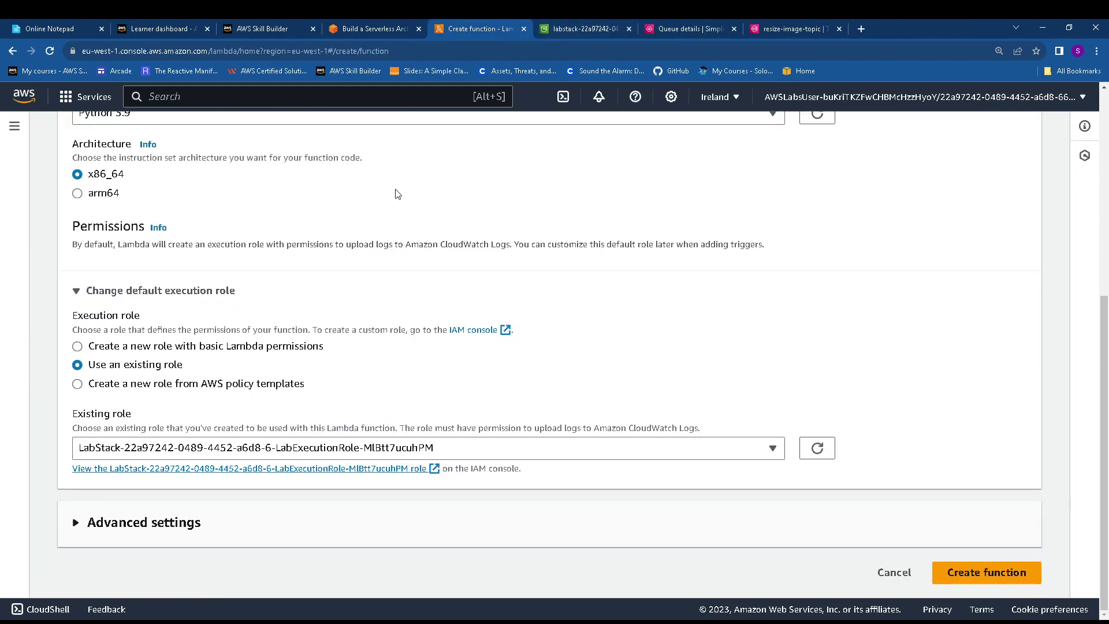
# - Check step 48 of the lab instructions and create the CreateThumbnail function
pyautogui.click(403, 27)
pyautogui.scroll(-1, 386, 326)
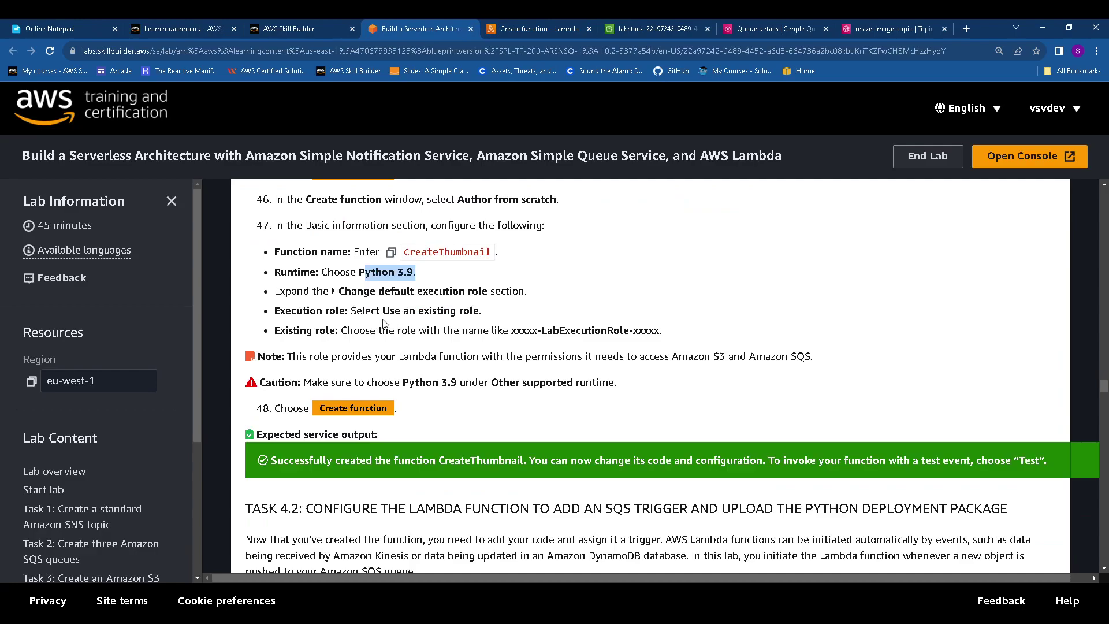
pyautogui.scroll(-1, 353, 310)
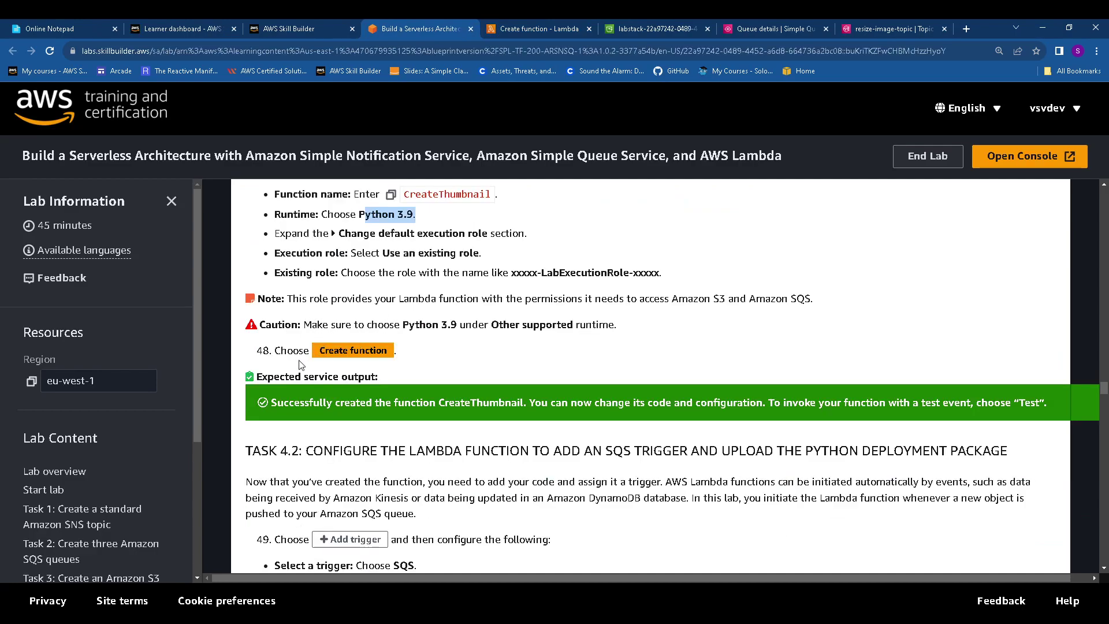
pyautogui.click(566, 26)
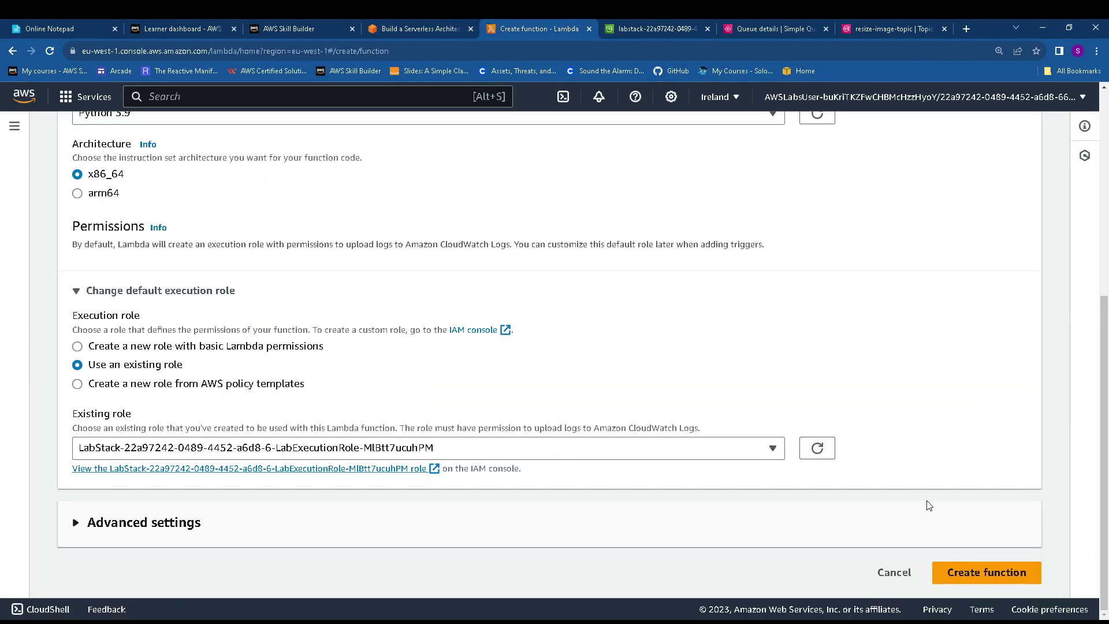
pyautogui.click(958, 572)
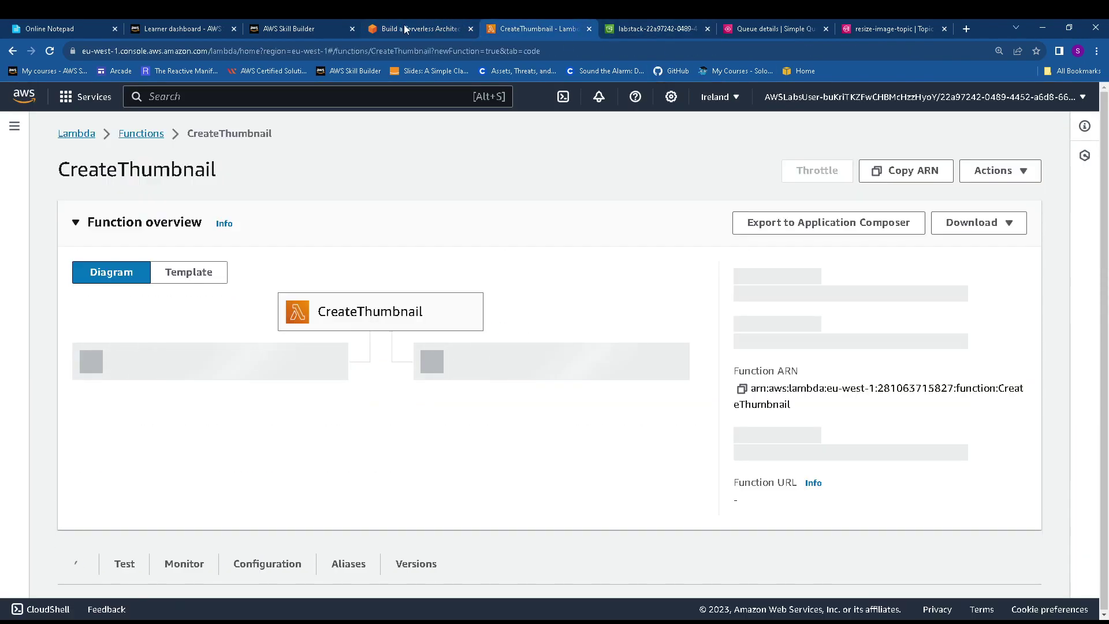
# - Read the Task 4.2 introduction and the SQS trigger settings in step 49 of the lab instructions
pyautogui.click(420, 29)
pyautogui.scroll(-3, 486, 327)
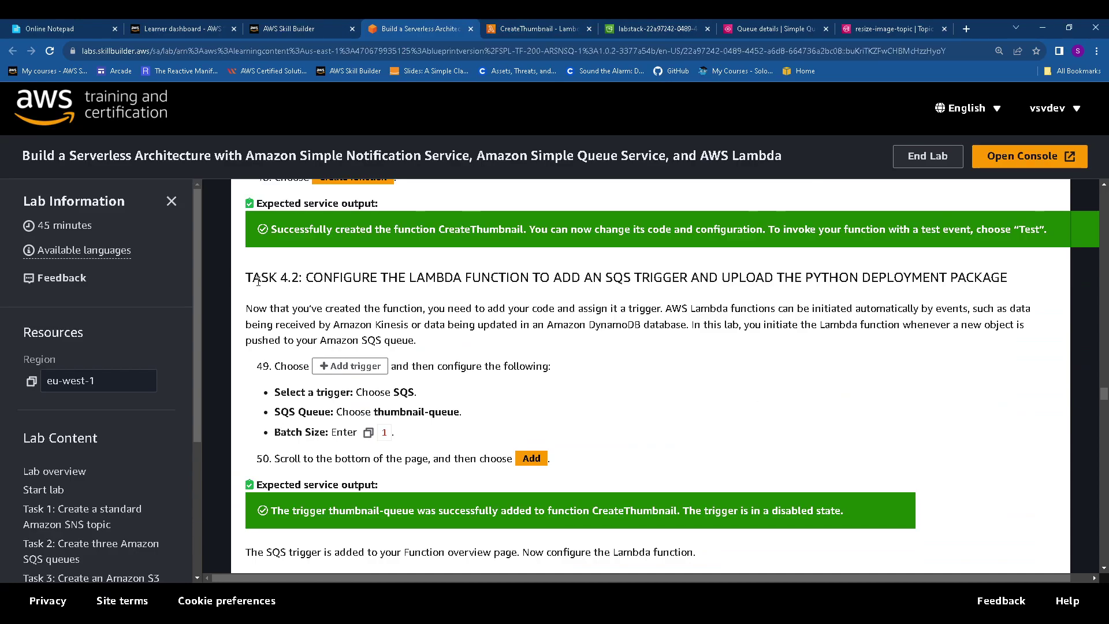
pyautogui.moveTo(259, 265); pyautogui.dragTo(1016, 272)
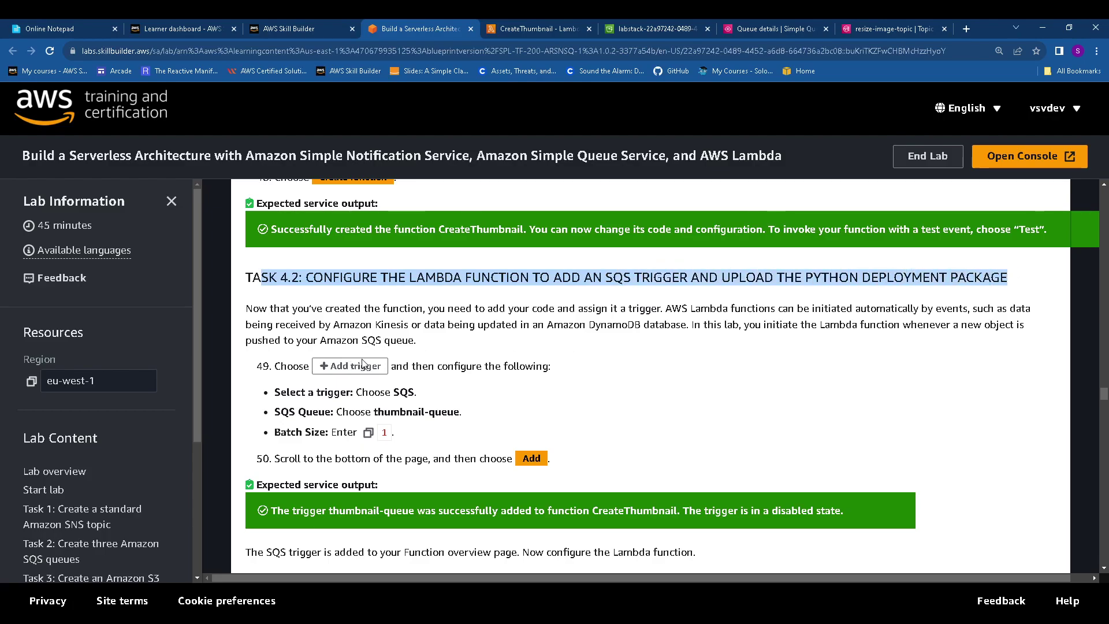
pyautogui.moveTo(322, 339); pyautogui.dragTo(418, 343)
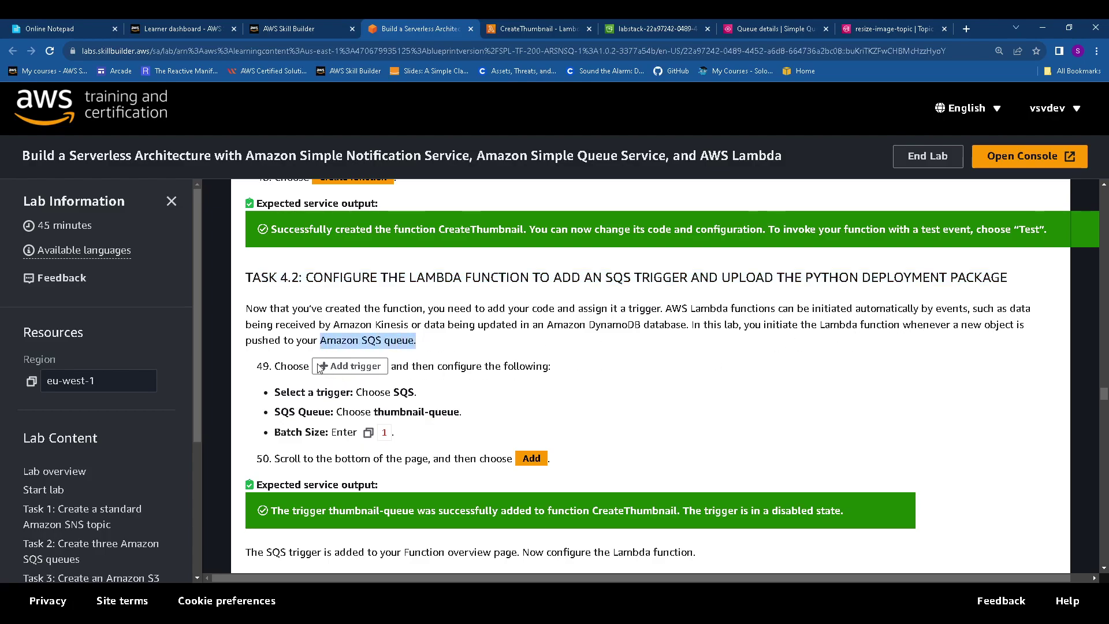
pyautogui.doubleClick(402, 393)
pyautogui.moveTo(375, 412); pyautogui.dragTo(461, 411)
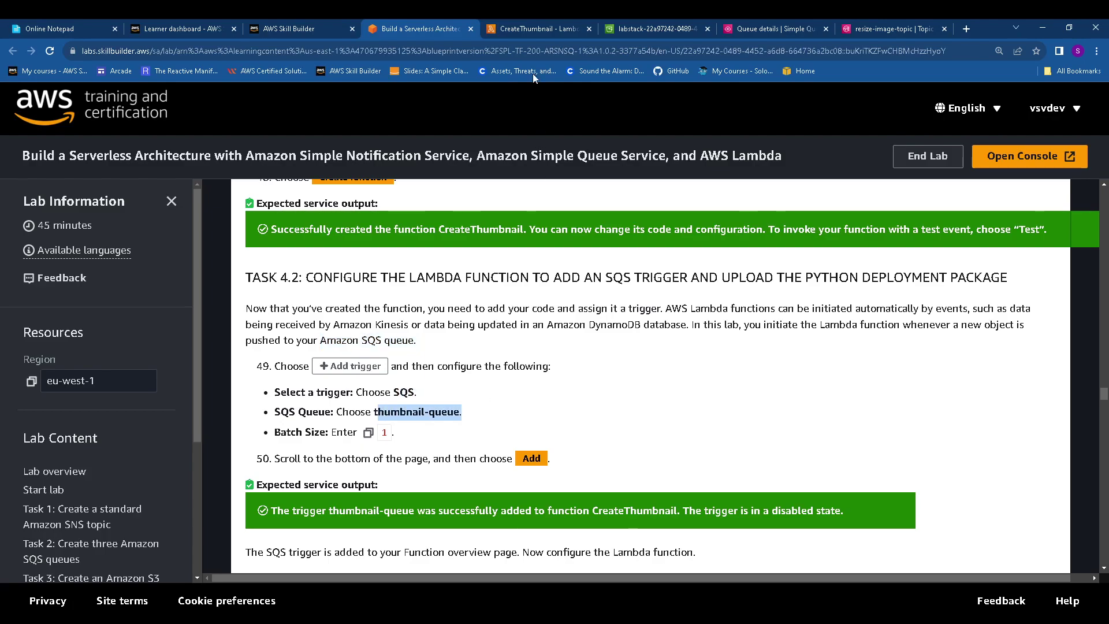
# - Start adding a trigger to the CreateThumbnail function with SQS as the source and thumbnail-queue as the queue
pyautogui.click(529, 28)
pyautogui.click(144, 417)
pyautogui.click(178, 283)
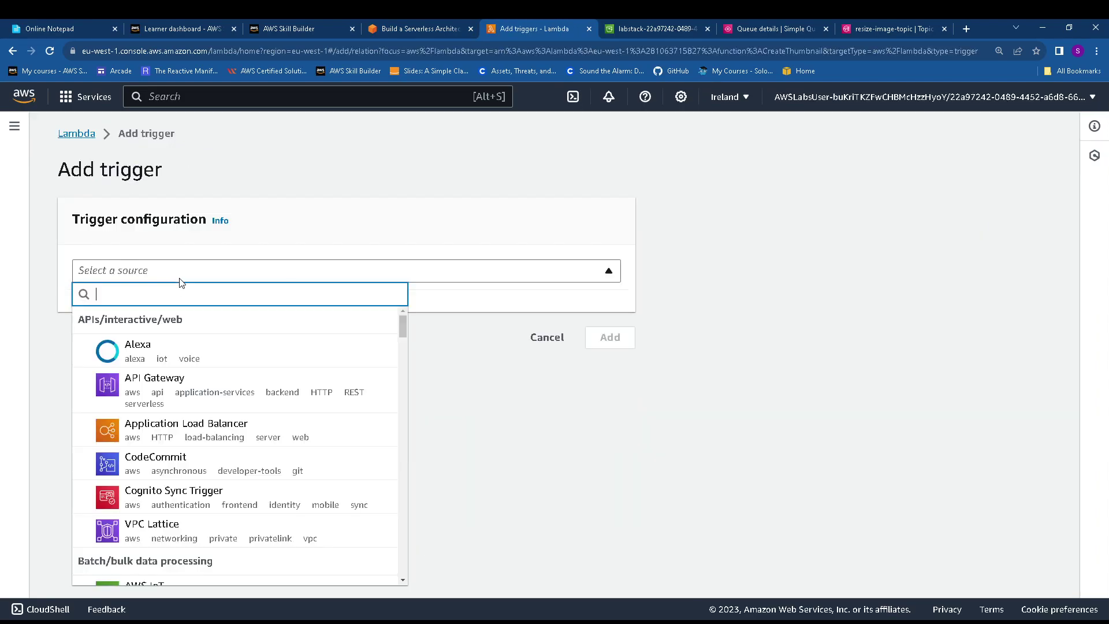
pyautogui.write('SQ')
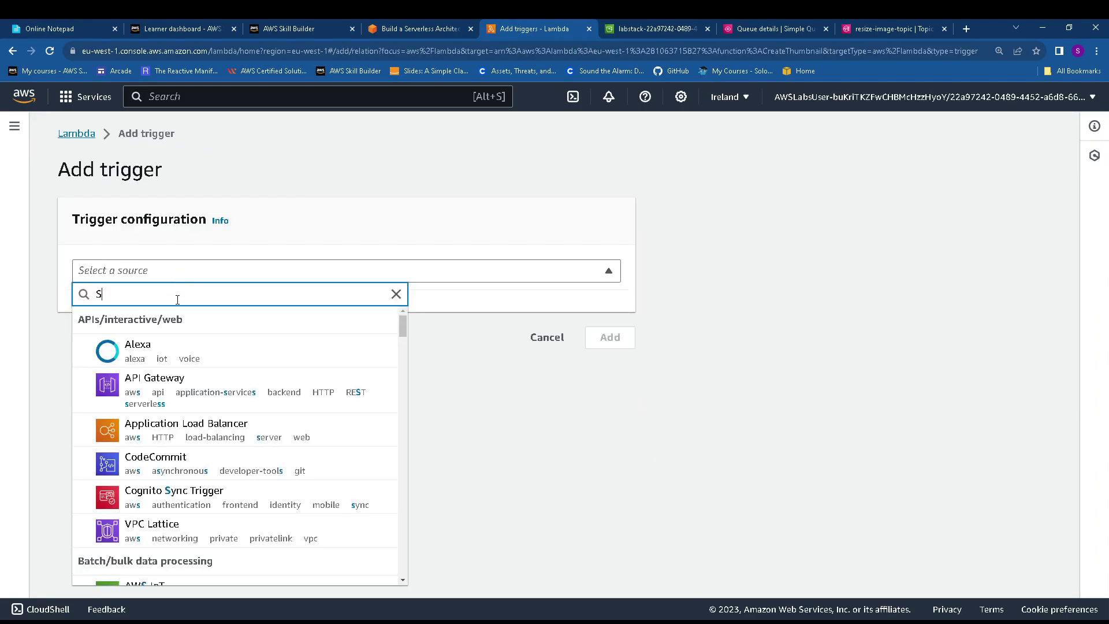
pyautogui.click(179, 348)
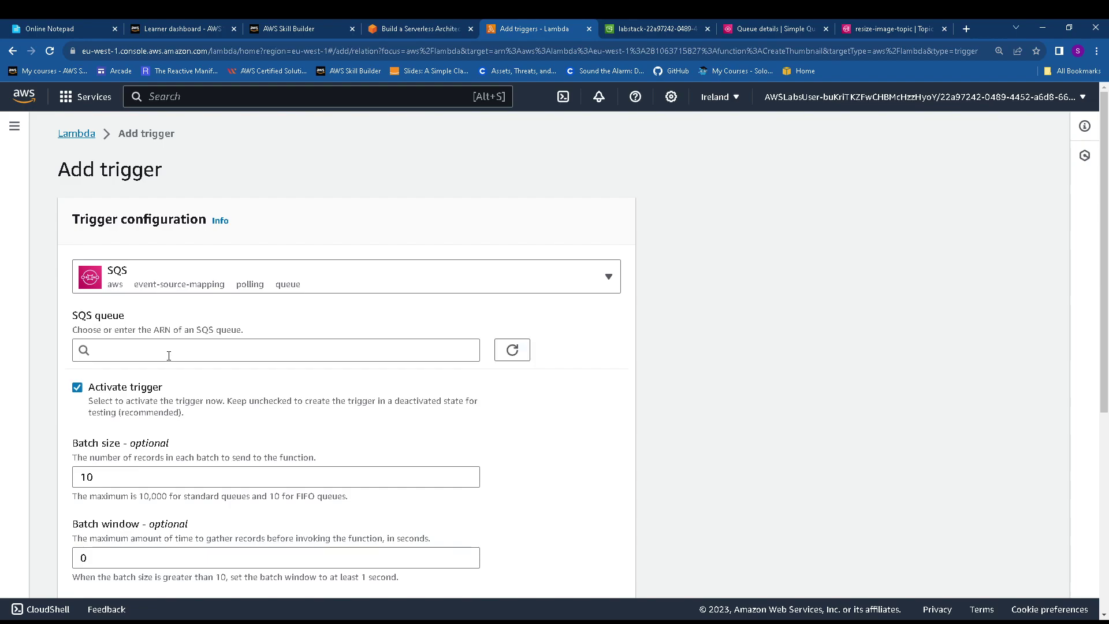
pyautogui.click(202, 355)
pyautogui.click(173, 395)
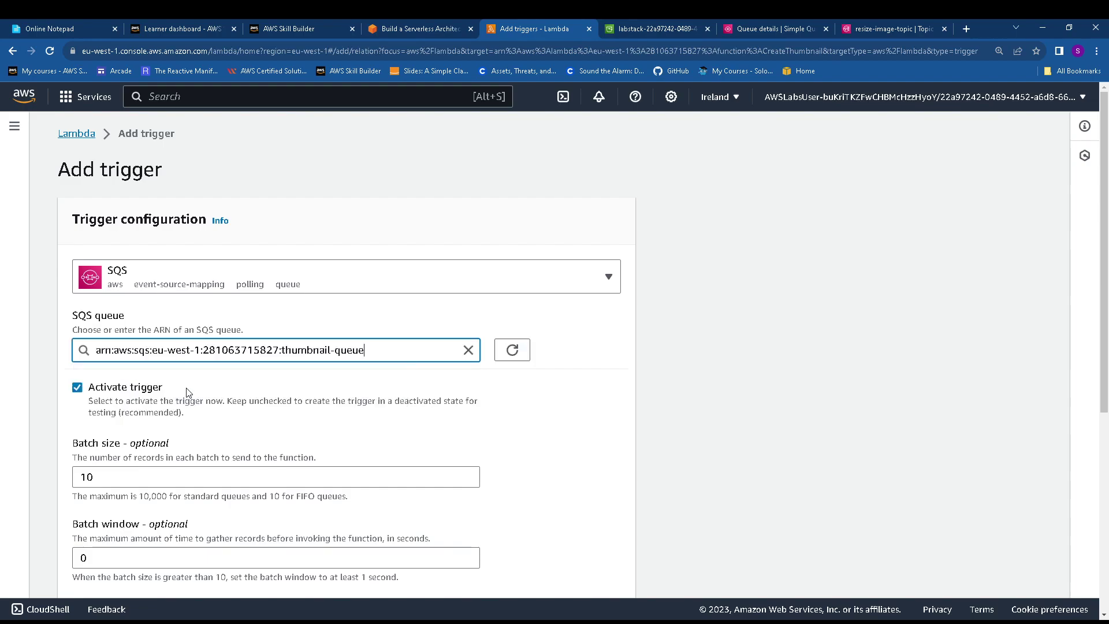
# - Check the trigger settings in the lab instructions, set the batch size to 1, and add the trigger
pyautogui.click(442, 25)
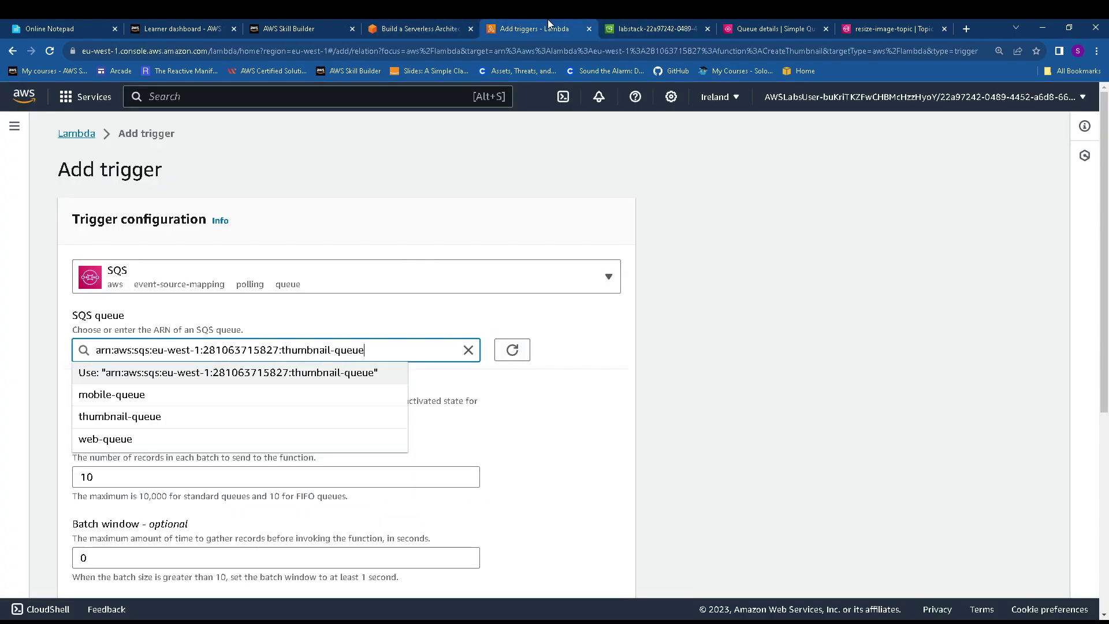
pyautogui.click(551, 26)
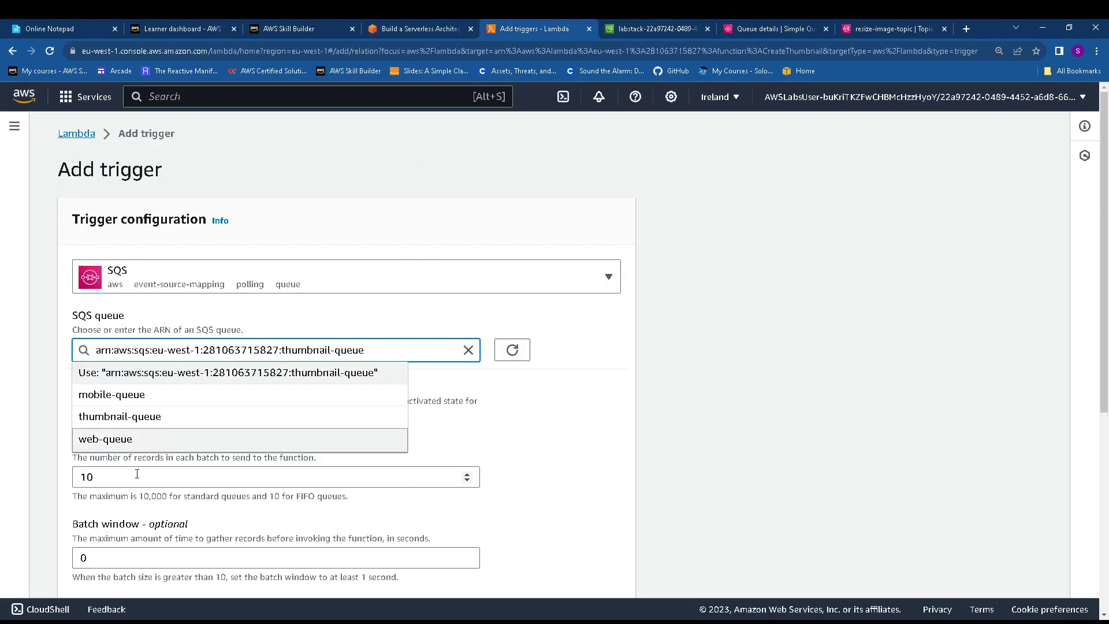
pyautogui.click(591, 518)
pyautogui.doubleClick(86, 476)
pyautogui.write('1')
pyautogui.scroll(-6, 532, 441)
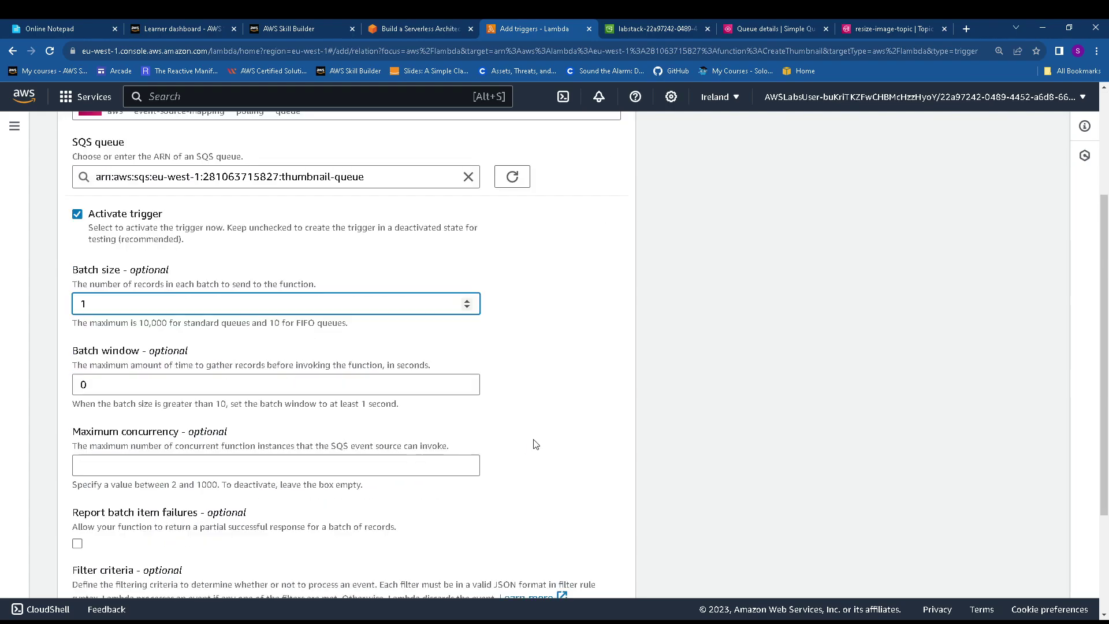
pyautogui.click(607, 571)
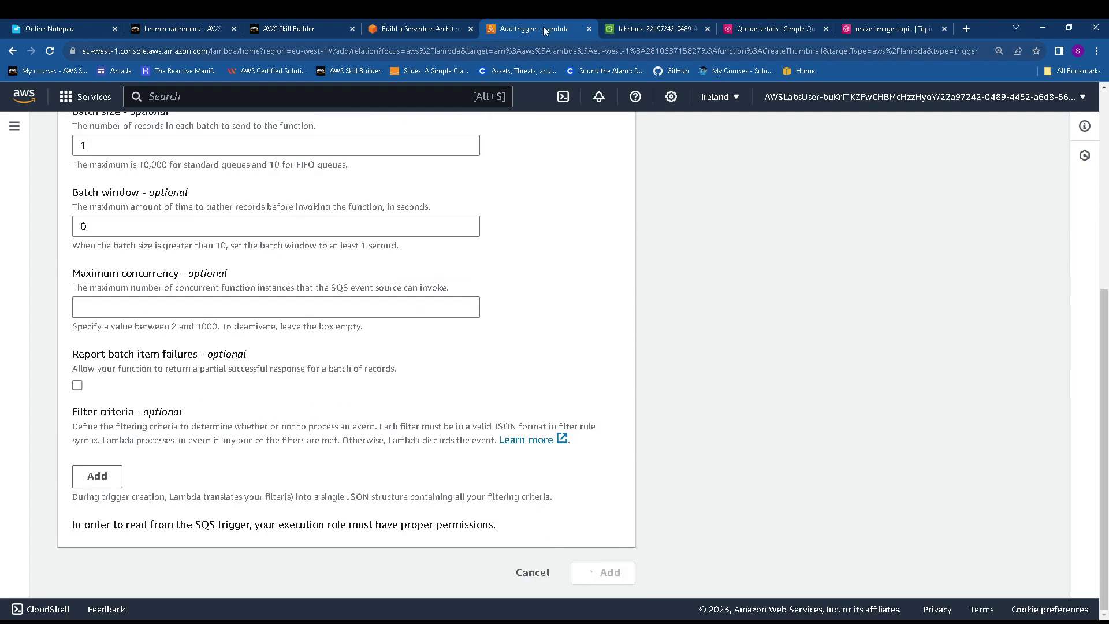
# - Read steps 51 and 52 of the lab instructions and download the CreateThumbnail.zip deployment package
pyautogui.hotkey('ctrl', 'shift', 'Tab')
pyautogui.scroll(-4, 550, 183)
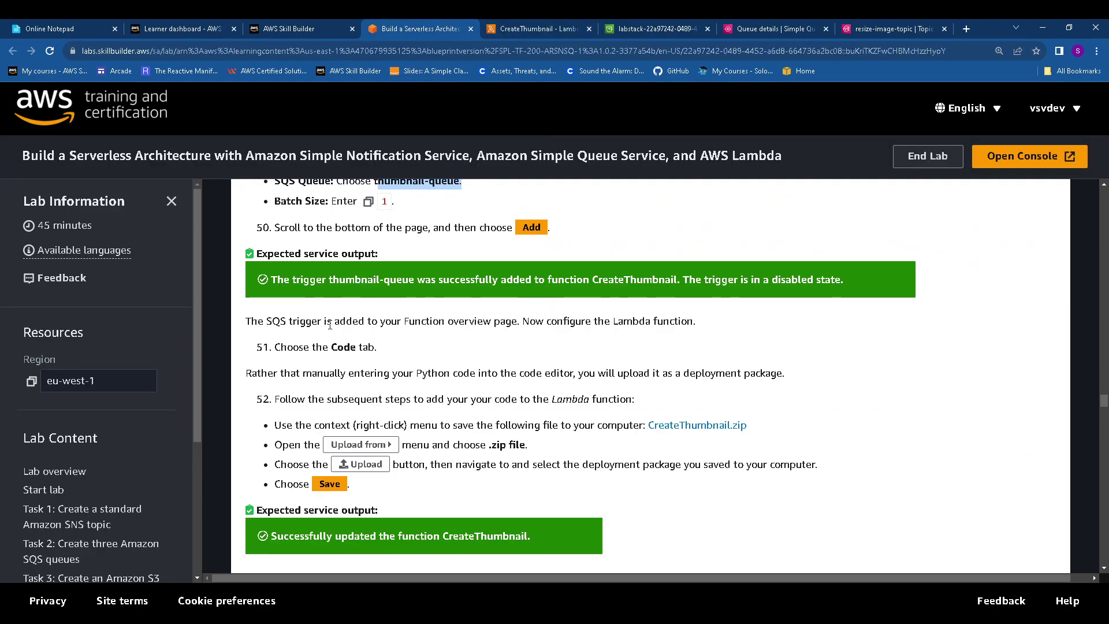
pyautogui.scroll(-1, 307, 354)
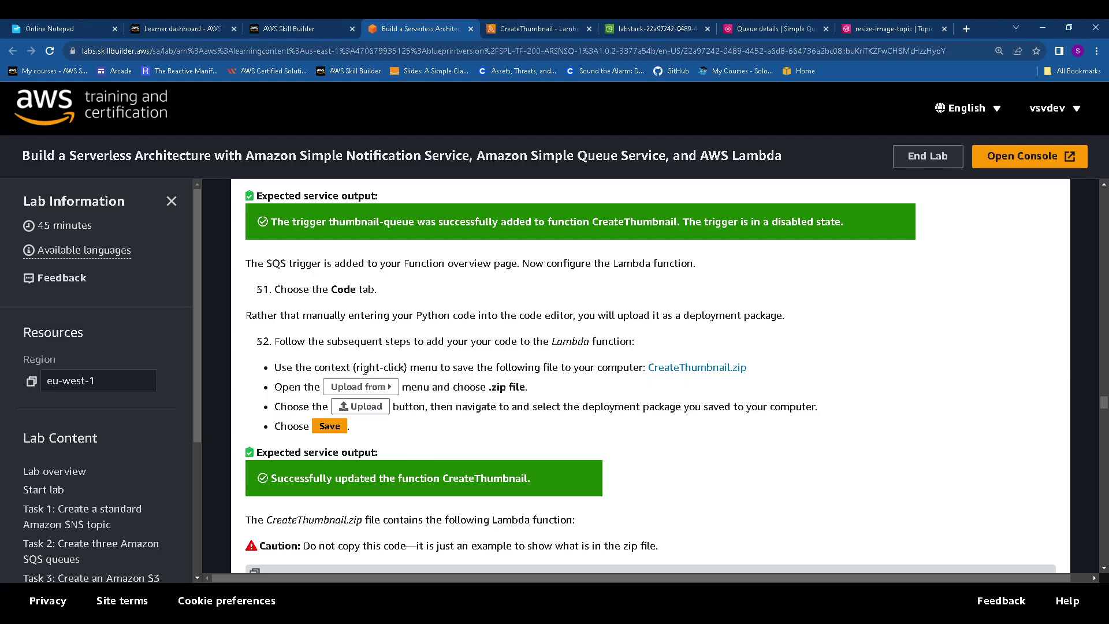
pyautogui.click(721, 375)
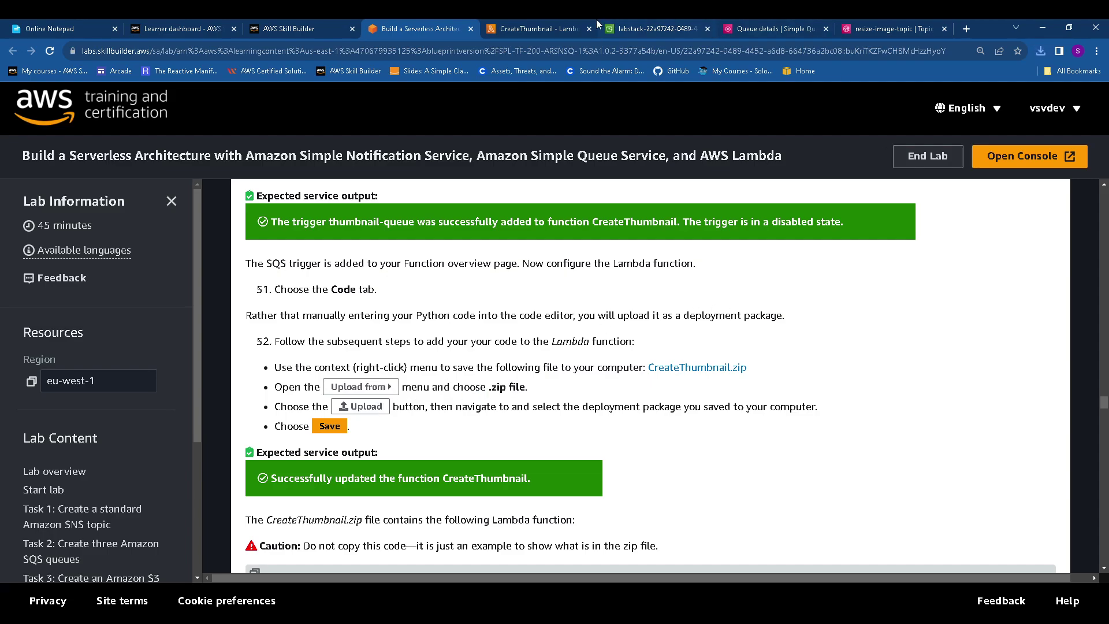
# - Examine the SQS trigger in the CreateThumbnail function overview and trigger list, and return to the lab instructions
pyautogui.click(538, 29)
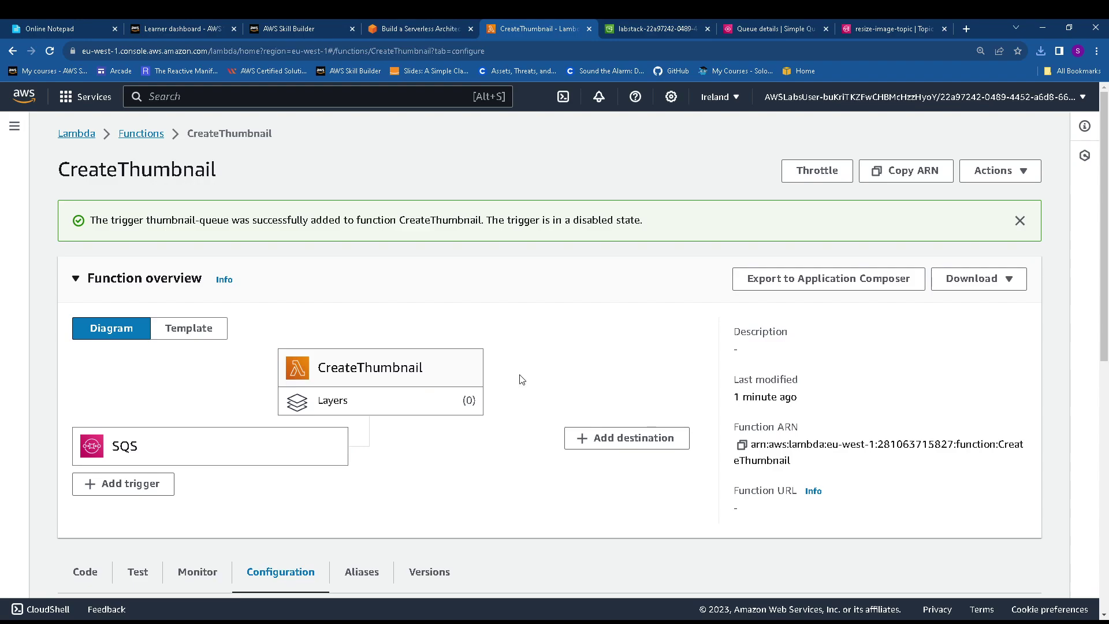
pyautogui.scroll(-1, 541, 376)
pyautogui.scroll(-2, 542, 376)
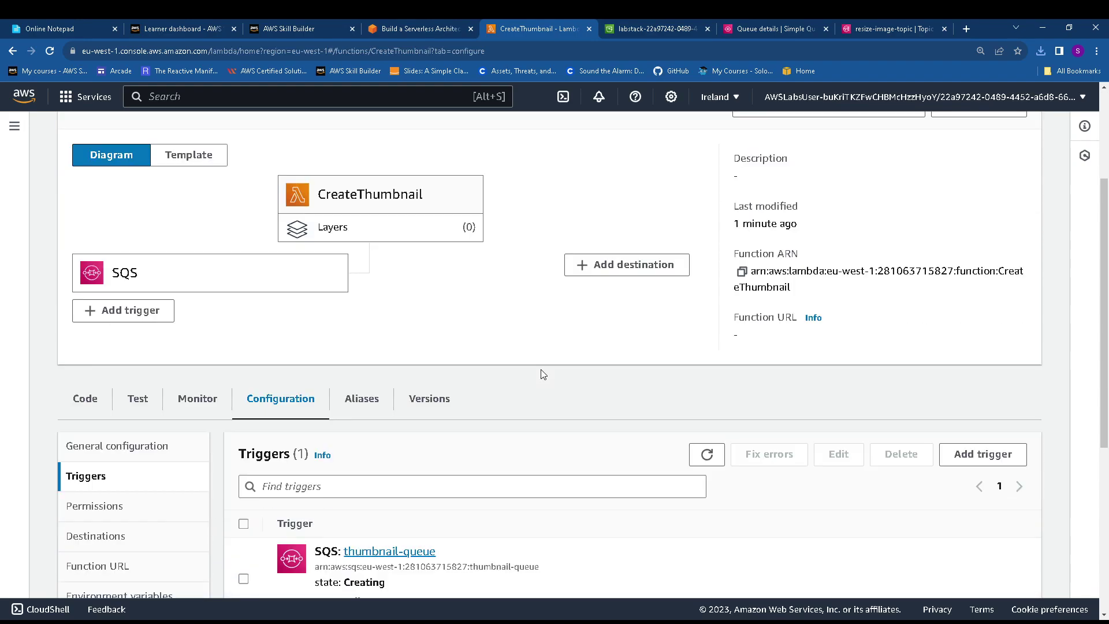
pyautogui.scroll(-1, 541, 370)
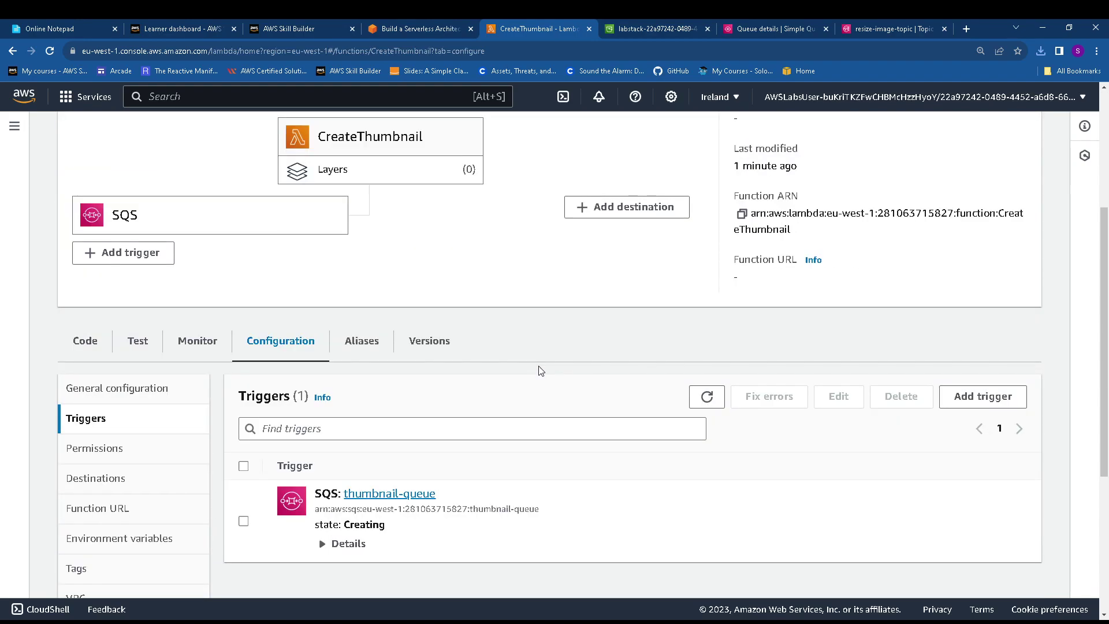
pyautogui.click(407, 29)
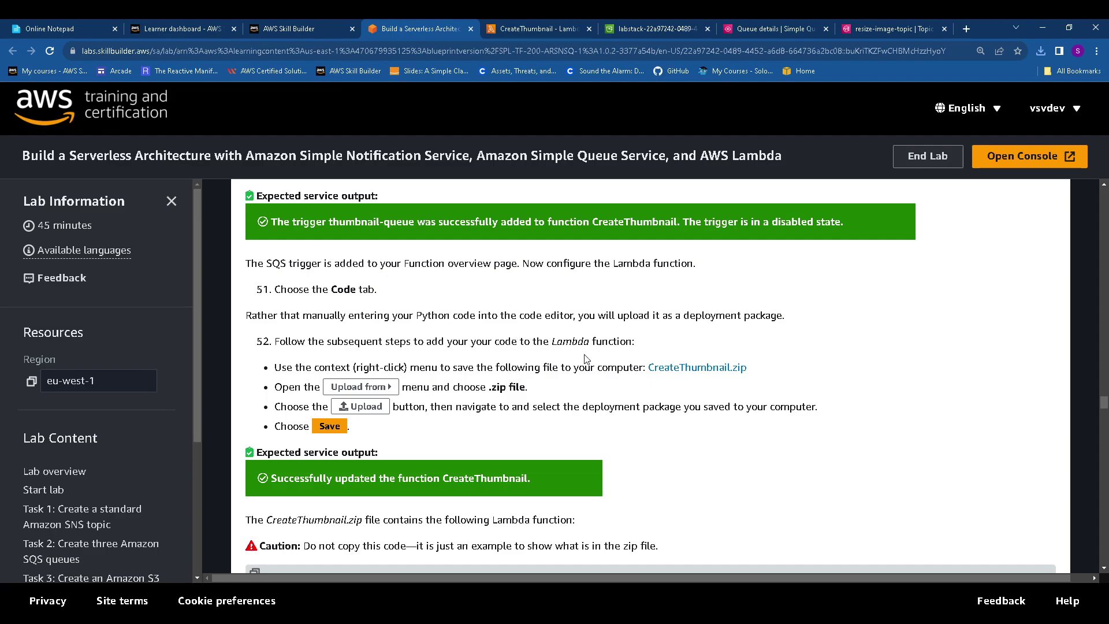
# - Upload CreateThumbnail.zip as the code source of the CreateThumbnail function and save it
pyautogui.click(537, 28)
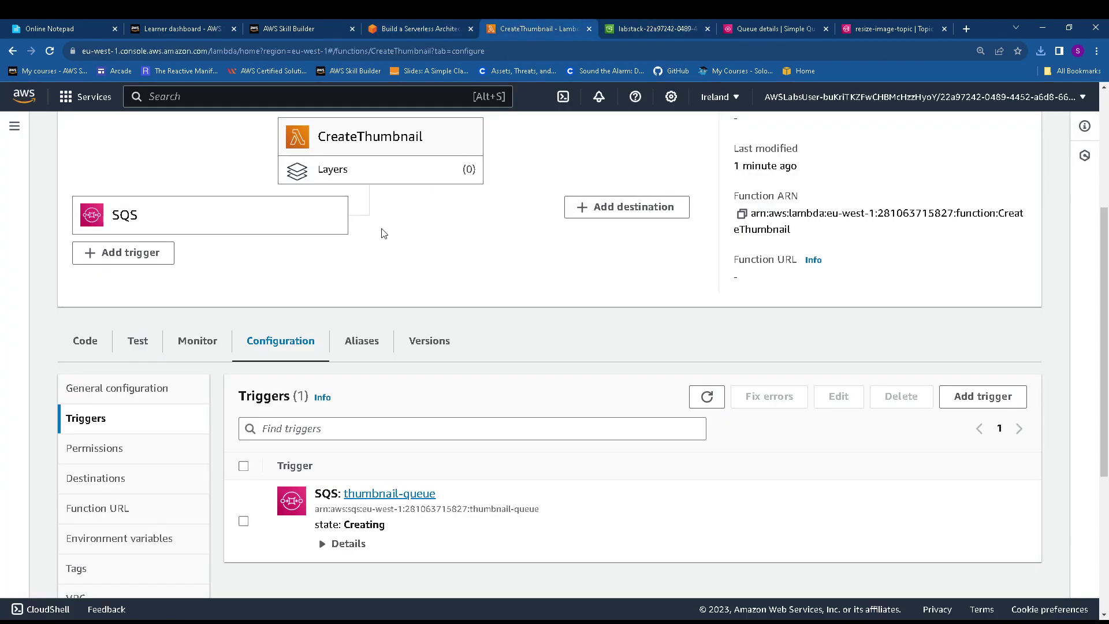
pyautogui.scroll(-2, 70, 410)
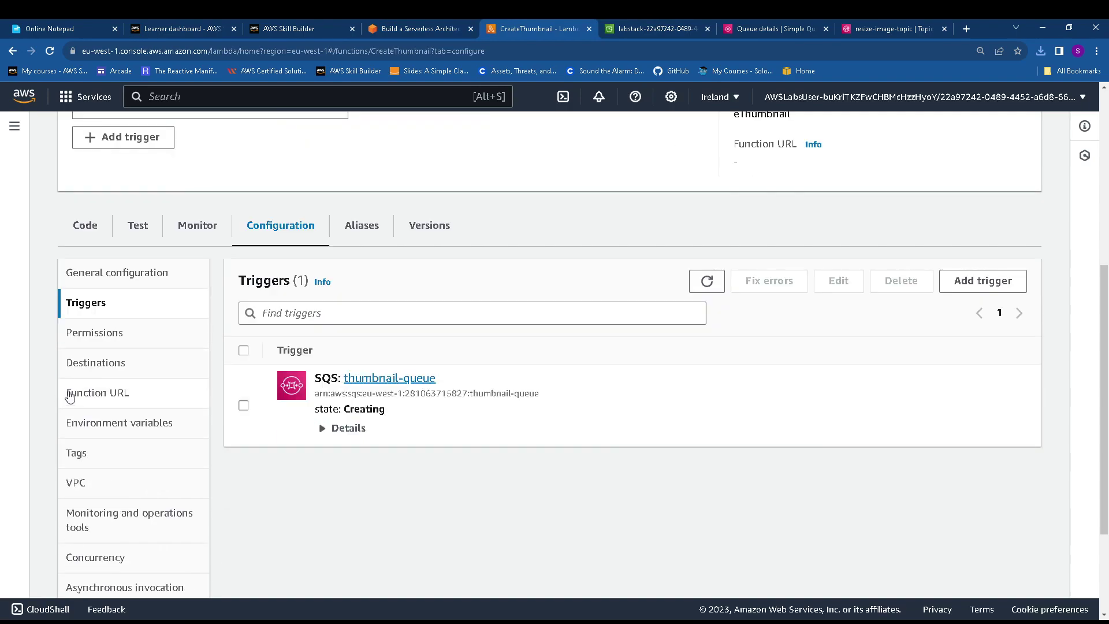
pyautogui.click(85, 224)
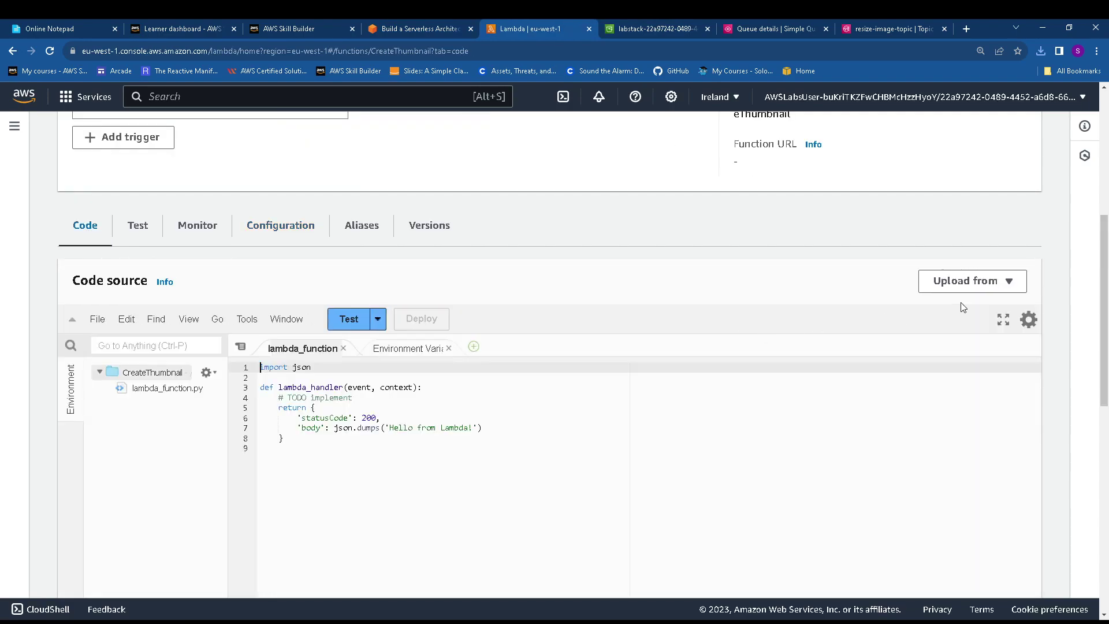
pyautogui.click(973, 282)
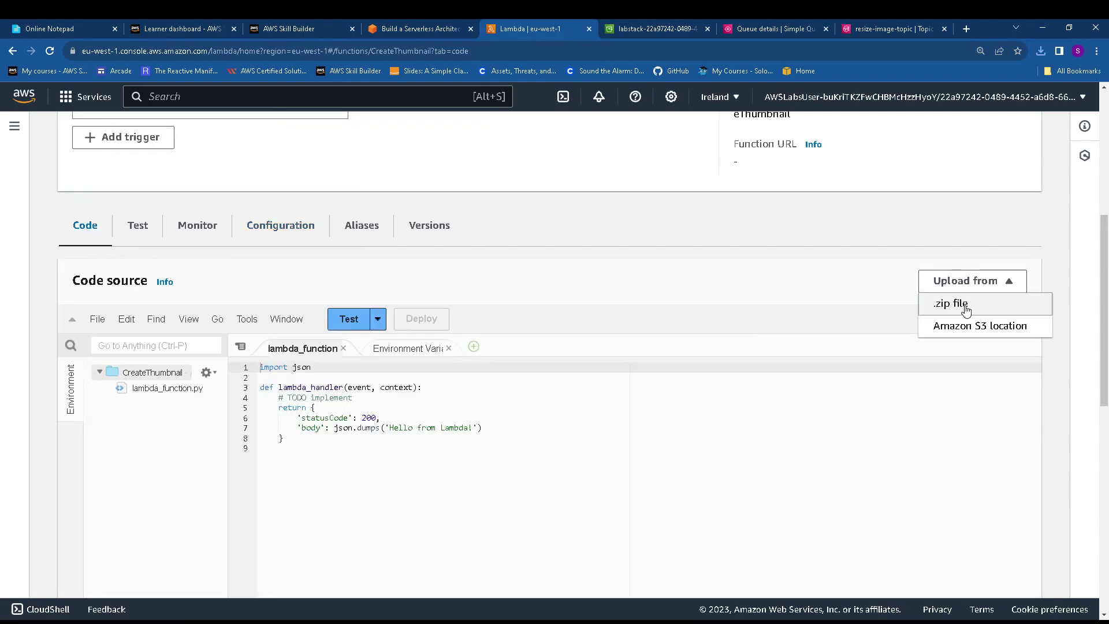
pyautogui.click(964, 306)
pyautogui.click(335, 375)
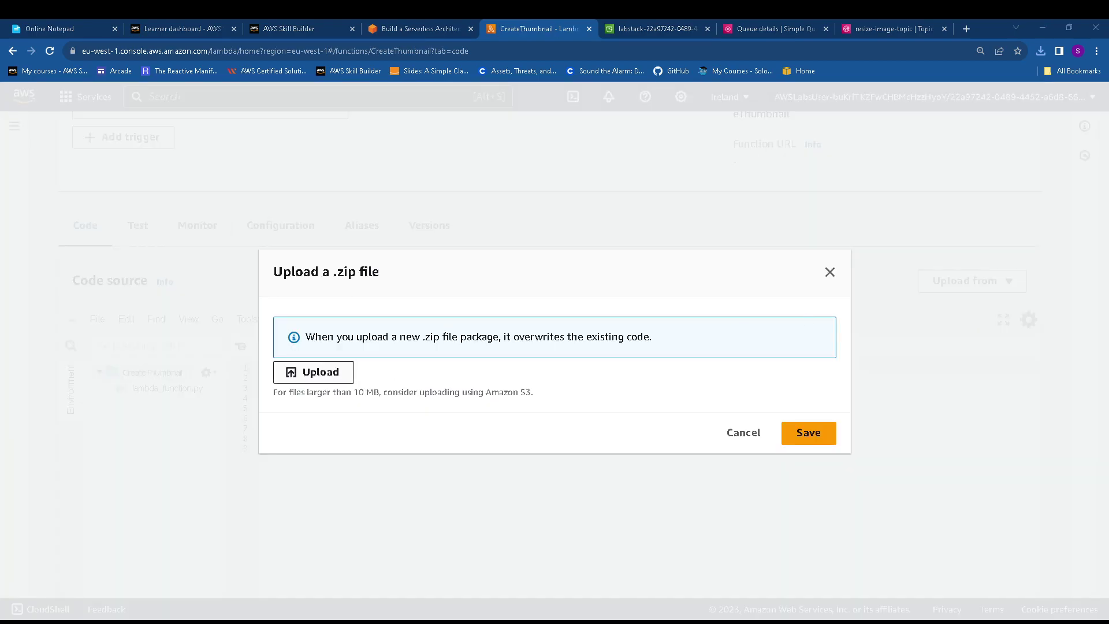
pyautogui.click(875, 401)
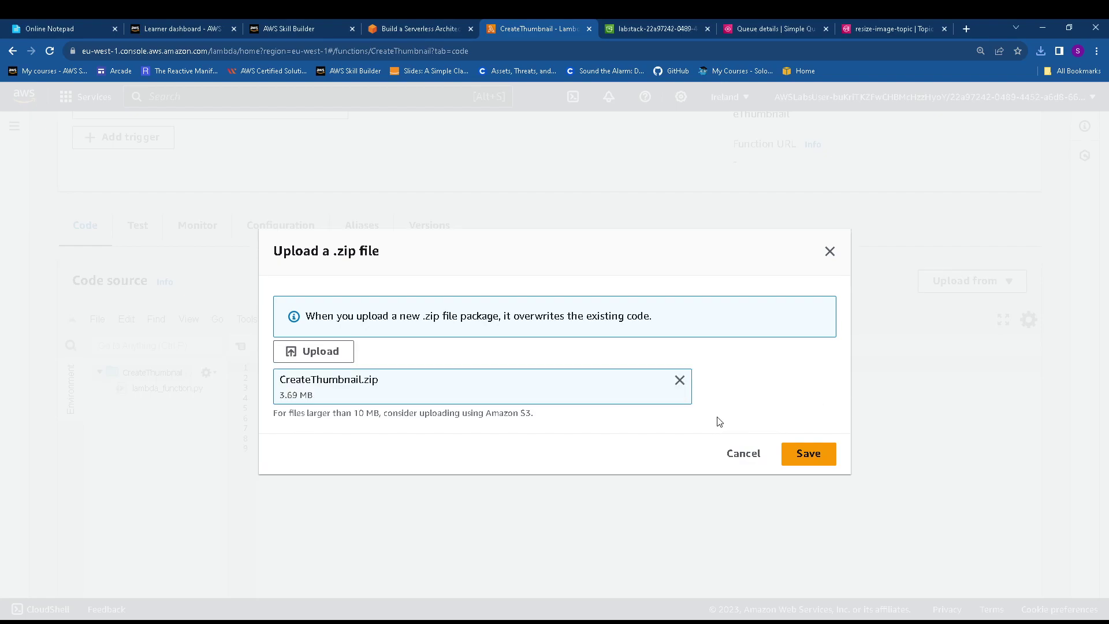
pyautogui.click(820, 454)
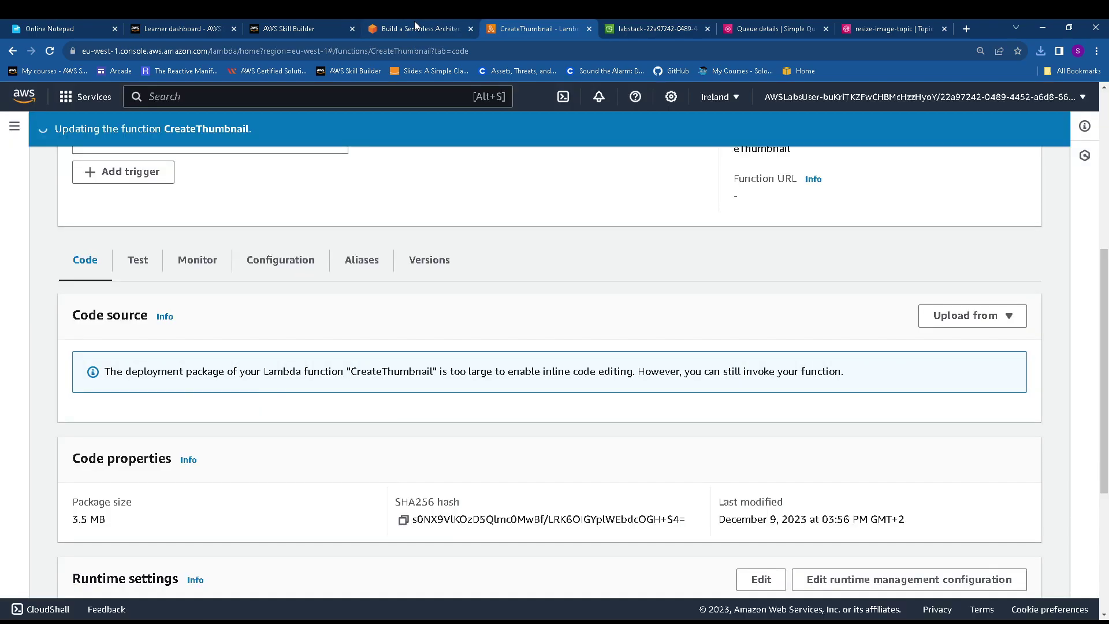
# - Read the expected output of step 52, the caution about the example code, and the start of the Python listing in the lab instructions
pyautogui.click(414, 21)
pyautogui.scroll(-2, 469, 402)
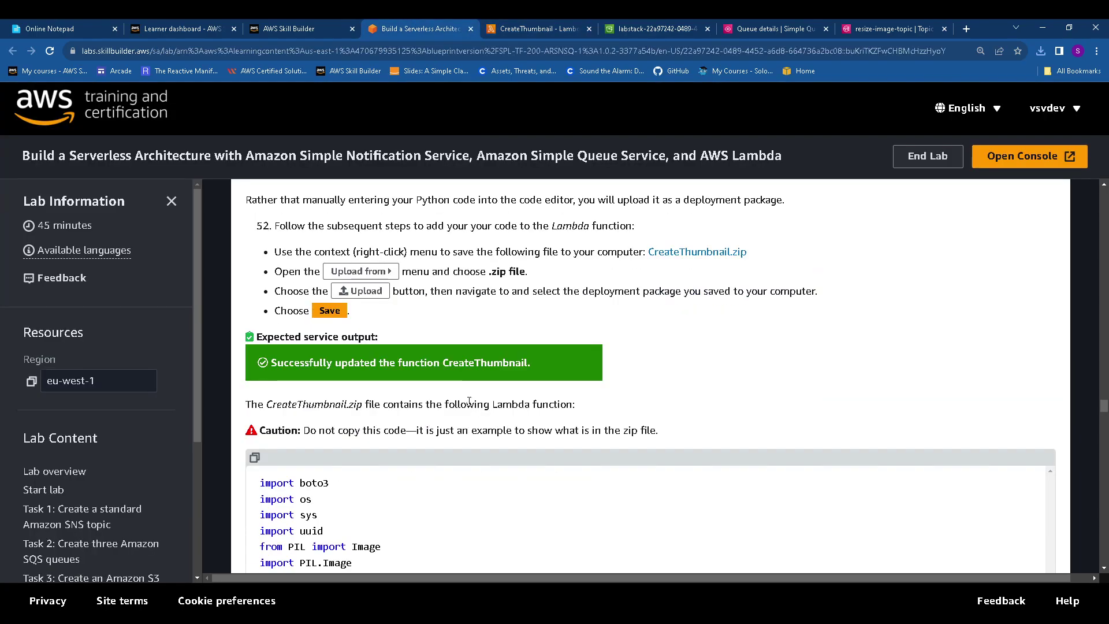
pyautogui.scroll(-1, 468, 401)
pyautogui.moveTo(263, 304); pyautogui.dragTo(552, 315)
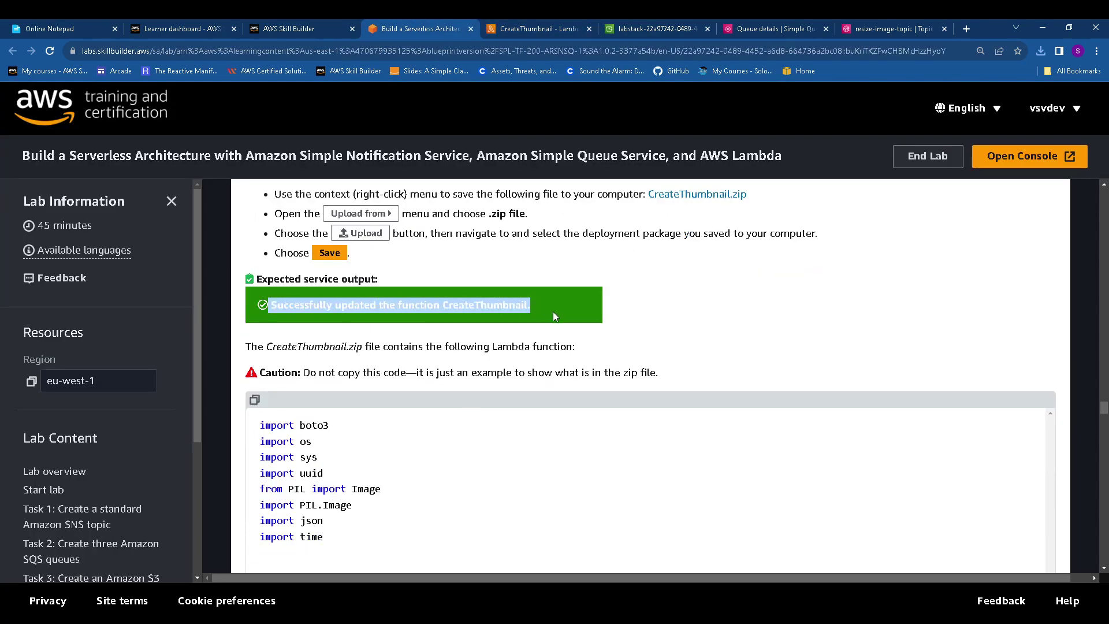
pyautogui.scroll(-1, 513, 315)
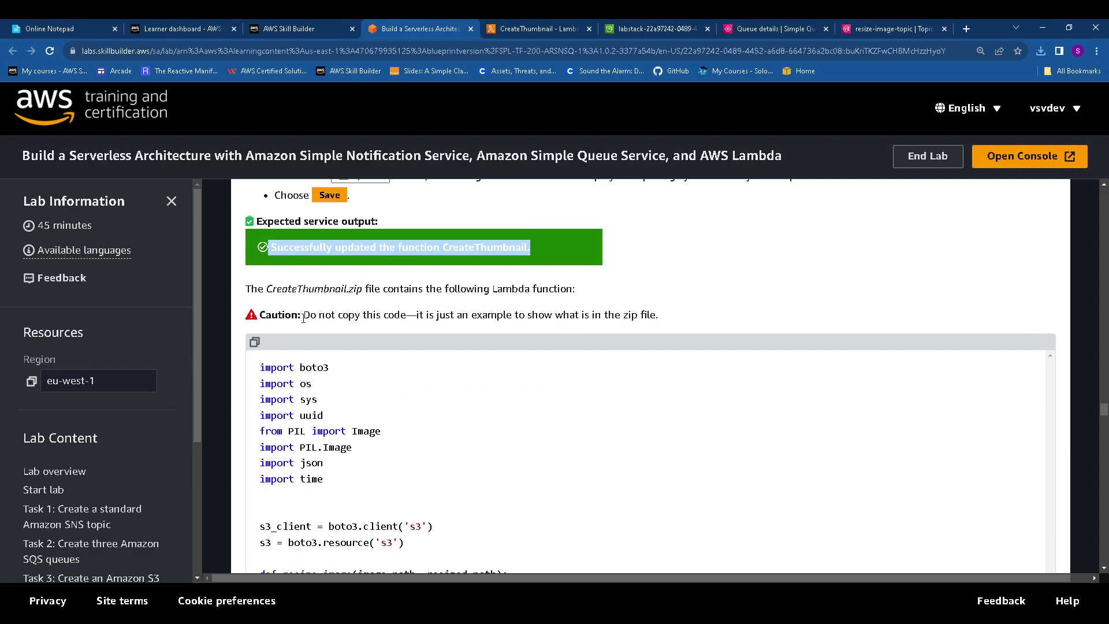
pyautogui.moveTo(415, 317); pyautogui.dragTo(664, 319)
pyautogui.scroll(-2, 497, 346)
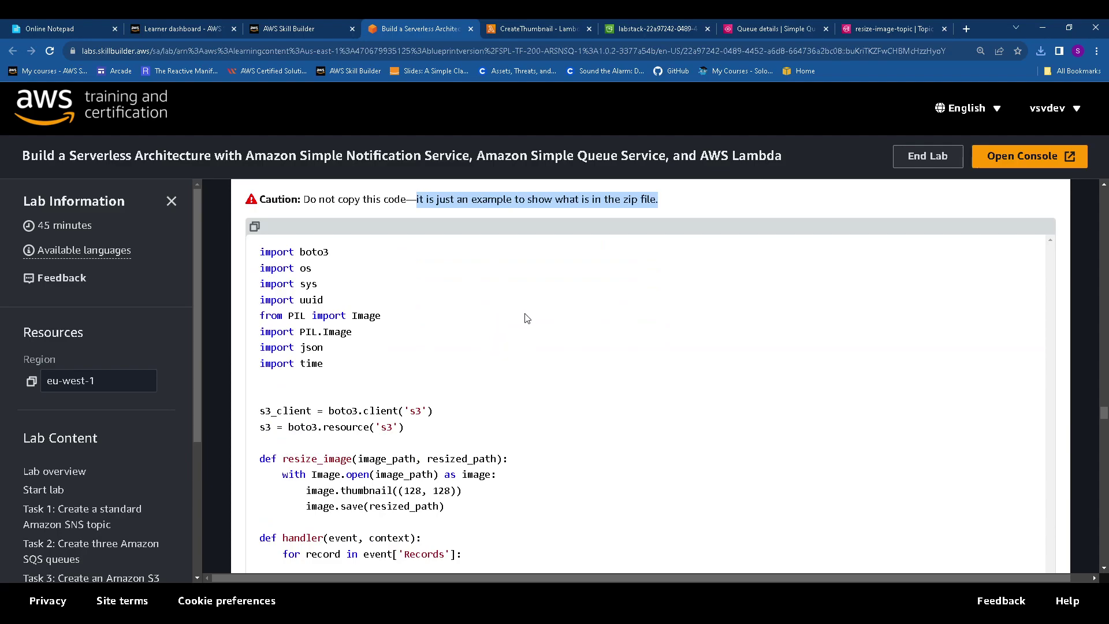
# - Return to the CreateThumbnail function page, check its settings and overview, and dismiss the function update notification
pyautogui.click(757, 28)
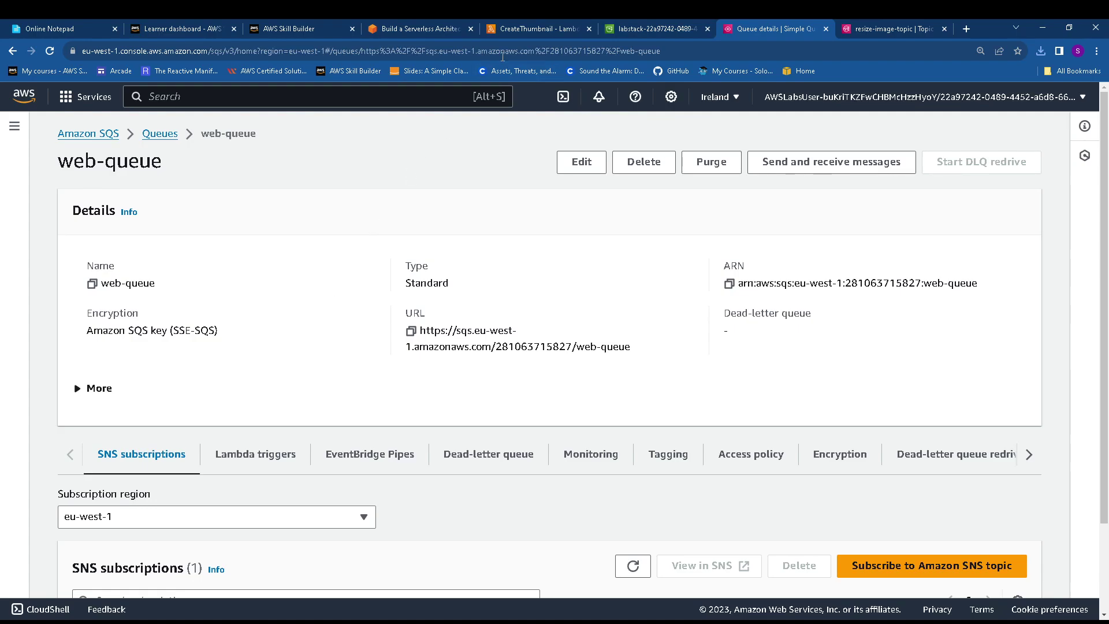
pyautogui.click(563, 30)
pyautogui.scroll(-4, 393, 372)
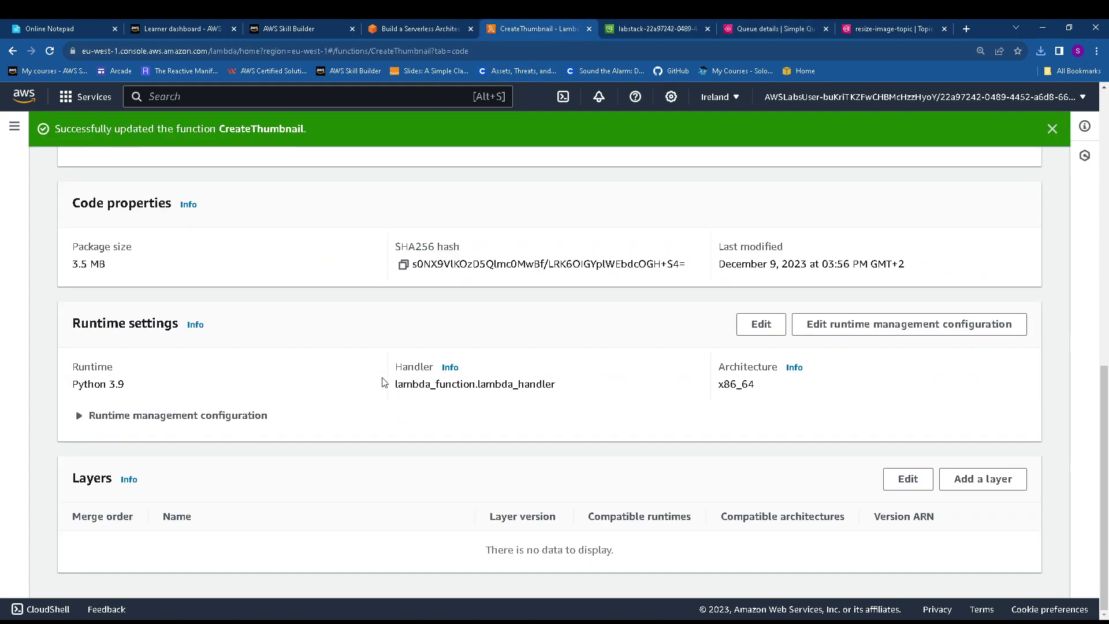
pyautogui.scroll(8, 381, 382)
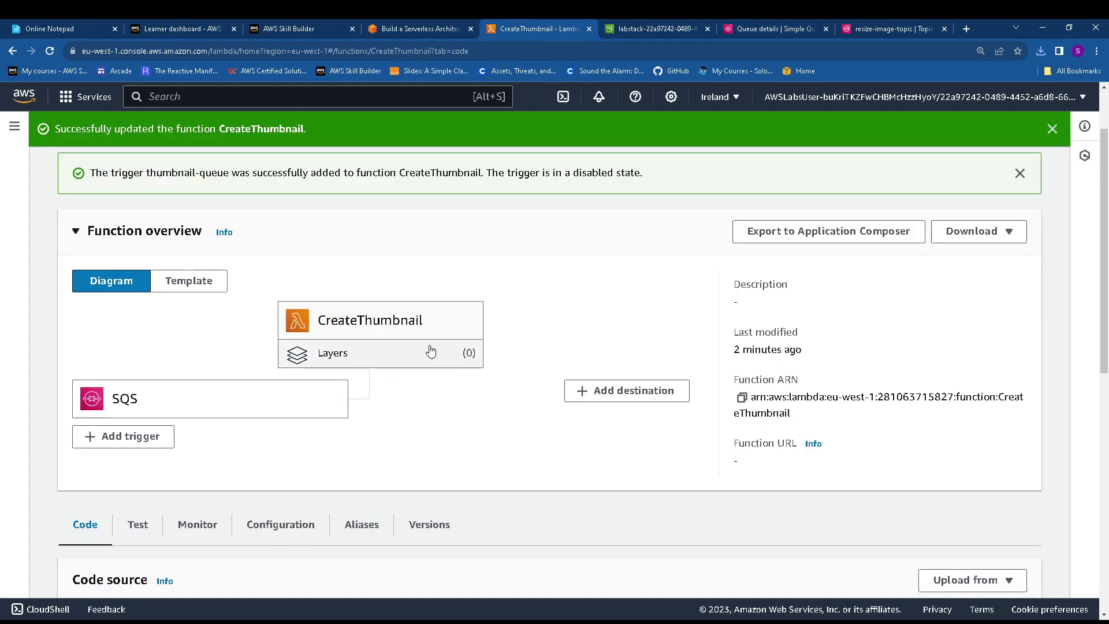
pyautogui.click(1052, 128)
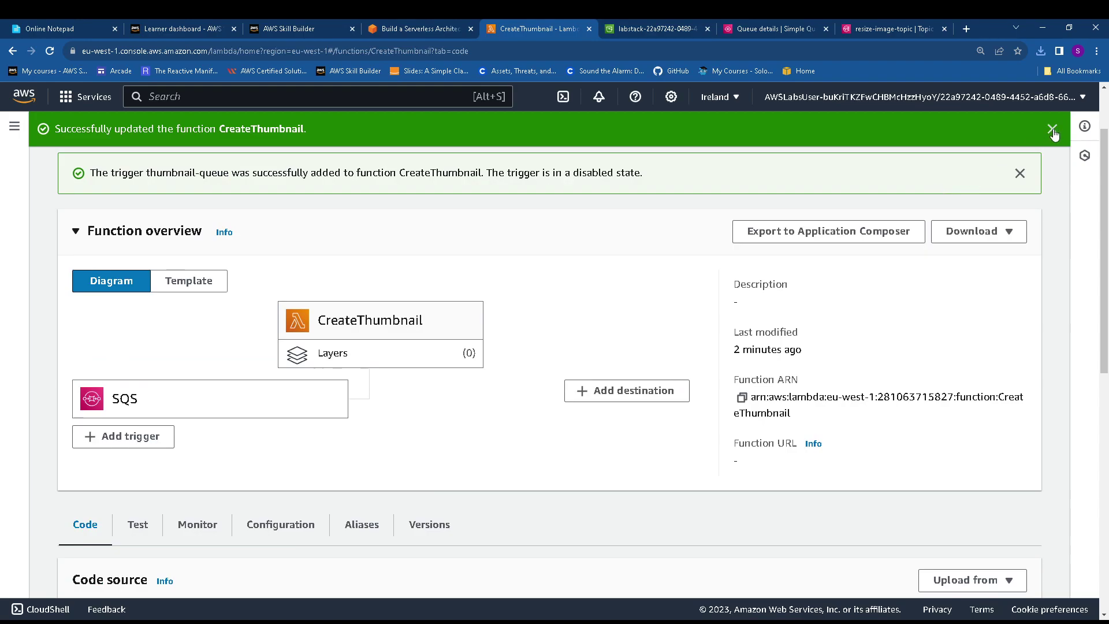
# - Examine the CreateThumbnail function's code source notice, code properties, runtime settings and layers
pyautogui.scroll(-5, 281, 438)
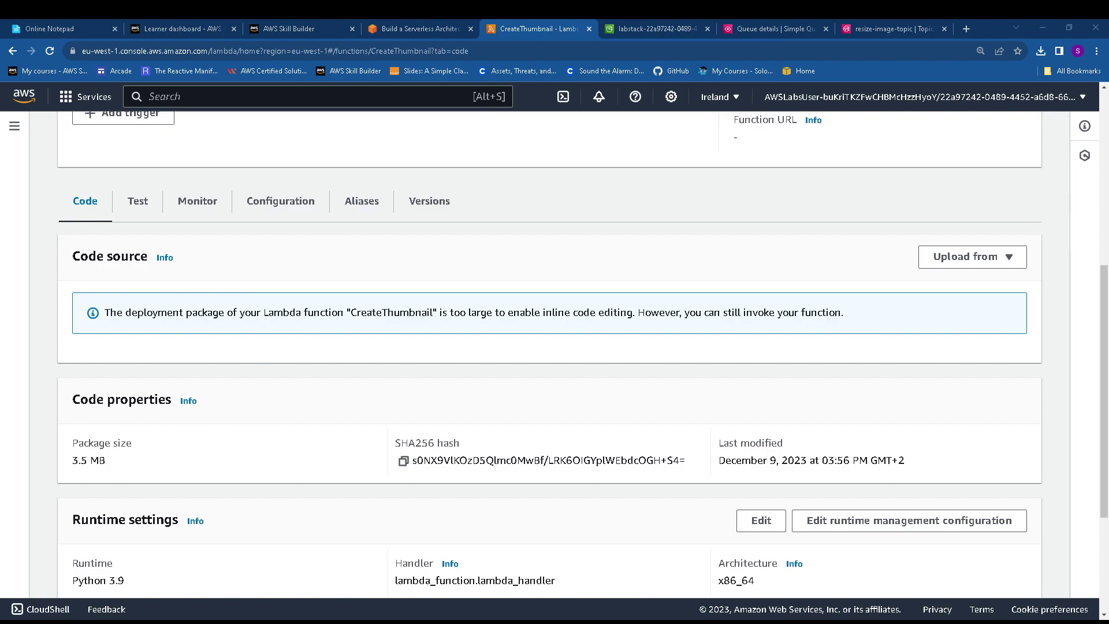
pyautogui.click(623, 313)
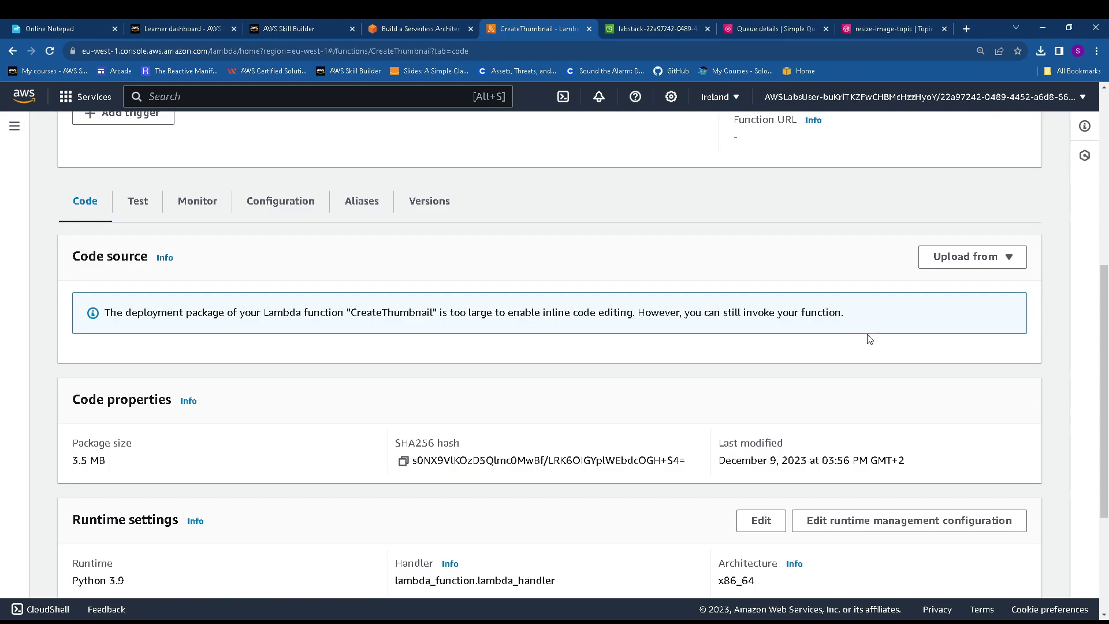
pyautogui.scroll(-2, 869, 339)
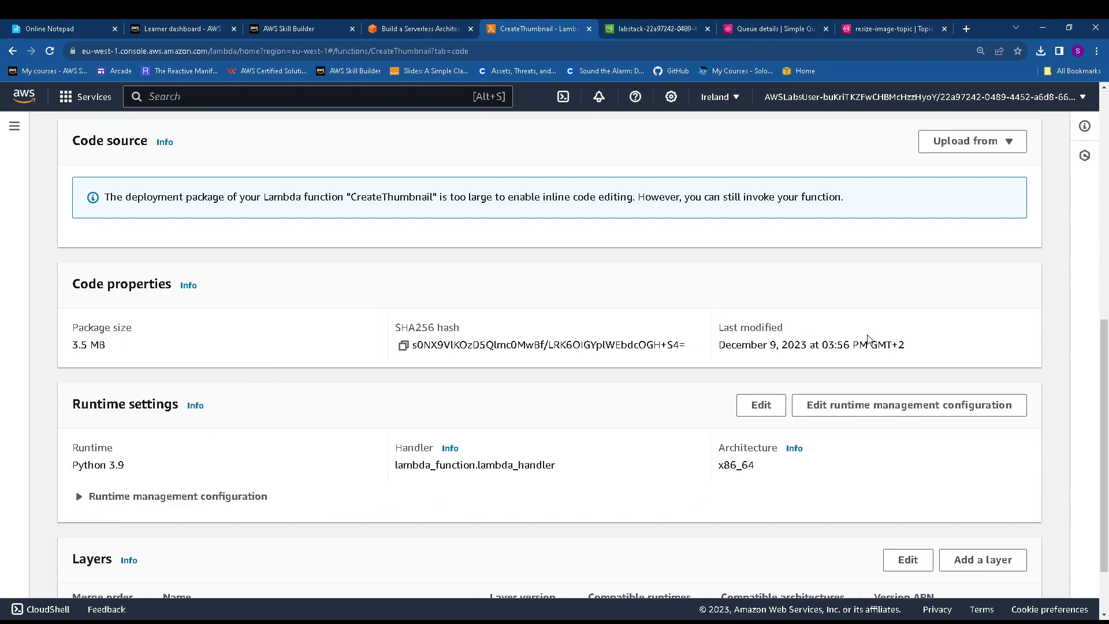
pyautogui.scroll(-1, 869, 339)
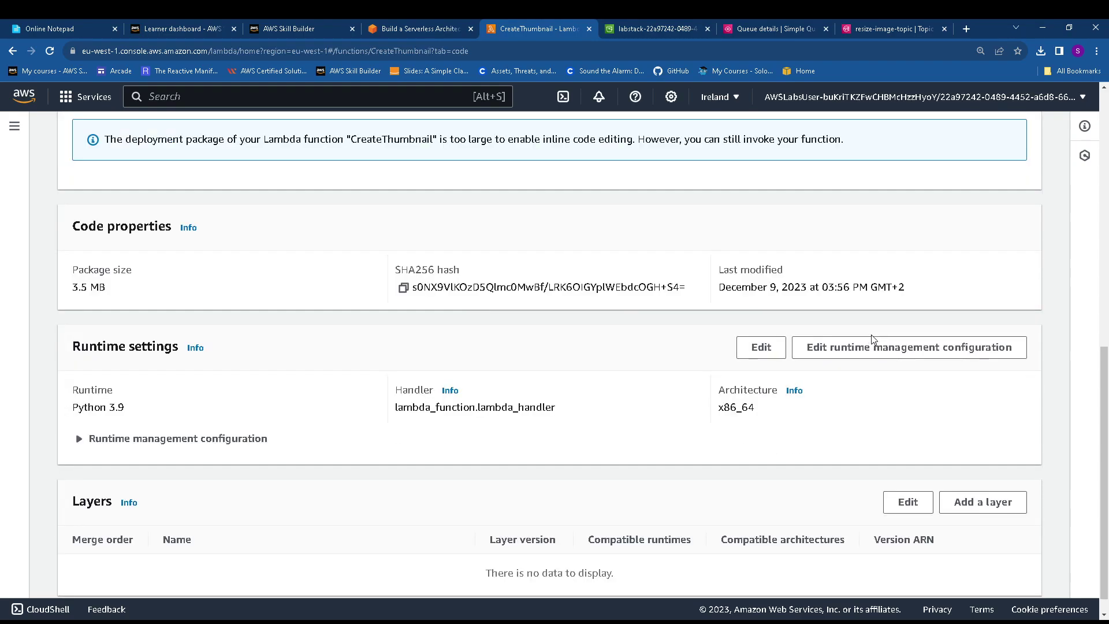
pyautogui.scroll(1, 871, 335)
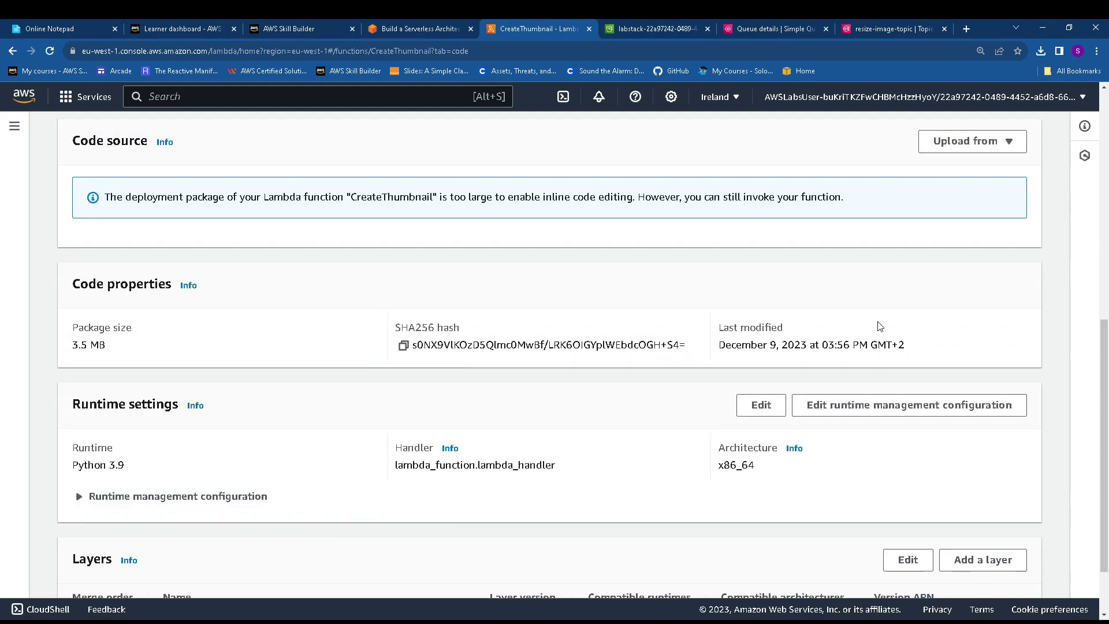
# - Read the rest of the Python example listing and steps 53 to 55 in the lab instructions
pyautogui.click(884, 28)
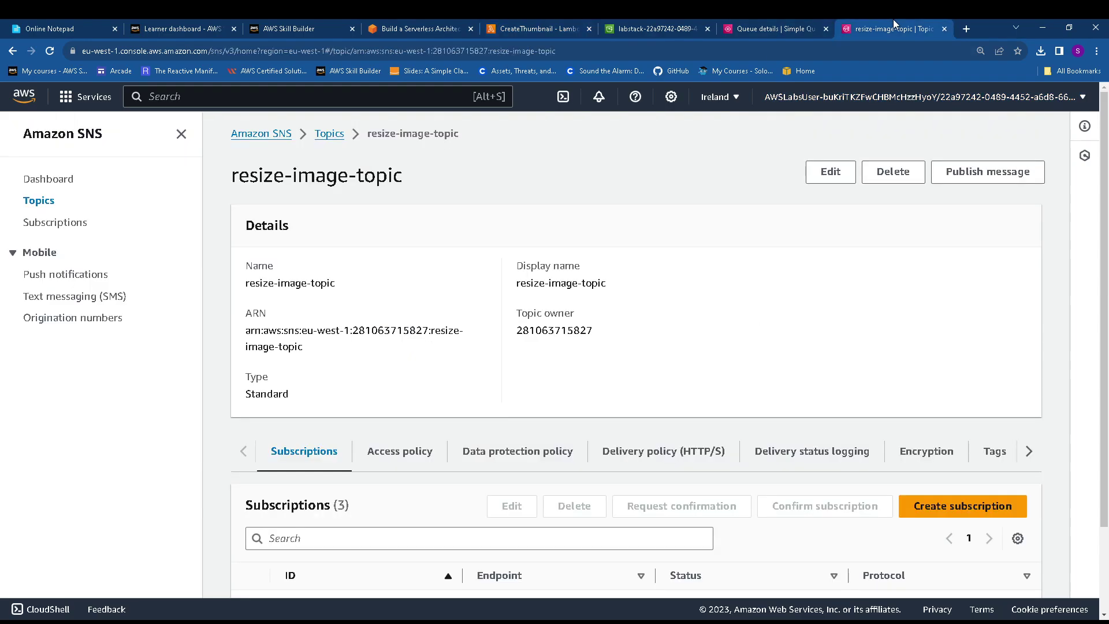
pyautogui.click(532, 32)
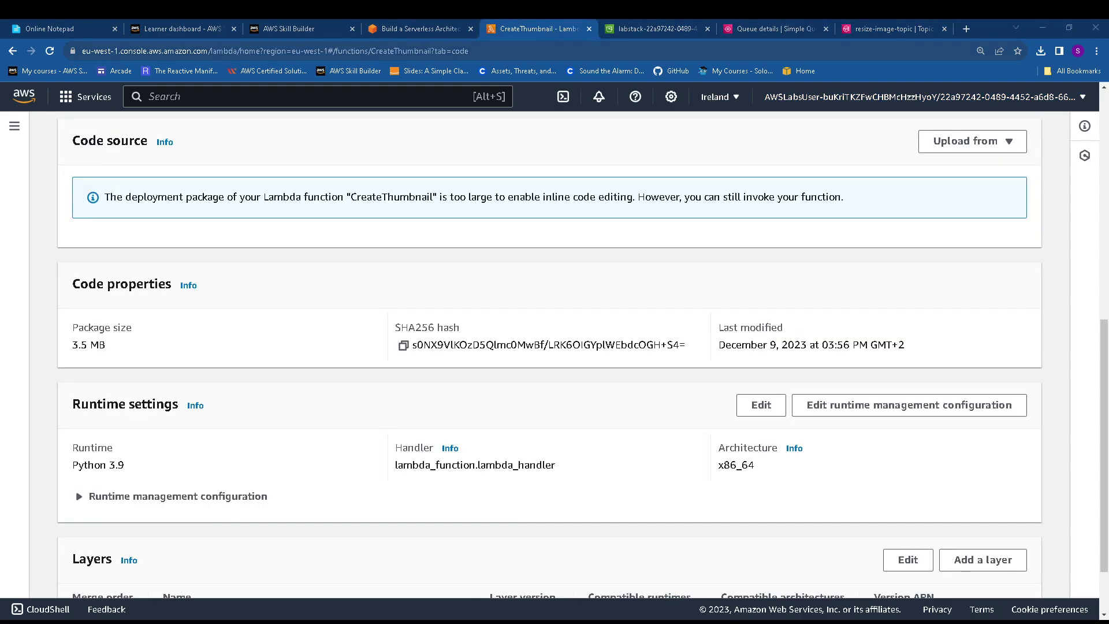
pyautogui.click(422, 29)
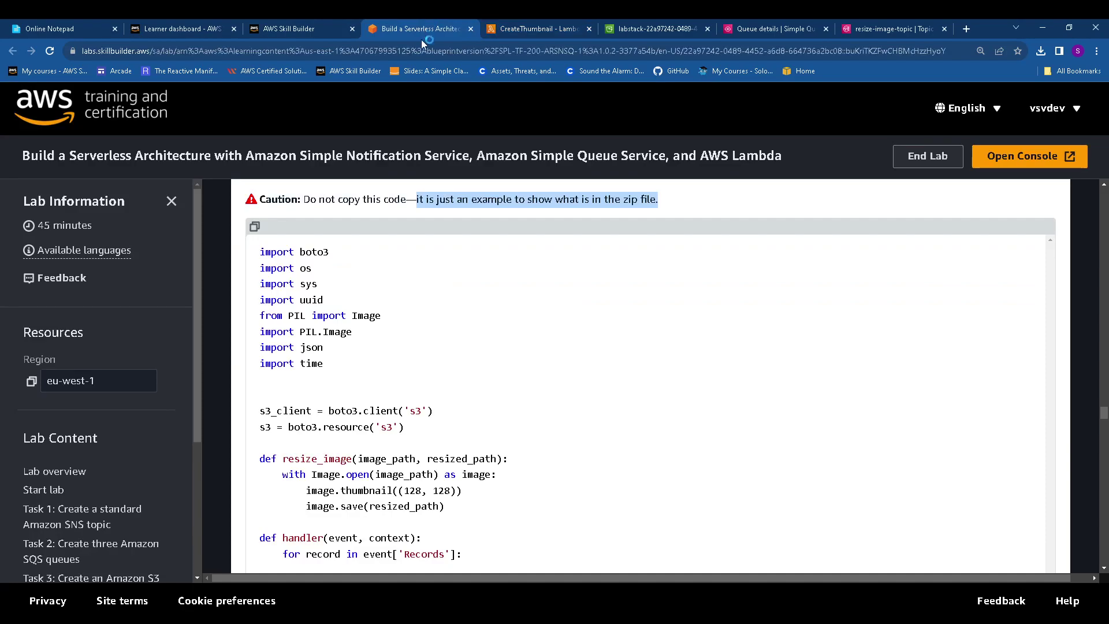
pyautogui.scroll(-4, 441, 336)
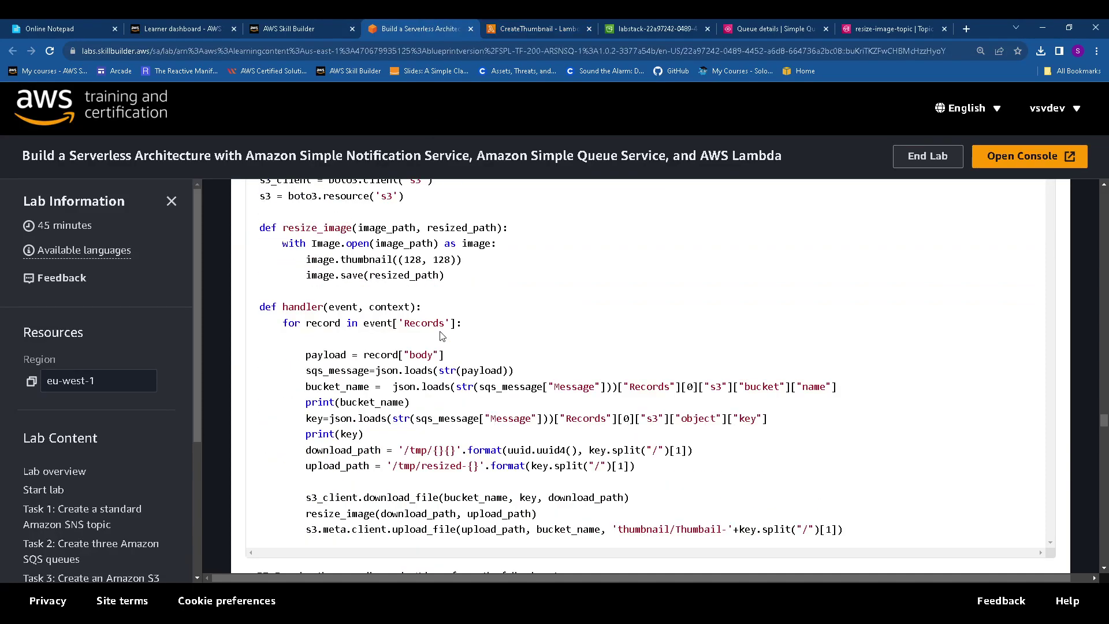
pyautogui.scroll(-2, 442, 337)
pyautogui.scroll(2, 440, 332)
pyautogui.scroll(4, 442, 336)
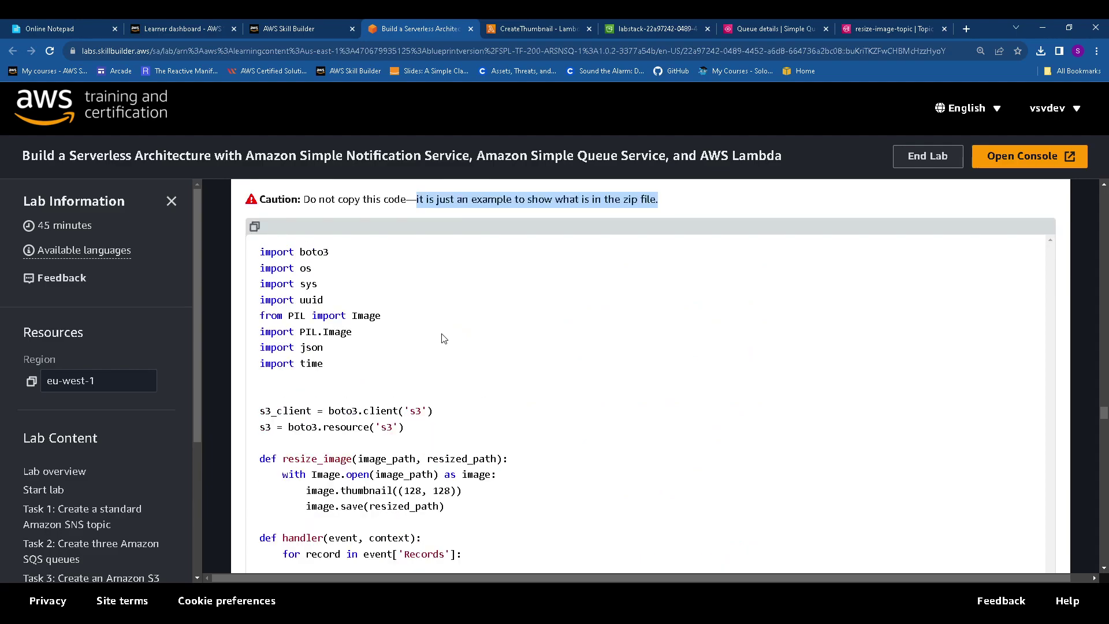
pyautogui.scroll(-6, 445, 339)
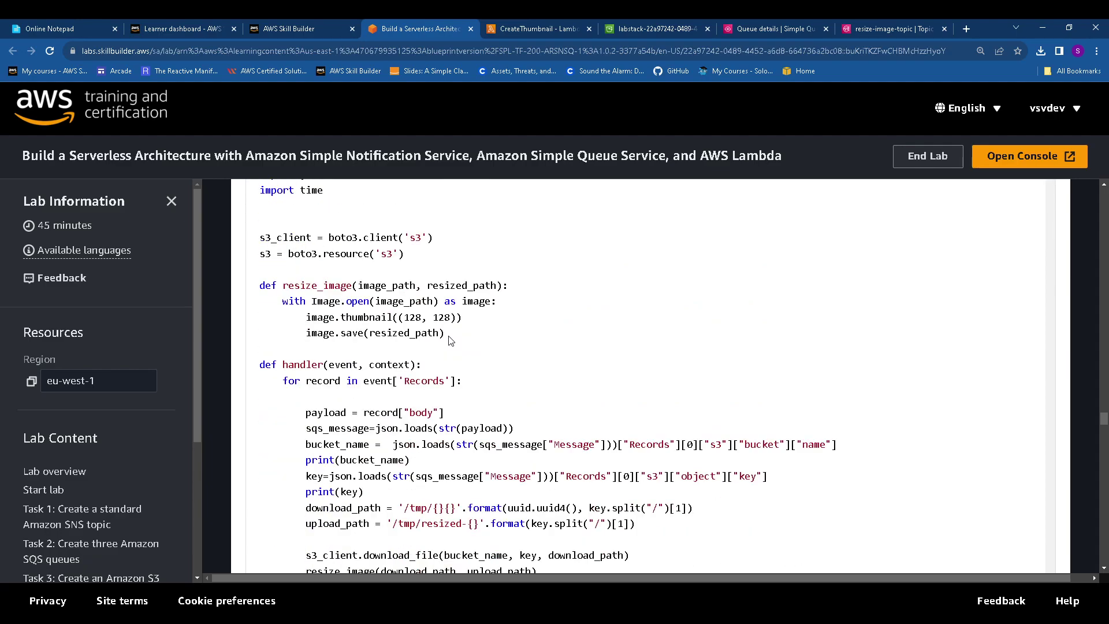
pyautogui.scroll(-2, 450, 340)
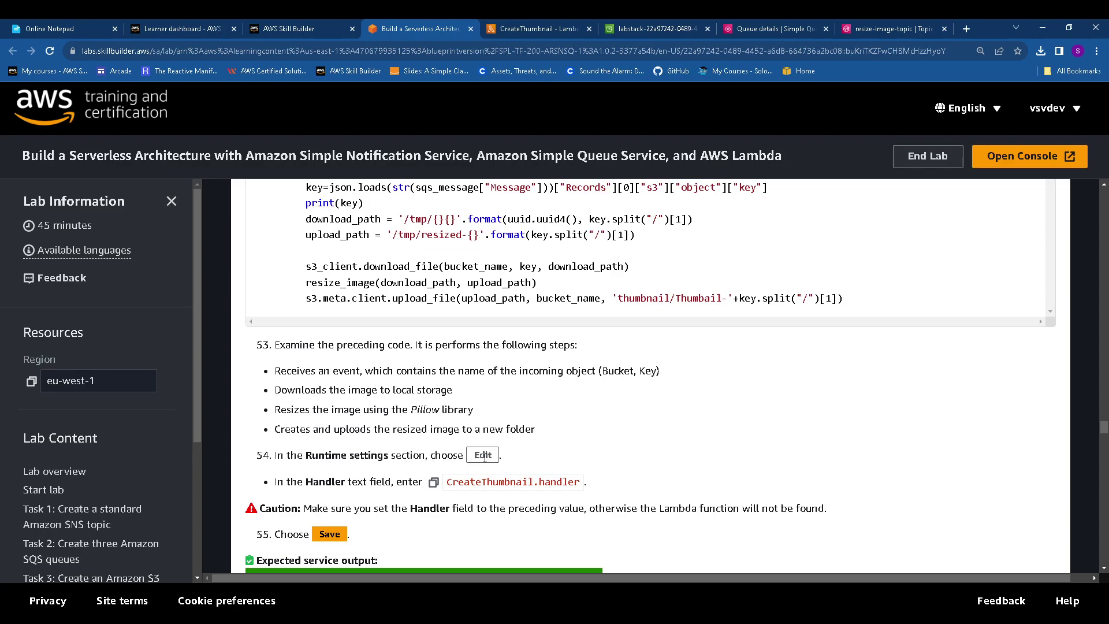
# - Copy the handler value from lab step 54 and set CreateThumbnail's runtime handler to CreateThumbnail.handler
pyautogui.click(433, 482)
pyautogui.click(532, 24)
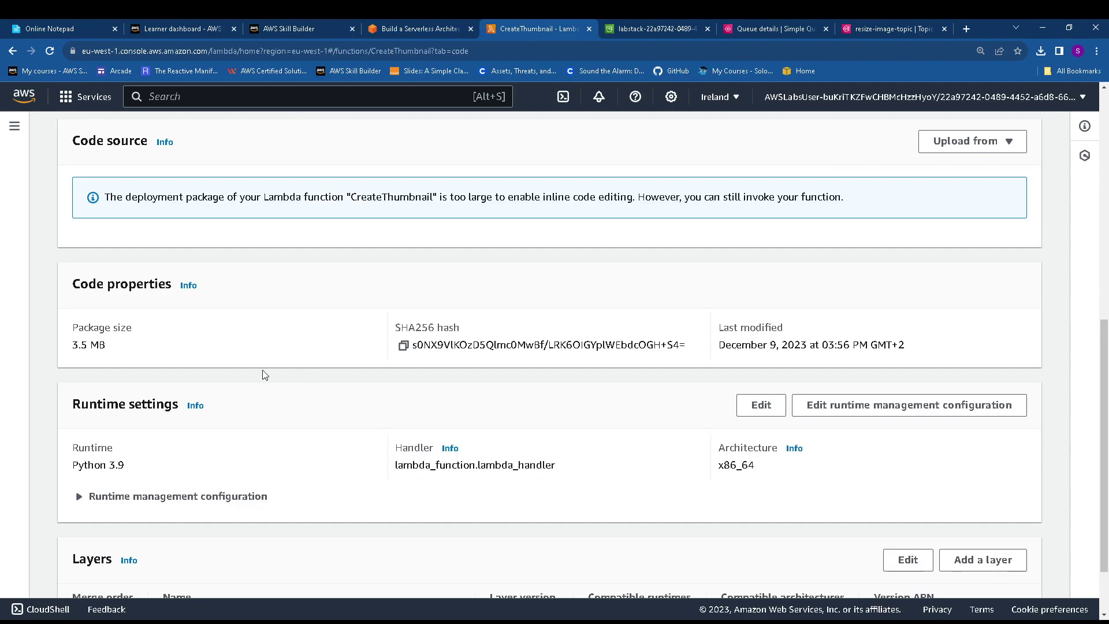
pyautogui.click(756, 407)
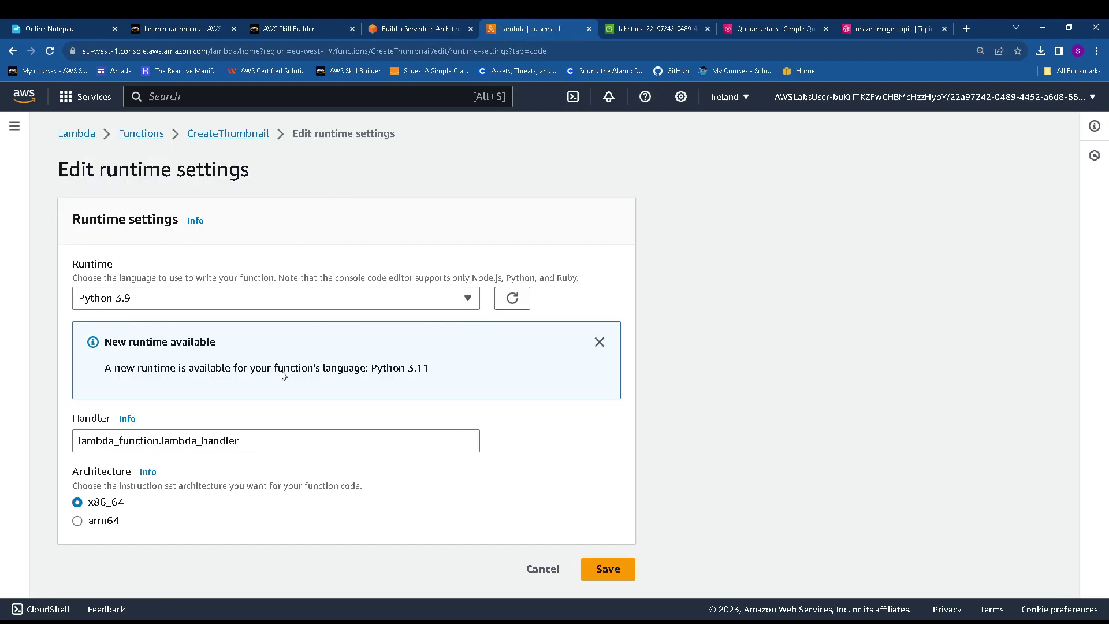
pyautogui.moveTo(249, 444); pyautogui.dragTo(60, 440)
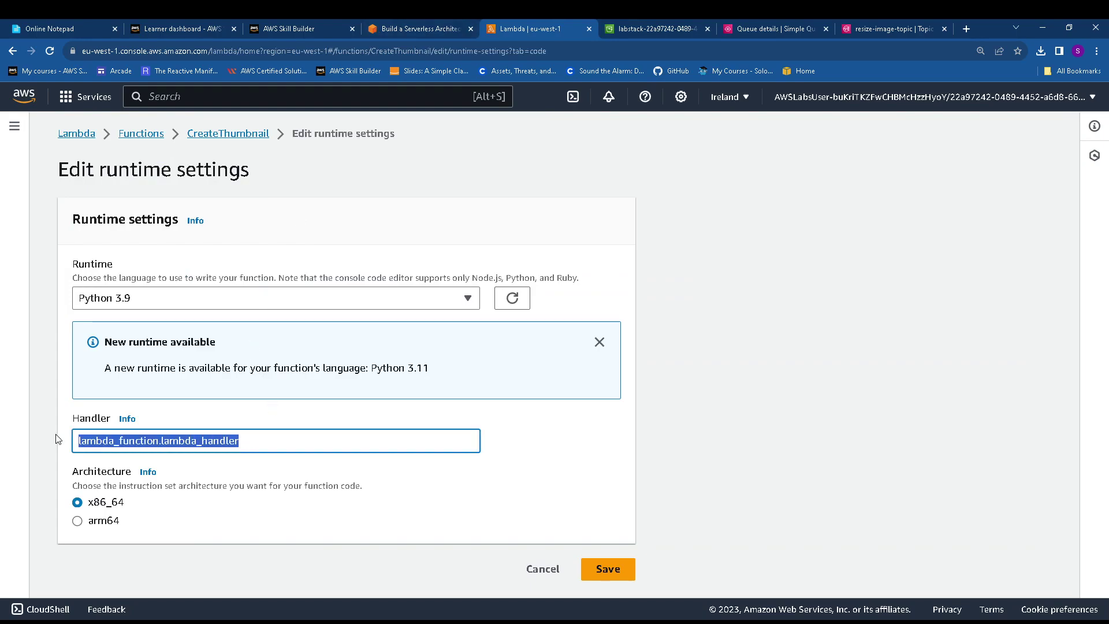
pyautogui.hotkey('ctrl', 'v')
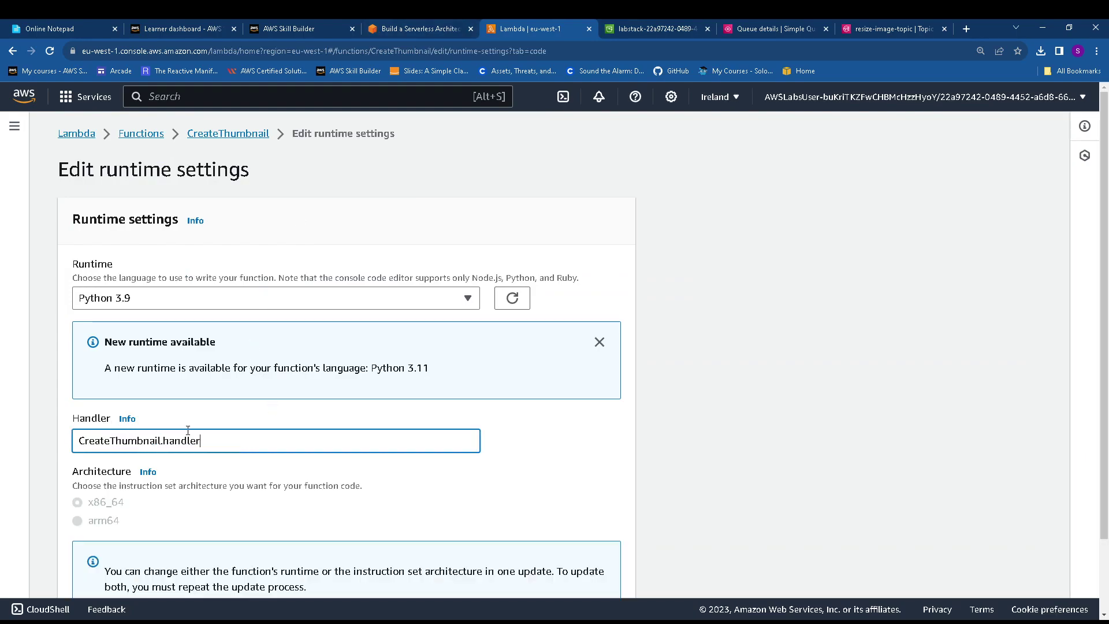
pyautogui.scroll(-1, 299, 432)
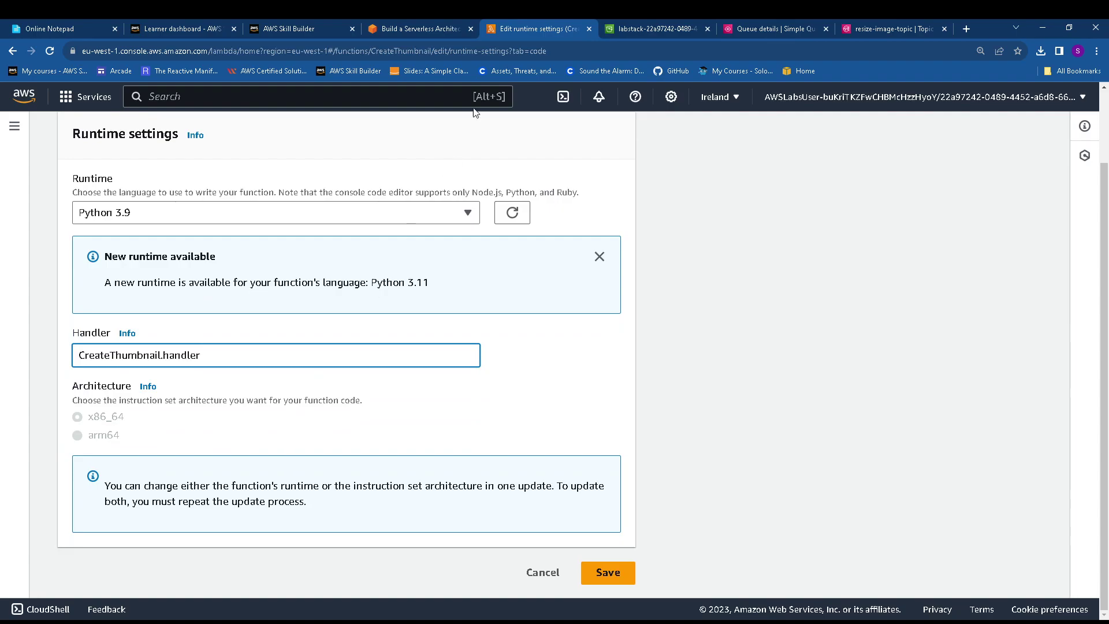
# - Check lab steps 54 to 58 in the instructions and save CreateThumbnail's edited runtime settings
pyautogui.click(418, 30)
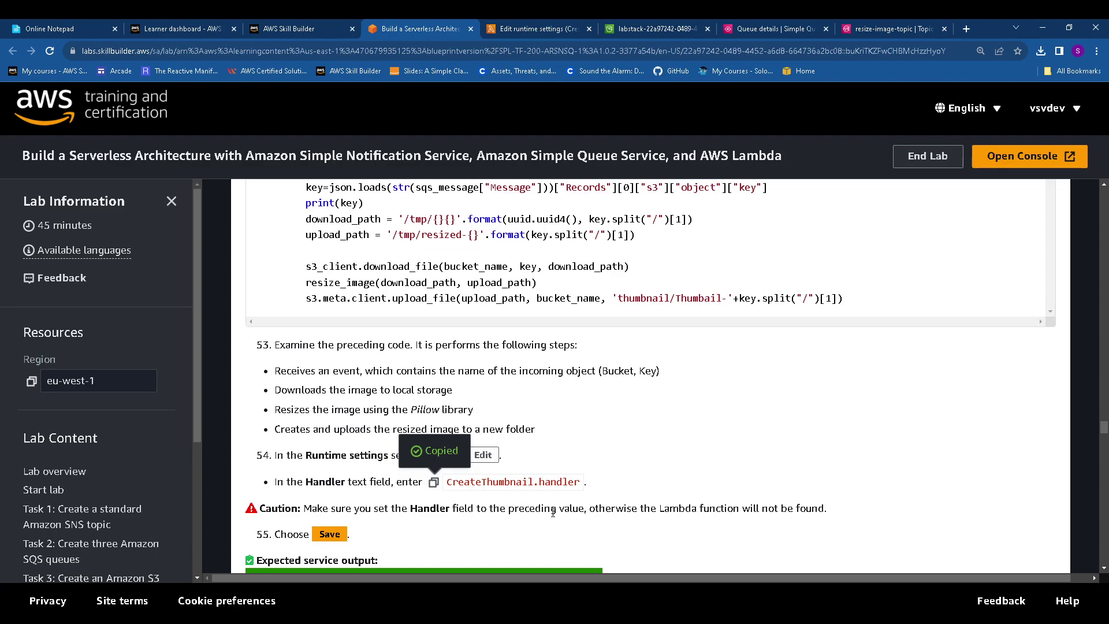
pyautogui.scroll(-1, 531, 502)
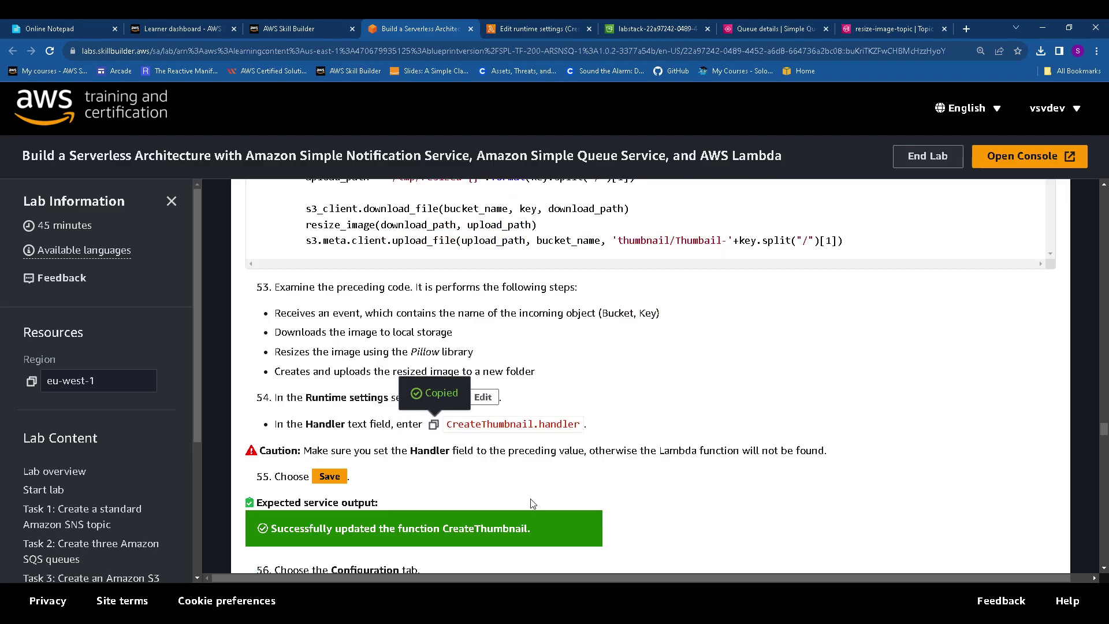
pyautogui.scroll(-1, 531, 503)
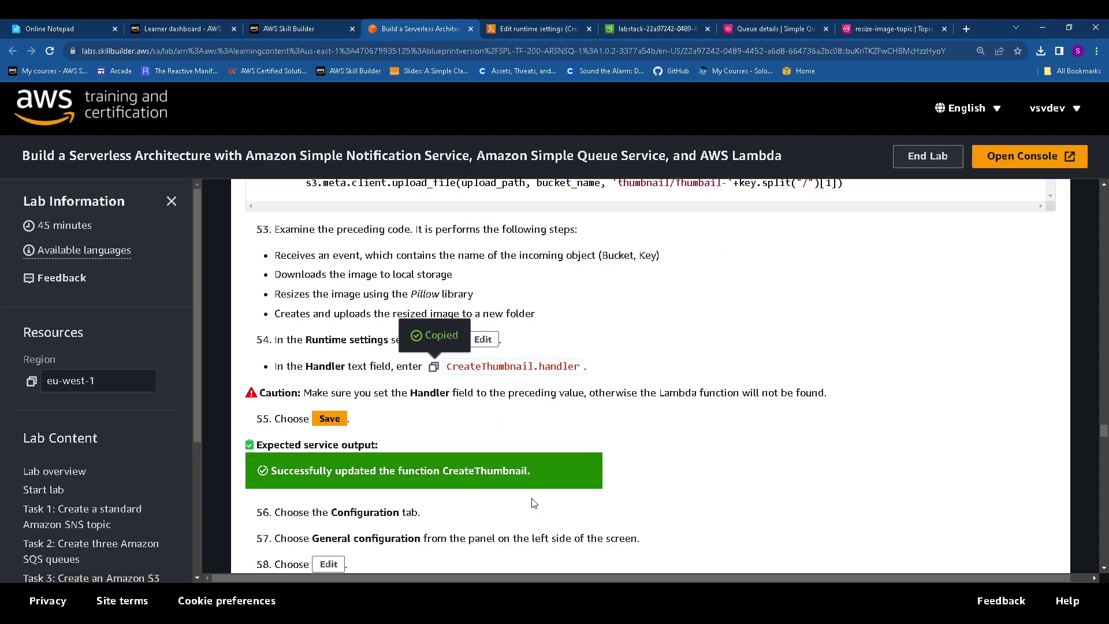
pyautogui.click(543, 30)
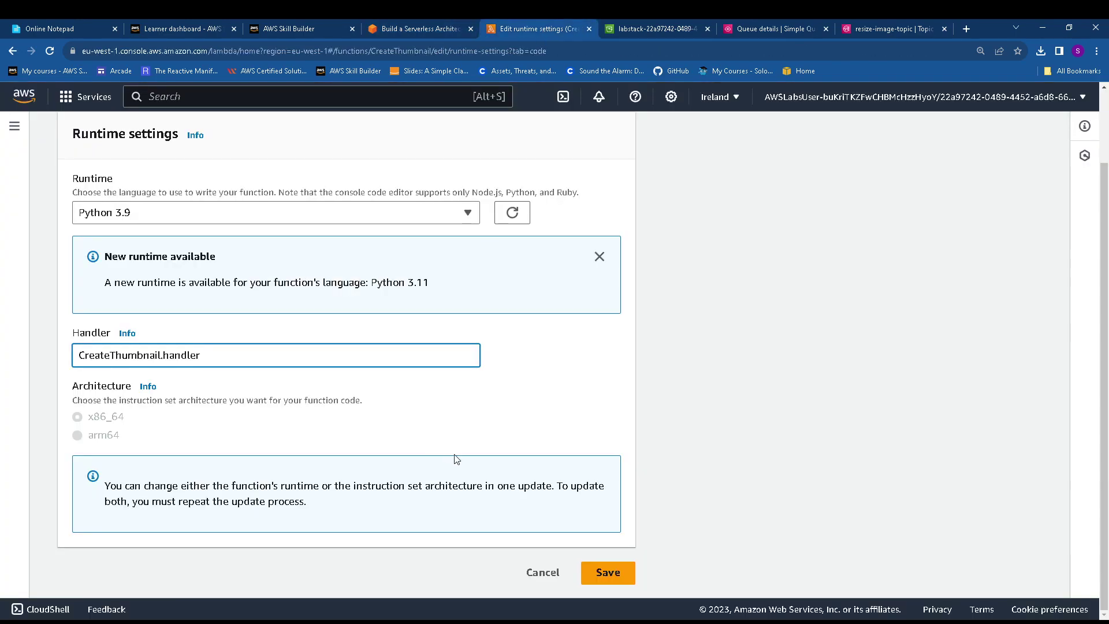
pyautogui.click(615, 574)
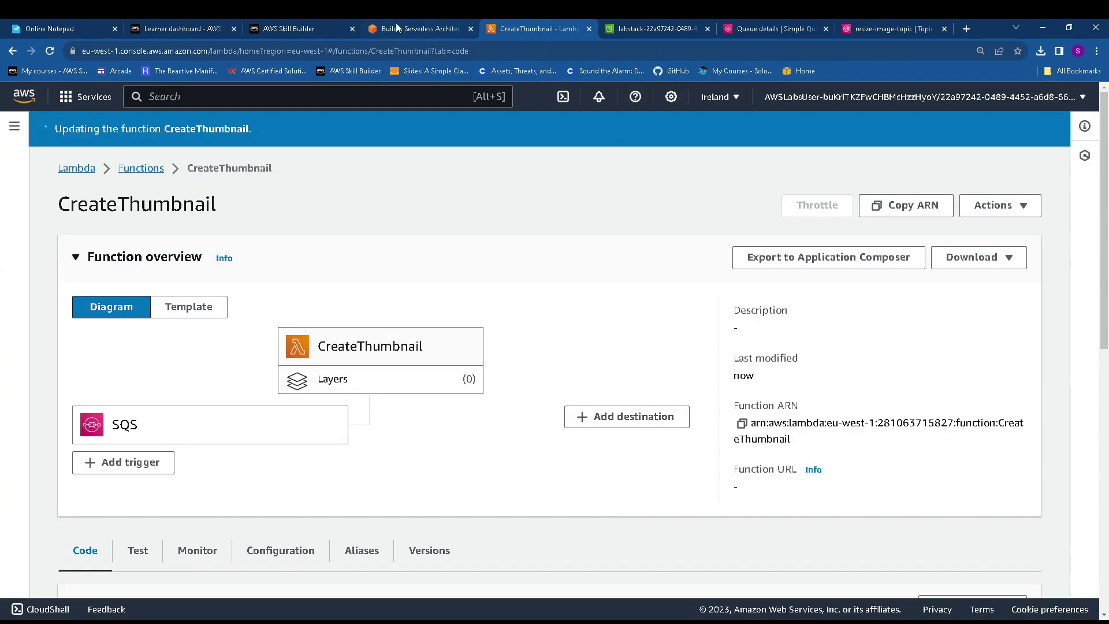
# - Copy the description from lab step 58 and enter "Create a thumbnail-sized image" as the description in CreateThumbnail's general configuration
pyautogui.click(404, 29)
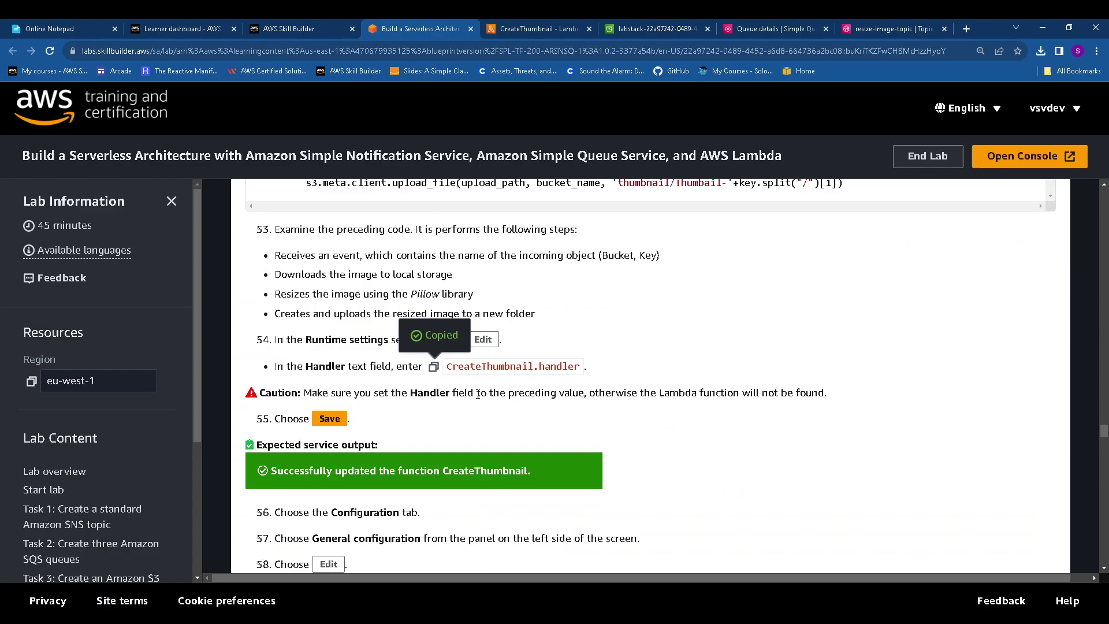
pyautogui.scroll(-4, 478, 396)
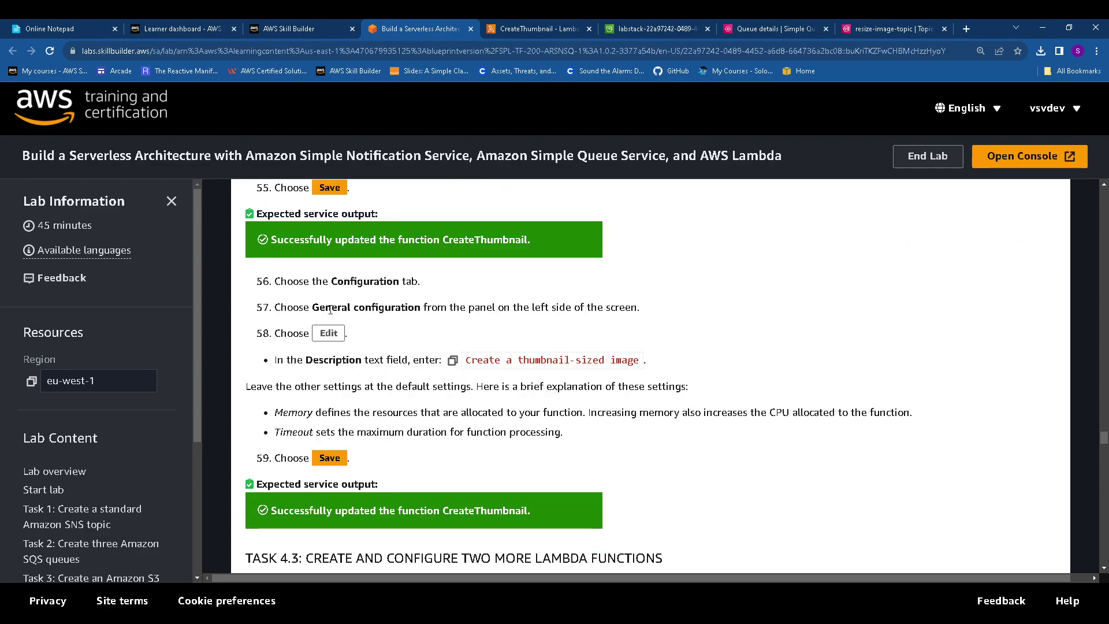
pyautogui.click(455, 361)
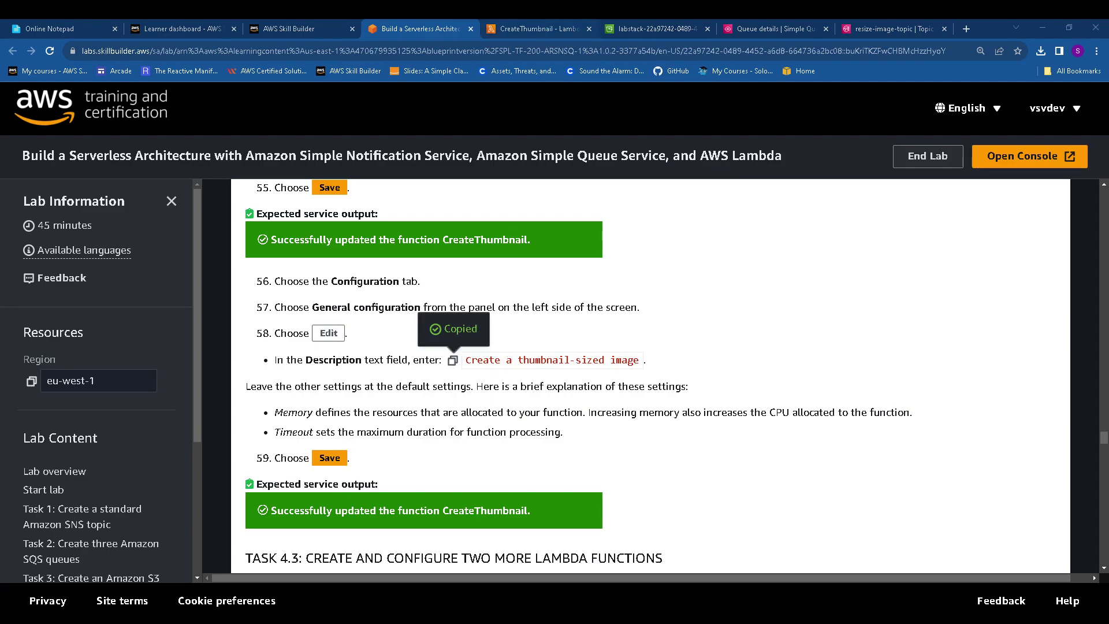
pyautogui.click(538, 28)
pyautogui.scroll(-2, 225, 292)
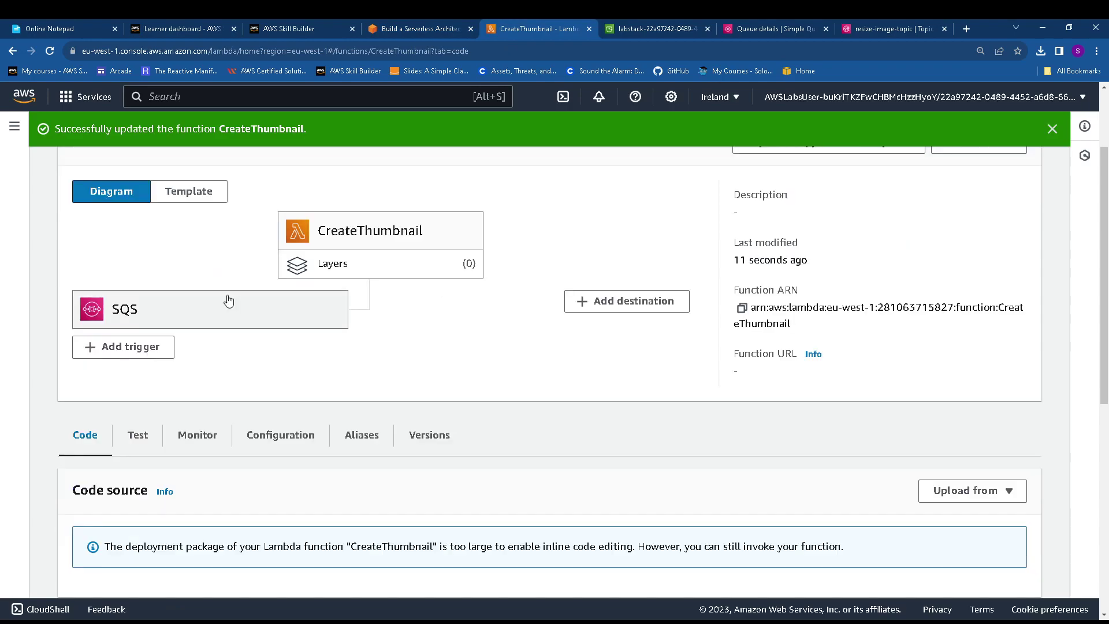
pyautogui.click(279, 435)
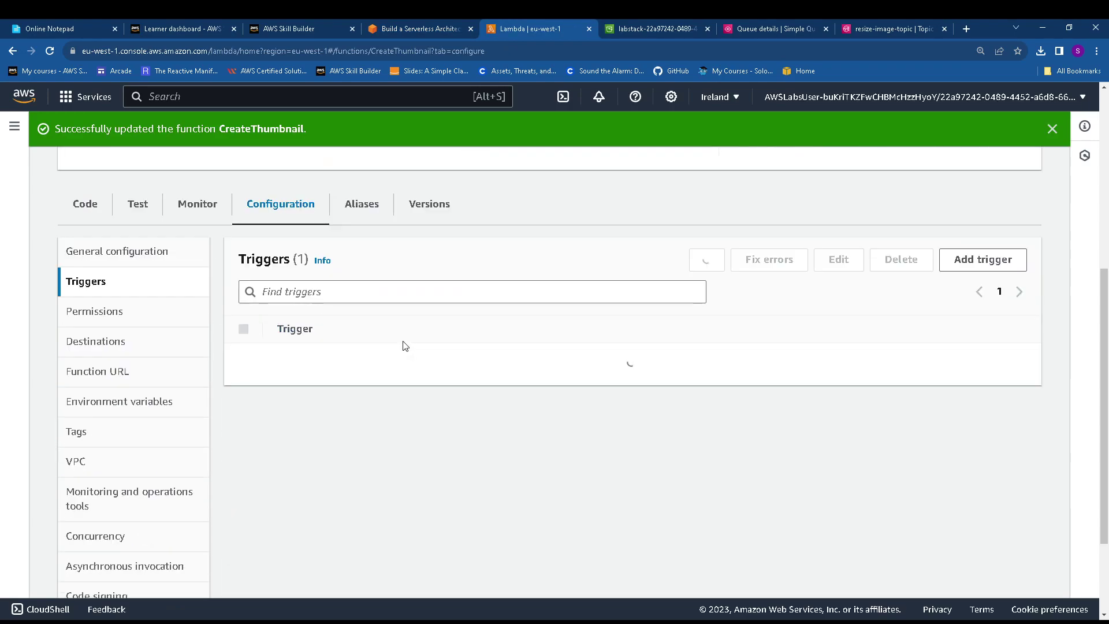
pyautogui.click(137, 256)
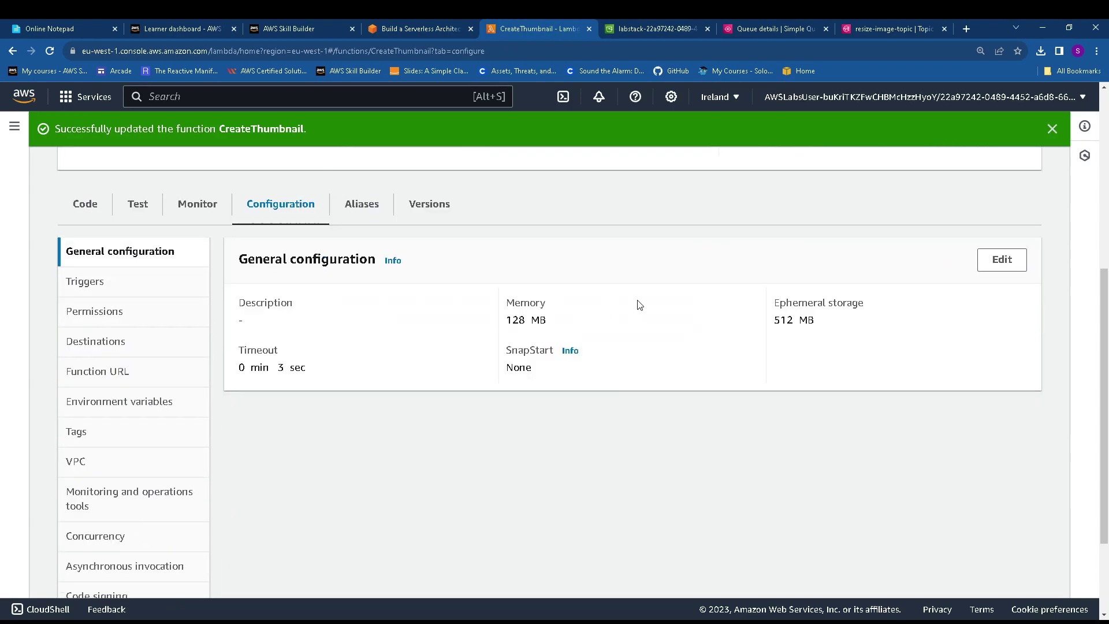
pyautogui.click(982, 260)
pyautogui.click(211, 292)
pyautogui.hotkey('ctrl', 'v')
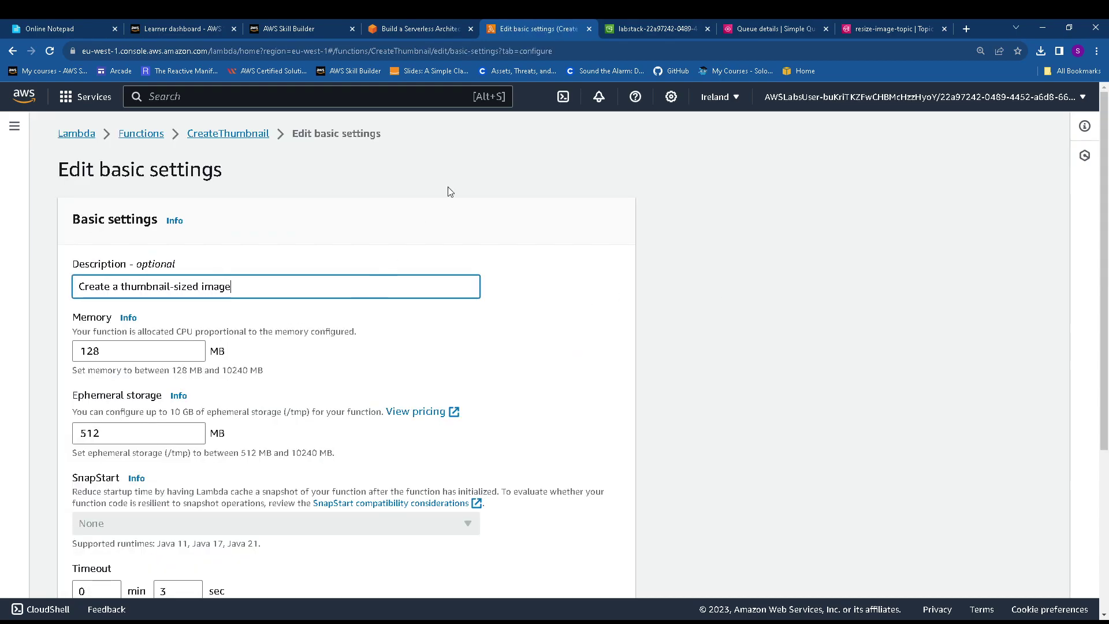
# - Check the remaining settings guidance and step 59 in the lab instructions, and save CreateThumbnail's basic settings
pyautogui.click(405, 30)
pyautogui.scroll(-1, 474, 437)
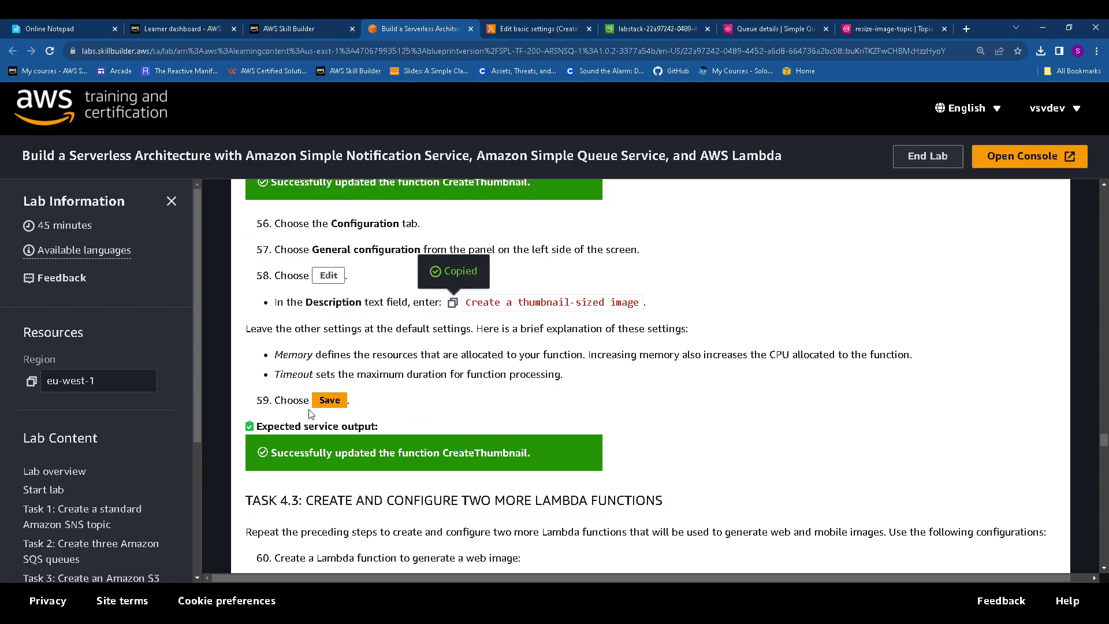
pyautogui.scroll(-1, 347, 423)
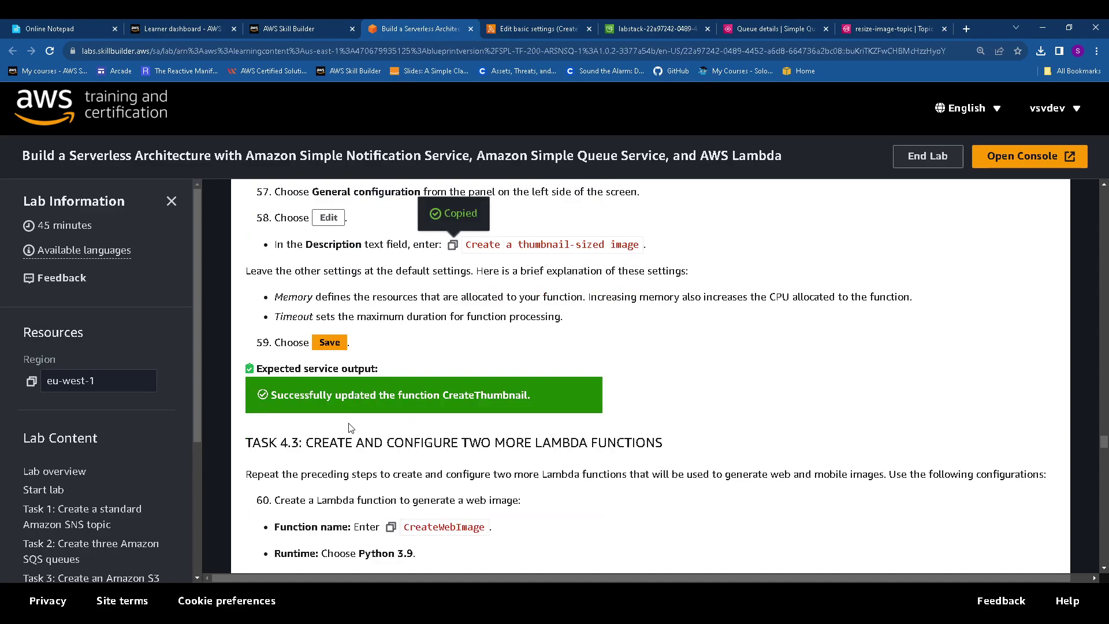
pyautogui.click(559, 23)
pyautogui.scroll(-5, 531, 458)
pyautogui.click(604, 573)
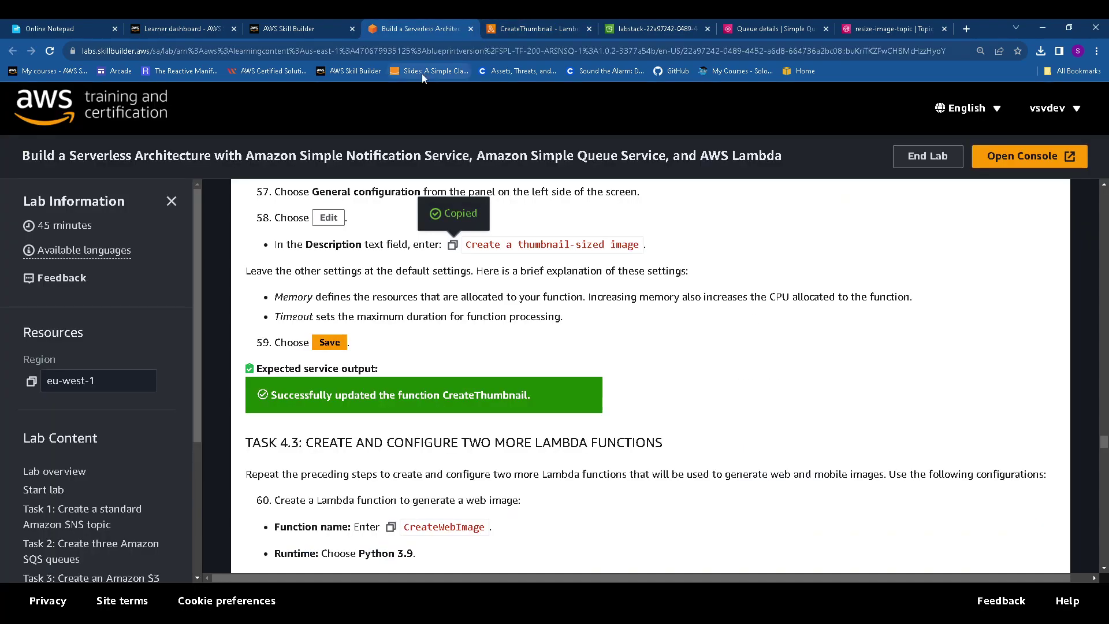
# - Following Task 4.3 of the lab instructions, start a new Lambda function authored from scratch and name it CreateWebImage
pyautogui.click(420, 29)
pyautogui.moveTo(247, 441); pyautogui.dragTo(741, 442)
pyautogui.scroll(-3, 676, 413)
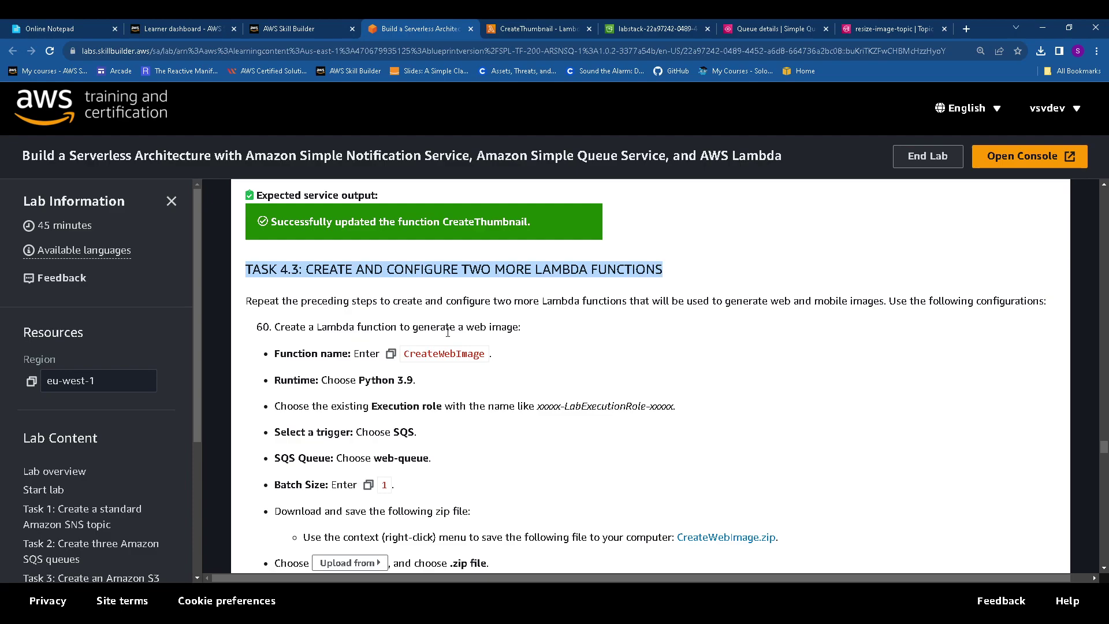
pyautogui.click(390, 353)
pyautogui.click(527, 26)
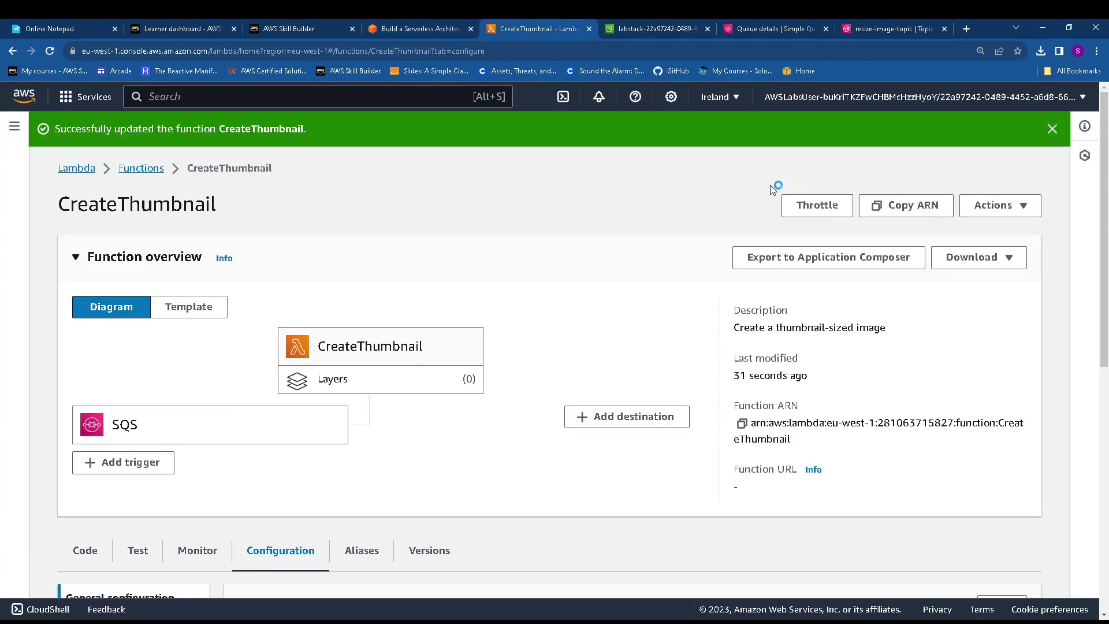
pyautogui.click(154, 169)
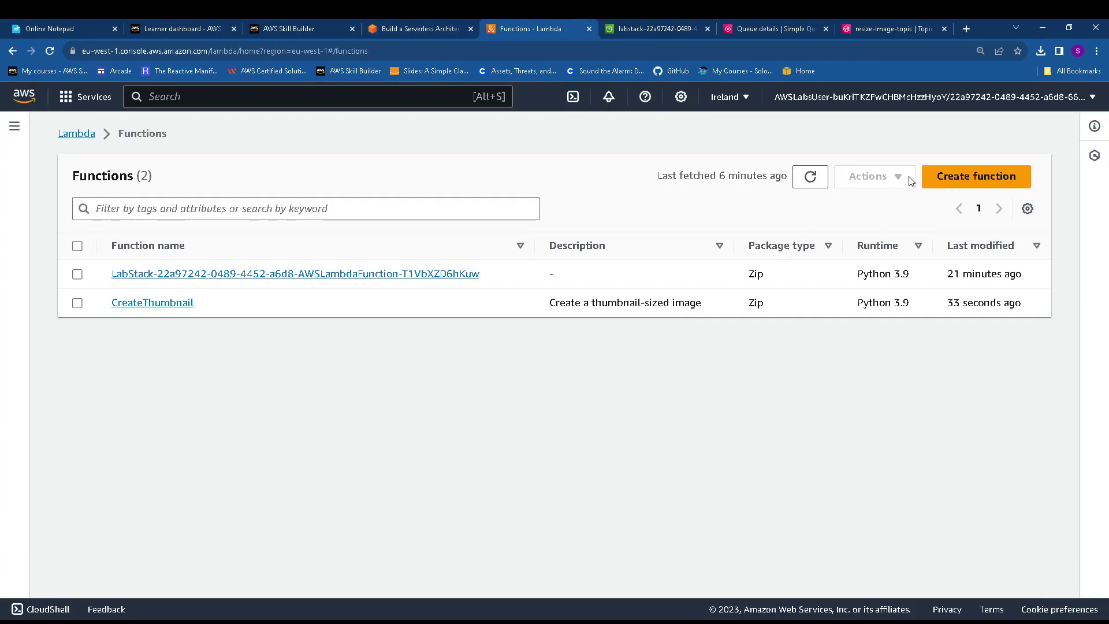
pyautogui.click(975, 181)
pyautogui.click(179, 381)
pyautogui.hotkey('ctrl', 'v')
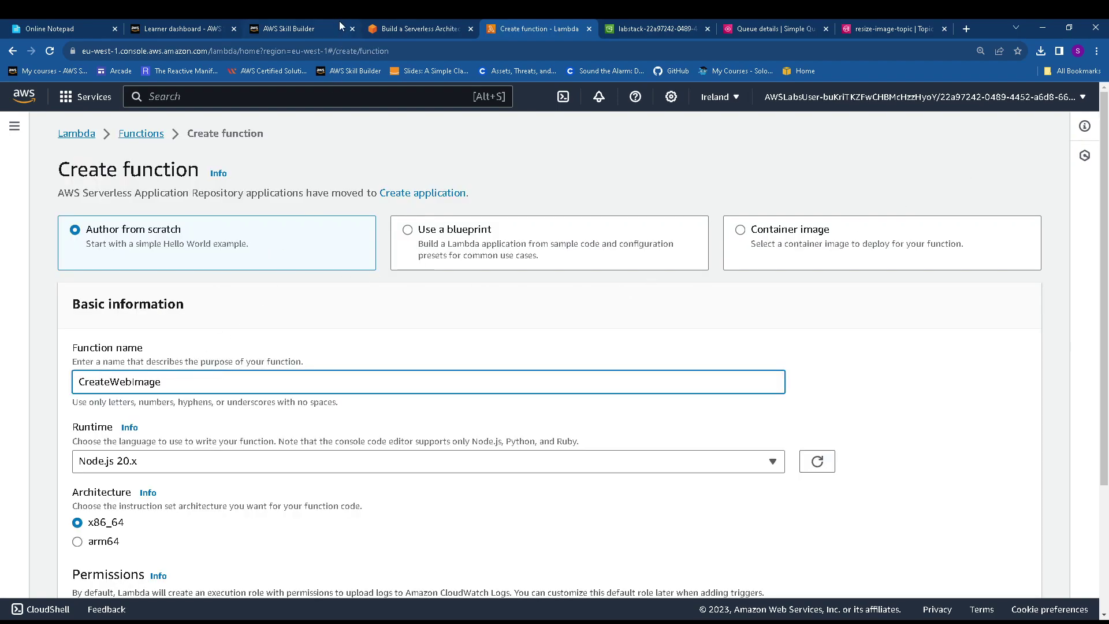
# - Check the required runtime in lab step 60 and set CreateWebImage's runtime to Python 3.9
pyautogui.click(418, 29)
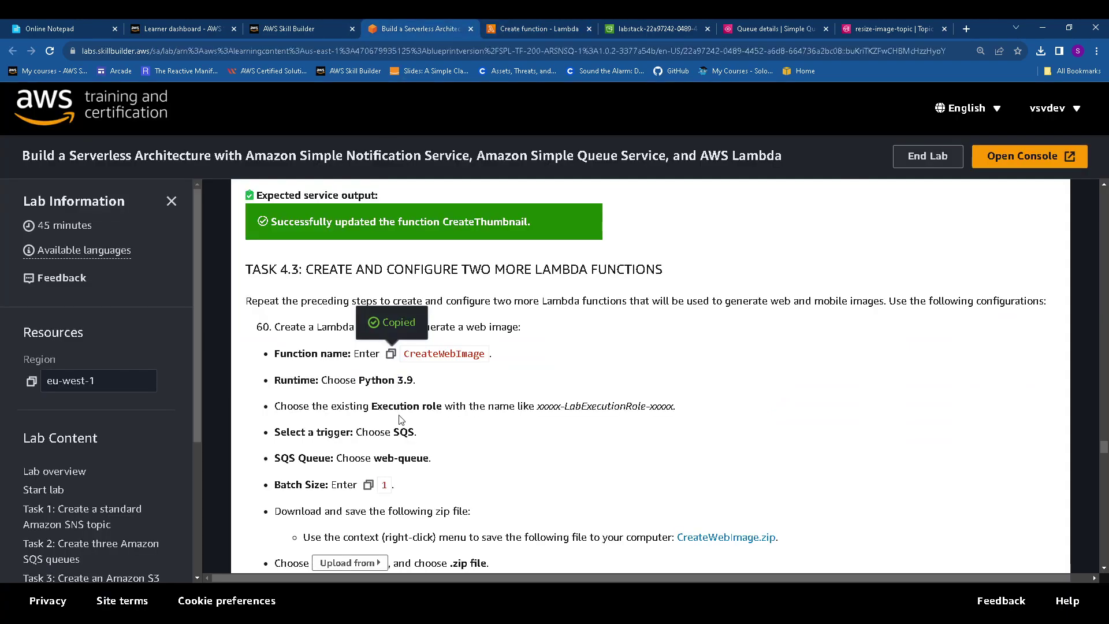
pyautogui.click(531, 26)
pyautogui.scroll(-3, 179, 312)
pyautogui.hotkey('alt', 'Tab')
pyautogui.click(215, 290)
pyautogui.scroll(-5, 213, 439)
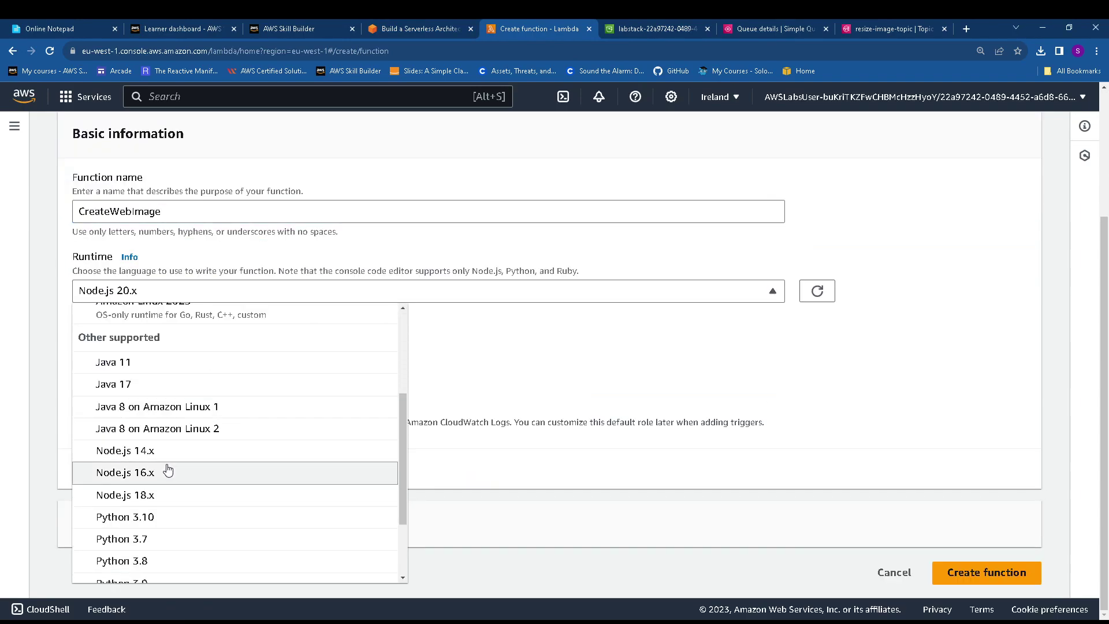
pyautogui.click(158, 480)
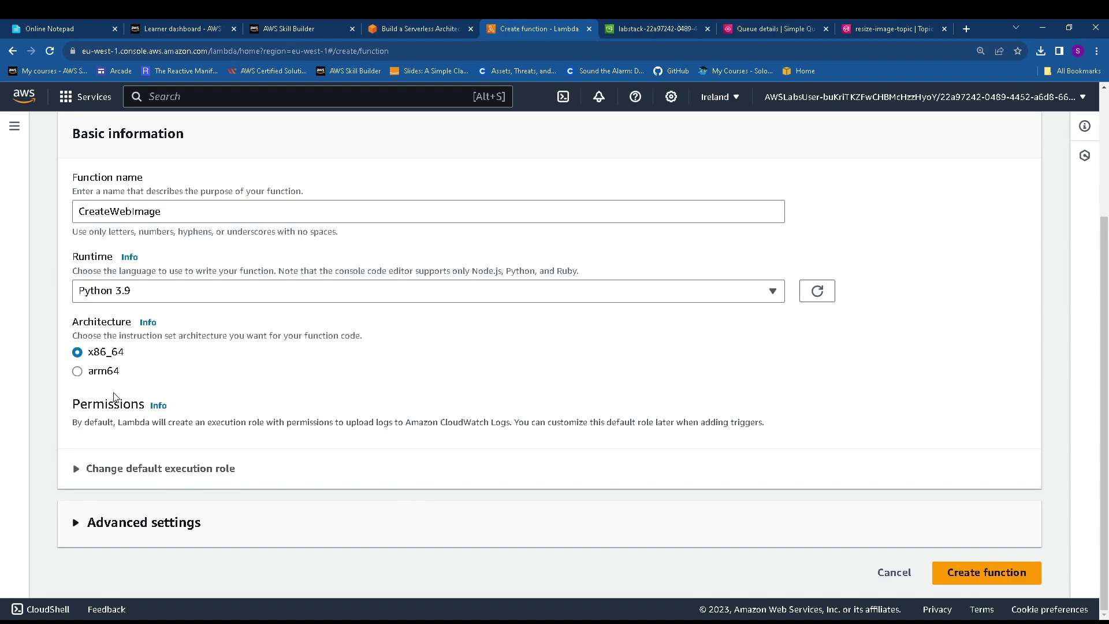
# - Change CreateWebImage's default execution role to the existing LabStack role containing LabExecutionRole
pyautogui.click(110, 468)
pyautogui.scroll(-2, 116, 462)
pyautogui.click(115, 429)
pyautogui.scroll(-1, 173, 465)
pyautogui.click(175, 465)
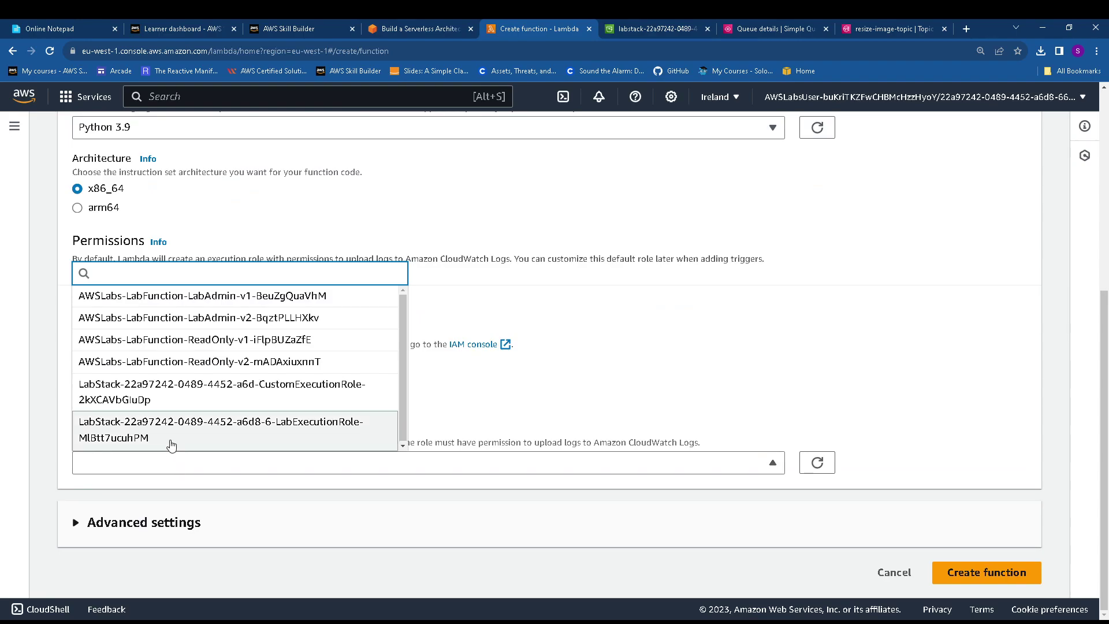
pyautogui.click(171, 443)
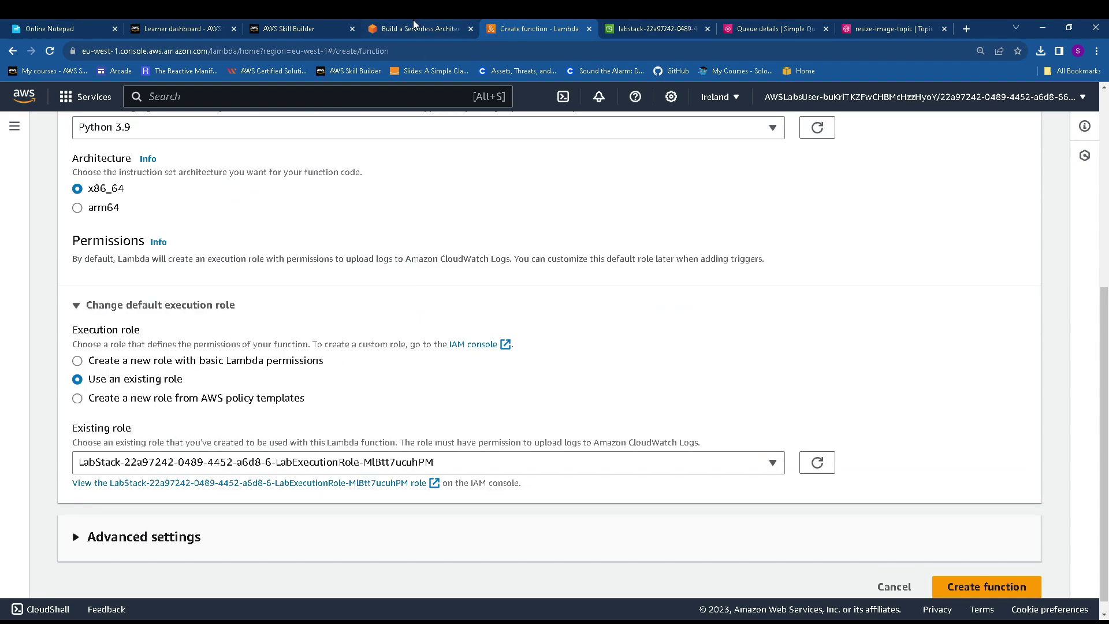
# - Check the execution role and trigger type in lab step 60, and create the CreateWebImage function
pyautogui.click(418, 29)
pyautogui.scroll(-3, 455, 278)
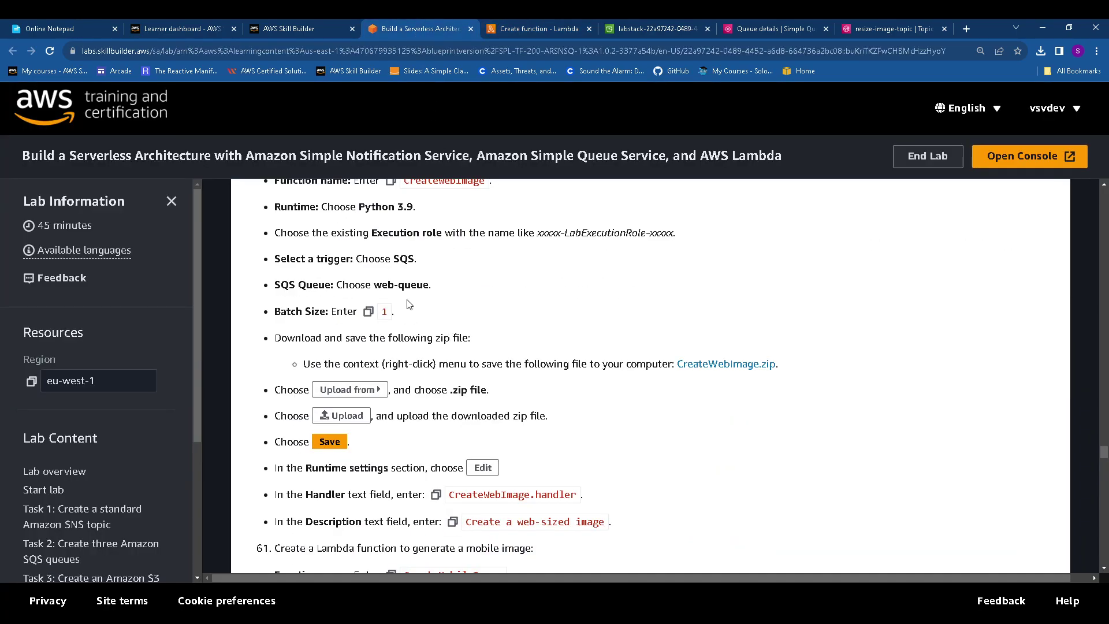
pyautogui.doubleClick(395, 259)
pyautogui.click(515, 27)
pyautogui.click(984, 586)
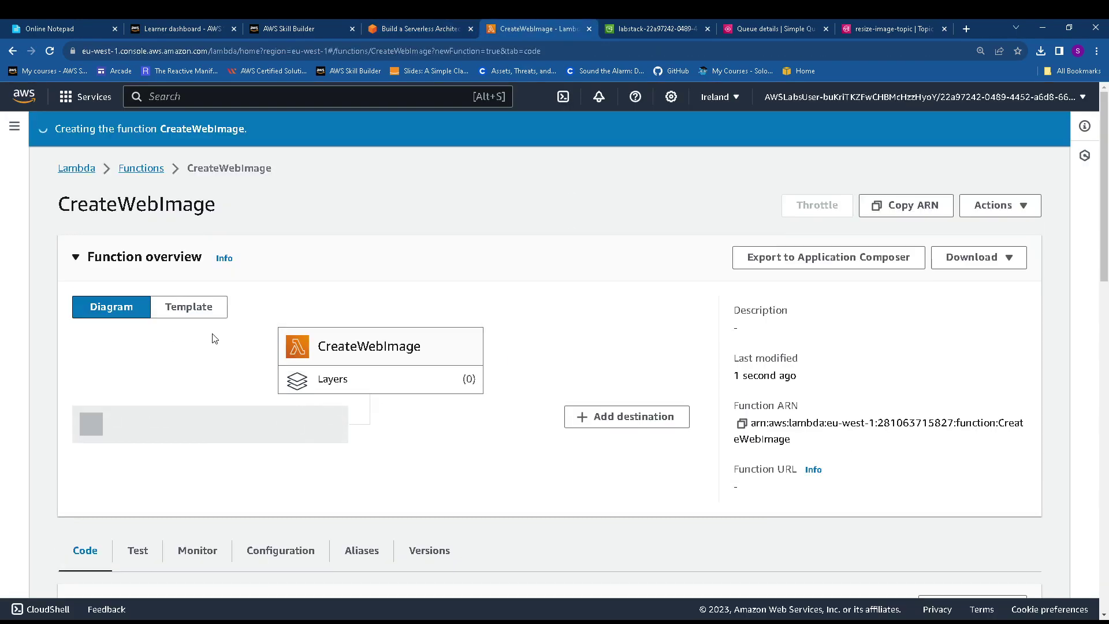
# - Start adding a trigger to CreateWebImage with SQS as its source
pyautogui.click(120, 417)
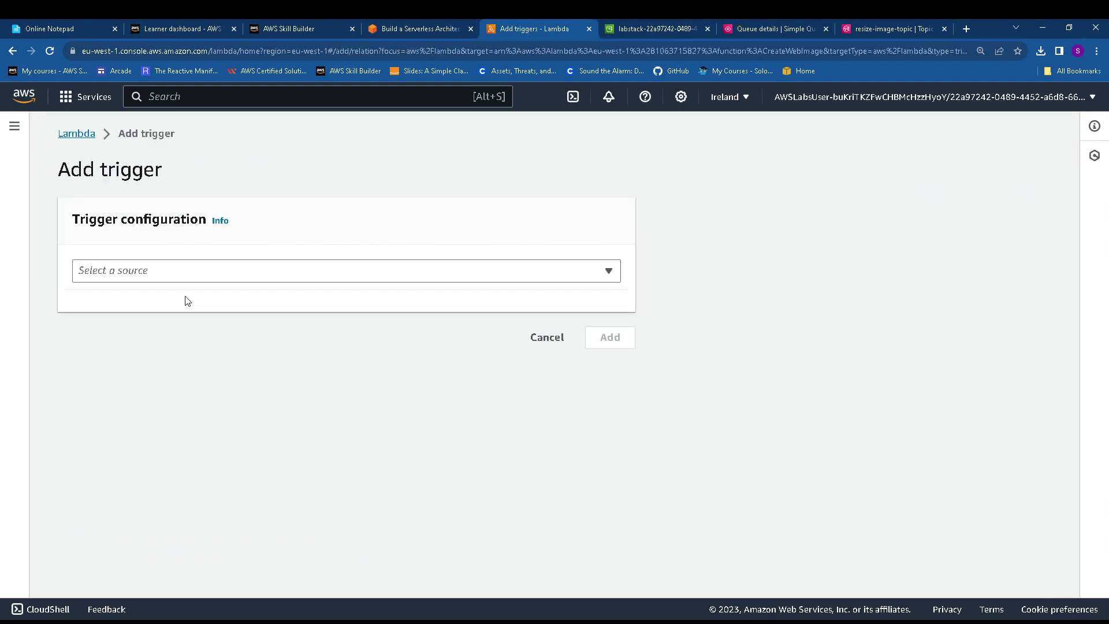
pyautogui.click(174, 272)
pyautogui.write('SQS')
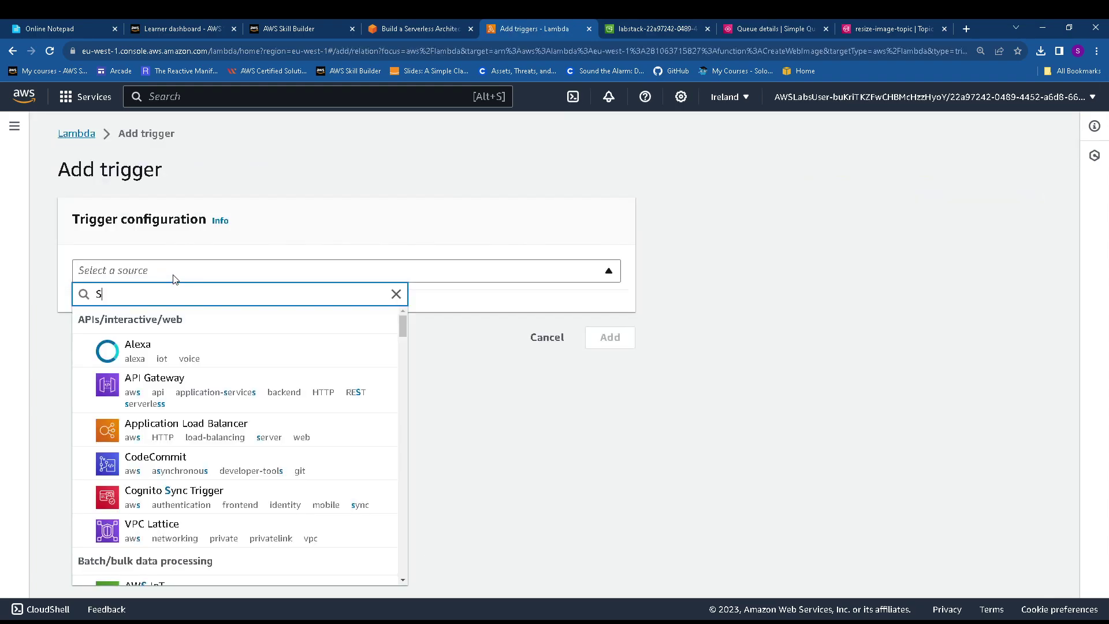
pyautogui.click(144, 349)
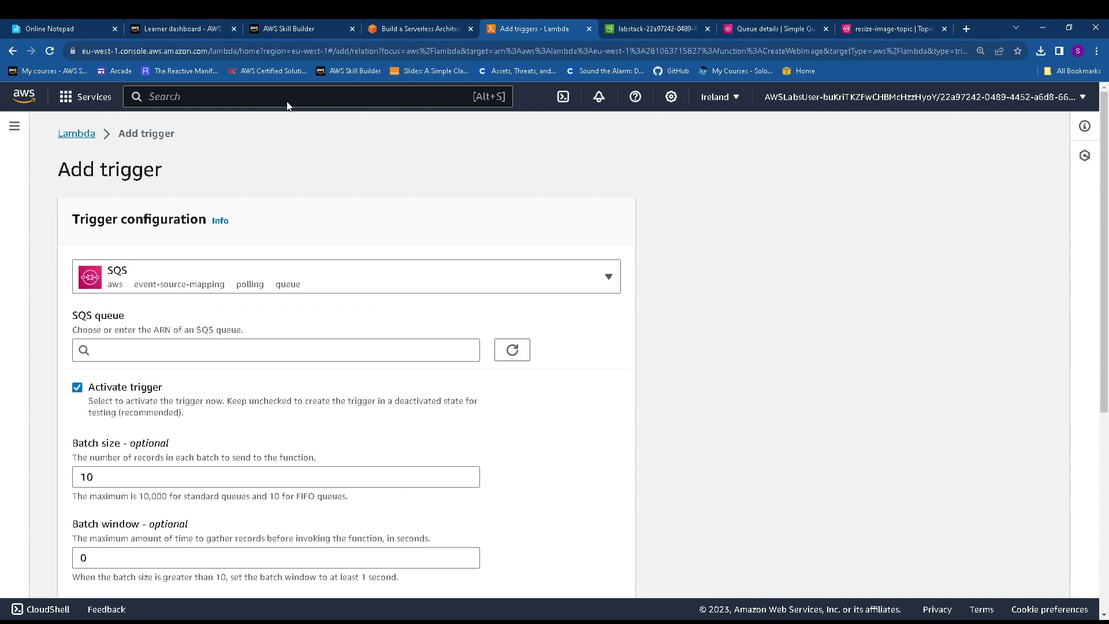
# - Check the required queue in the lab instructions, select web-queue as the trigger's SQS queue, and set the batch size to 1
pyautogui.click(400, 24)
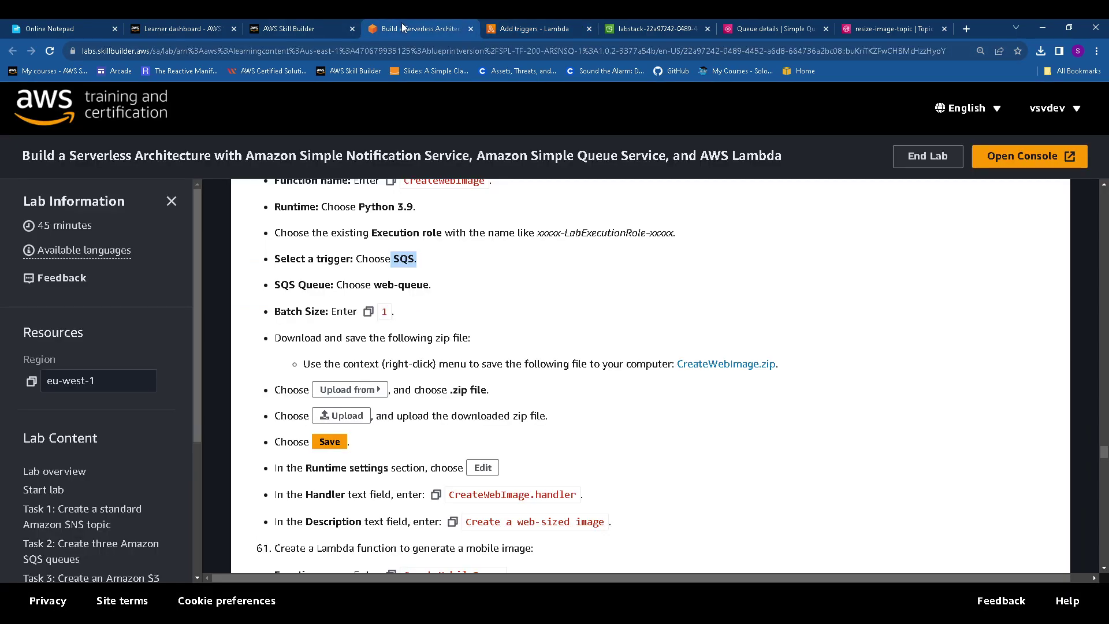
pyautogui.click(539, 24)
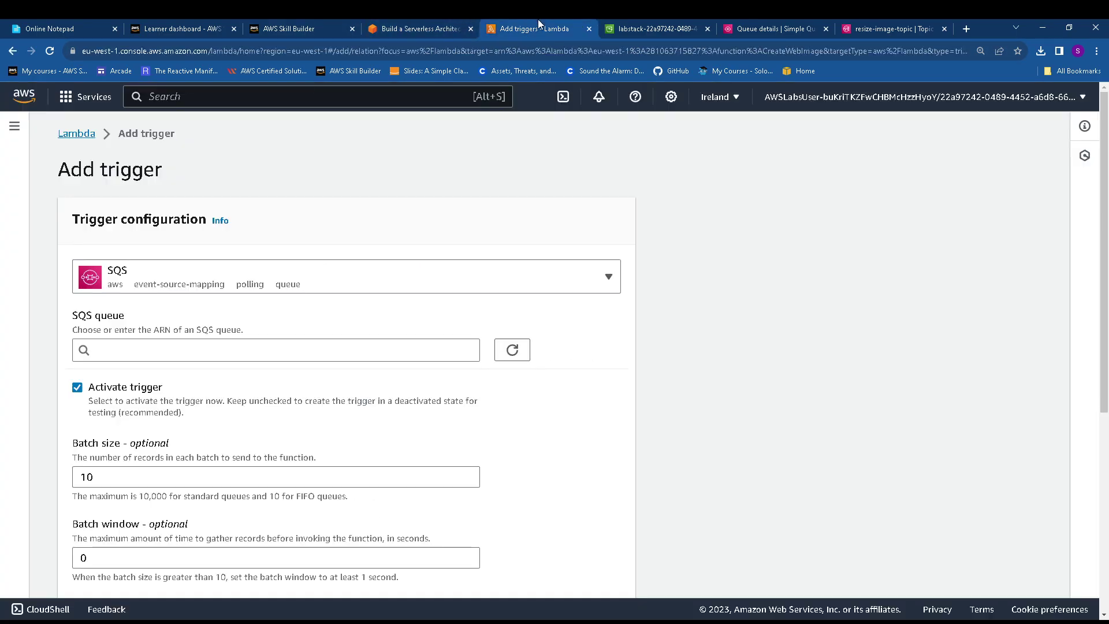
pyautogui.click(148, 350)
pyautogui.click(124, 416)
pyautogui.scroll(-3, 314, 409)
pyautogui.click(87, 304)
pyautogui.doubleClick(77, 304)
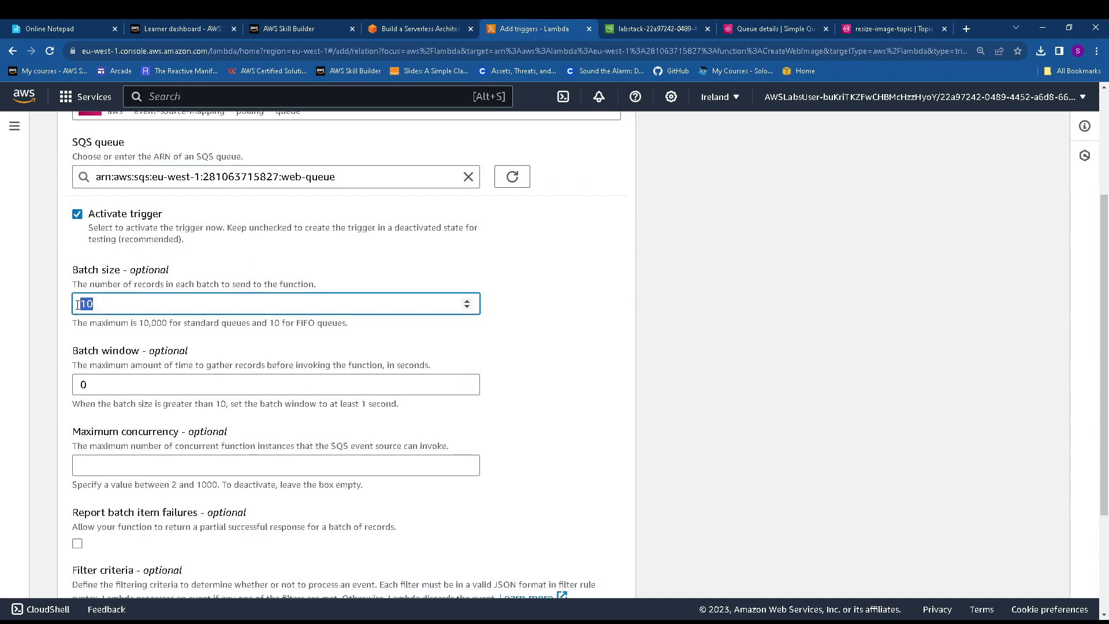
pyautogui.write('1')
# - Compare the queue and batch size with lab step 60 and add the SQS trigger to CreateWebImage
pyautogui.click(393, 34)
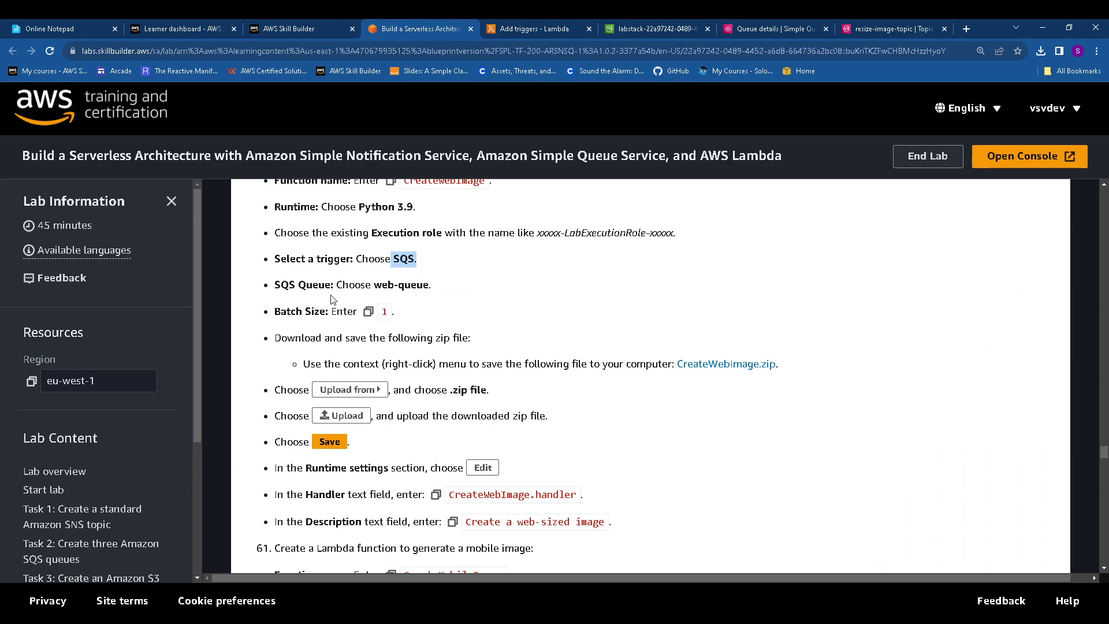
pyautogui.click(531, 24)
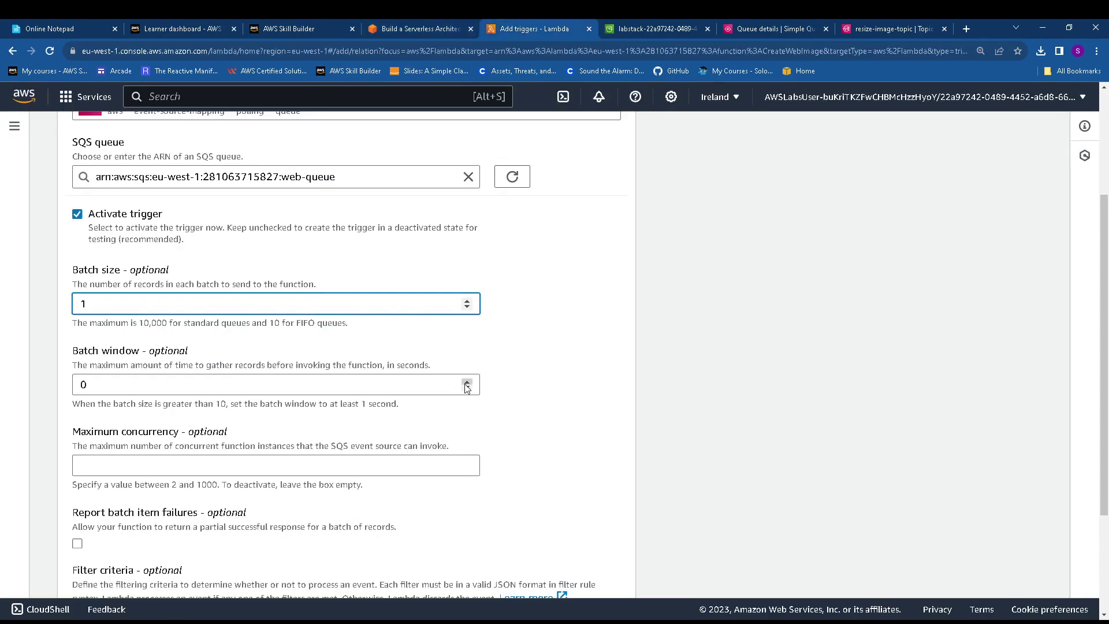
pyautogui.scroll(-3, 502, 462)
pyautogui.click(603, 574)
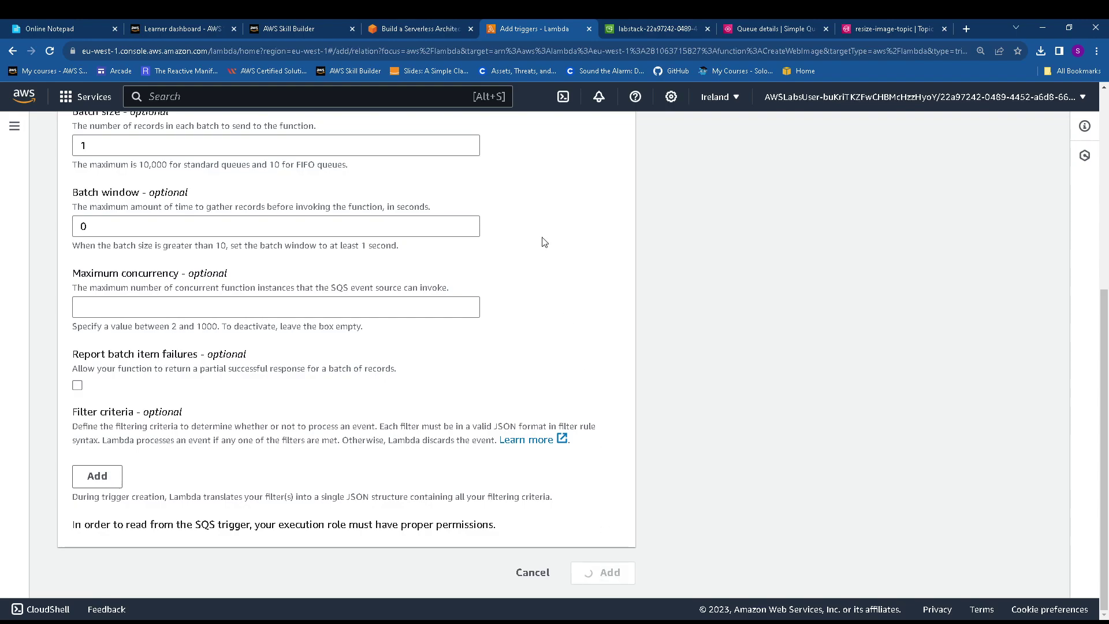
# - Download CreateWebImage.zip from step 60 of the lab instructions
pyautogui.click(436, 26)
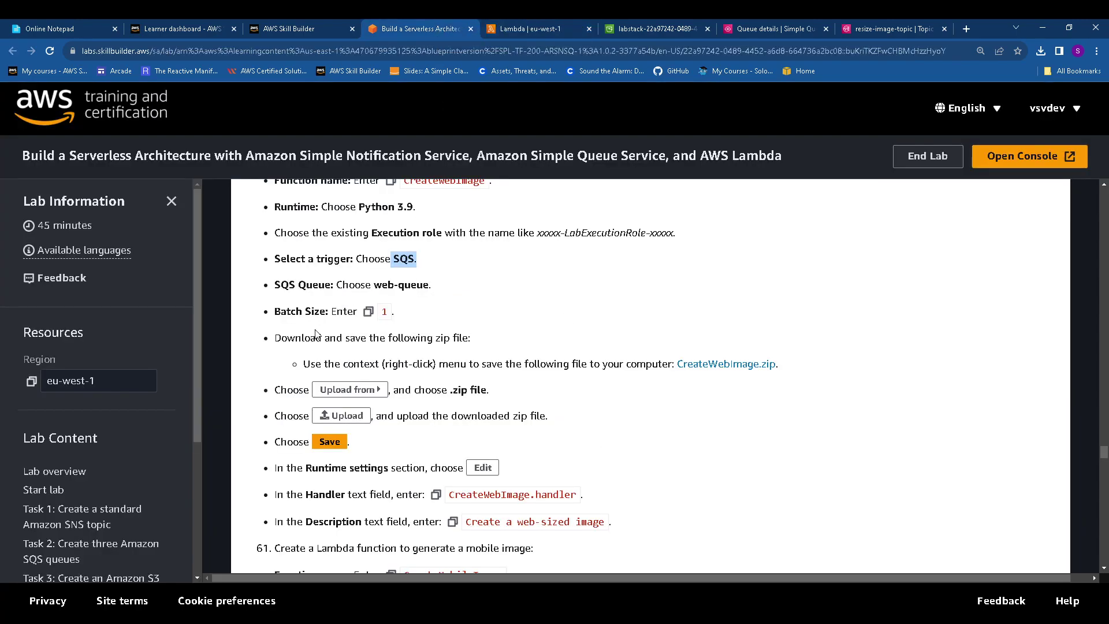
pyautogui.scroll(-1, 318, 329)
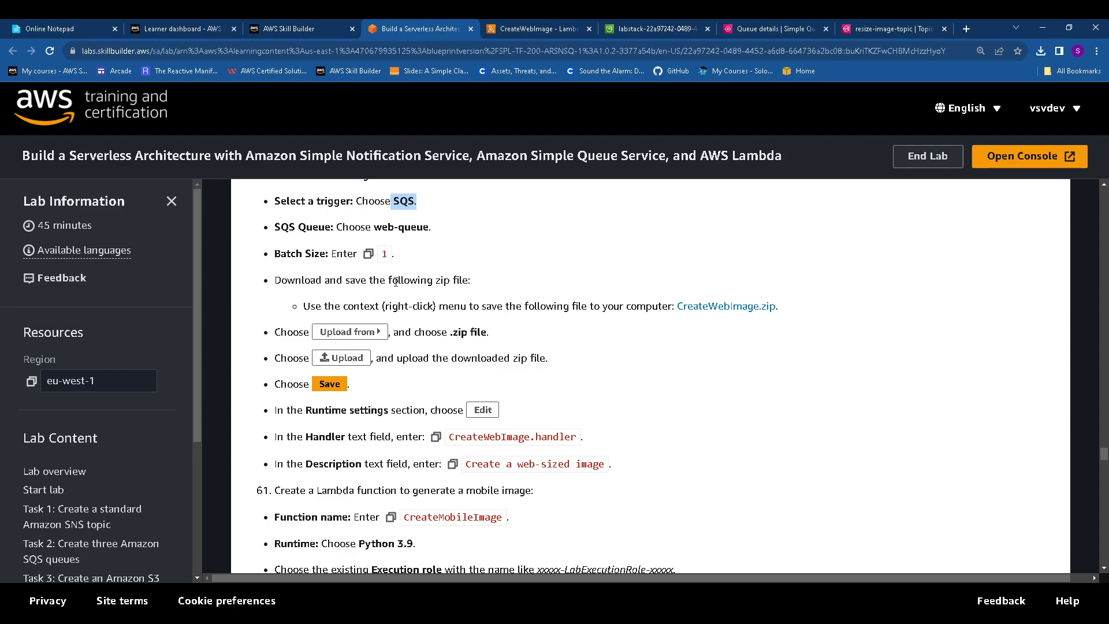
pyautogui.click(761, 306)
# - Upload CreateWebImage.zip as the CreateWebImage function's code source and save it
pyautogui.click(531, 29)
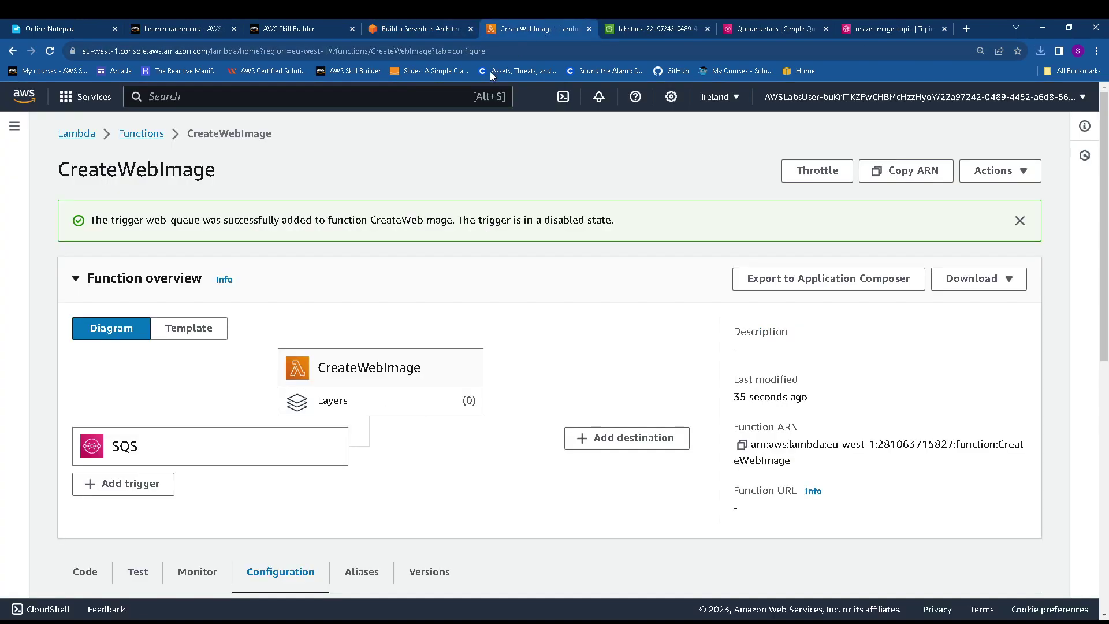
pyautogui.scroll(-4, 198, 407)
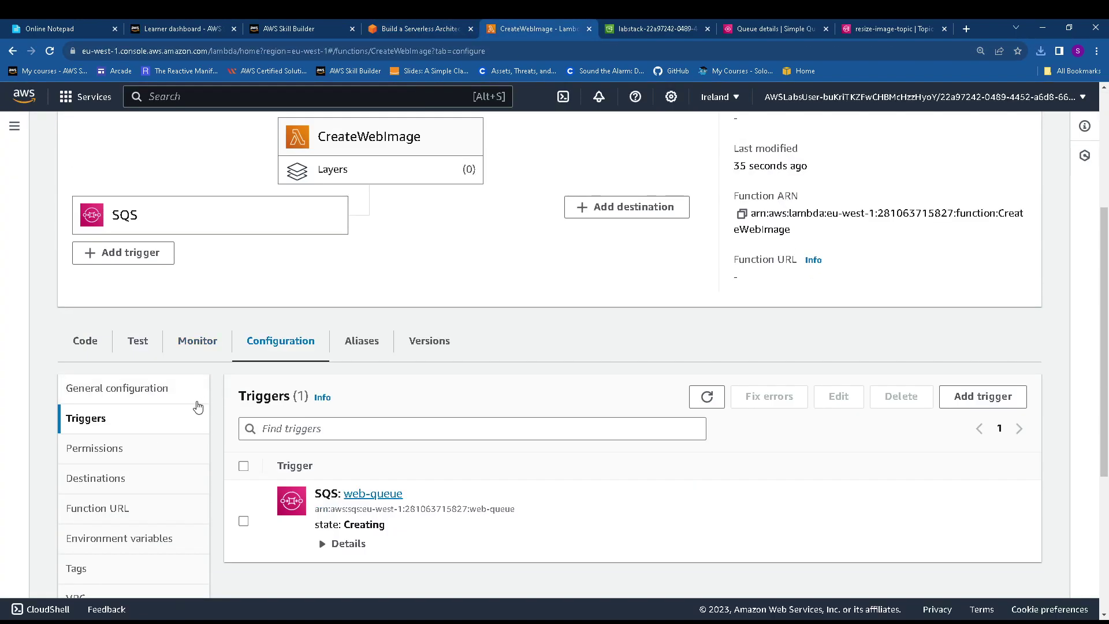
pyautogui.click(90, 346)
pyautogui.click(948, 404)
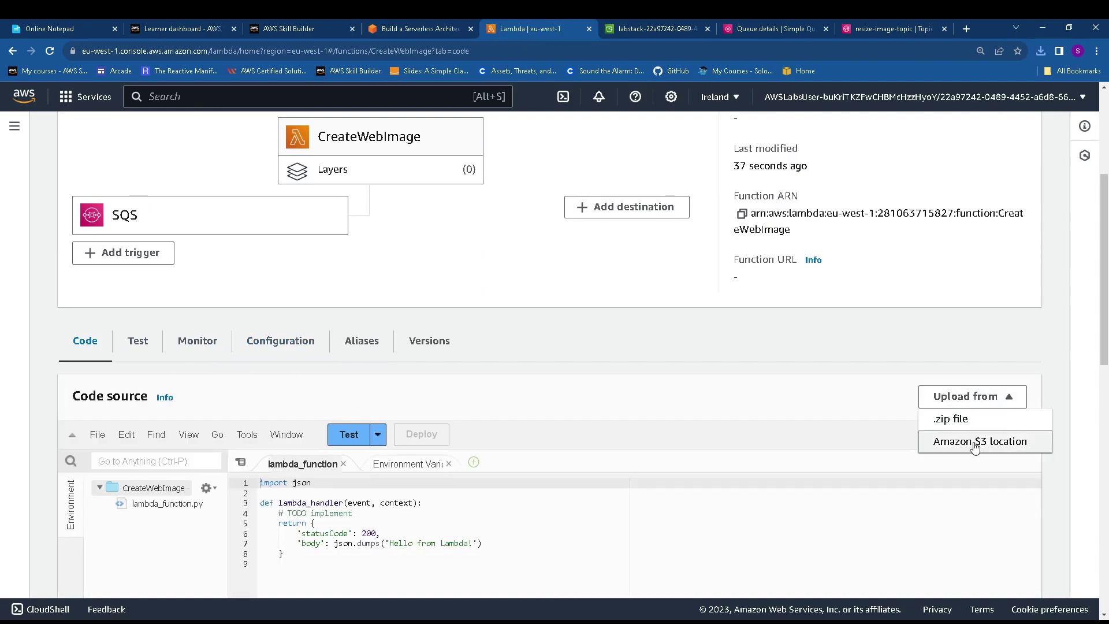
pyautogui.click(953, 420)
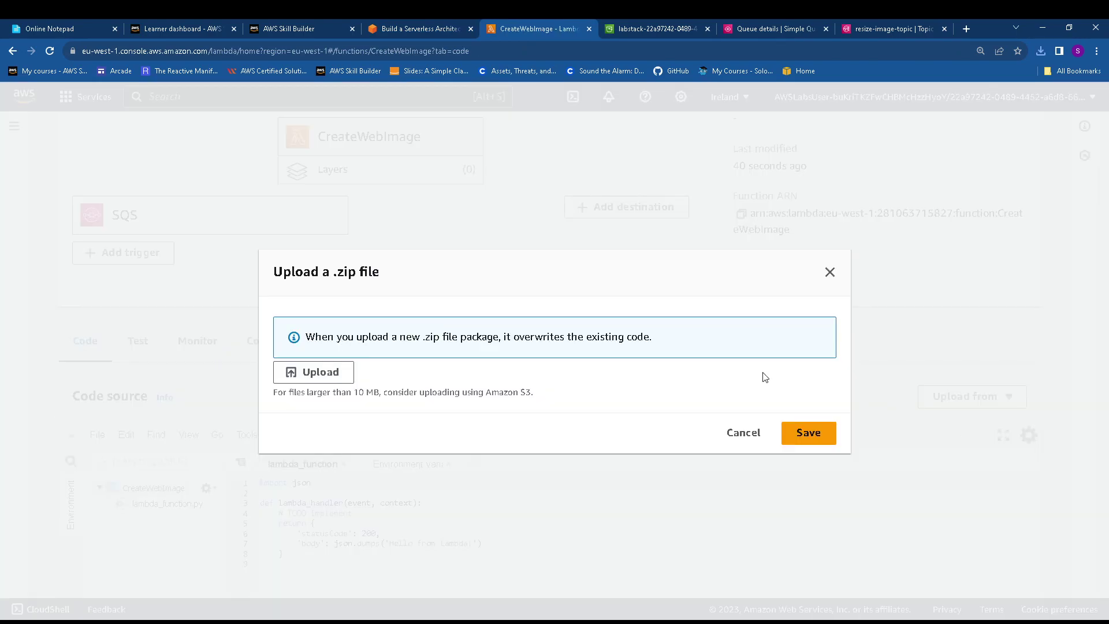
pyautogui.click(346, 369)
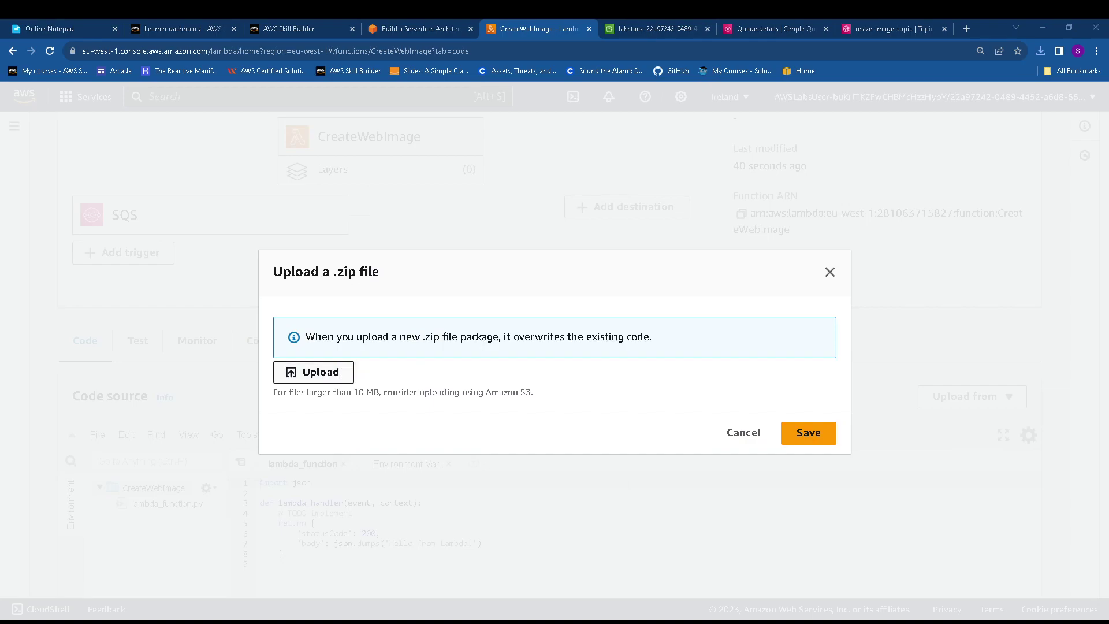
pyautogui.click(868, 438)
pyautogui.click(810, 456)
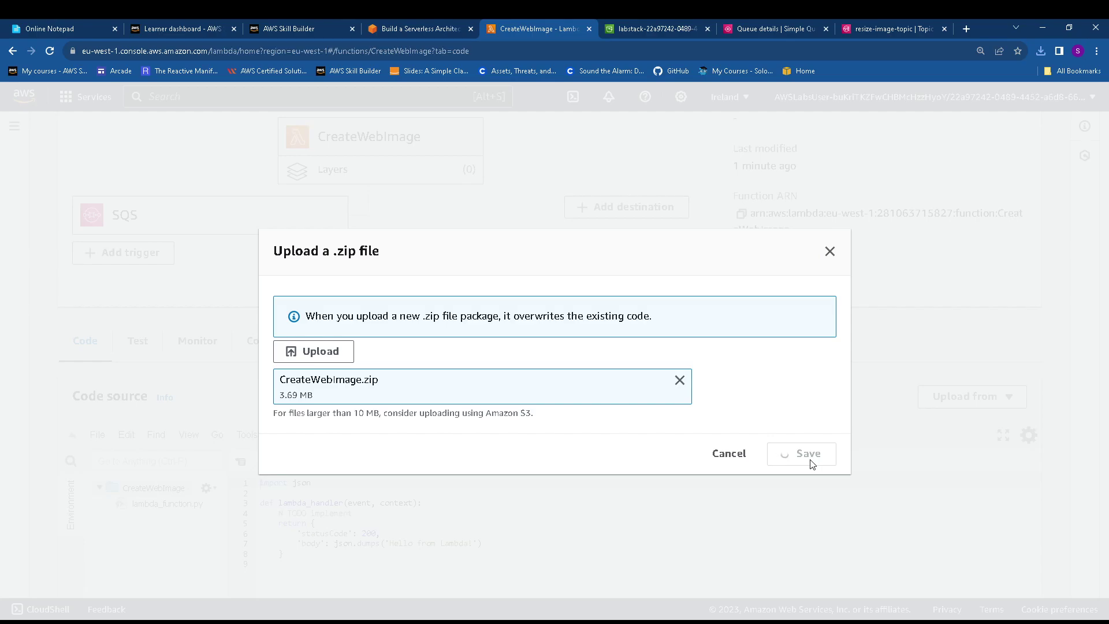
# - Copy the handler from lab step 60 and enter CreateWebImage.handler as the handler in CreateWebImage's runtime settings
pyautogui.click(402, 28)
pyautogui.scroll(-2, 455, 353)
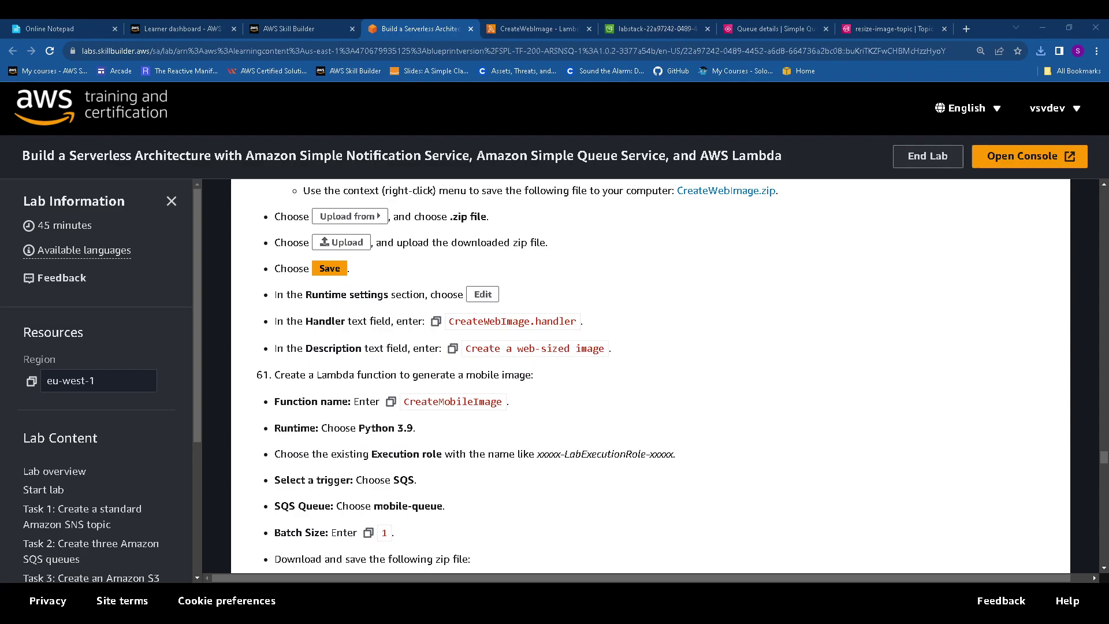
pyautogui.click(436, 321)
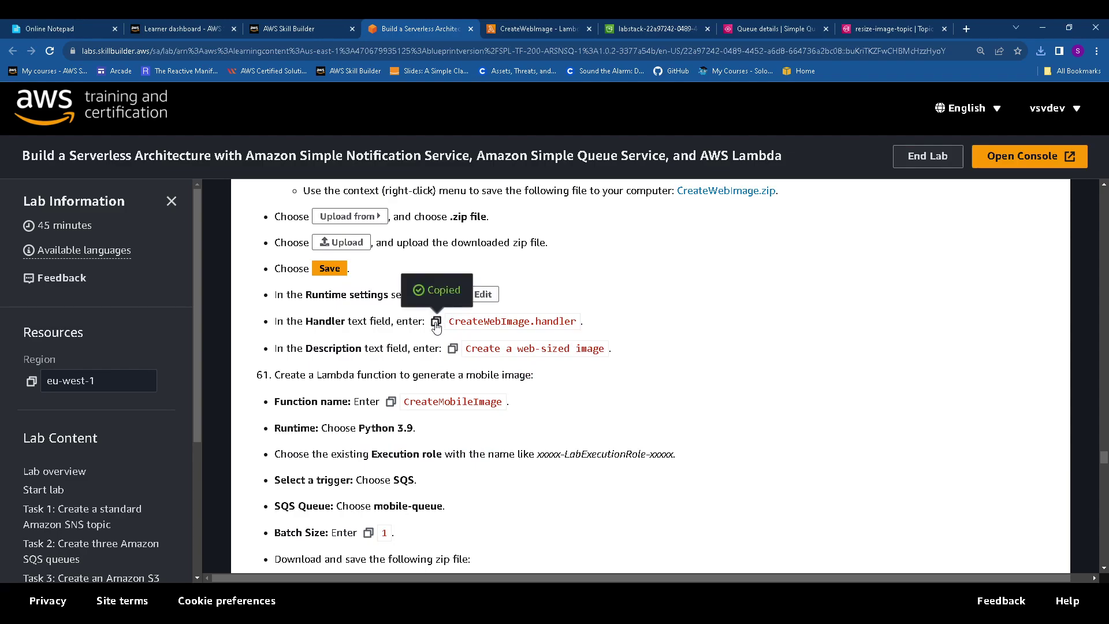
pyautogui.click(569, 29)
pyautogui.scroll(-2, 430, 370)
pyautogui.scroll(-4, 347, 404)
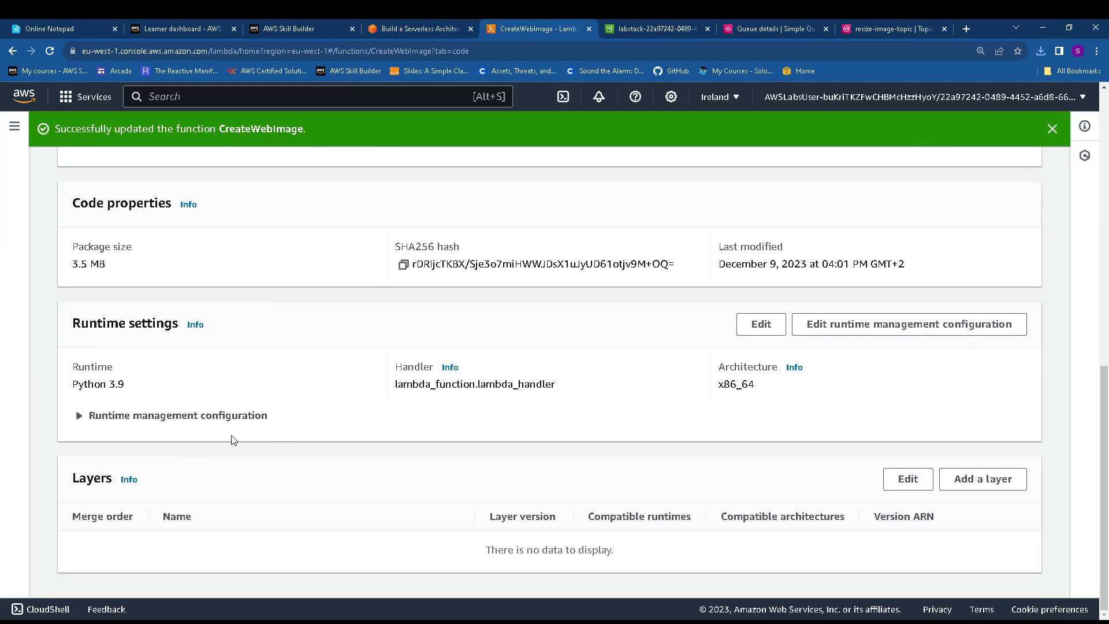
pyautogui.click(761, 324)
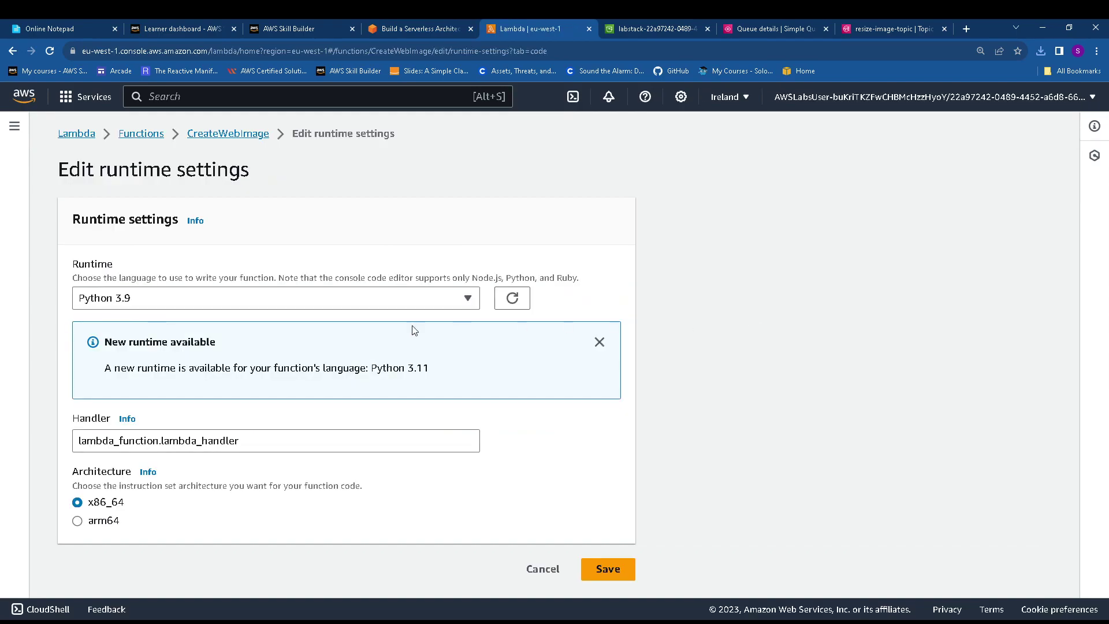
pyautogui.moveTo(249, 443); pyautogui.dragTo(71, 440)
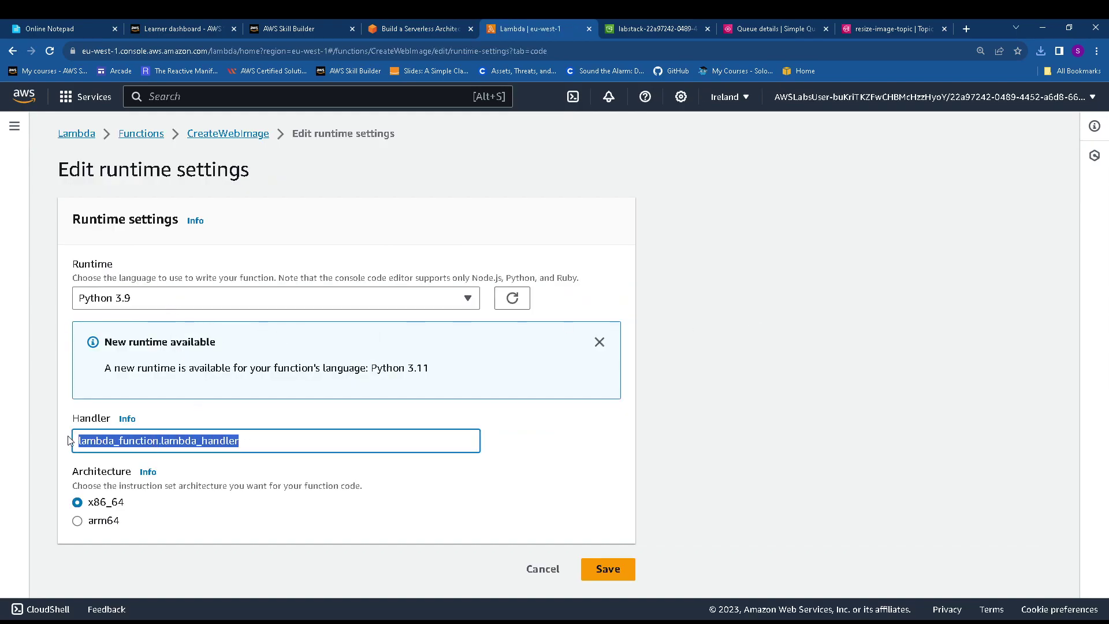
pyautogui.hotkey('ctrl', 'v')
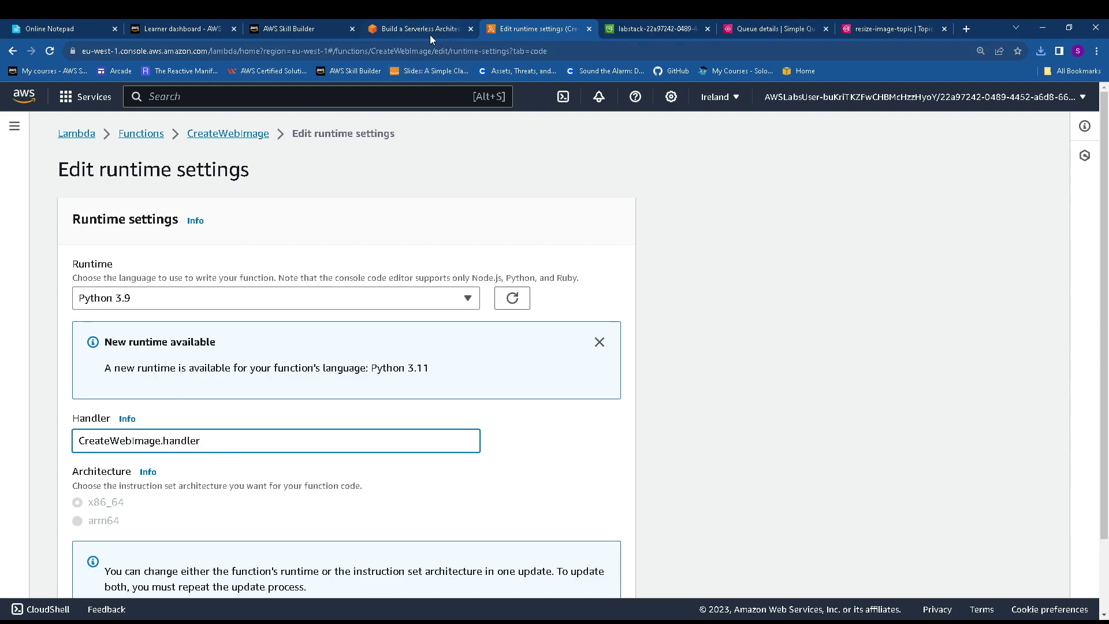
# - Copy the description "Create a web-sized image" from lab step 60, and save CreateWebImage's runtime settings
pyautogui.click(430, 35)
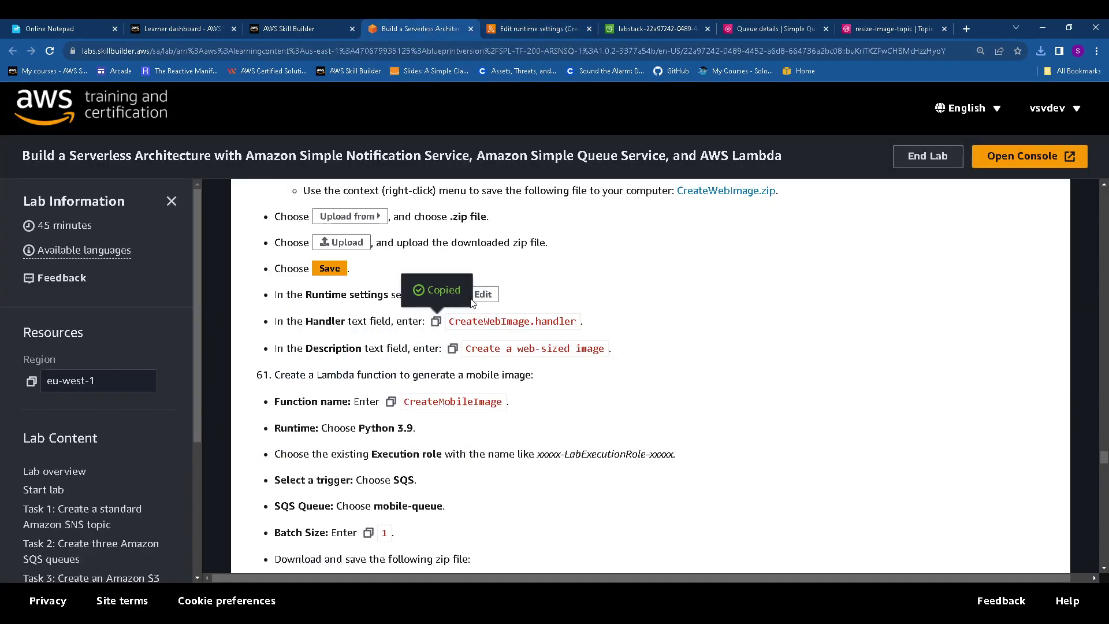
pyautogui.click(452, 350)
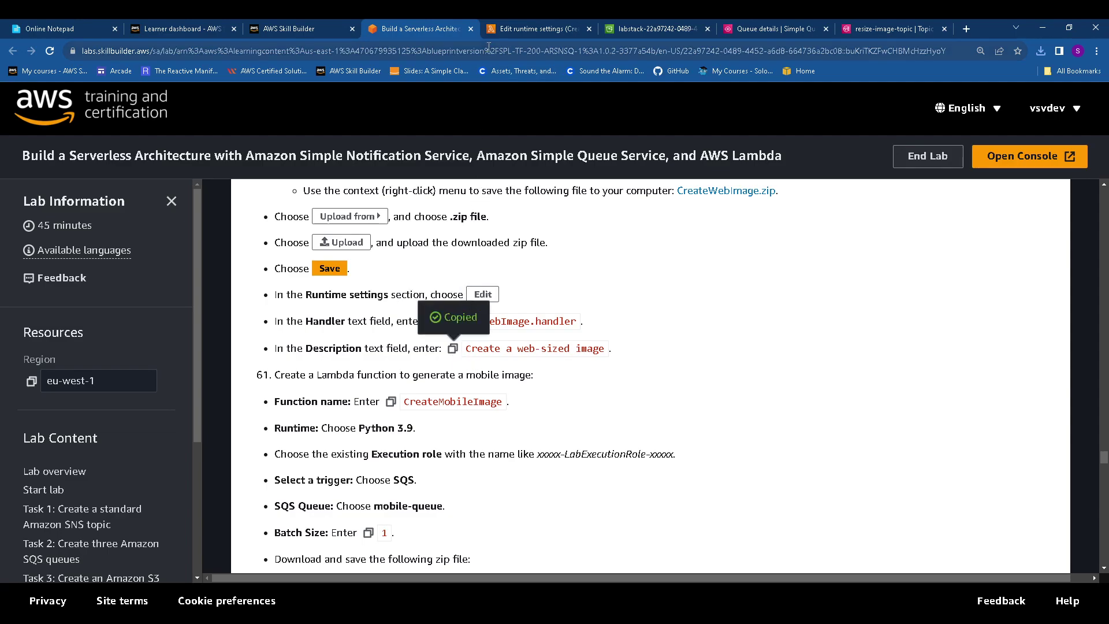
pyautogui.click(513, 24)
pyautogui.scroll(-2, 383, 365)
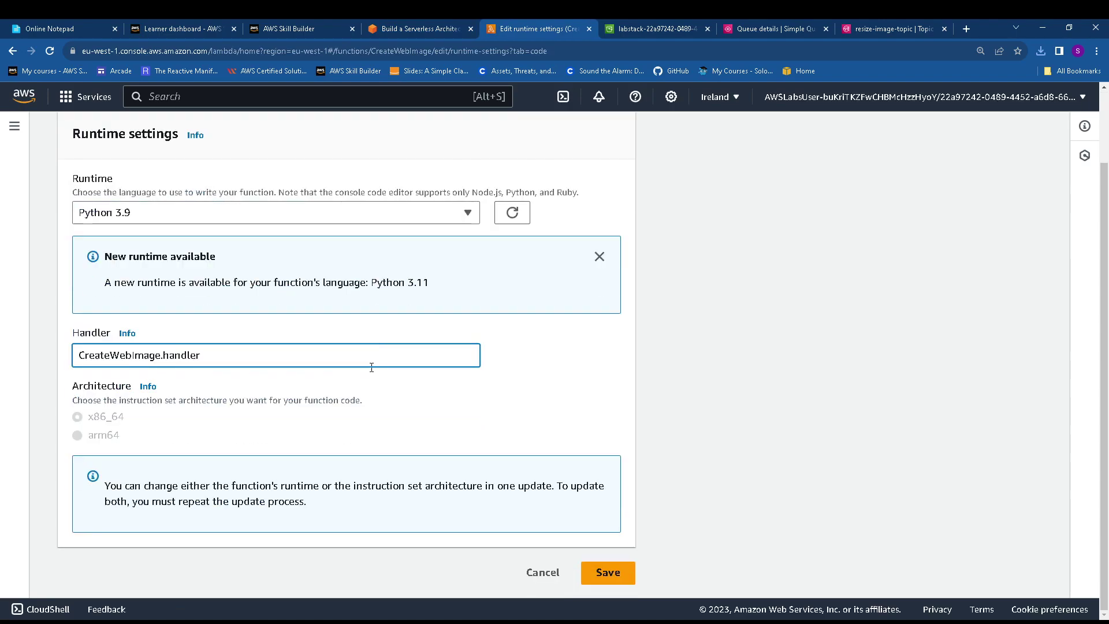
pyautogui.click(608, 573)
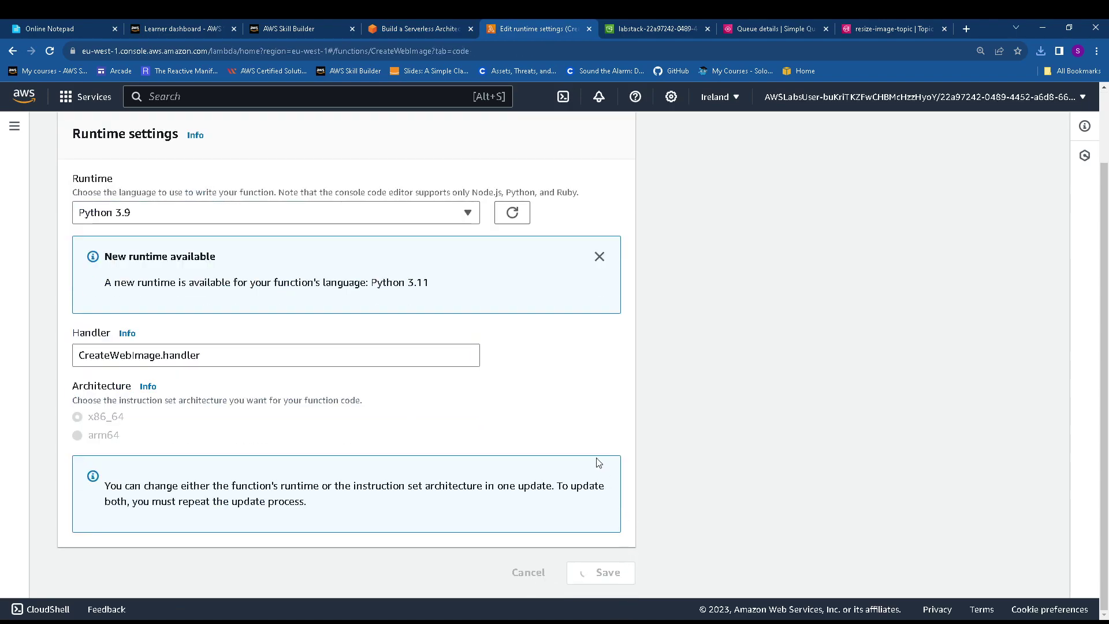
# - Set CreateWebImage's description to "Create a web-sized image" in its general configuration and save it
pyautogui.scroll(-6, 418, 378)
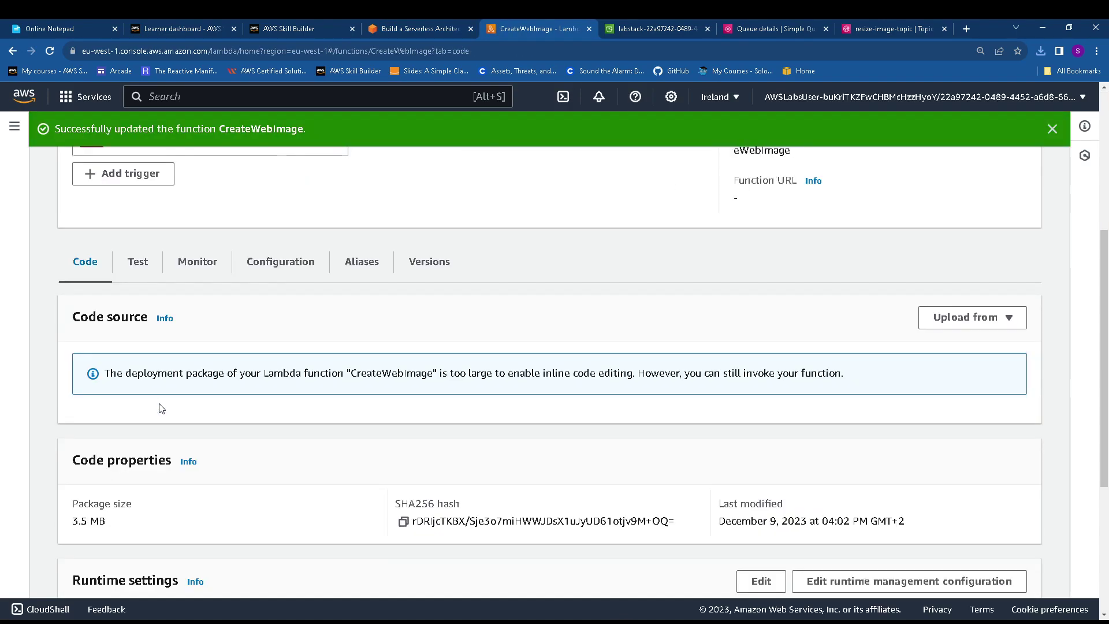
pyautogui.click(266, 209)
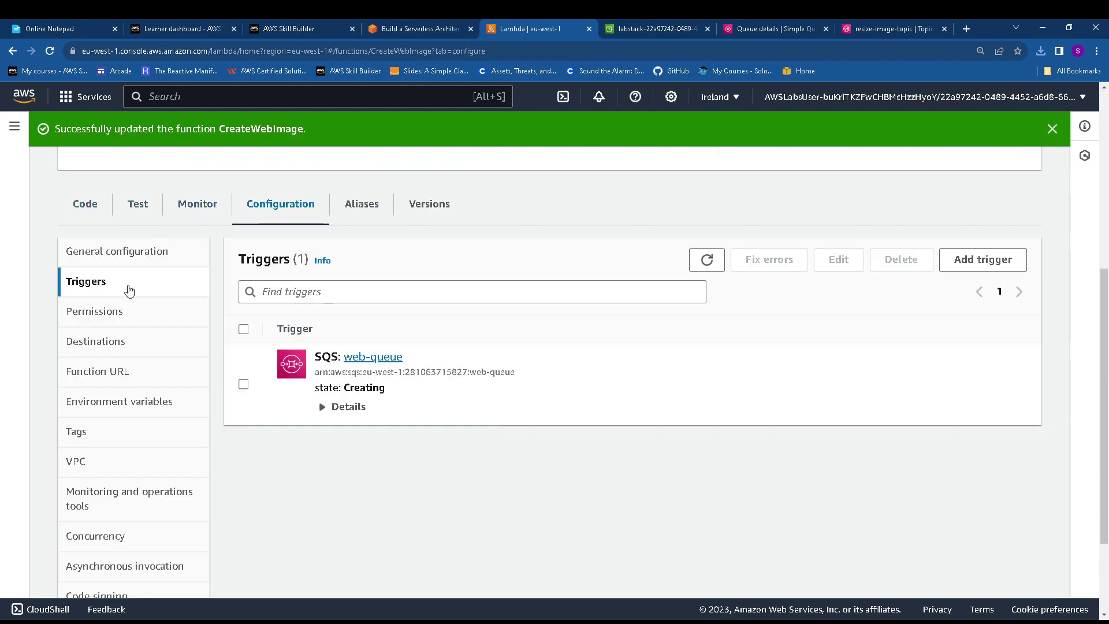
pyautogui.click(123, 252)
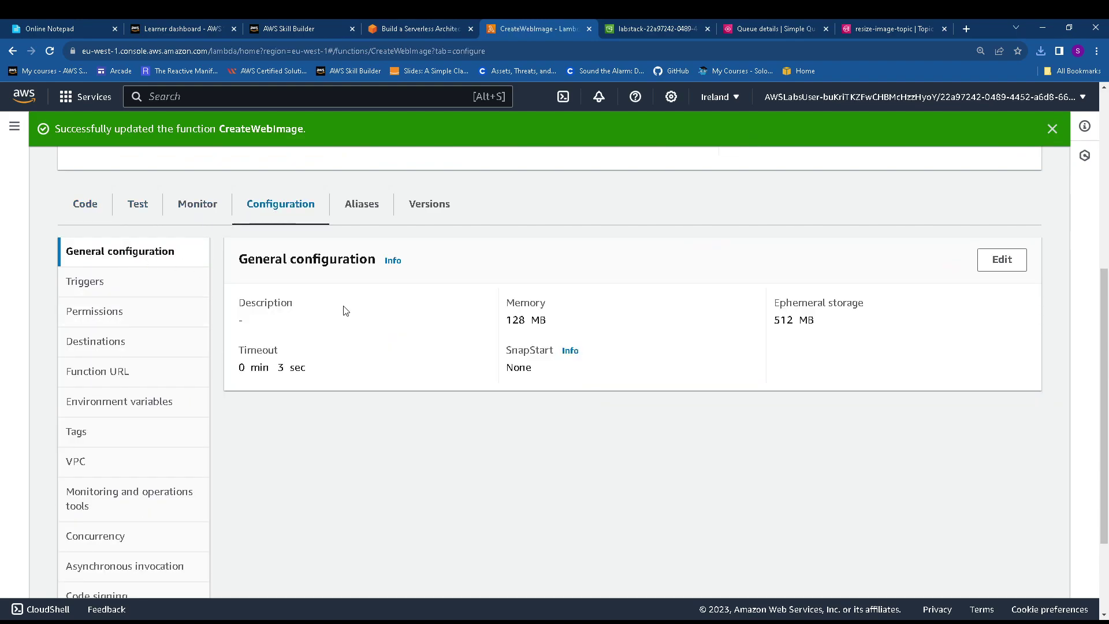
pyautogui.click(1011, 261)
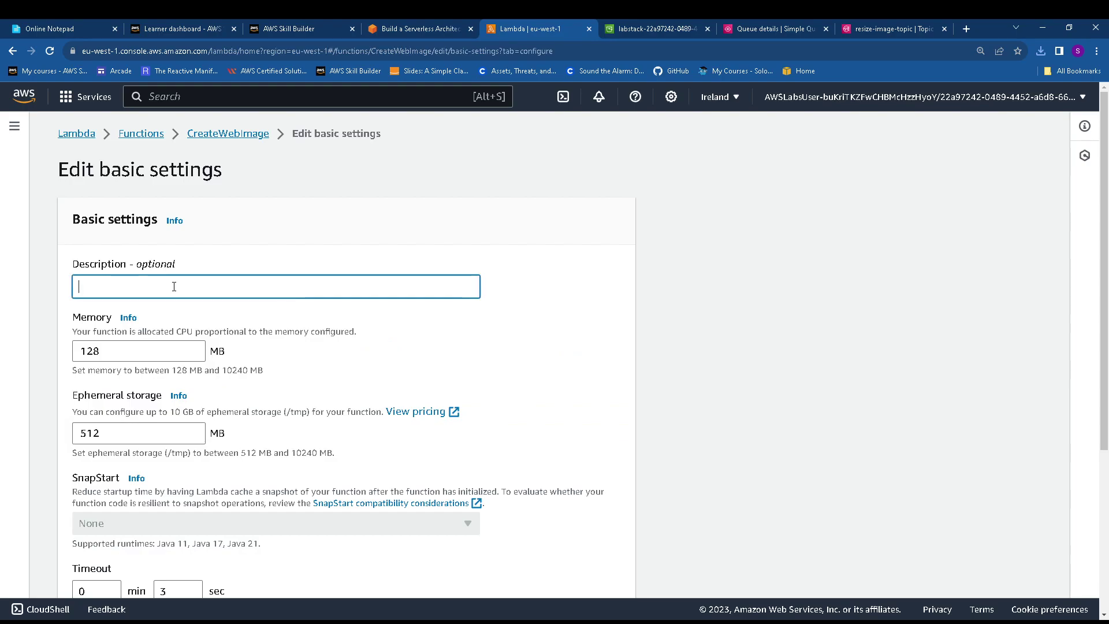
pyautogui.write('Create a web-sized image')
pyautogui.scroll(-4, 621, 437)
pyautogui.click(603, 572)
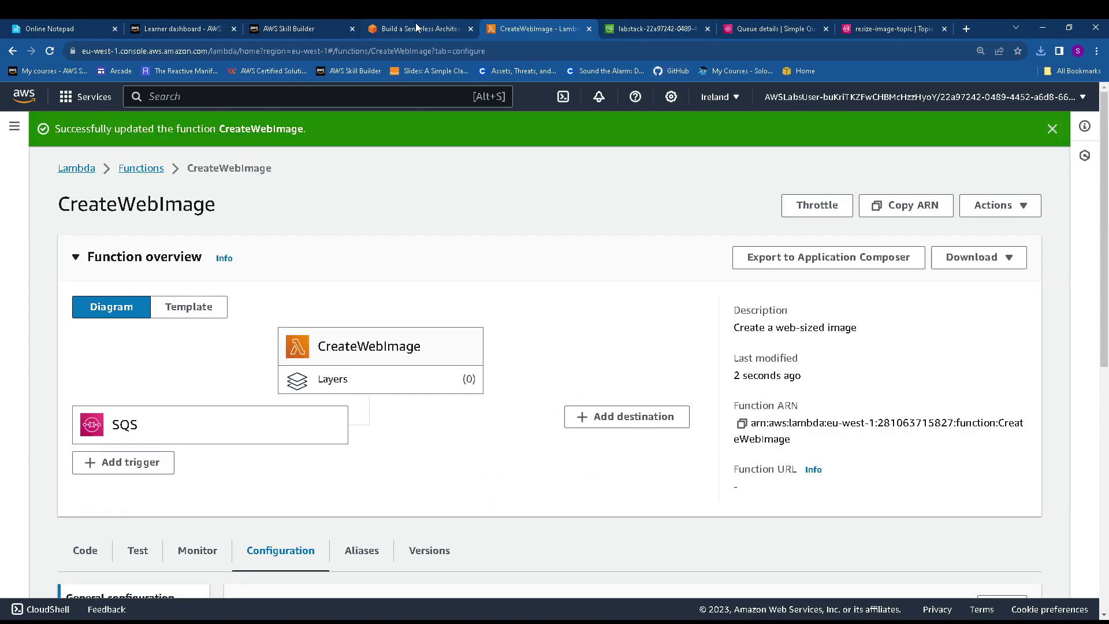
# - Copy the function name from lab step 61 and start a new Lambda function named CreateMobileImage
pyautogui.click(414, 25)
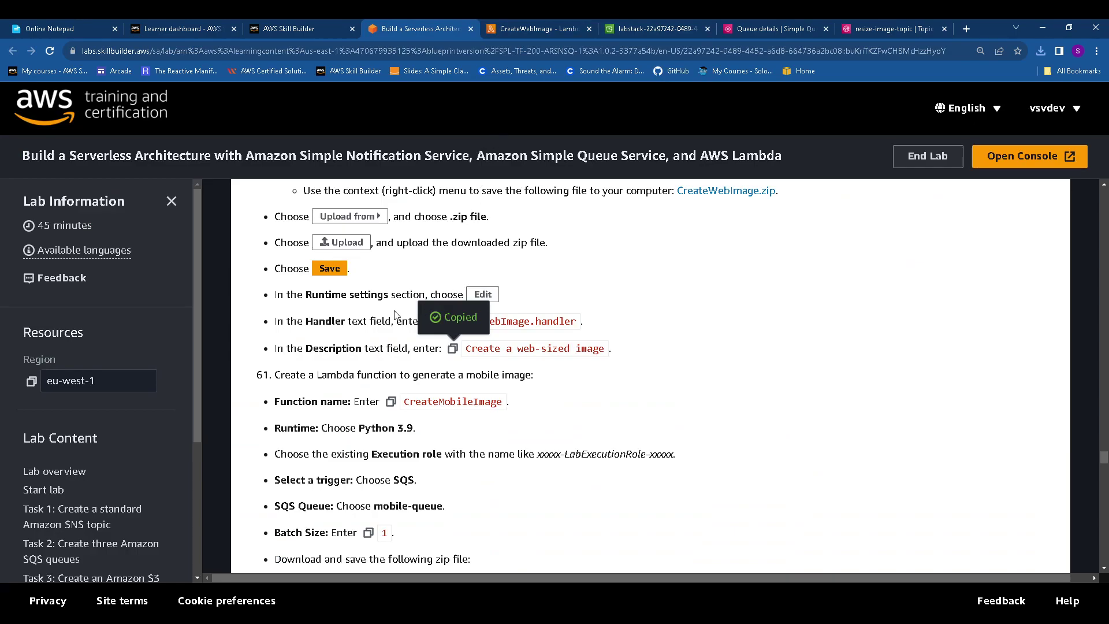
pyautogui.scroll(-1, 395, 314)
pyautogui.scroll(-1, 375, 318)
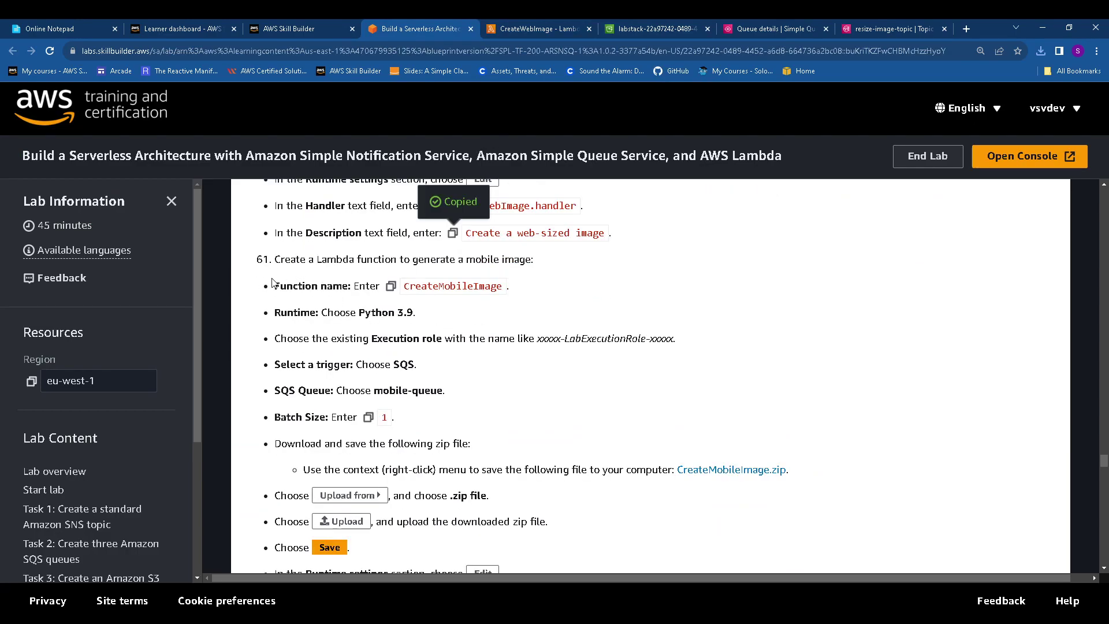
pyautogui.click(391, 287)
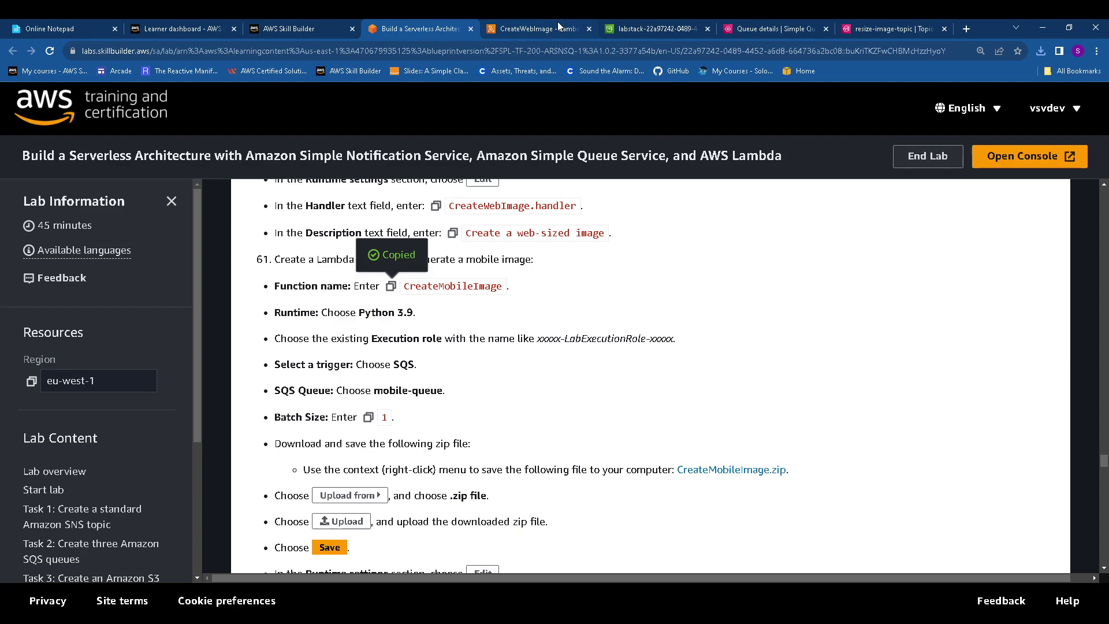
pyautogui.click(540, 28)
pyautogui.click(1051, 128)
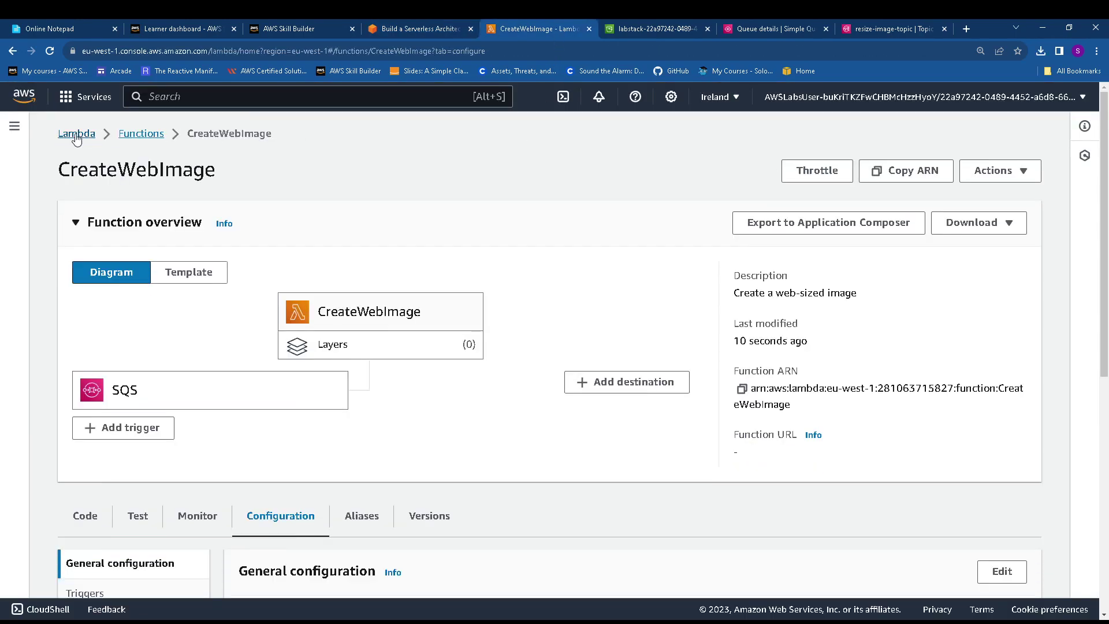
pyautogui.click(141, 134)
pyautogui.click(973, 177)
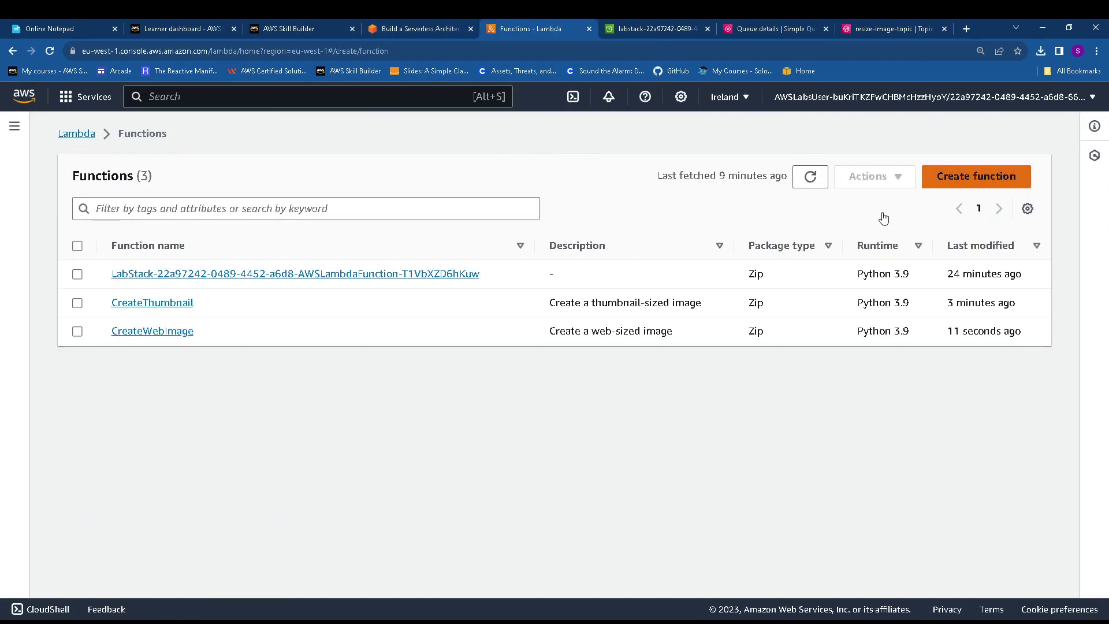
pyautogui.click(165, 381)
pyautogui.hotkey('ctrl', 'v')
# - Check lab step 61 and choose Python 3.9 as the new function's runtime
pyautogui.click(393, 29)
pyautogui.scroll(-2, 349, 364)
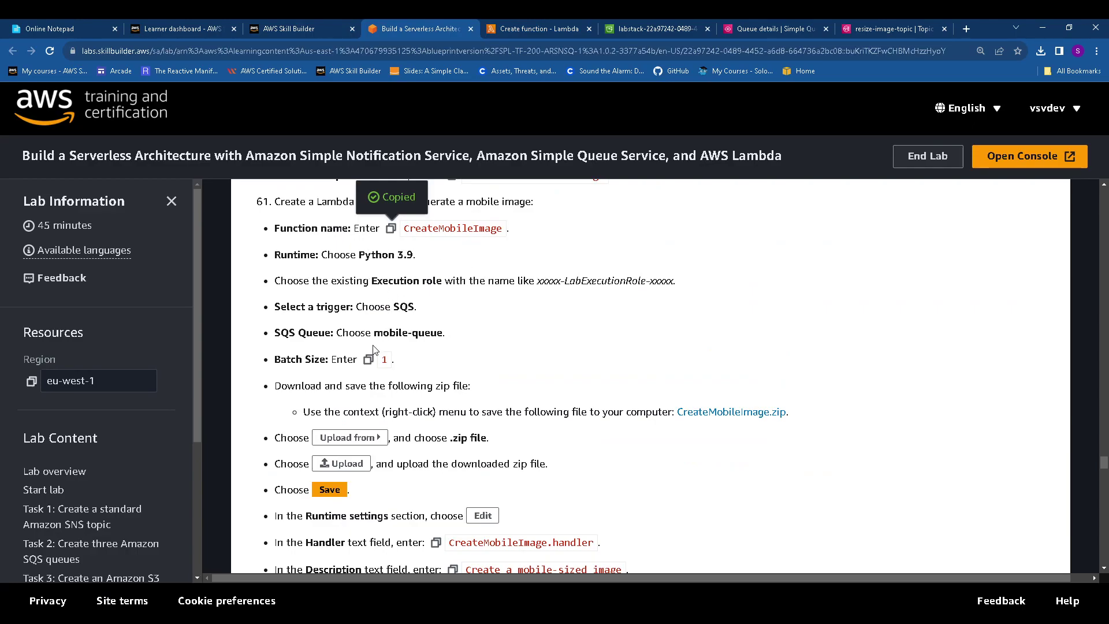
pyautogui.click(550, 23)
pyautogui.click(188, 468)
pyautogui.scroll(-3, 166, 411)
pyautogui.click(168, 402)
pyautogui.scroll(-3, 168, 403)
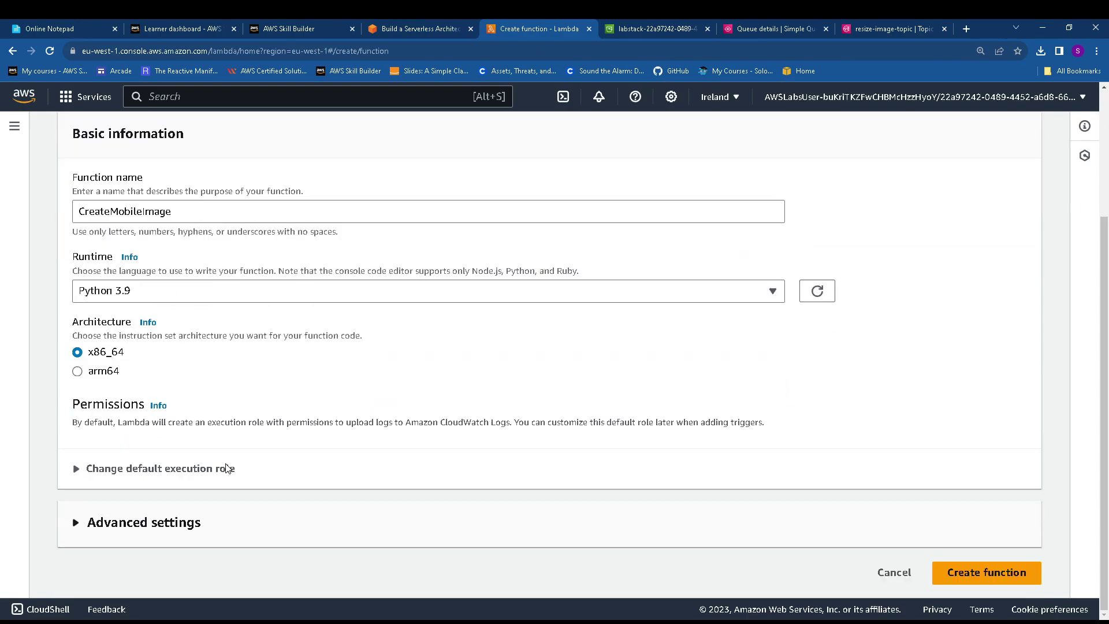
# - Assign the existing LabExecutionRole as the execution role and create the CreateMobileImage function
pyautogui.click(144, 468)
pyautogui.scroll(-3, 155, 472)
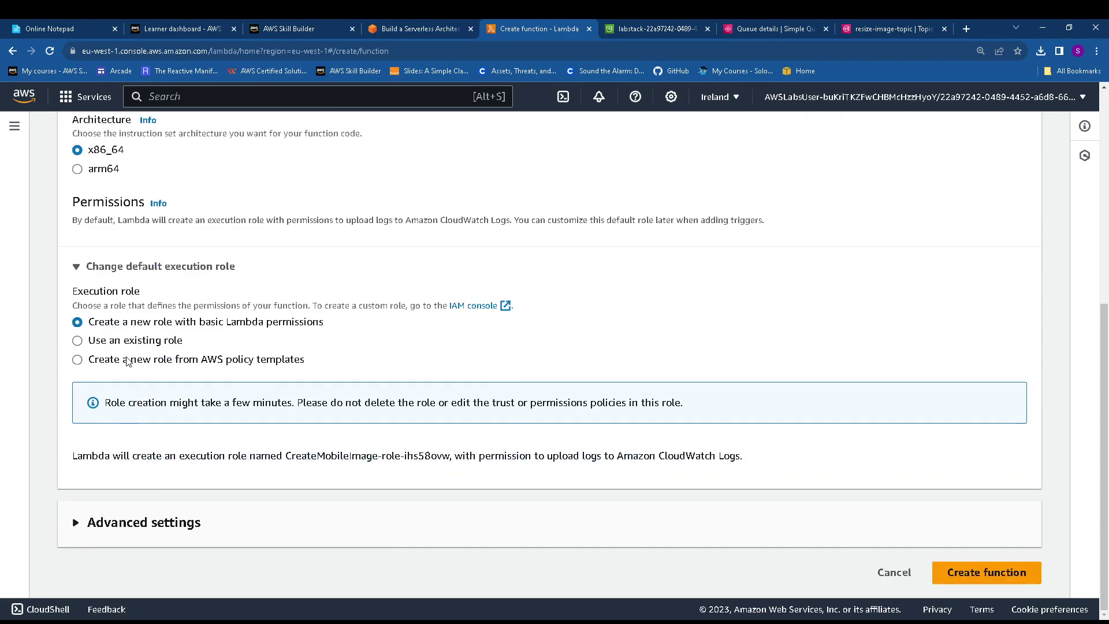
pyautogui.click(127, 341)
pyautogui.click(162, 462)
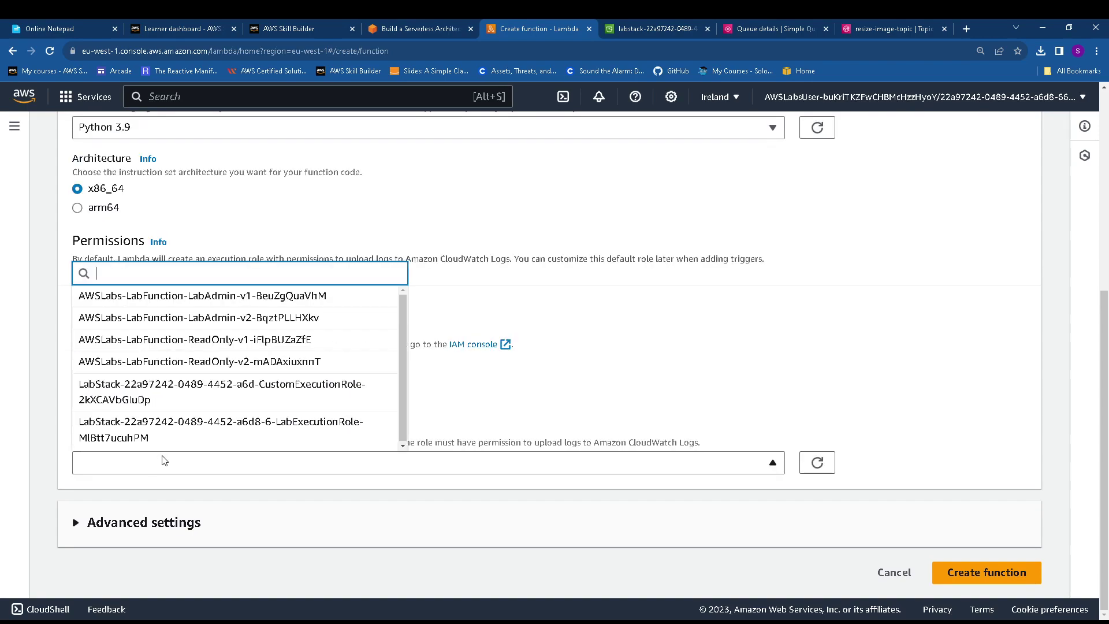
pyautogui.click(162, 437)
pyautogui.scroll(-1, 913, 502)
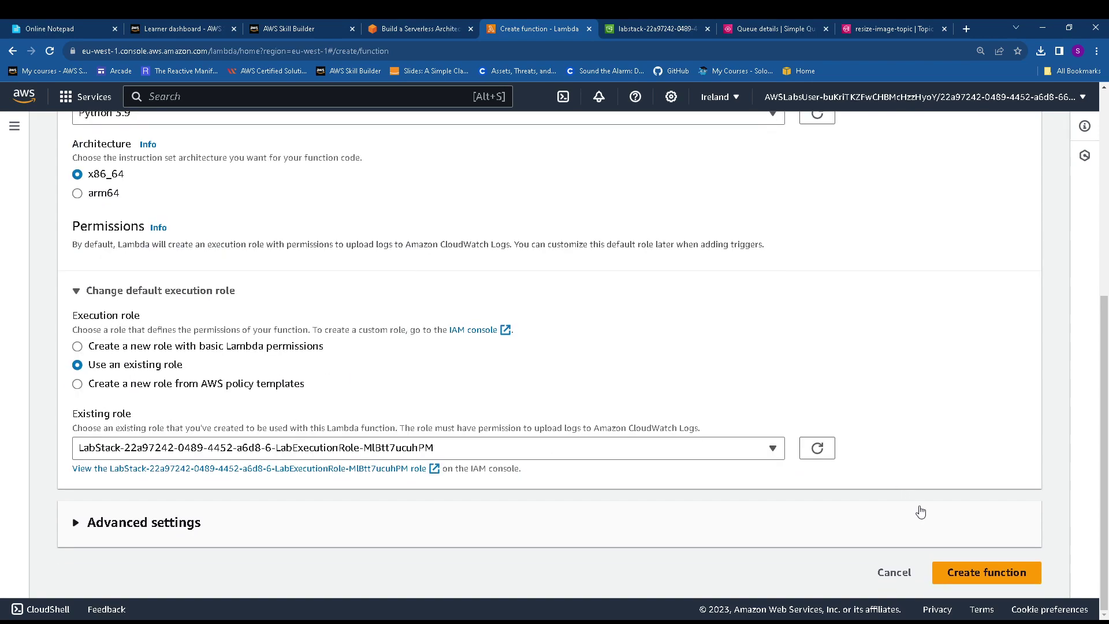
pyautogui.click(961, 575)
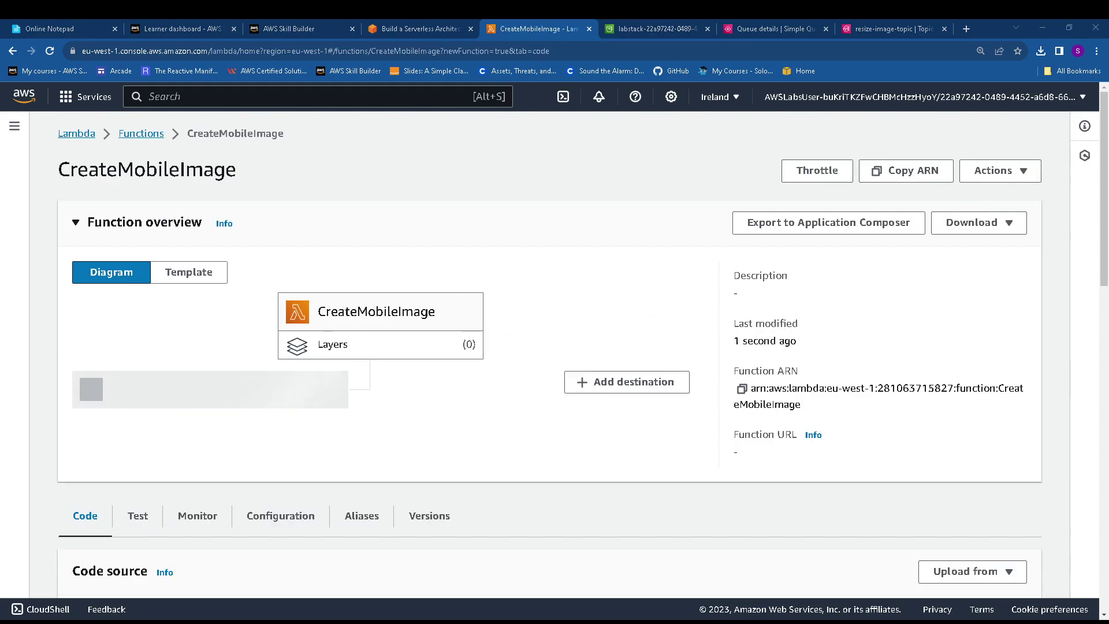
# - Start an SQS trigger for CreateMobileImage with mobile-queue as its queue, checking the queue name against lab step 61
pyautogui.click(139, 417)
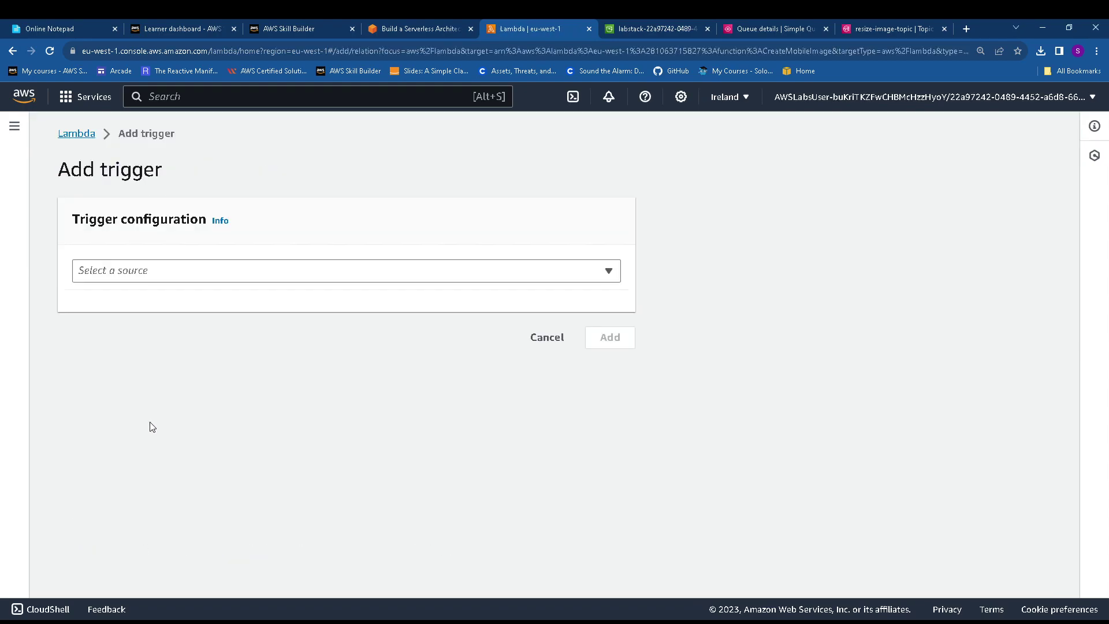
pyautogui.click(183, 272)
pyautogui.write('SQS')
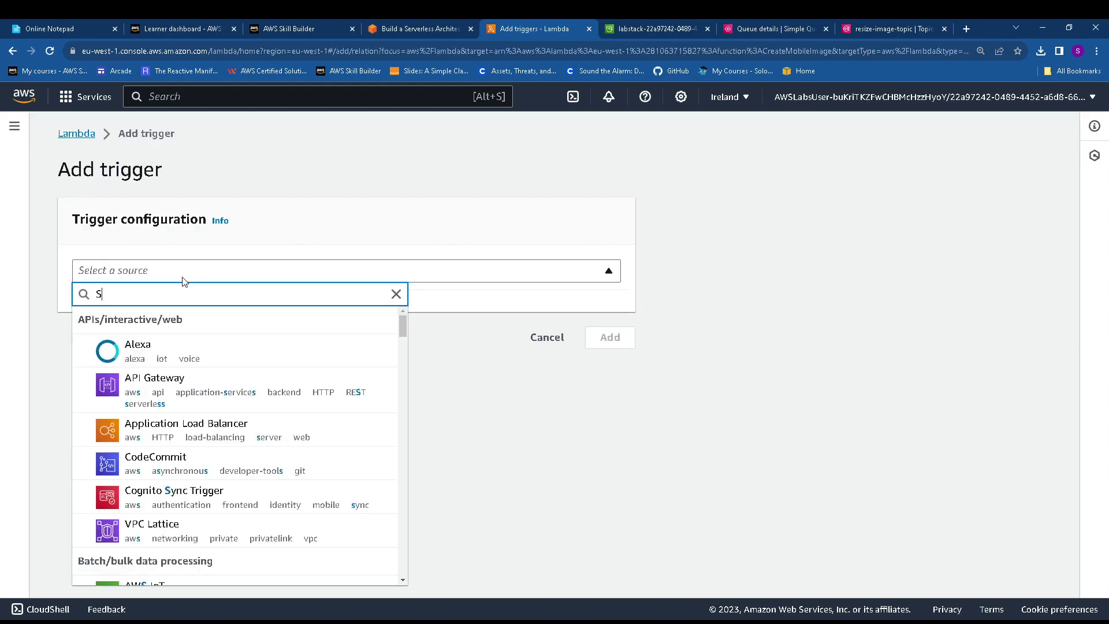
pyautogui.click(170, 350)
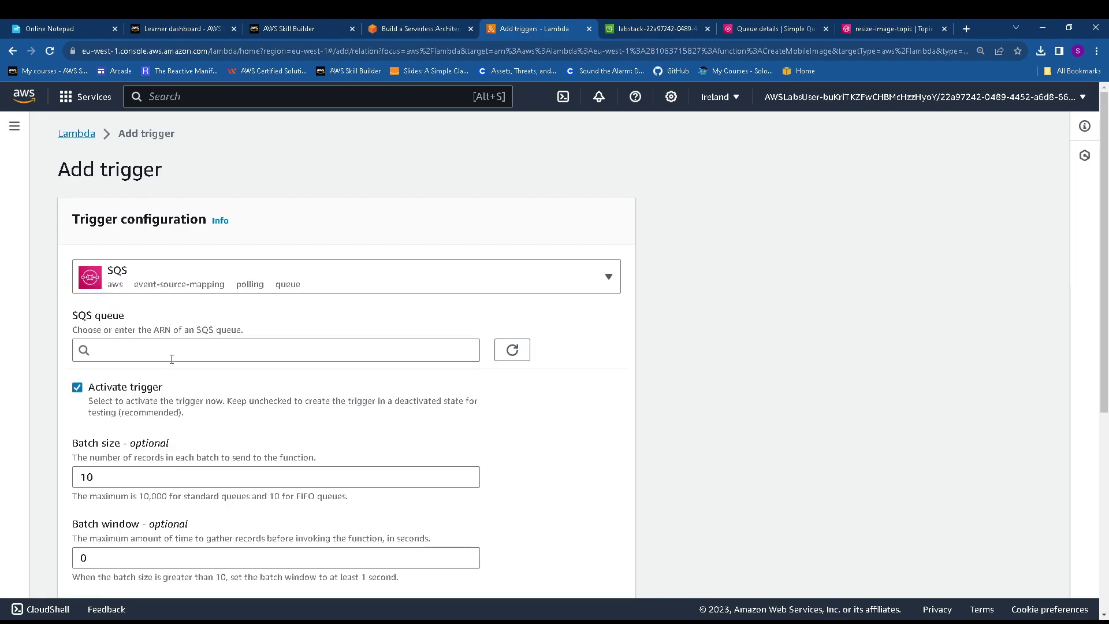
pyautogui.click(168, 355)
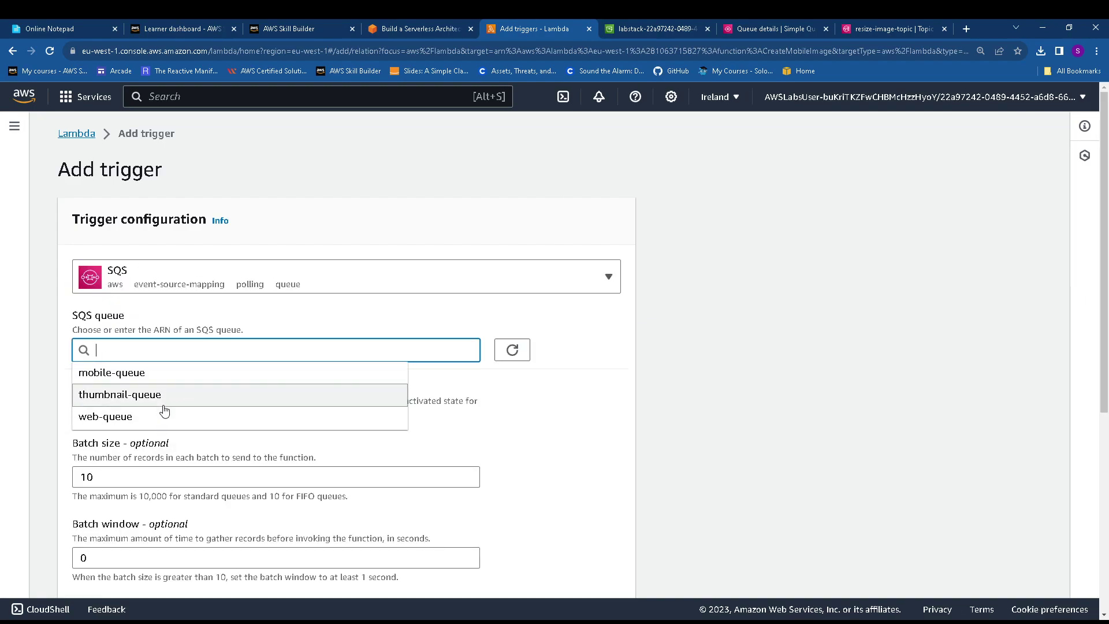
pyautogui.click(173, 374)
pyautogui.click(374, 30)
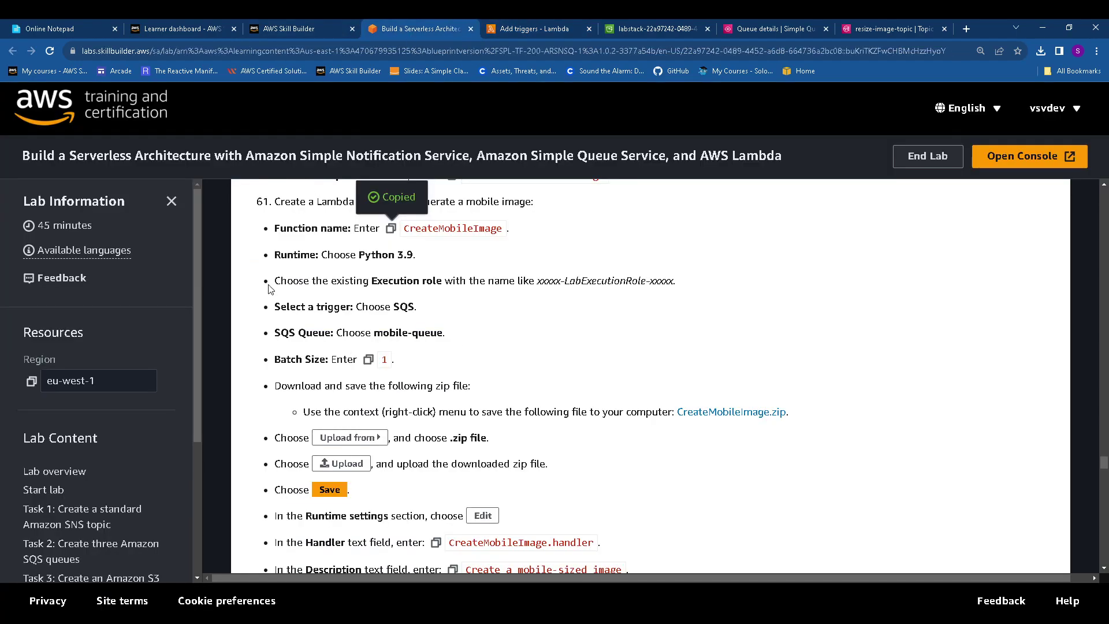
pyautogui.moveTo(373, 333); pyautogui.dragTo(498, 333)
pyautogui.click(528, 30)
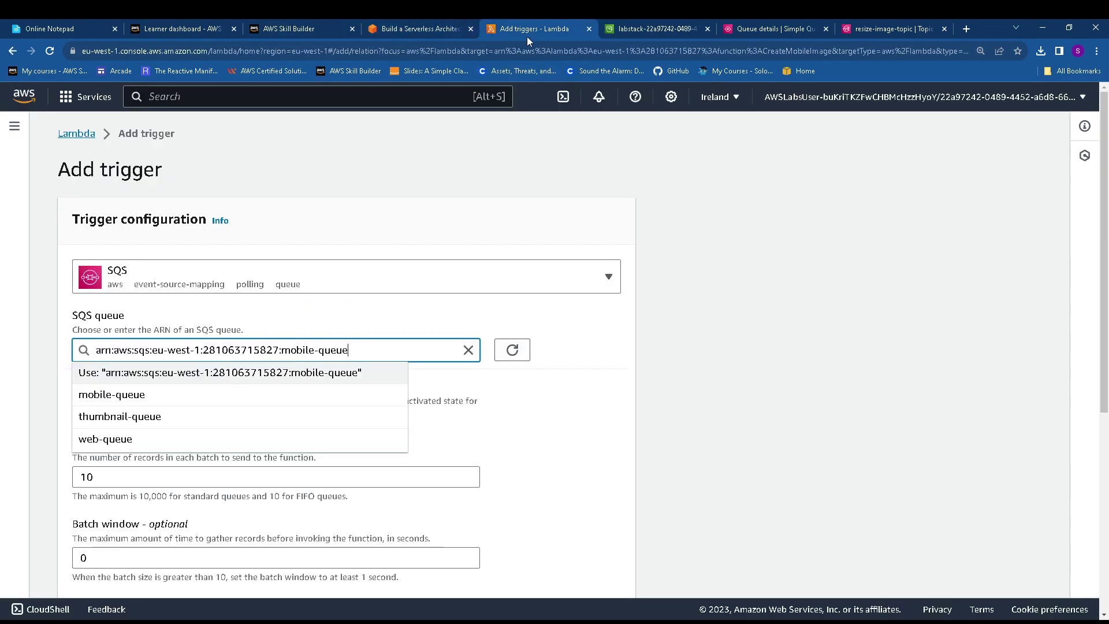
# - Set the trigger's batch size to 1 and add the trigger to CreateMobileImage
pyautogui.click(144, 477)
pyautogui.moveTo(144, 477); pyautogui.dragTo(61, 478)
pyautogui.write('1')
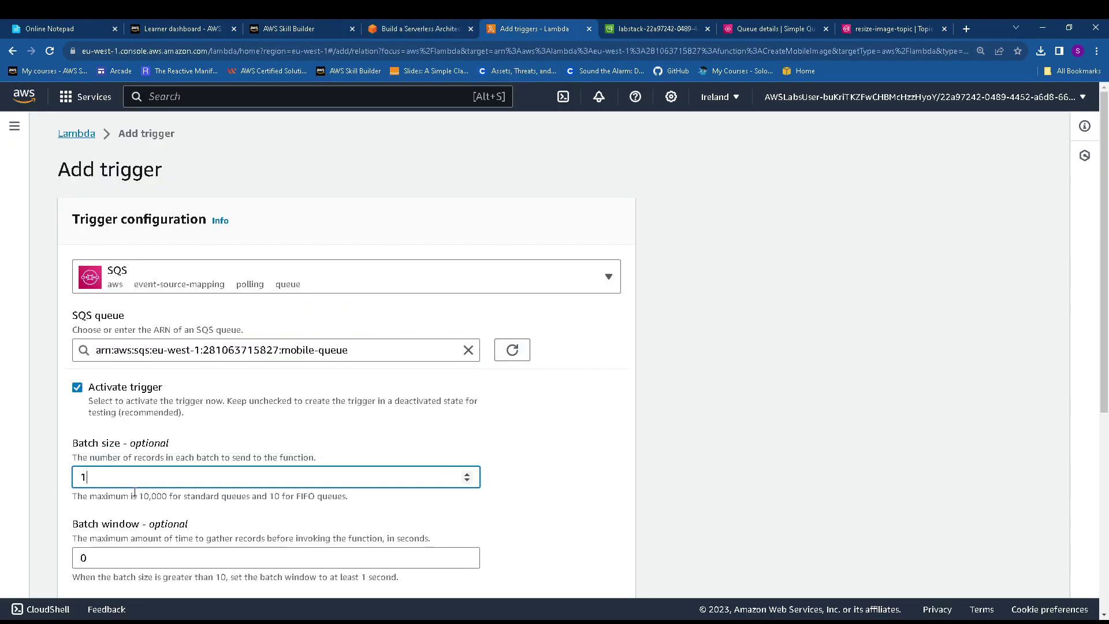
pyautogui.scroll(-3, 462, 468)
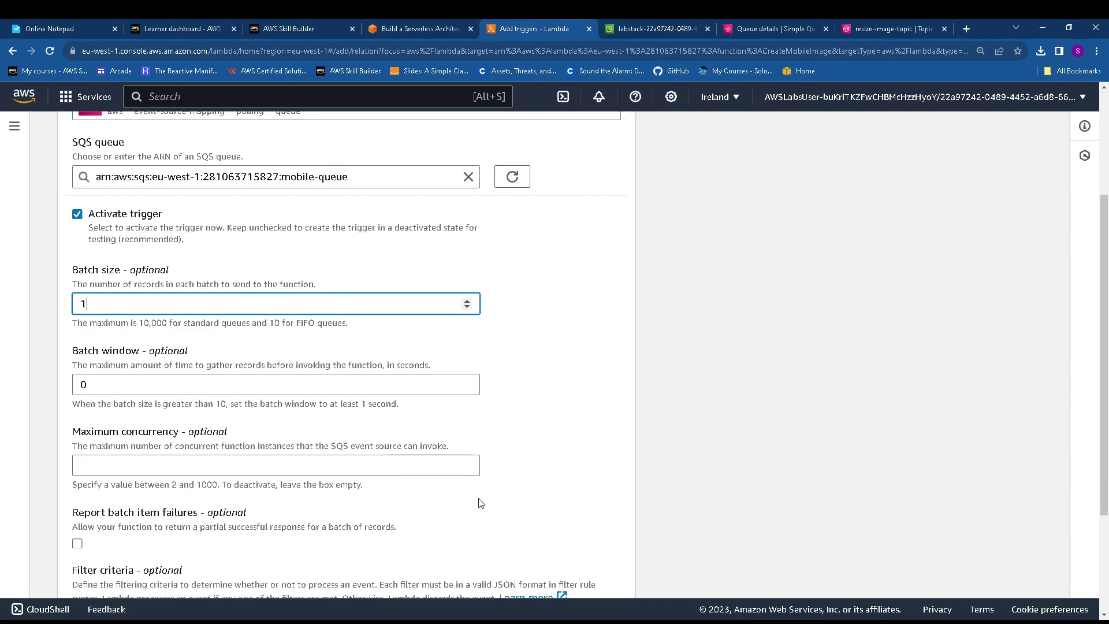
pyautogui.scroll(-3, 483, 507)
pyautogui.click(605, 569)
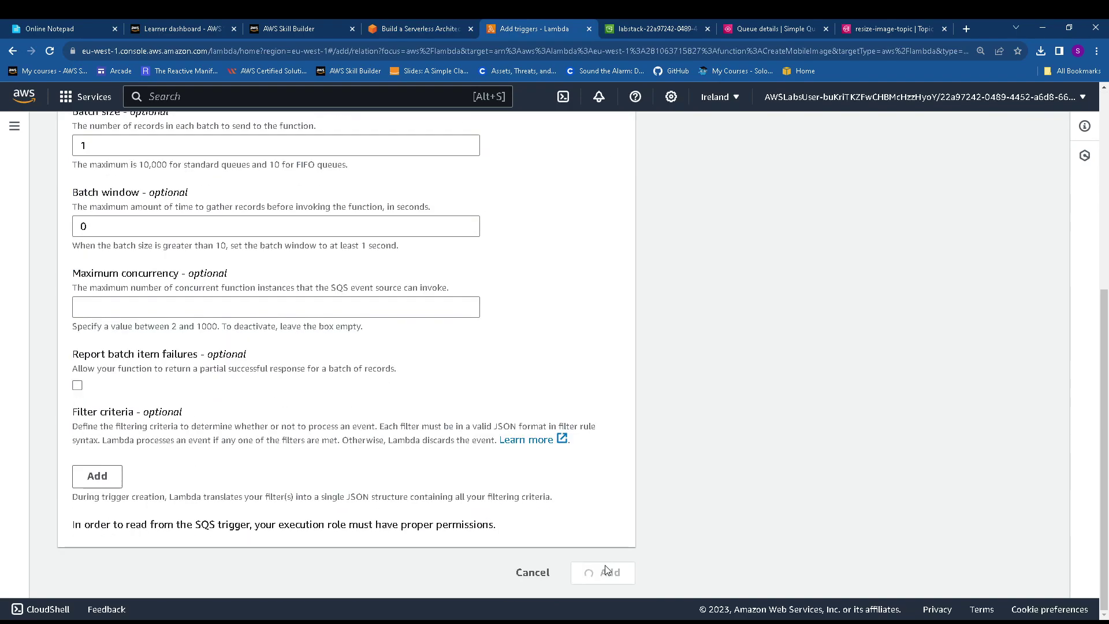
# - Download CreateMobileImage.zip from lab step 61 and copy the handler value CreateMobileImage.handler
pyautogui.click(419, 27)
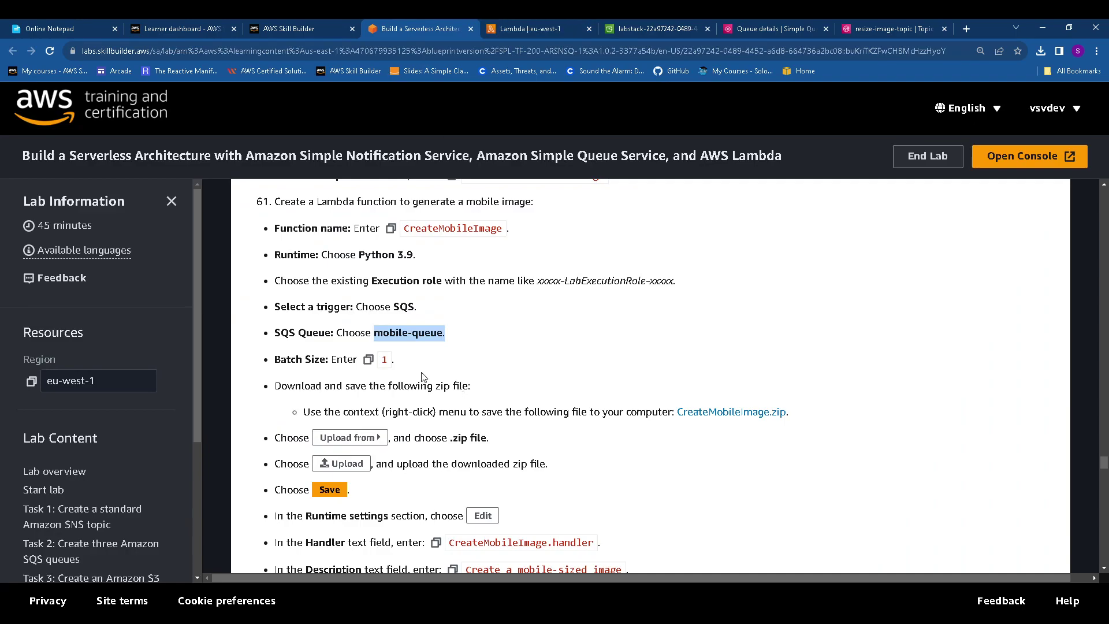
pyautogui.scroll(-1, 390, 372)
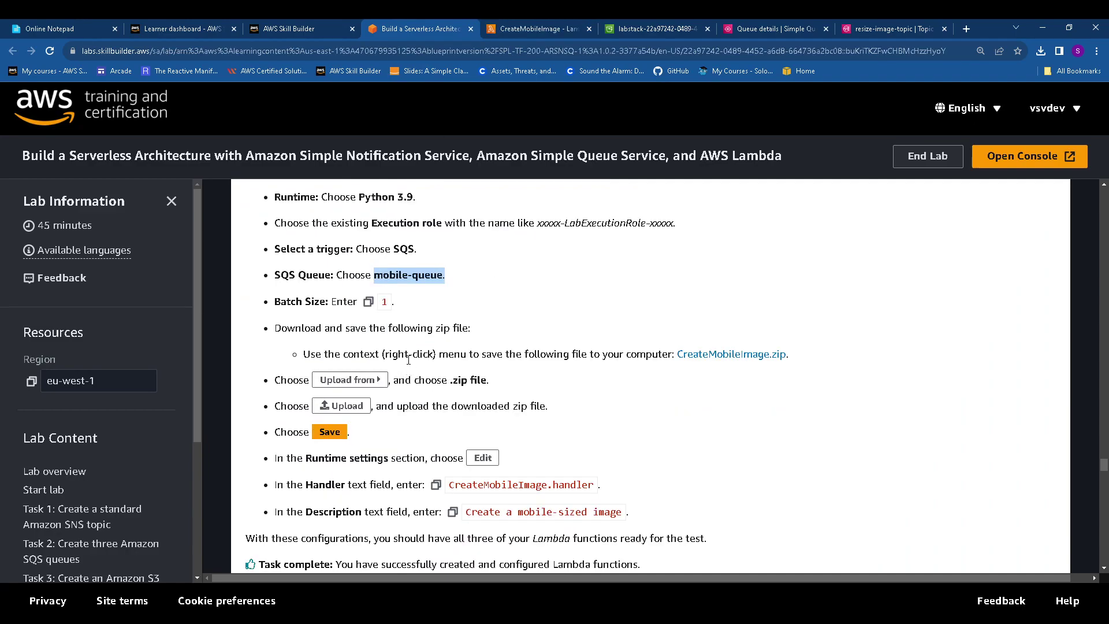
pyautogui.click(769, 355)
pyautogui.scroll(-2, 363, 415)
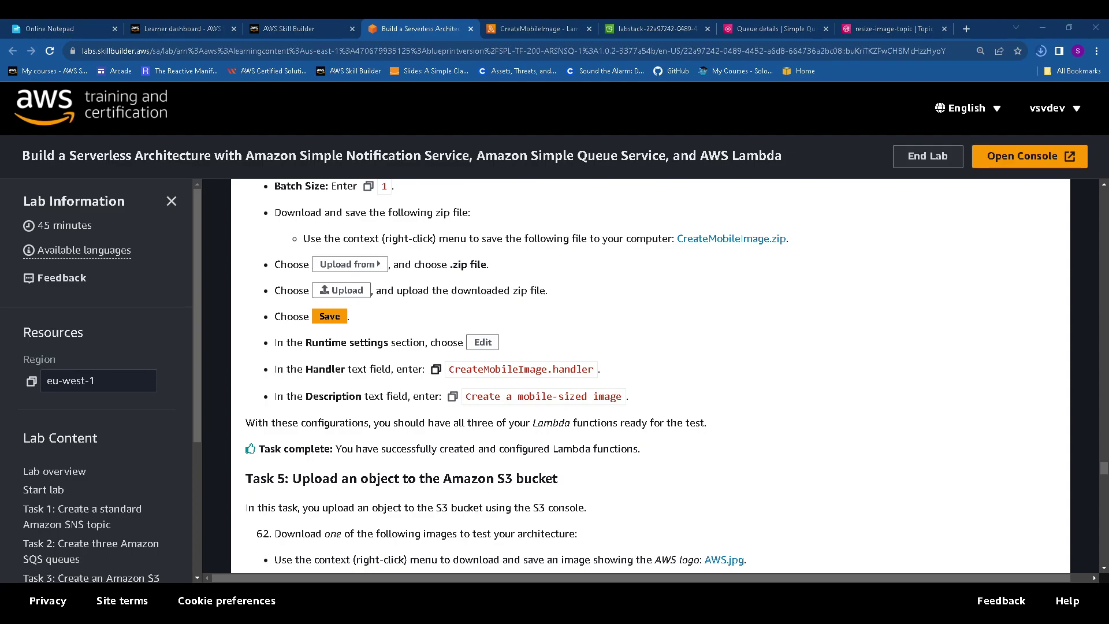
pyautogui.click(436, 370)
# - Upload CreateMobileImage.zip as the CreateMobileImage function's code source and save it
pyautogui.click(537, 30)
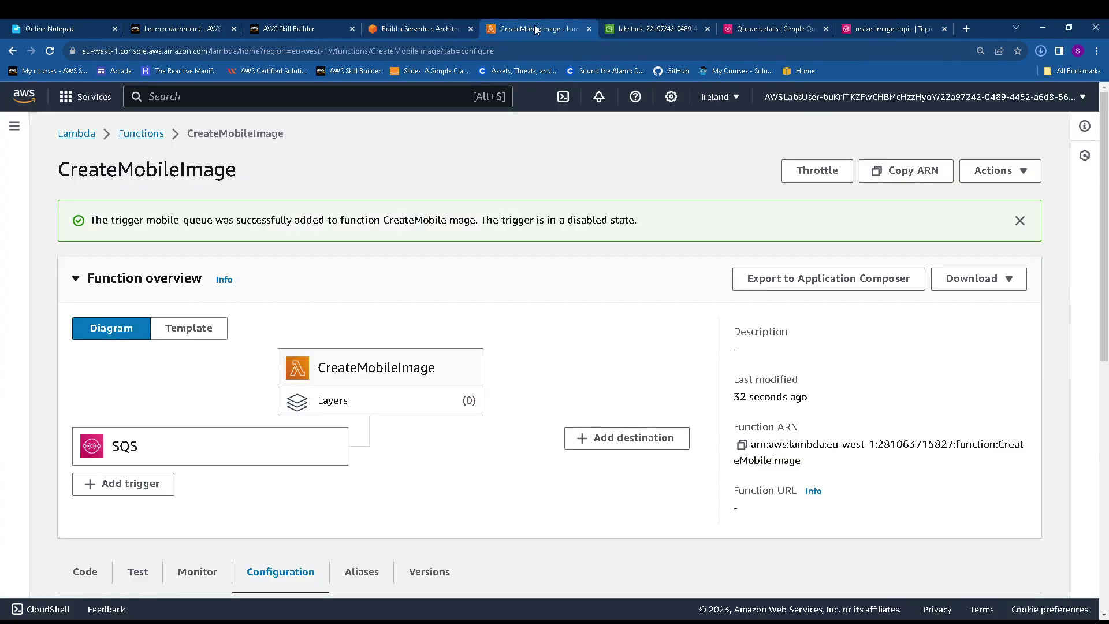
pyautogui.scroll(-3, 108, 379)
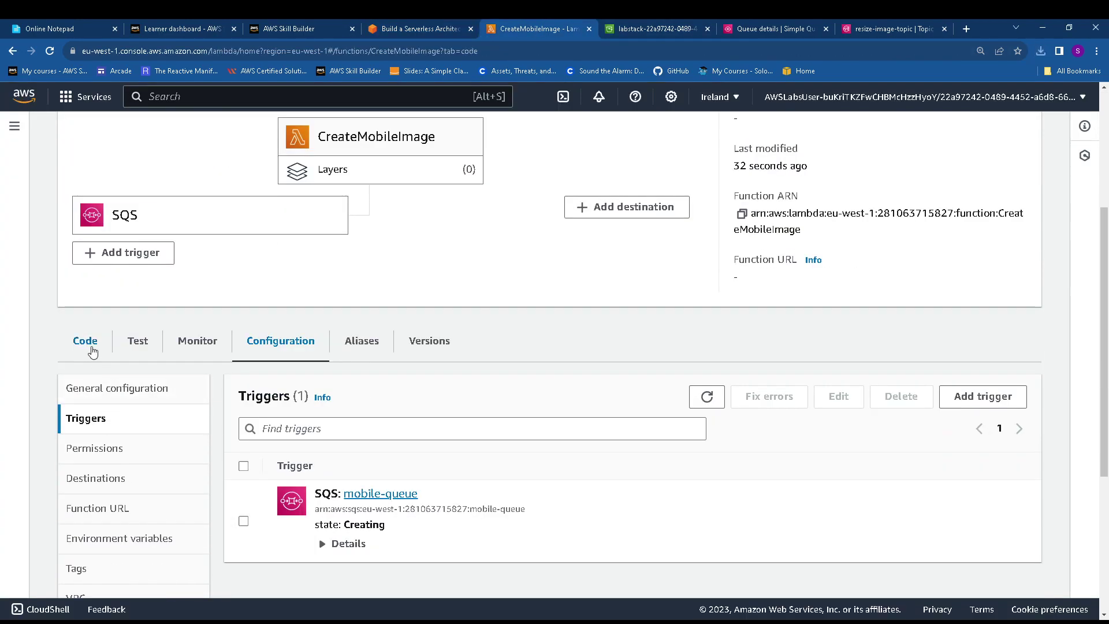
pyautogui.click(88, 344)
pyautogui.click(938, 399)
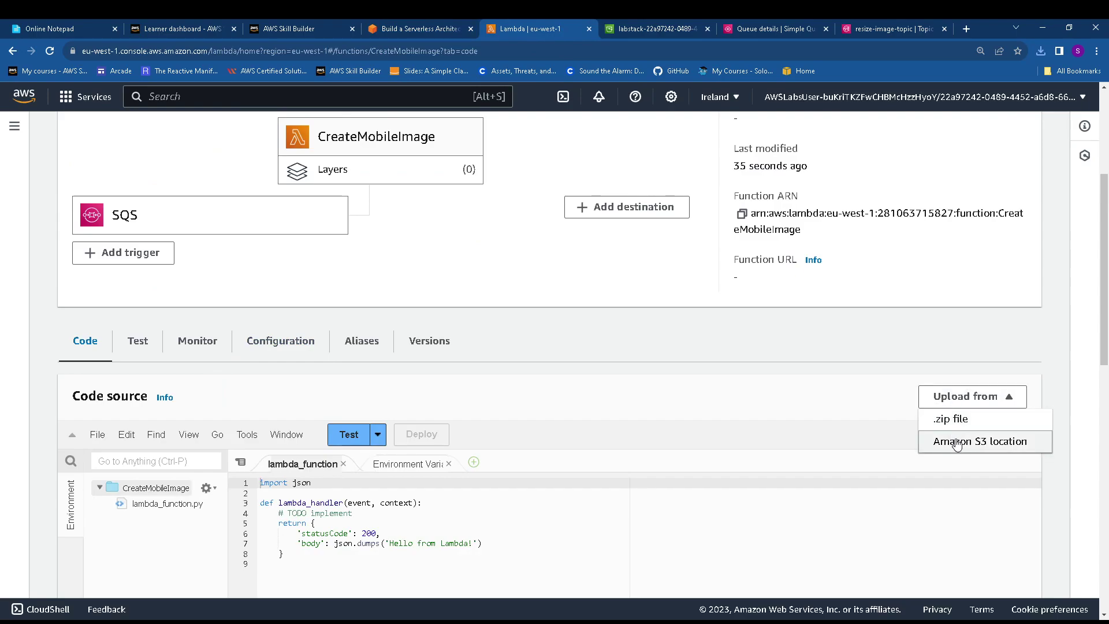
pyautogui.click(953, 419)
pyautogui.click(316, 373)
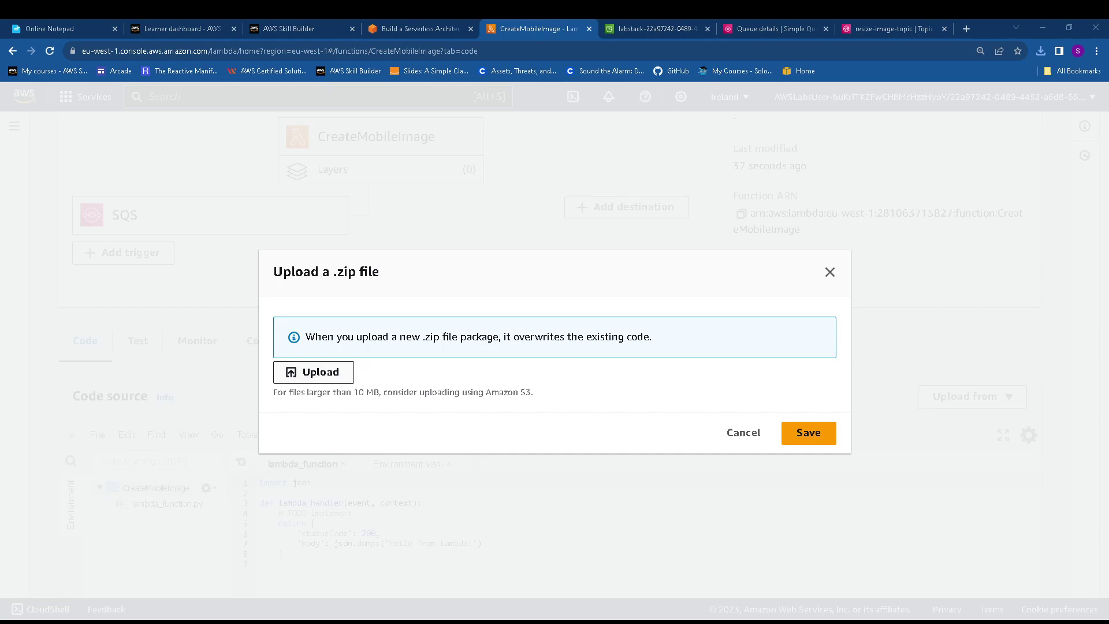
pyautogui.click(806, 453)
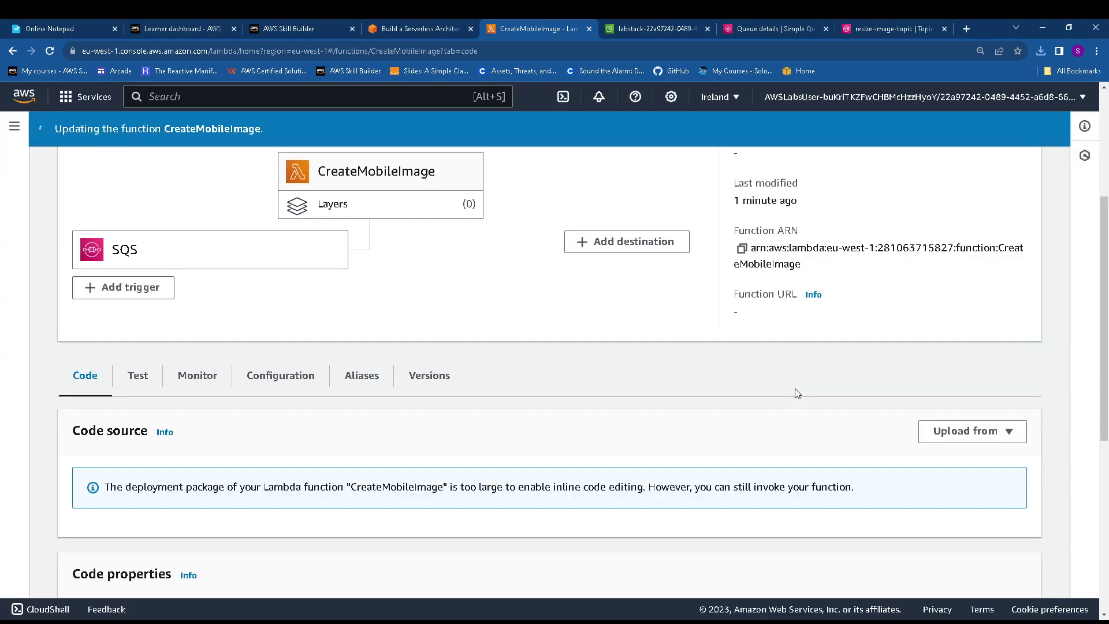
# - Set the CreateMobileImage function's handler to CreateMobileImage.handler in its runtime settings and save
pyautogui.scroll(-2, 771, 403)
pyautogui.scroll(-4, 768, 401)
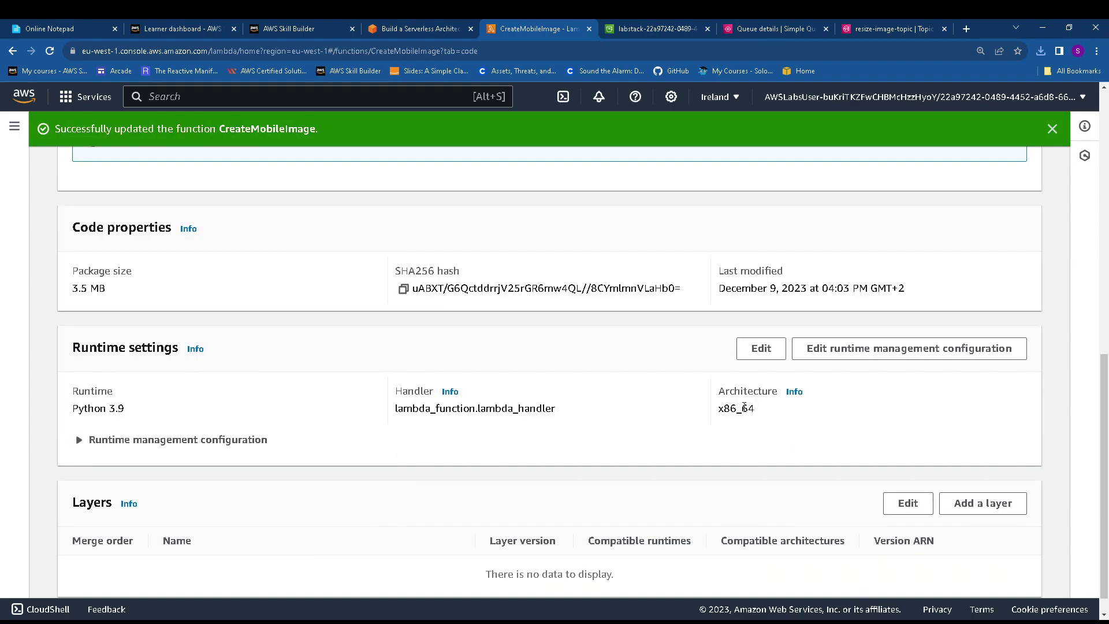
pyautogui.click(761, 350)
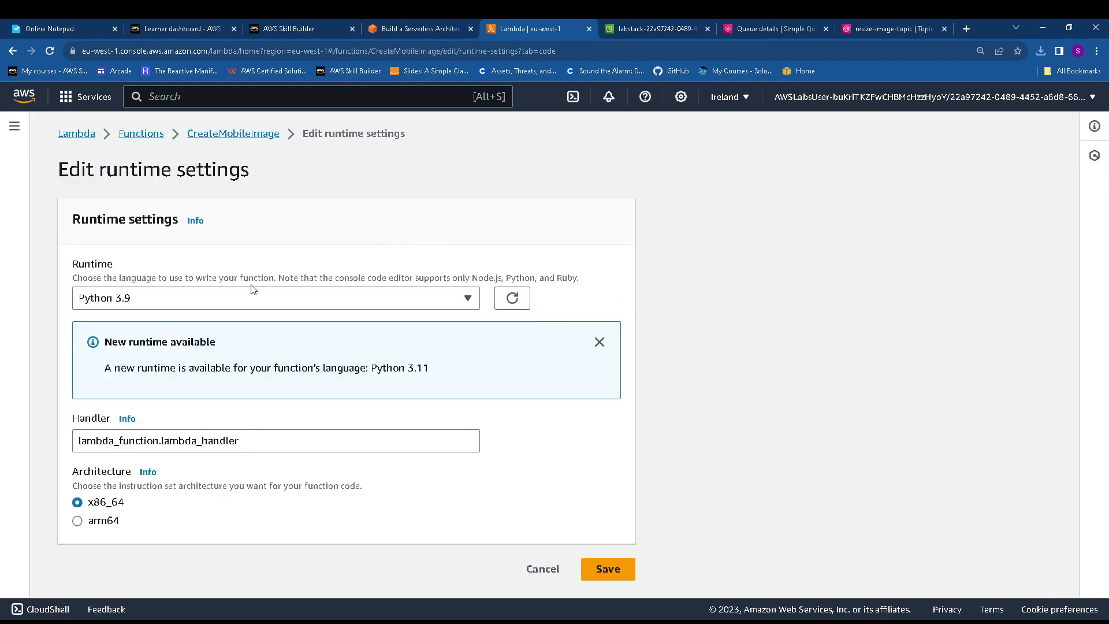
pyautogui.click(167, 443)
pyautogui.hotkey('ctrl', 'a')
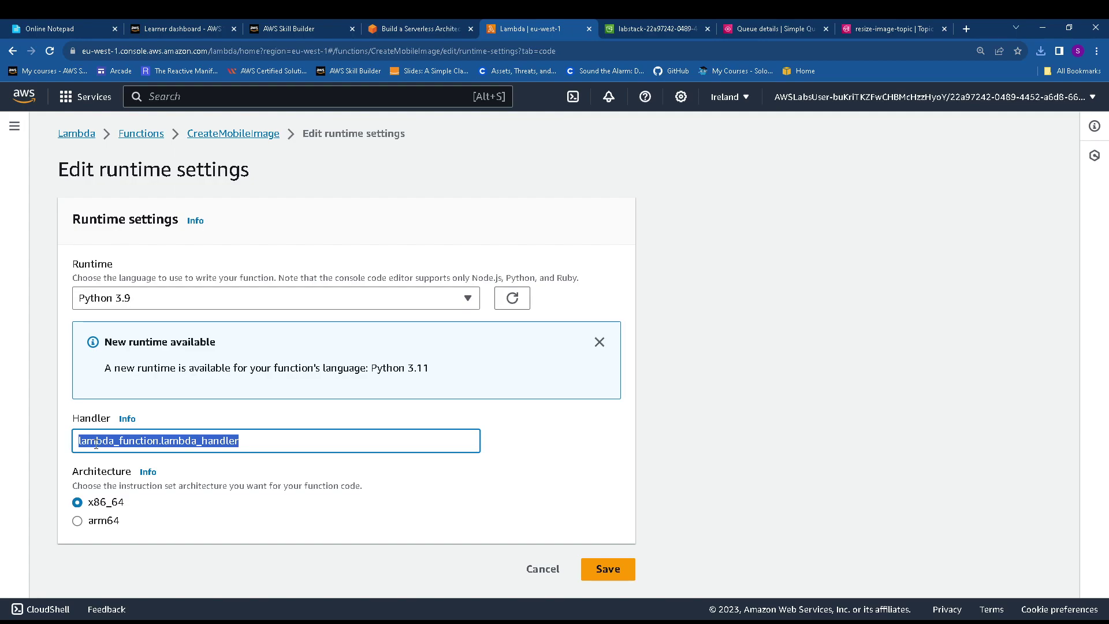
pyautogui.write('CreateMobileImage.handler')
pyautogui.scroll(-3, 559, 592)
pyautogui.click(623, 574)
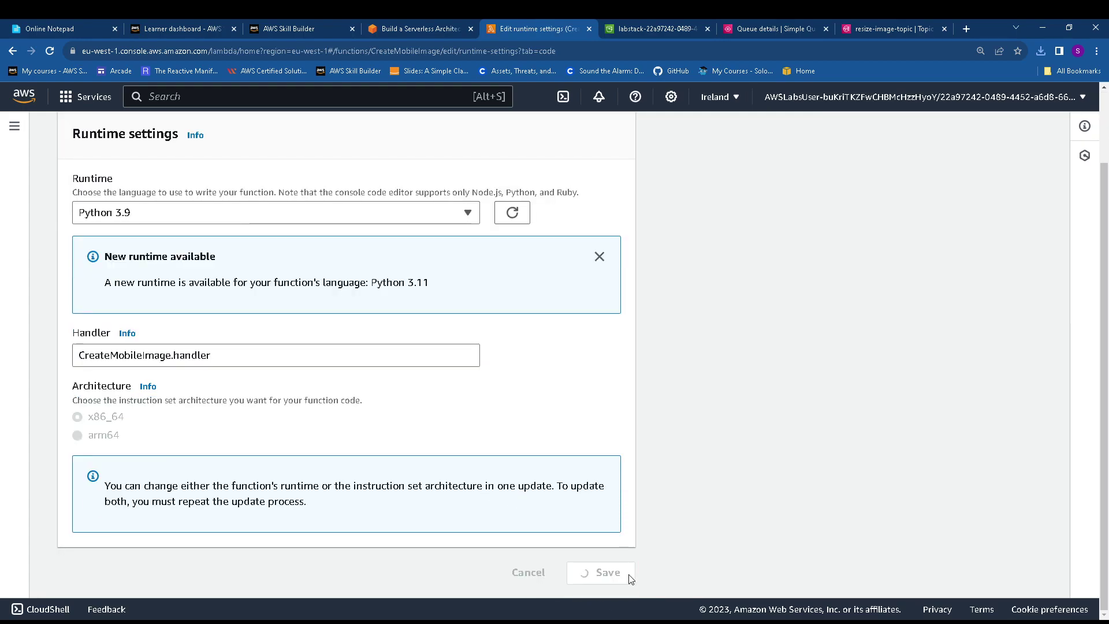
# - Show CreateMobileImage's general configuration and copy the description "Create a mobile-sized image" from the lab instructions
pyautogui.scroll(-4, 369, 378)
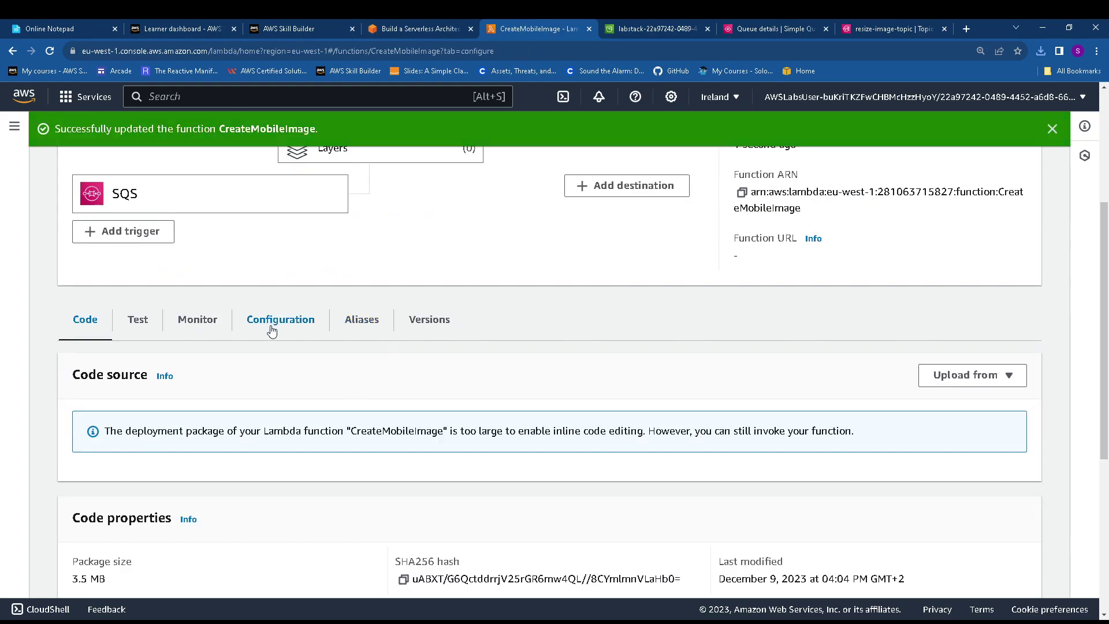
pyautogui.click(276, 321)
pyautogui.click(99, 373)
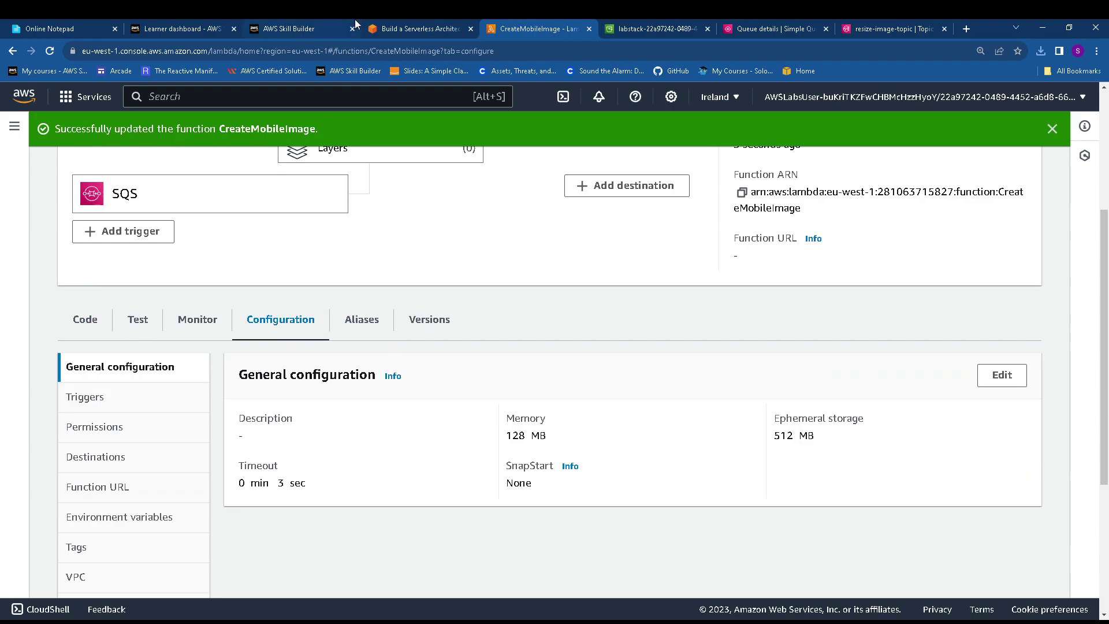
pyautogui.click(422, 28)
pyautogui.click(452, 396)
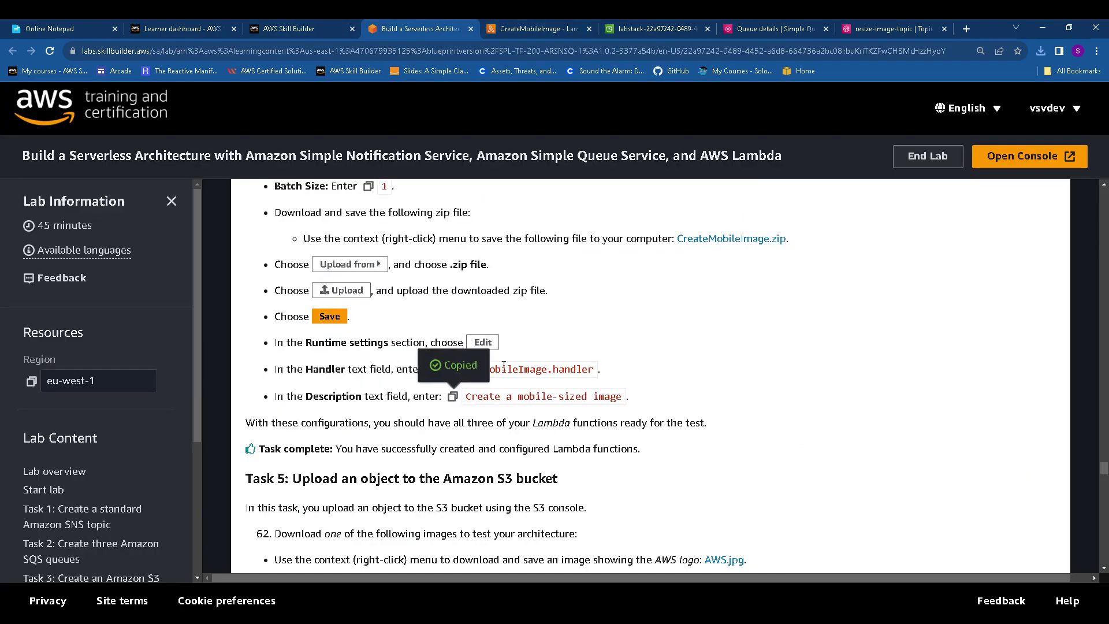
# - Set CreateMobileImage's description to "Create a mobile-sized image", save it and return to the Lambda functions list
pyautogui.click(574, 29)
pyautogui.scroll(-3, 574, 329)
pyautogui.scroll(2, 453, 322)
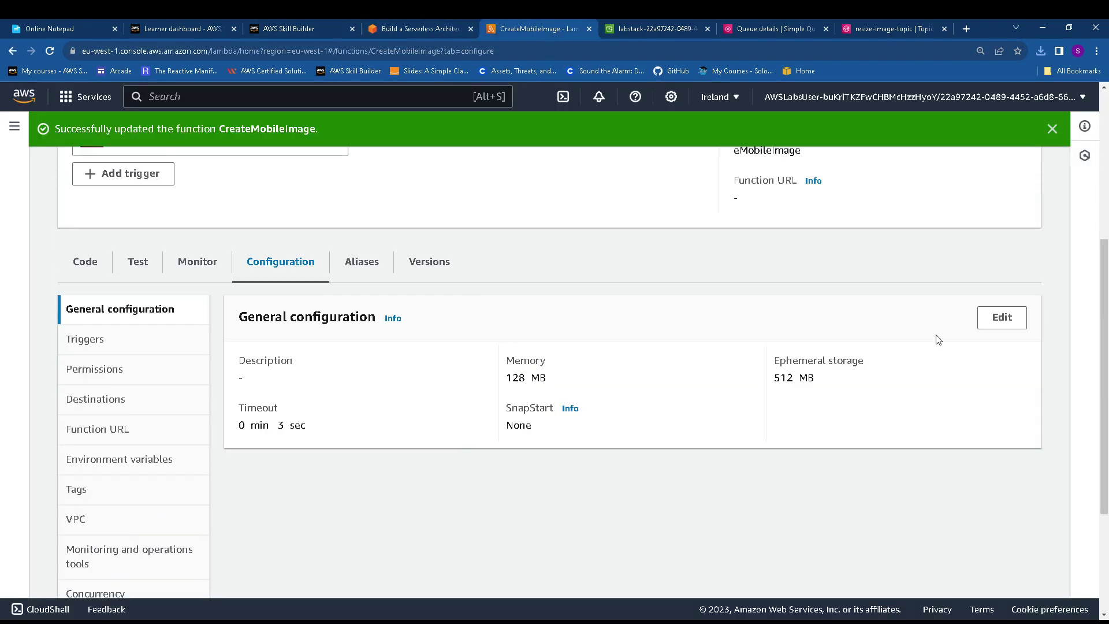
pyautogui.click(1009, 314)
pyautogui.click(258, 285)
pyautogui.hotkey('ctrl', 'v')
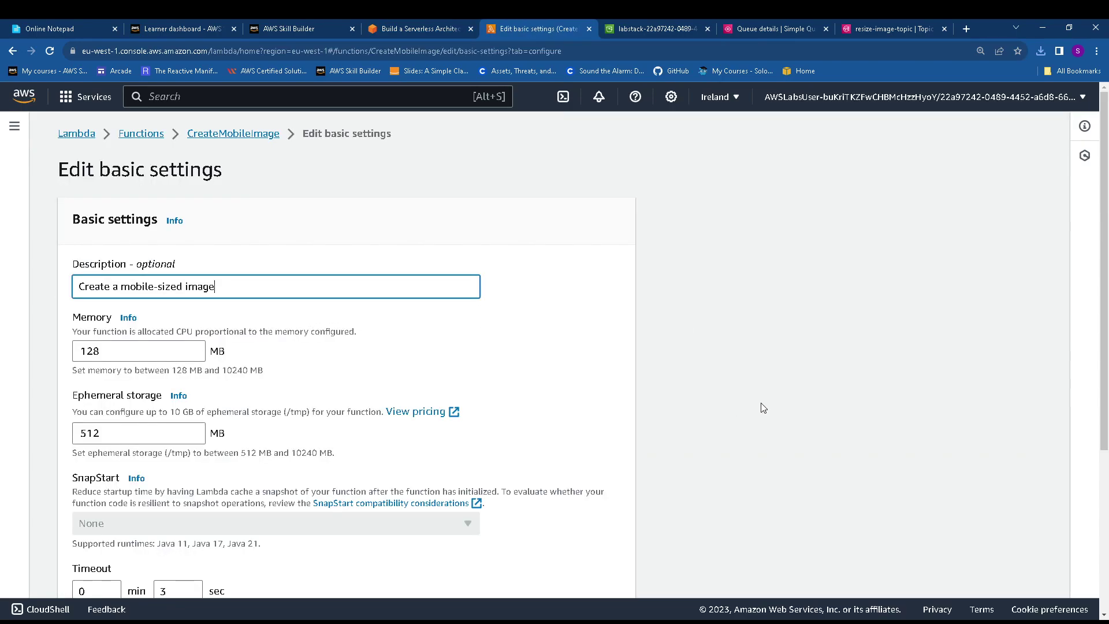
pyautogui.scroll(-4, 752, 410)
pyautogui.click(628, 571)
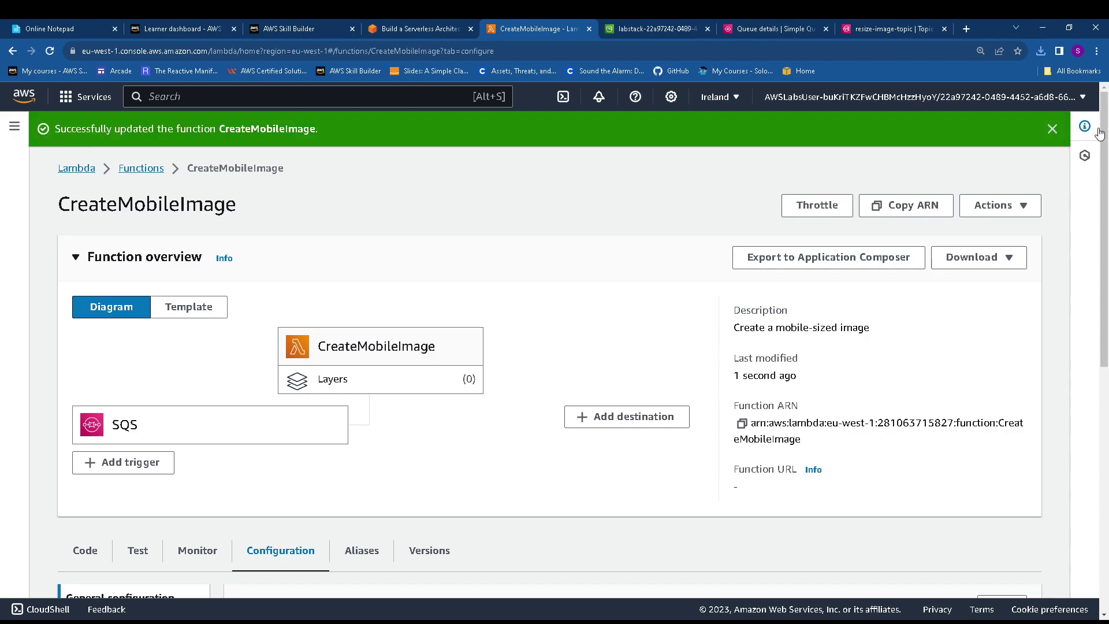
pyautogui.click(1051, 129)
pyautogui.click(144, 134)
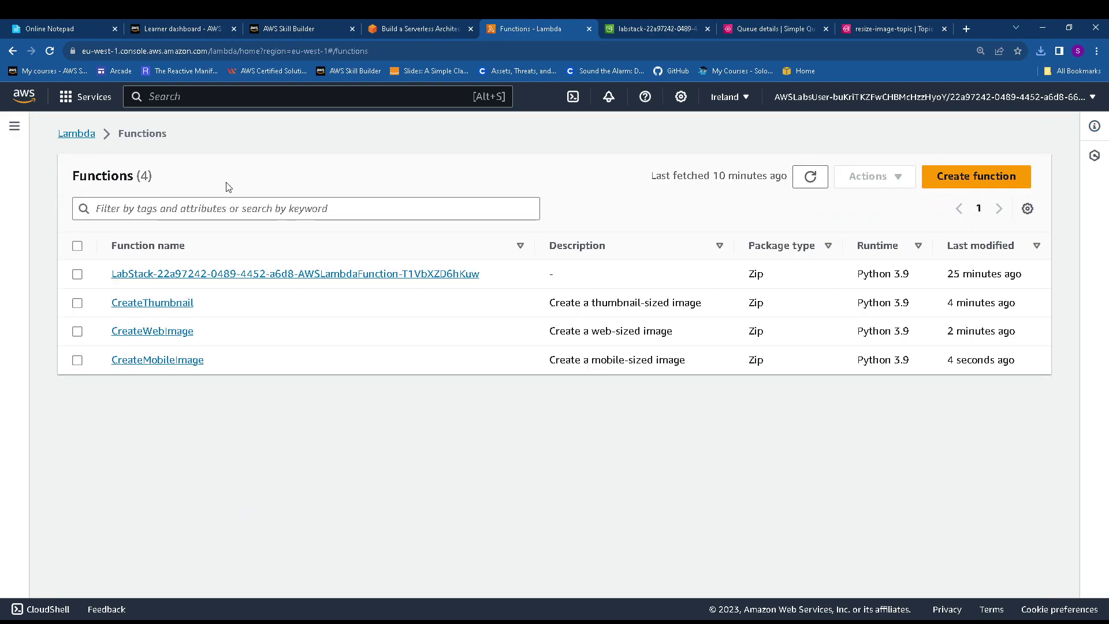
# - Download the test images AWS.jpg, MonaLisa.jpg and HappyFace.jpg from lab step 62 of Task 5
pyautogui.click(442, 30)
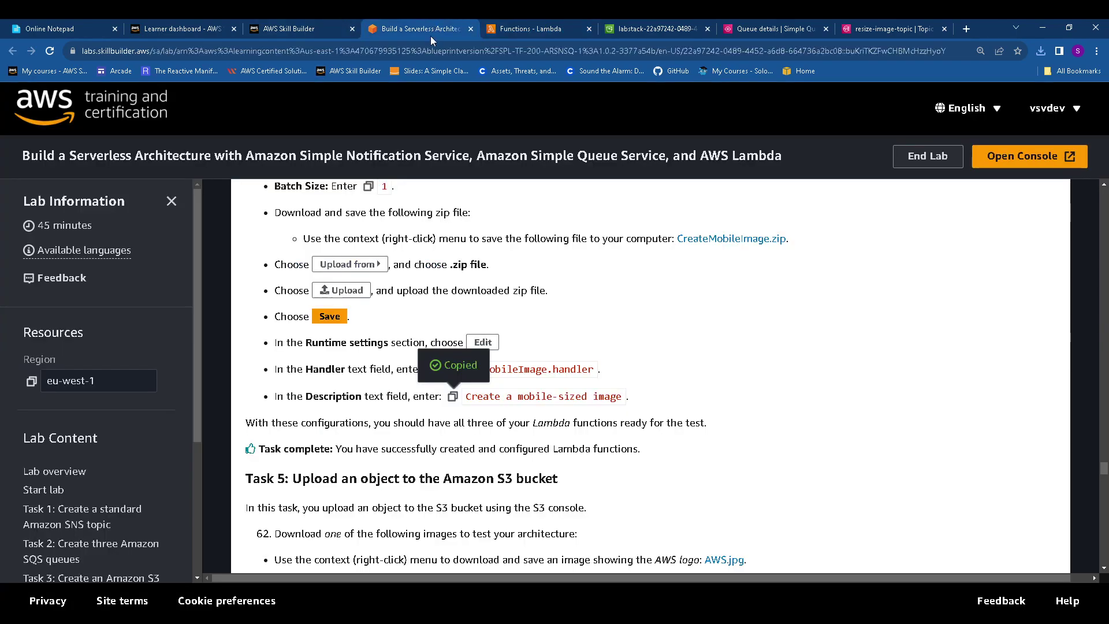
pyautogui.scroll(-3, 460, 306)
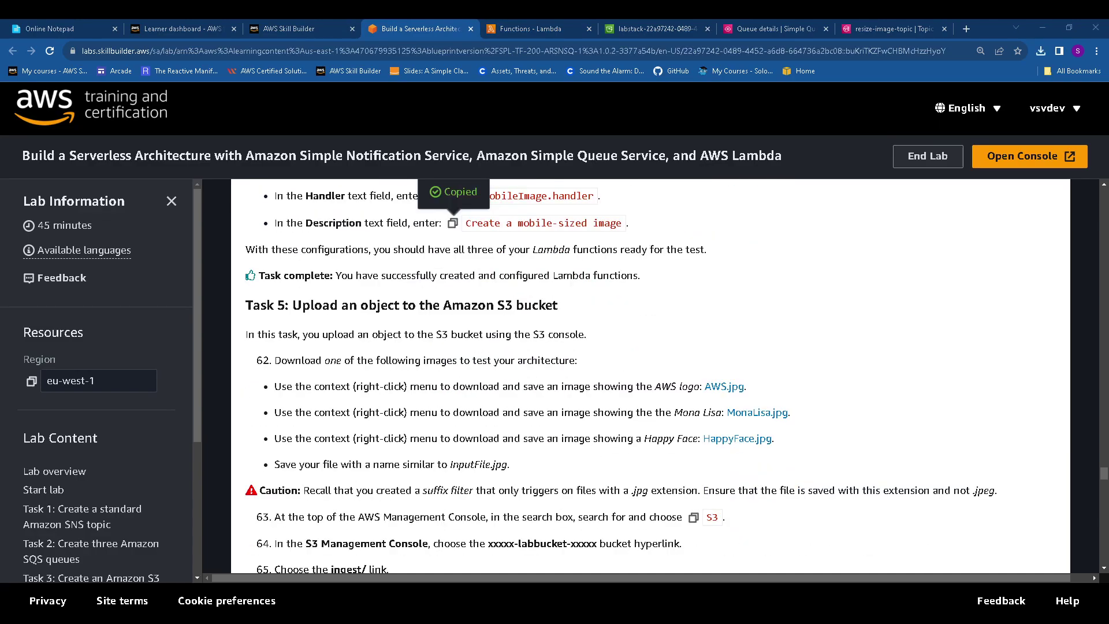
pyautogui.moveTo(242, 307); pyautogui.dragTo(581, 311)
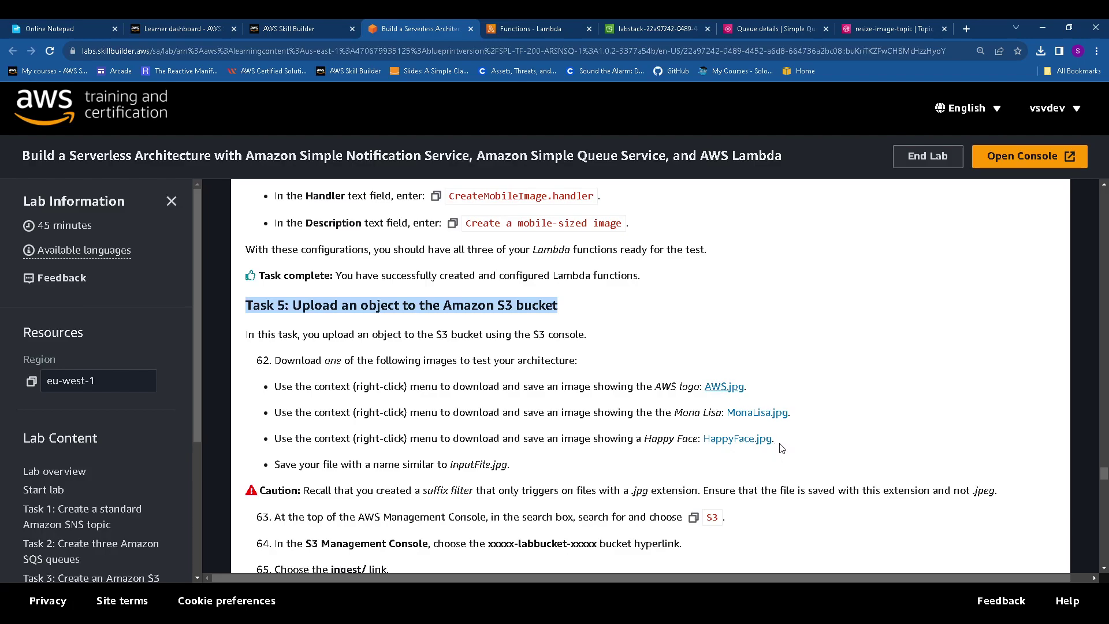
pyautogui.click(711, 388)
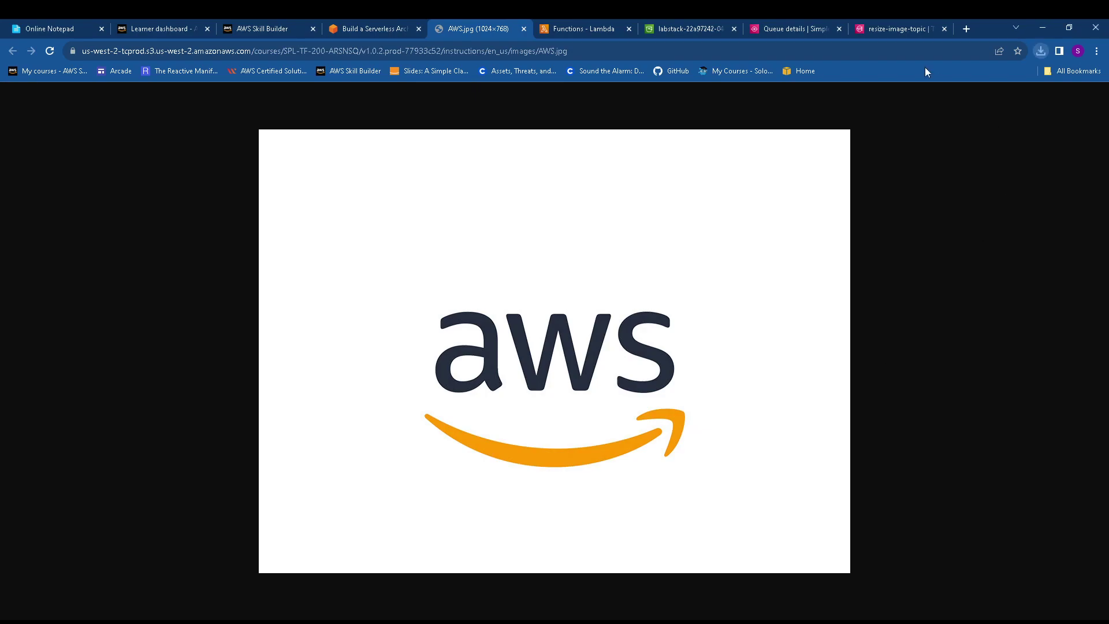
pyautogui.click(523, 29)
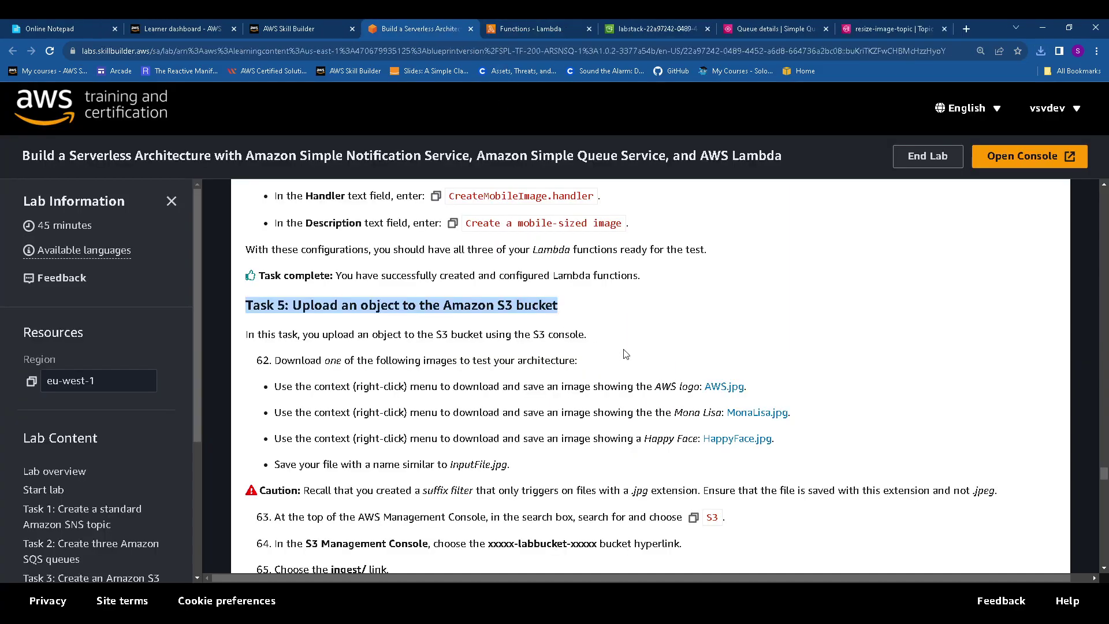
pyautogui.click(751, 412)
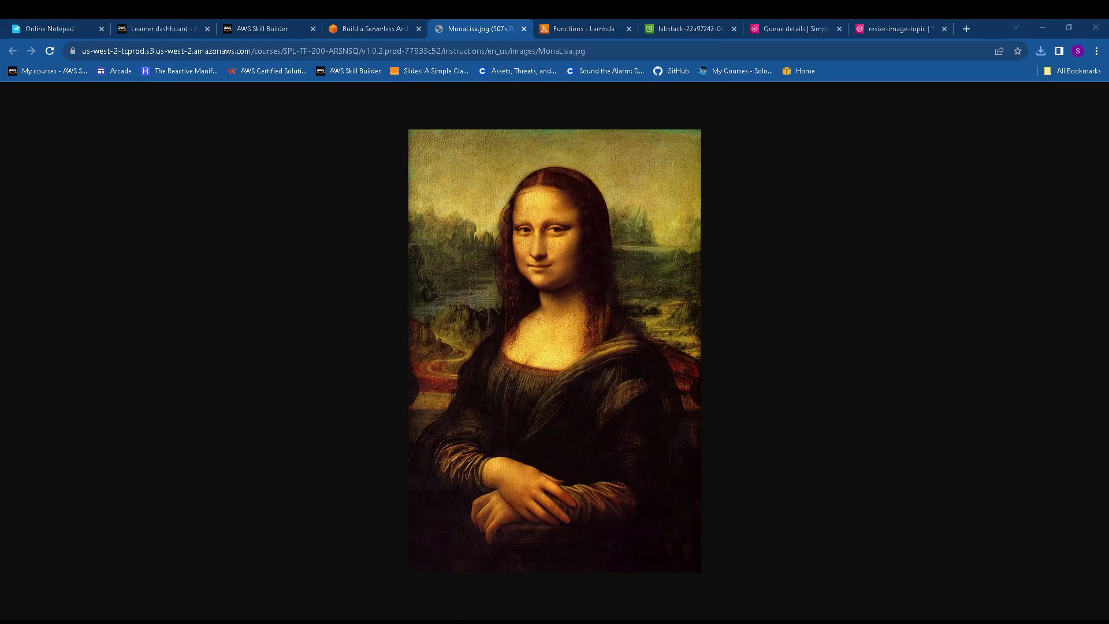
pyautogui.click(523, 29)
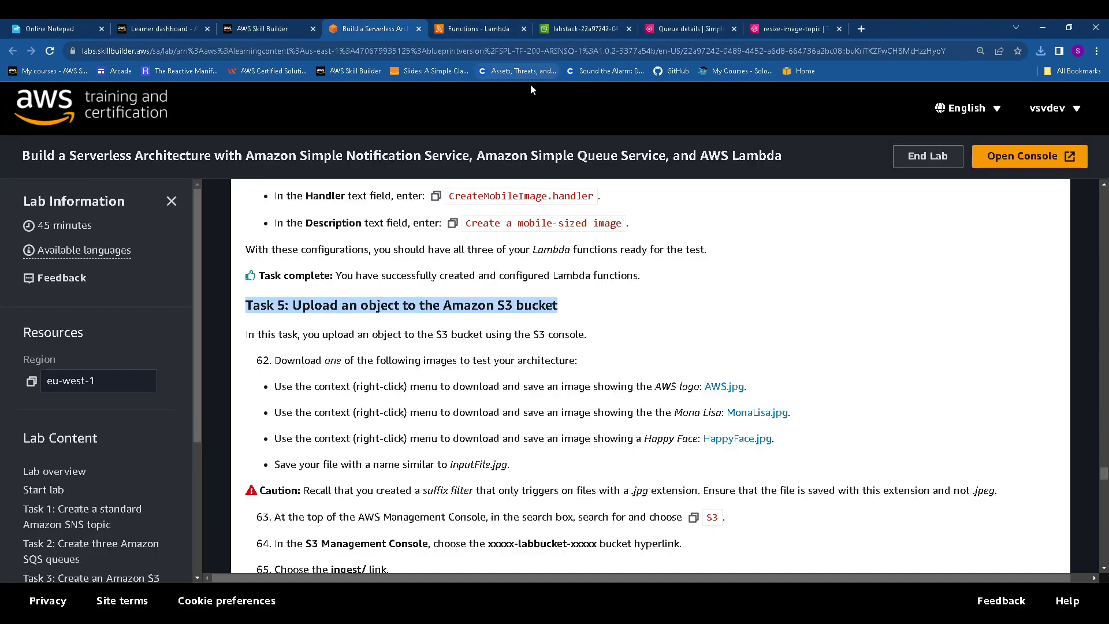
pyautogui.click(749, 440)
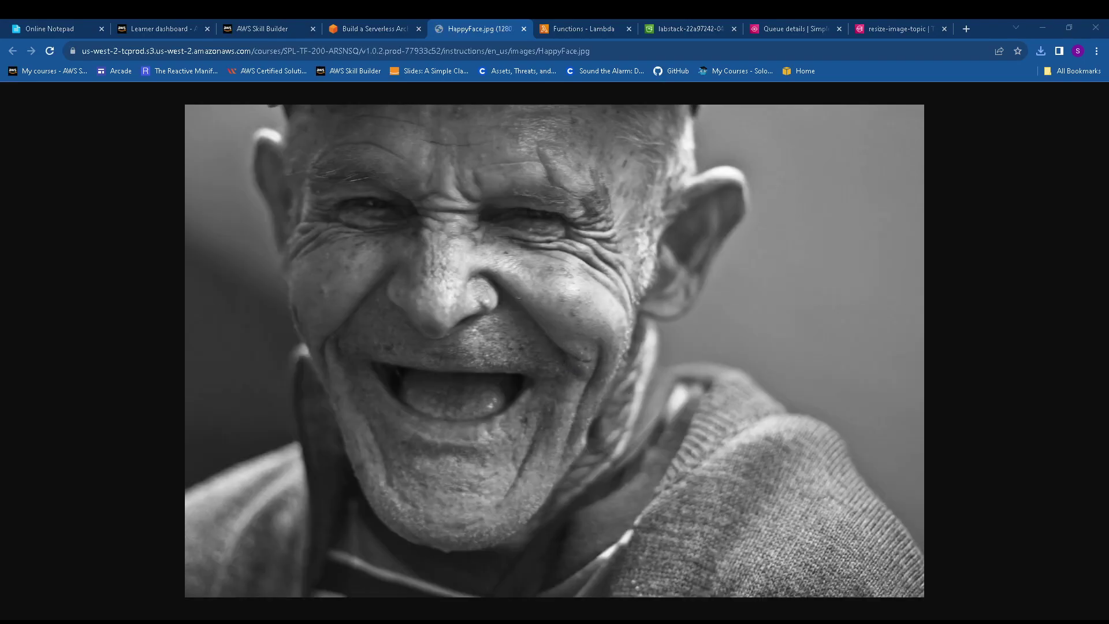
pyautogui.click(523, 29)
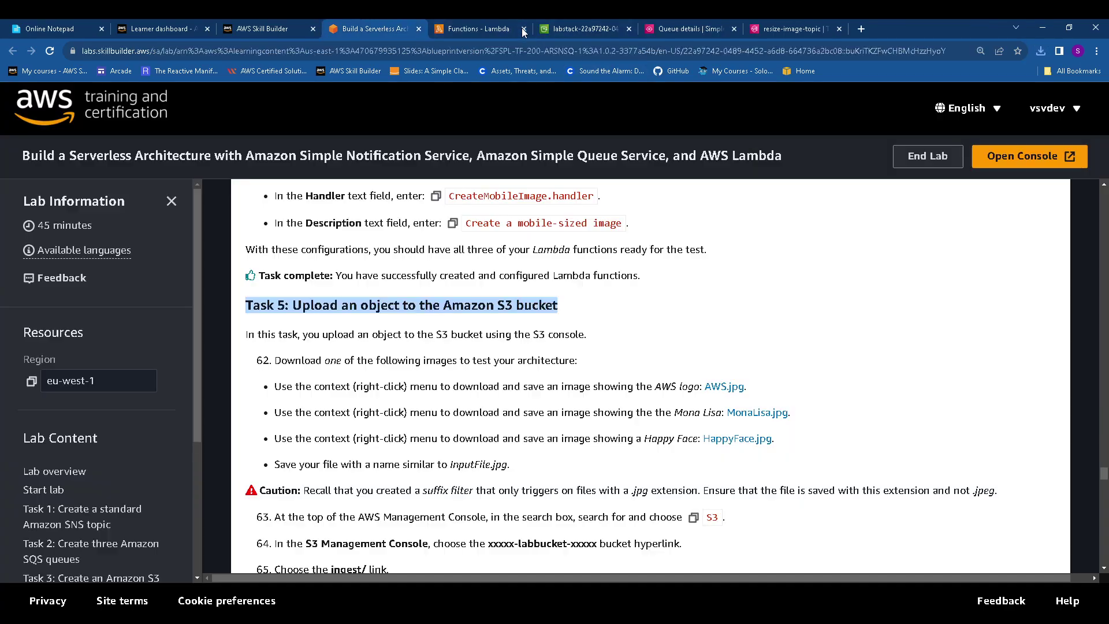
# - Read lab steps 63 to 69 and show the objects of the lab's S3 bucket
pyautogui.scroll(-2, 451, 344)
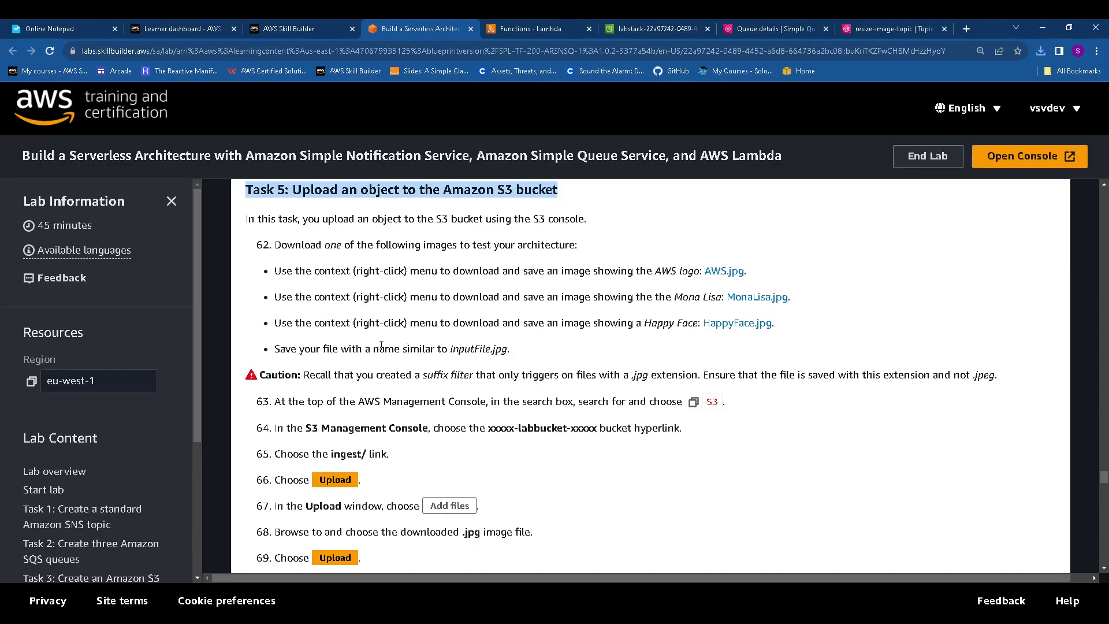
pyautogui.scroll(-1, 384, 344)
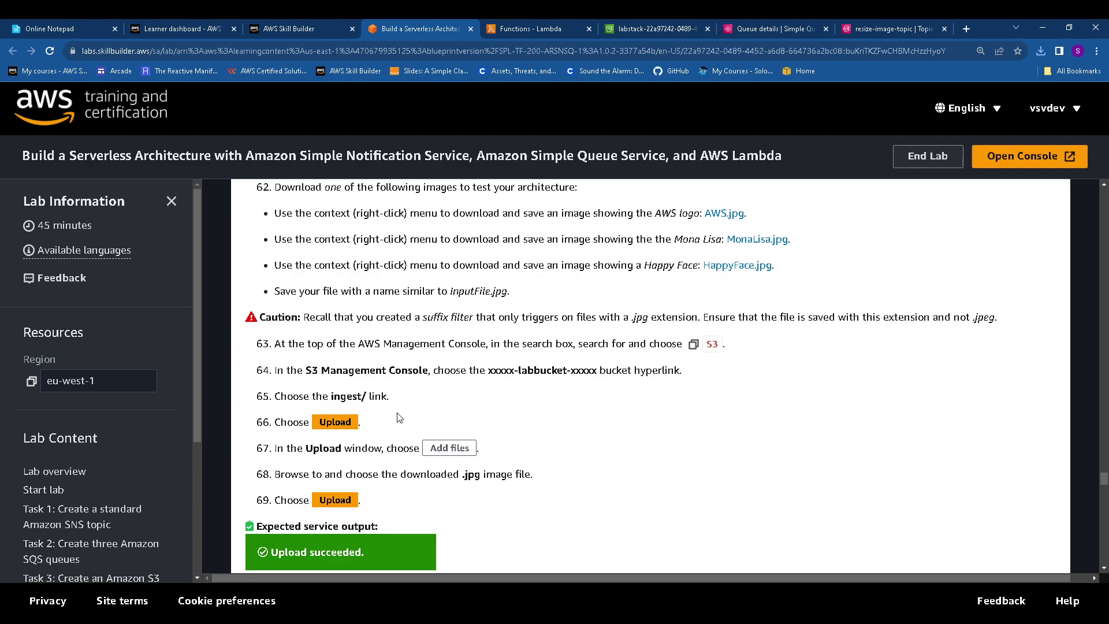
pyautogui.click(645, 28)
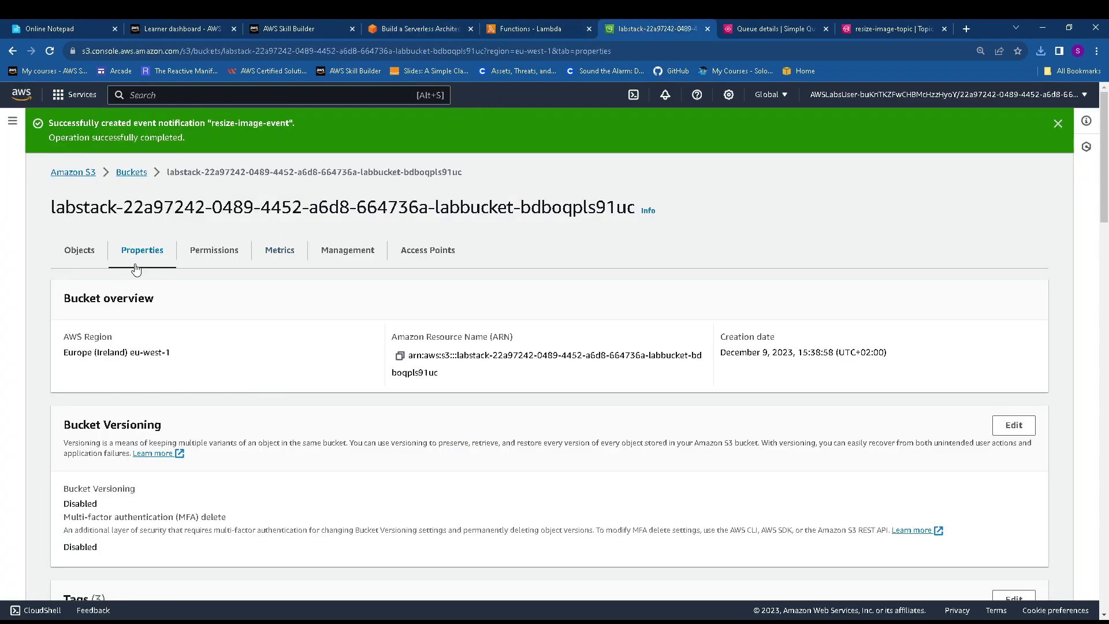
pyautogui.click(88, 252)
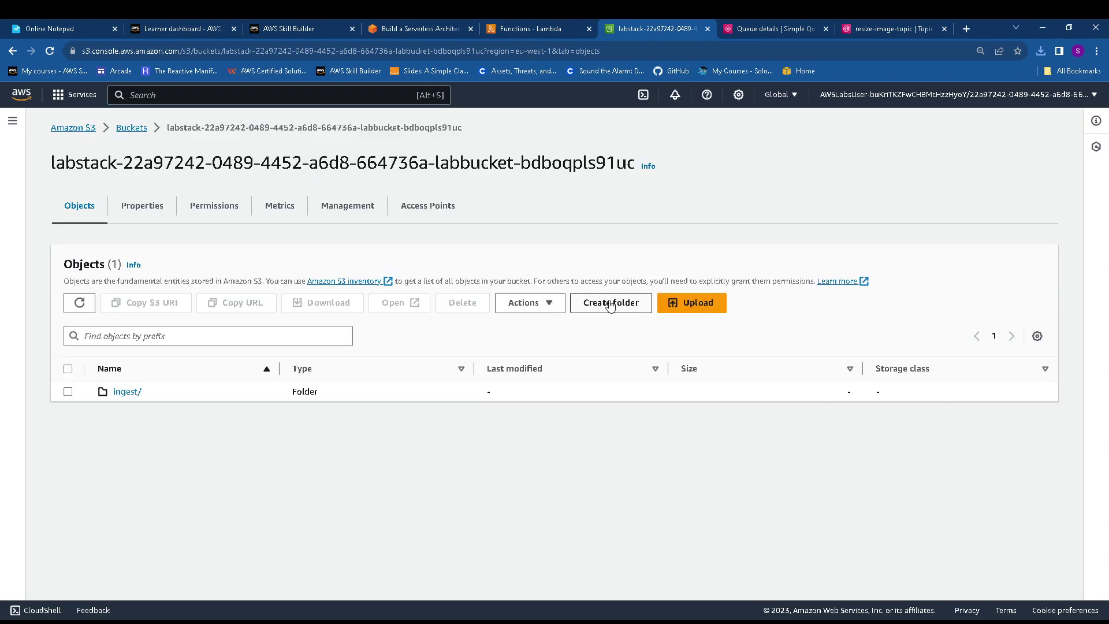
pyautogui.click(707, 310)
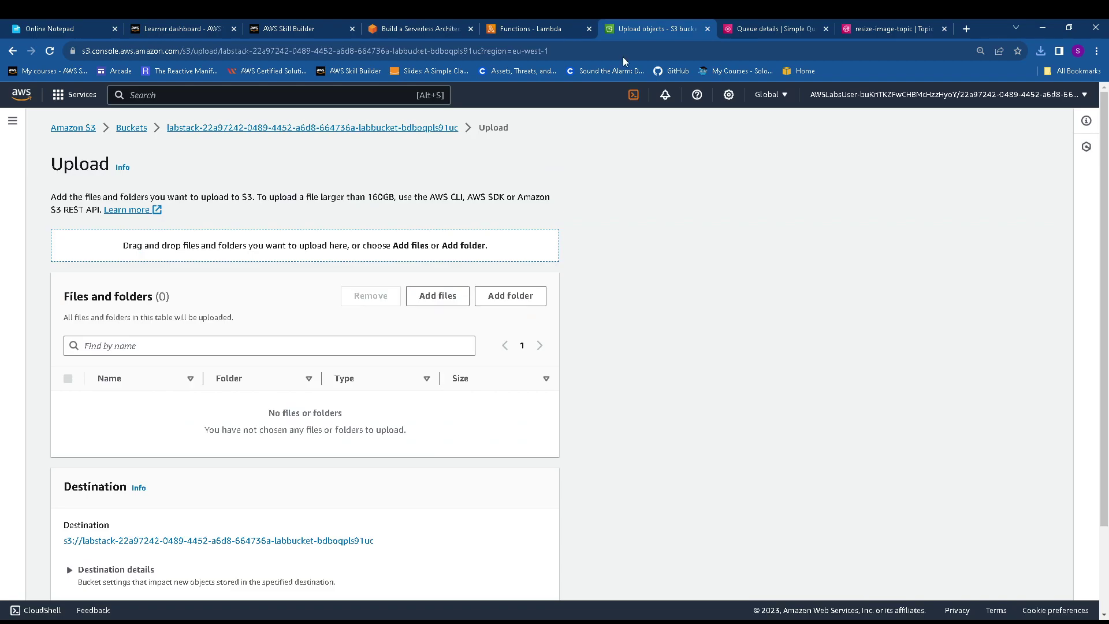
pyautogui.click(437, 26)
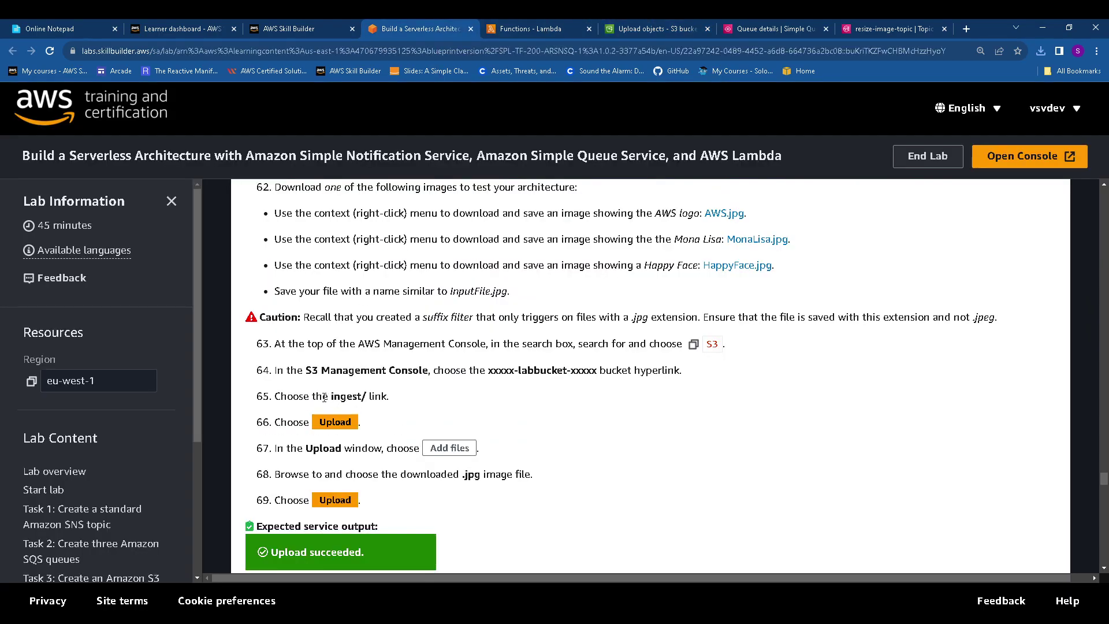
pyautogui.click(646, 25)
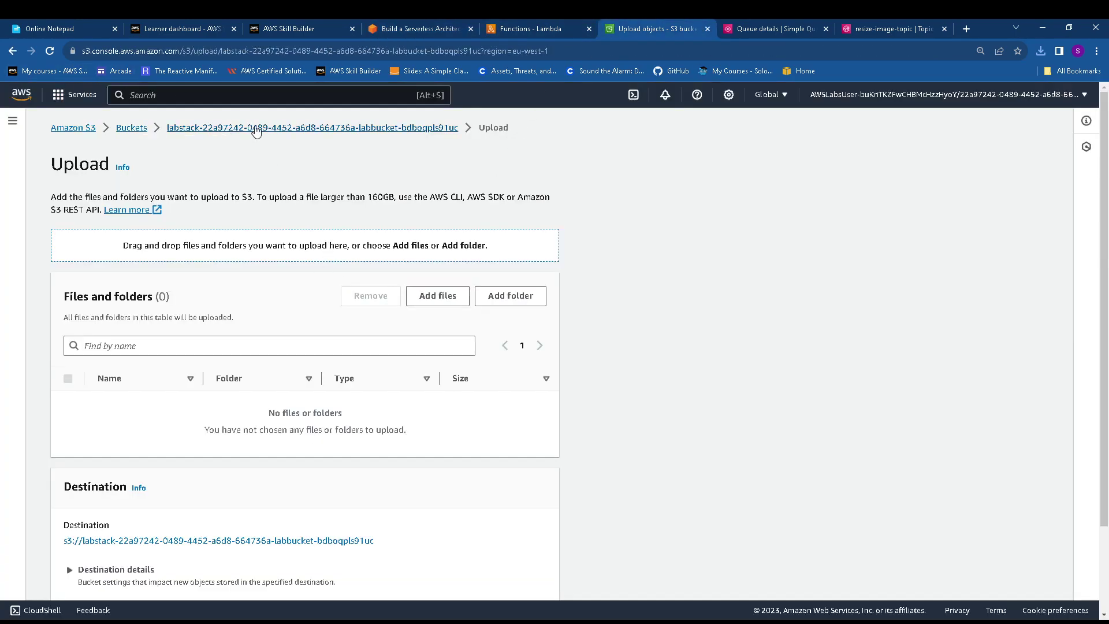
pyautogui.click(319, 127)
# - Start an upload in the bucket's ingest/ folder and add AWS.jpg, MonaLisa.jpg, HappyFace.jpg and kyiv-metro.png
pyautogui.click(119, 390)
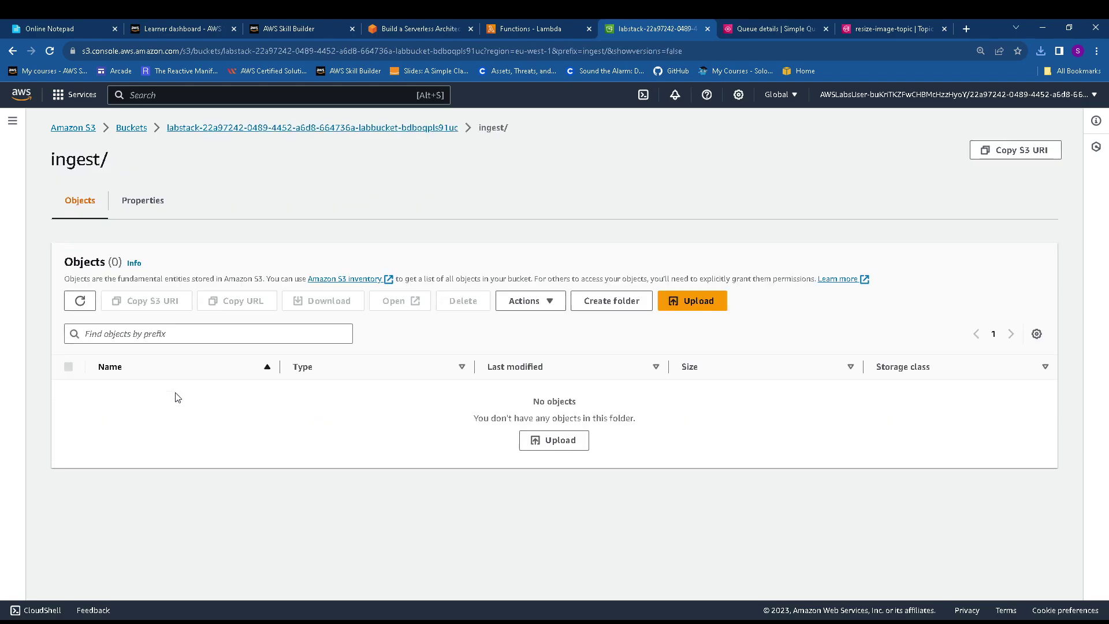
pyautogui.click(692, 301)
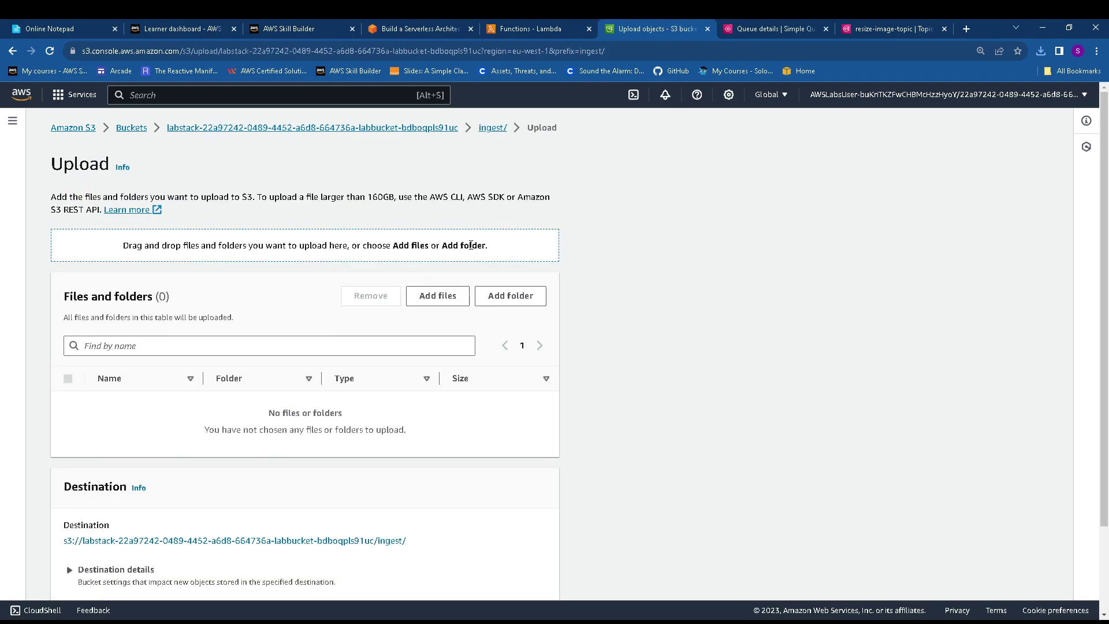
pyautogui.click(446, 298)
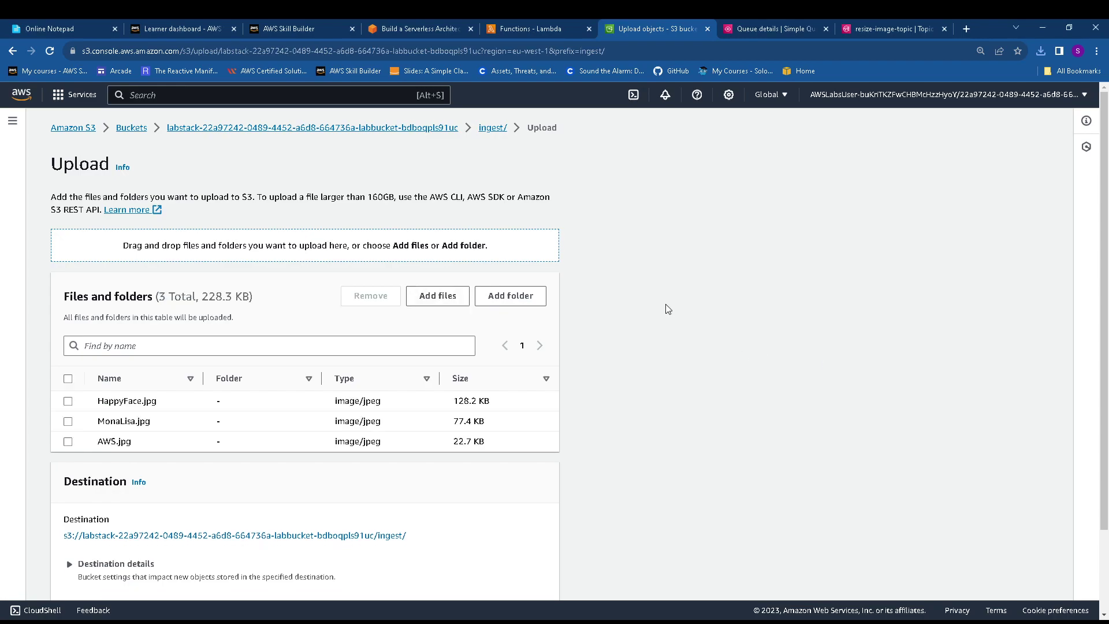
pyautogui.click(445, 297)
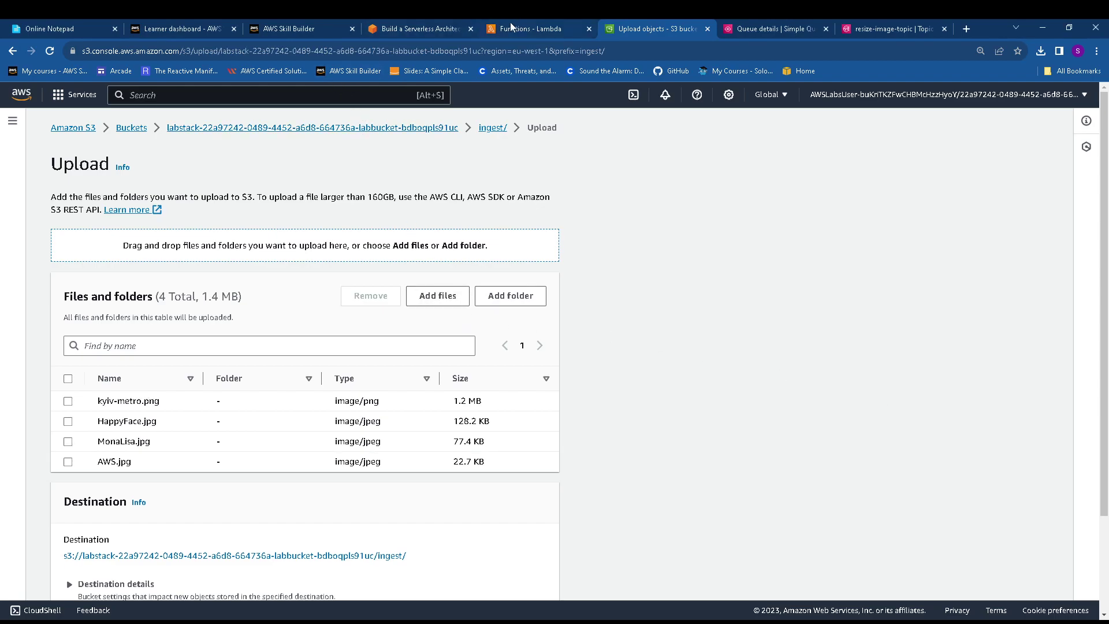
# - Check lab step 69 and upload the four added image files to the ingest/ folder
pyautogui.click(419, 26)
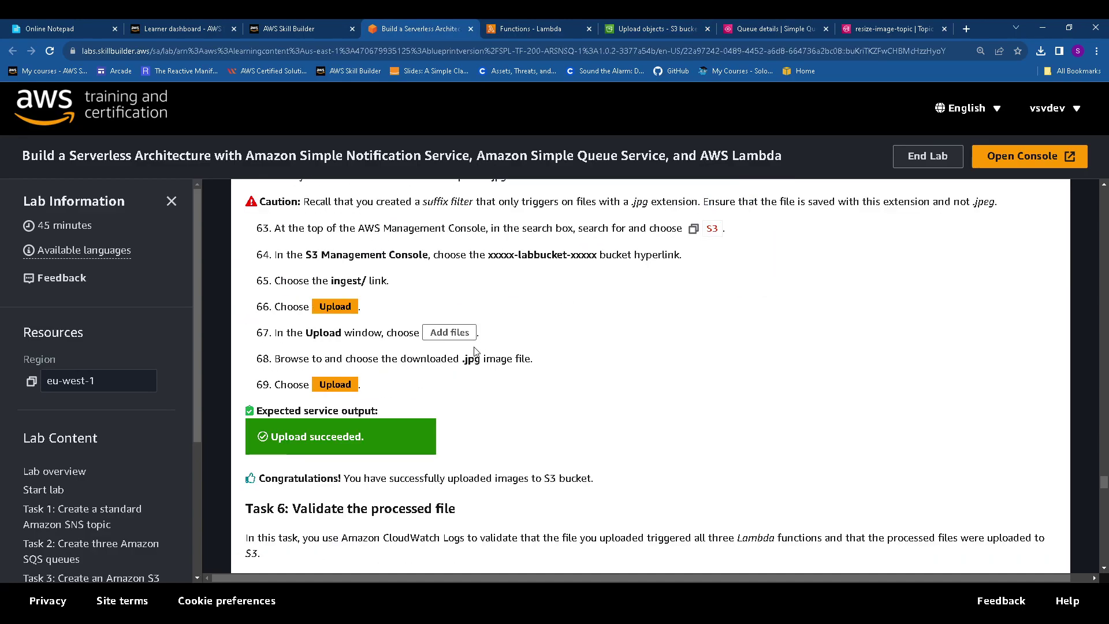
pyautogui.scroll(-2, 325, 338)
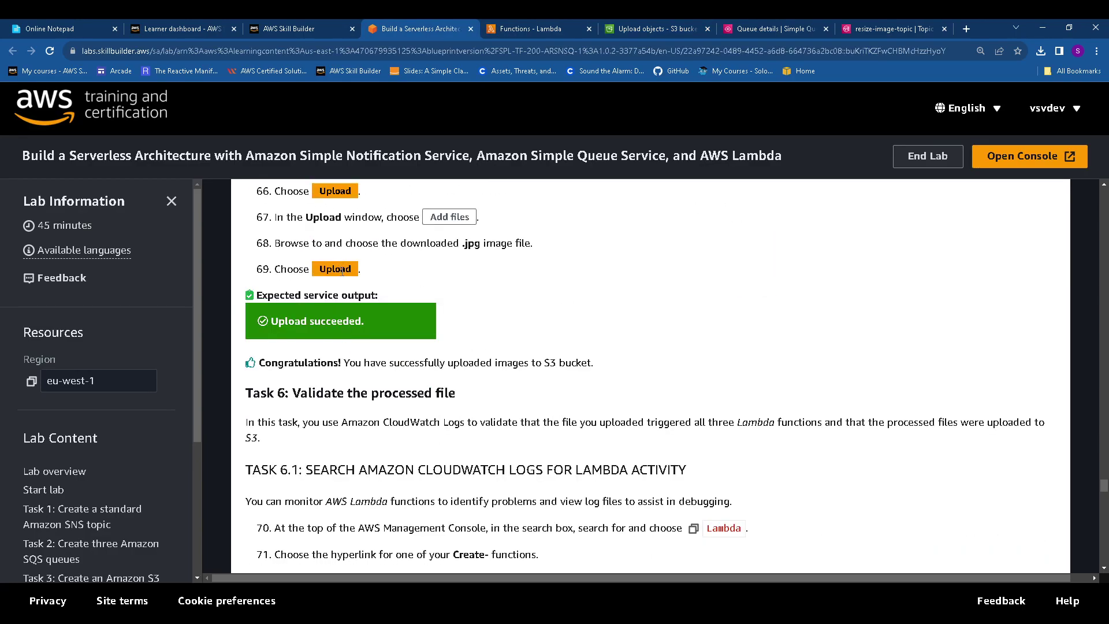
pyautogui.click(683, 26)
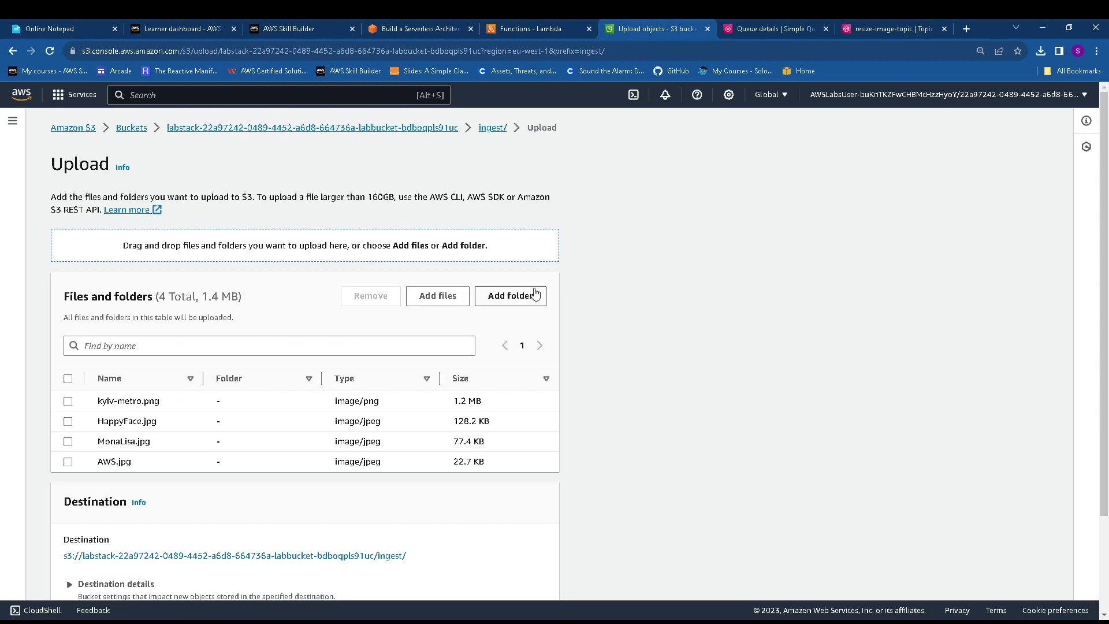
pyautogui.scroll(-2, 523, 297)
pyautogui.click(545, 575)
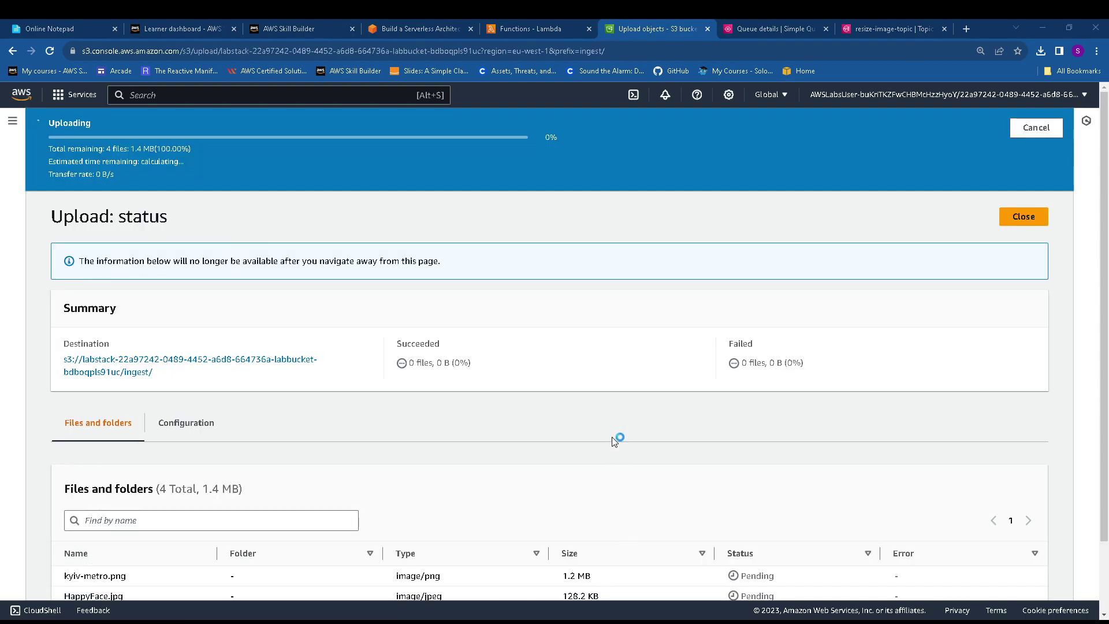
# - Read the lab's Task 6 introduction and steps 70 to 72 on checking Lambda activity
pyautogui.hotkey('ctrl', 'pageup')
pyautogui.hotkey('ctrl', 'pageup')
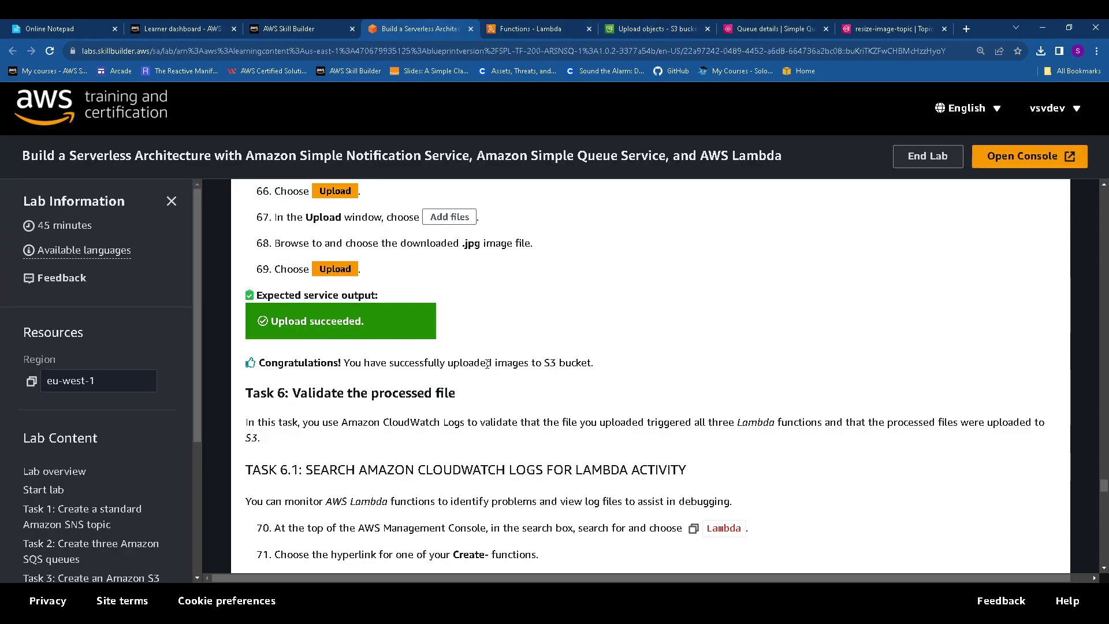
pyautogui.scroll(-1, 397, 362)
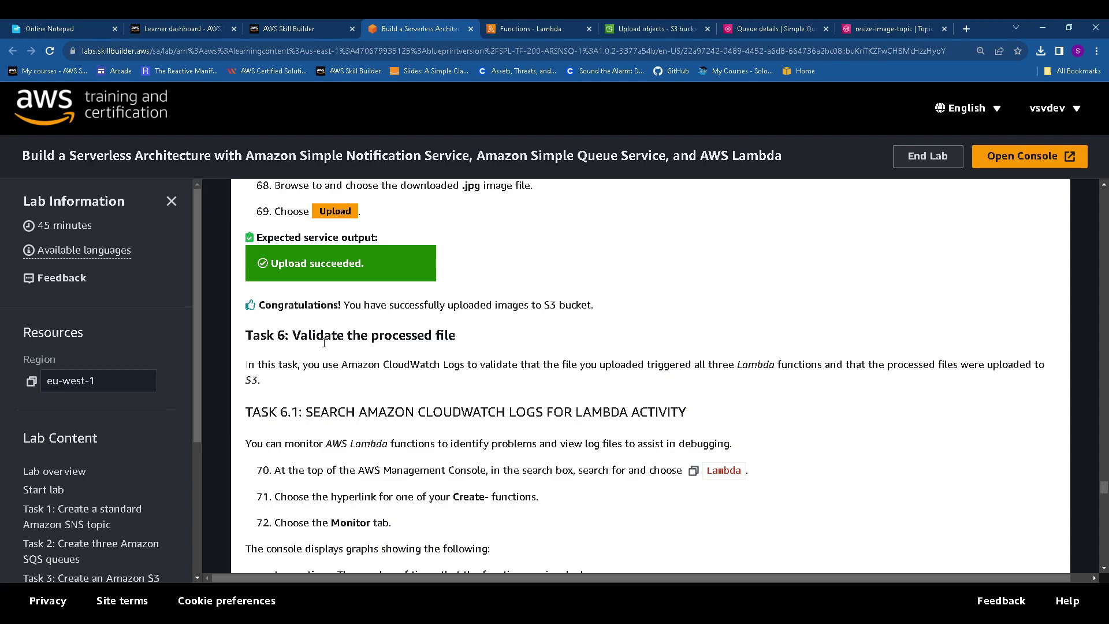
pyautogui.moveTo(254, 333); pyautogui.dragTo(482, 345)
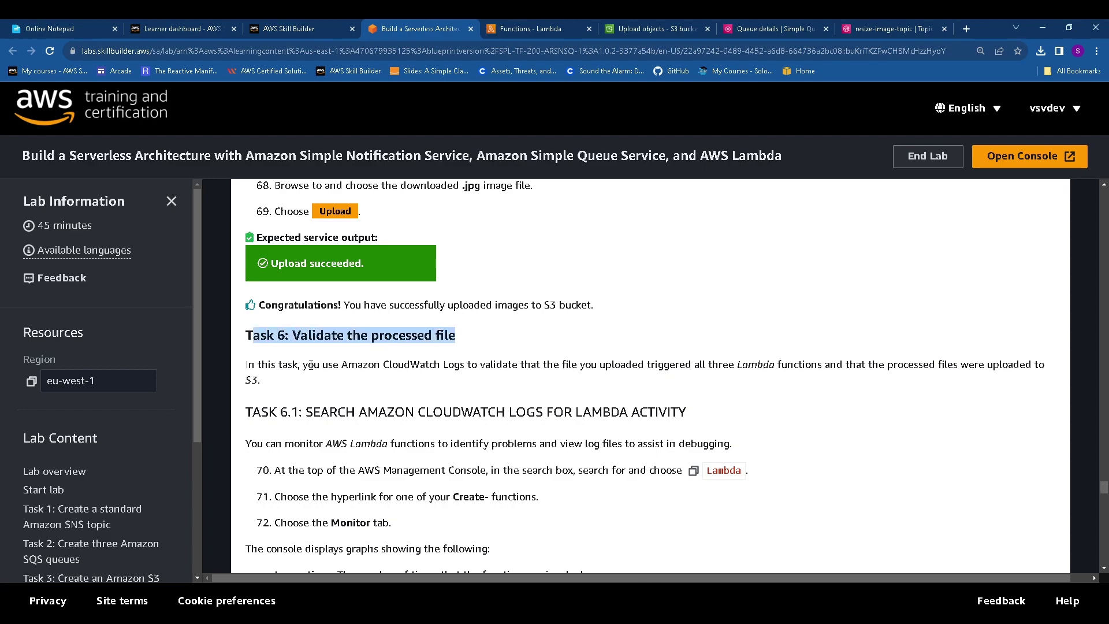
pyautogui.moveTo(311, 365); pyautogui.dragTo(363, 384)
pyautogui.moveTo(245, 411); pyautogui.dragTo(690, 443)
pyautogui.scroll(-2, 691, 444)
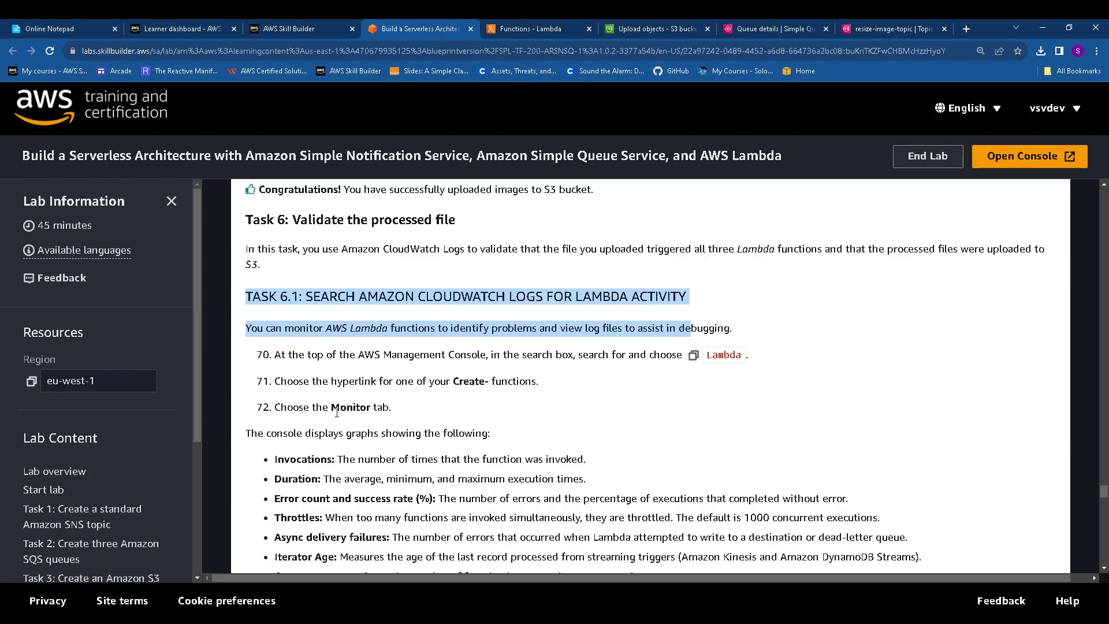
# - Show the CreateThumbnail Lambda function's CloudWatch metrics for a custom relative range of 15 minutes
pyautogui.click(518, 27)
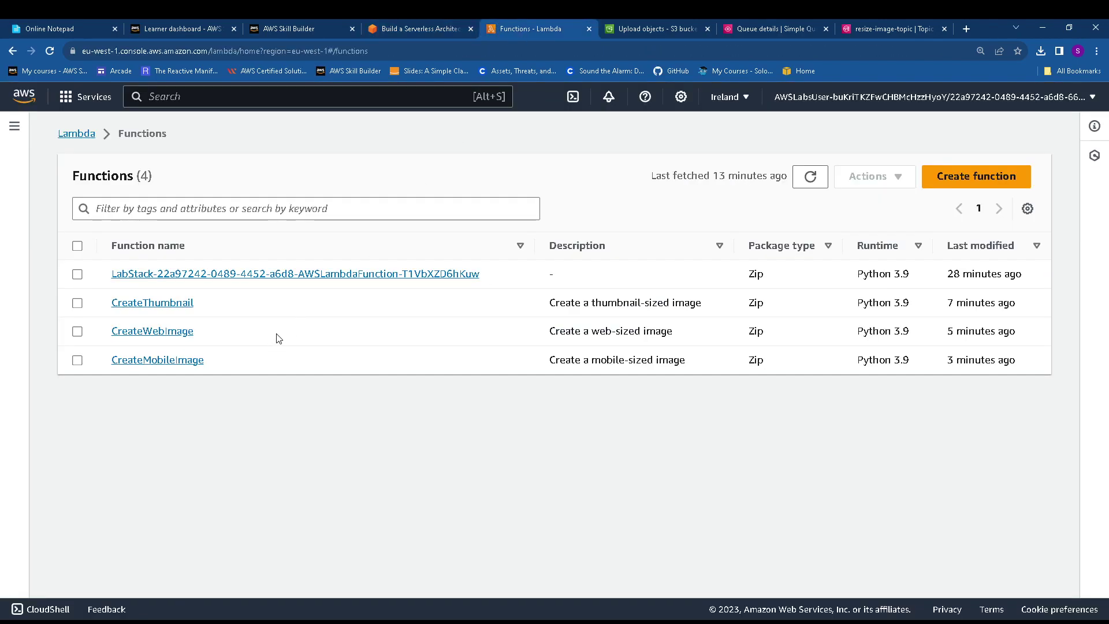
pyautogui.click(178, 304)
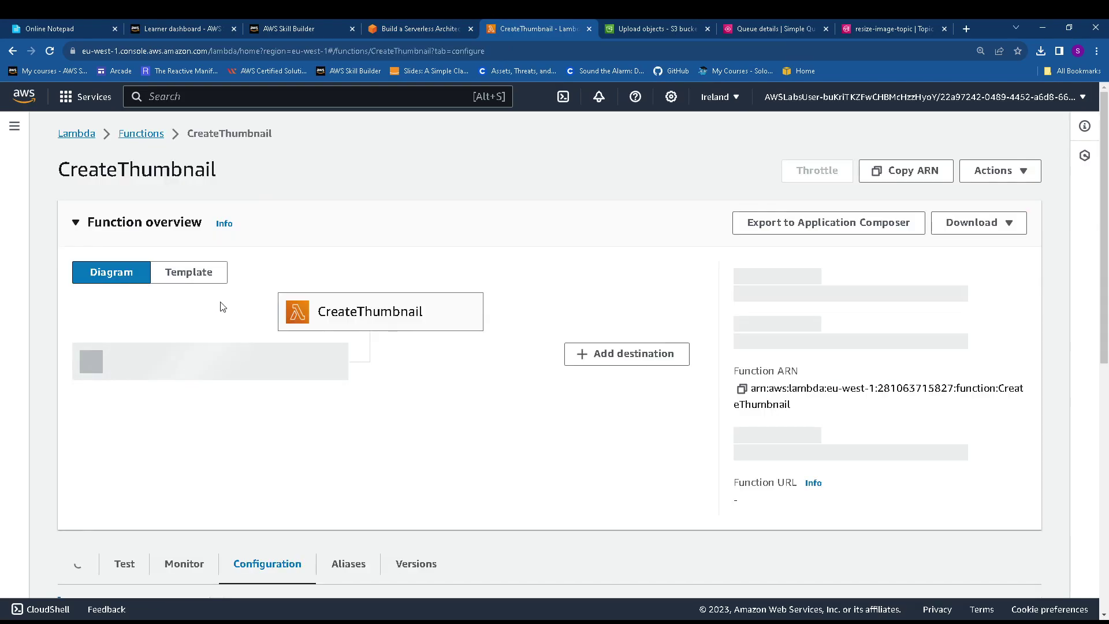
pyautogui.click(205, 516)
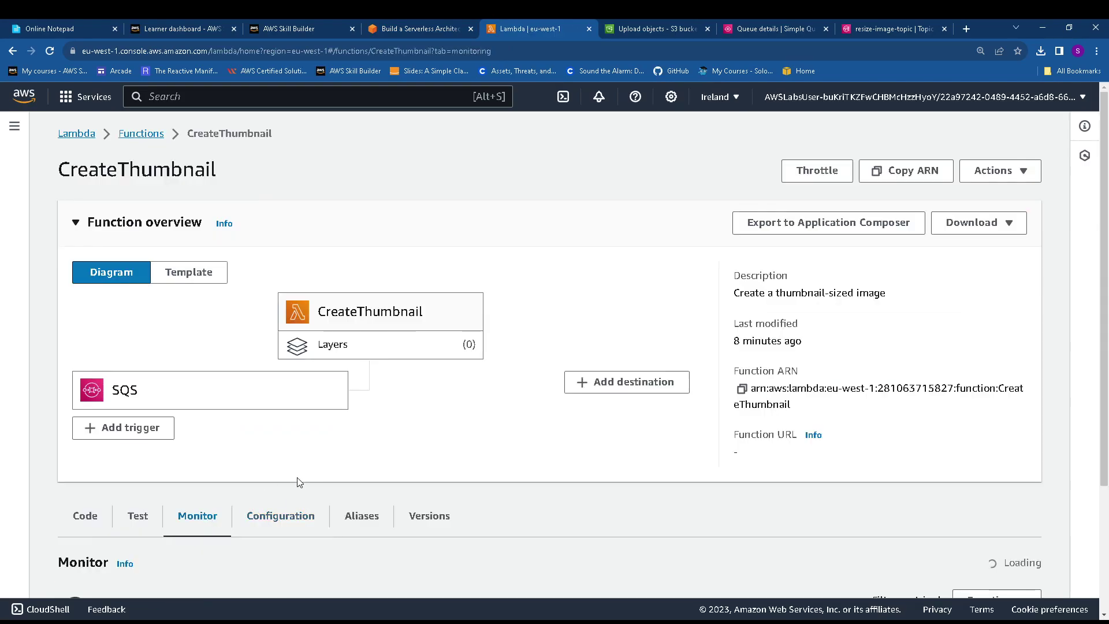
pyautogui.scroll(-3, 433, 354)
pyautogui.scroll(-2, 497, 358)
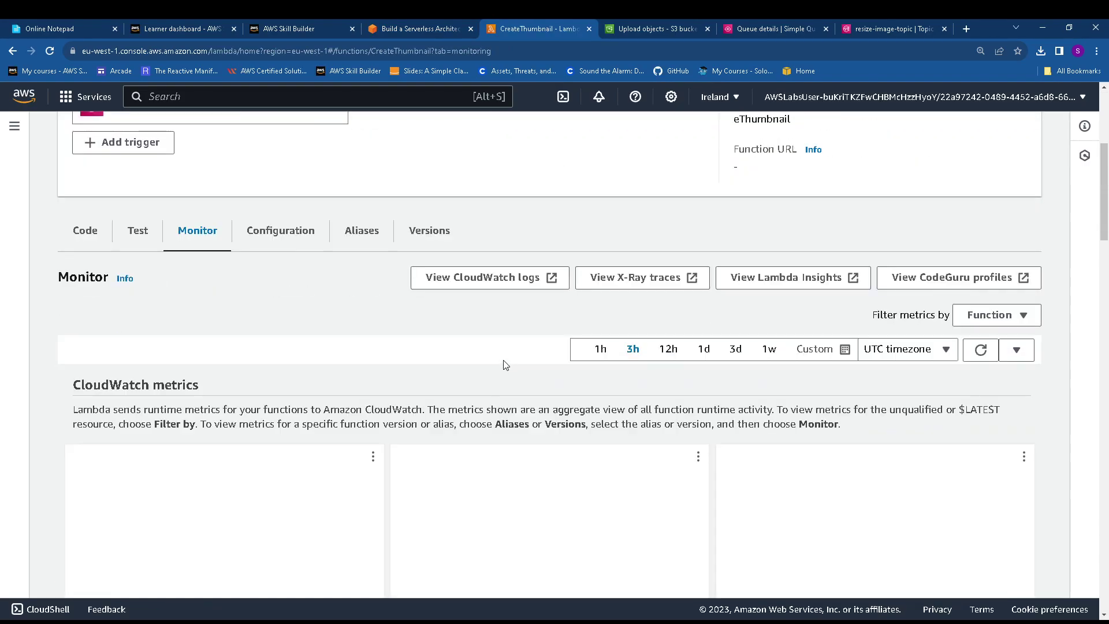
pyautogui.scroll(-2, 505, 363)
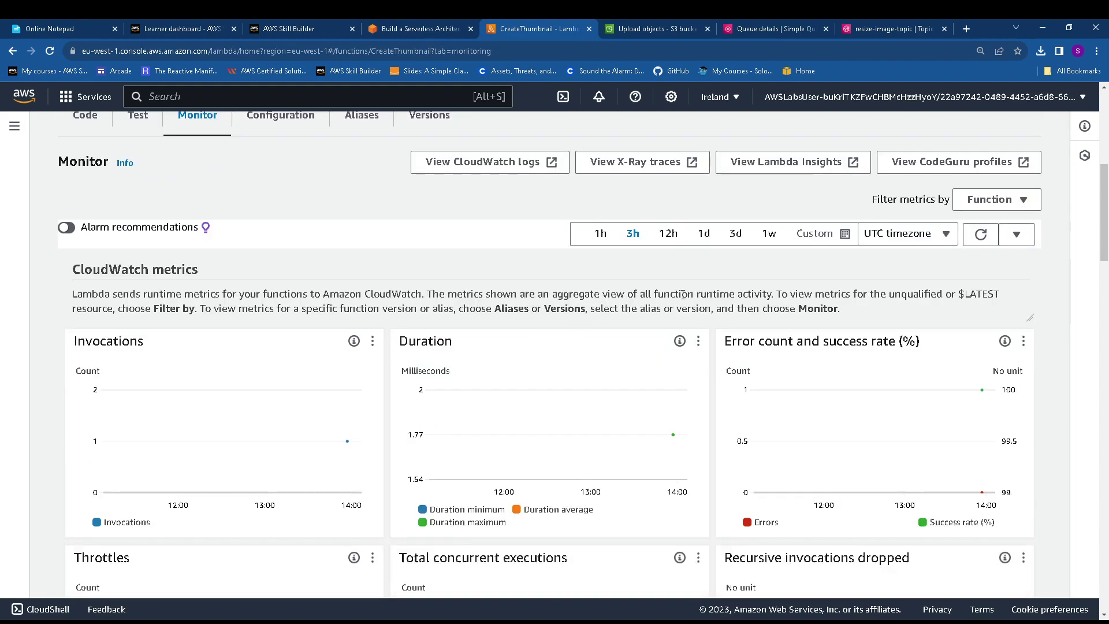
pyautogui.click(841, 236)
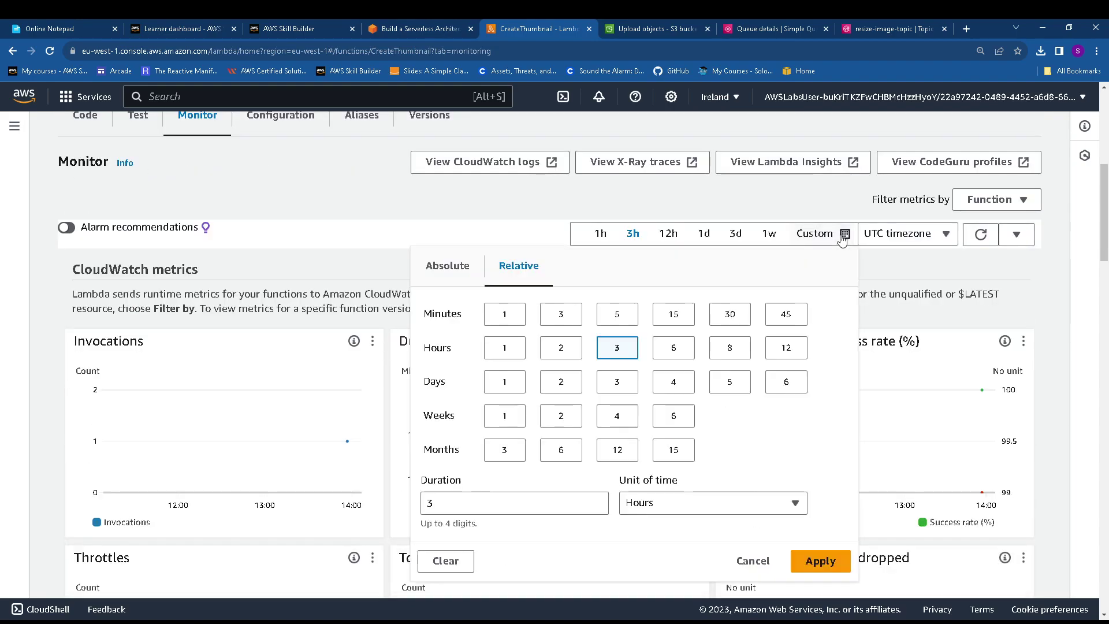
pyautogui.click(674, 317)
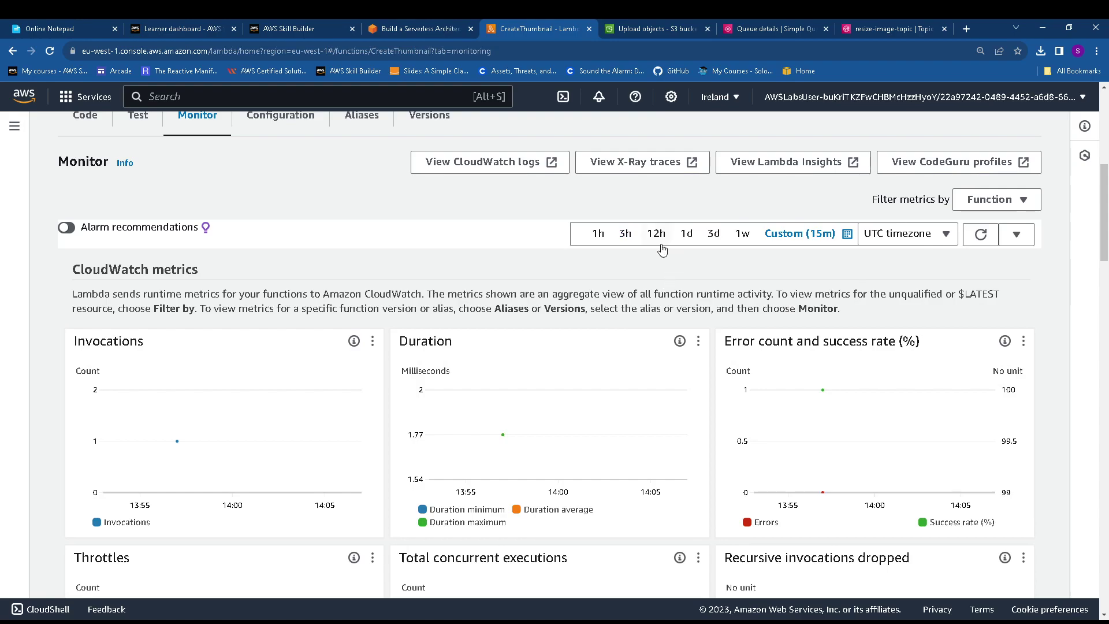
# - Compare the lab's metric descriptions with CreateThumbnail's monitoring graphs and read lab steps 73 to 75
pyautogui.click(406, 29)
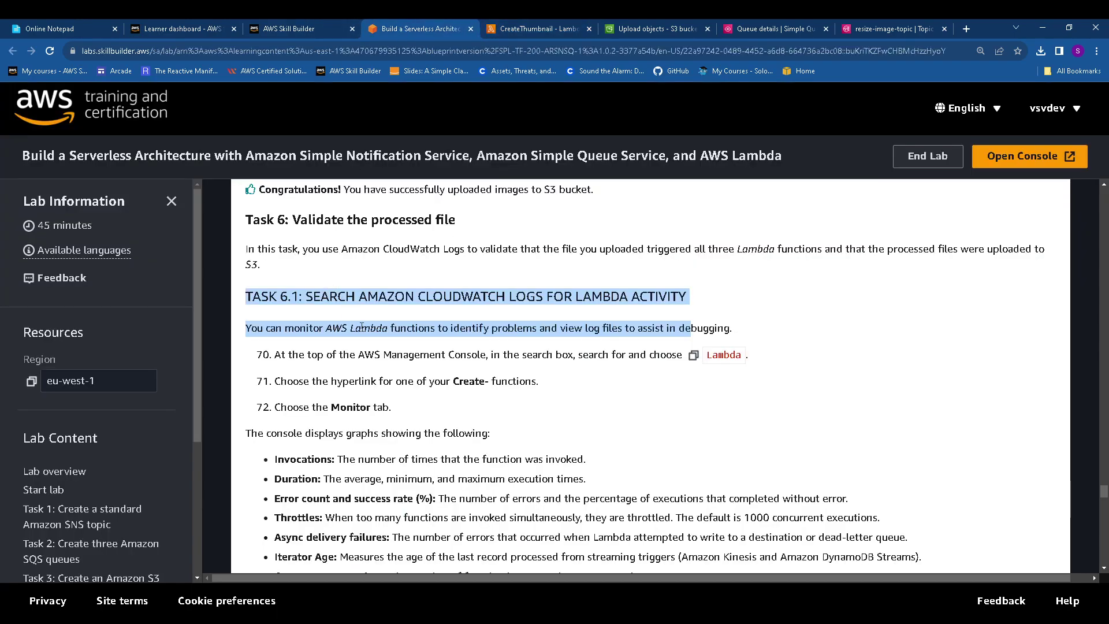
pyautogui.scroll(-2, 381, 374)
pyautogui.scroll(-1, 346, 301)
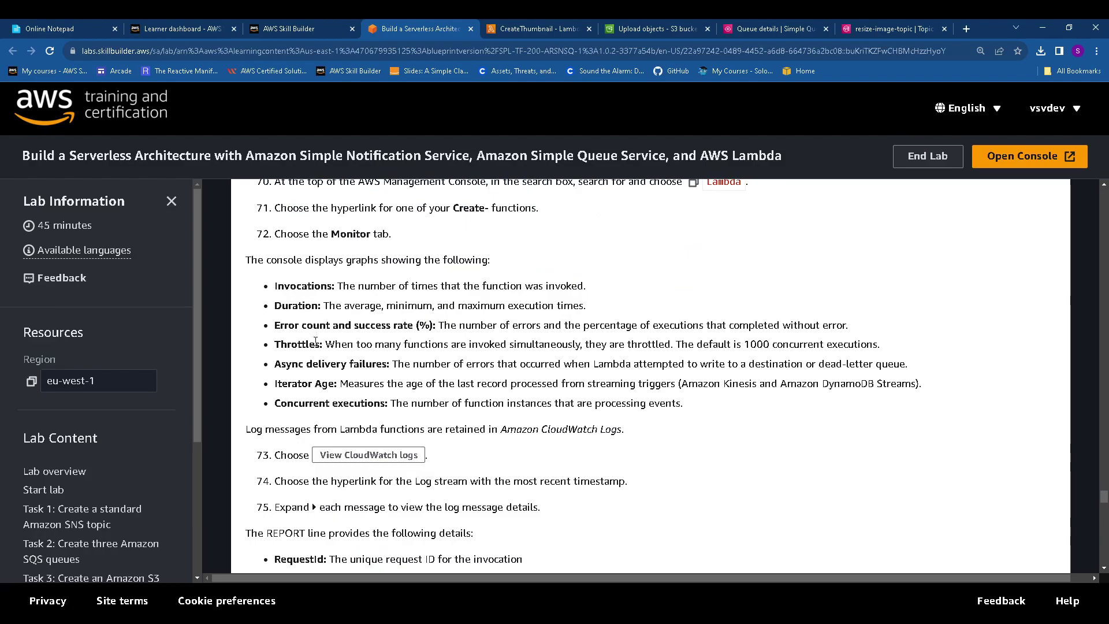
pyautogui.scroll(-1, 316, 344)
pyautogui.scroll(1, 316, 345)
pyautogui.click(549, 28)
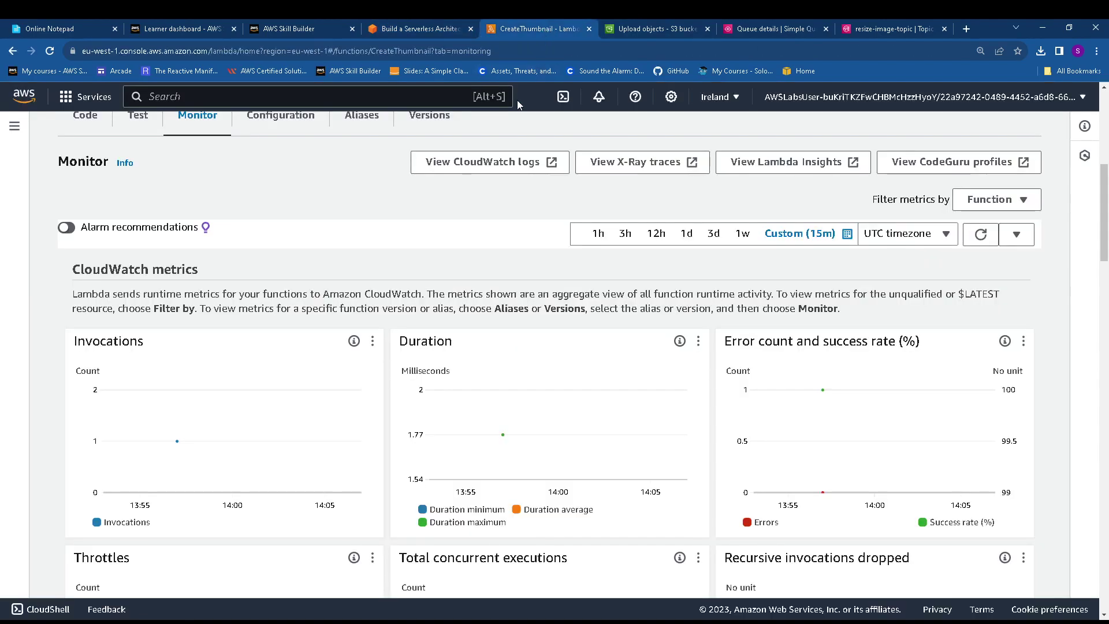
pyautogui.scroll(7, 363, 208)
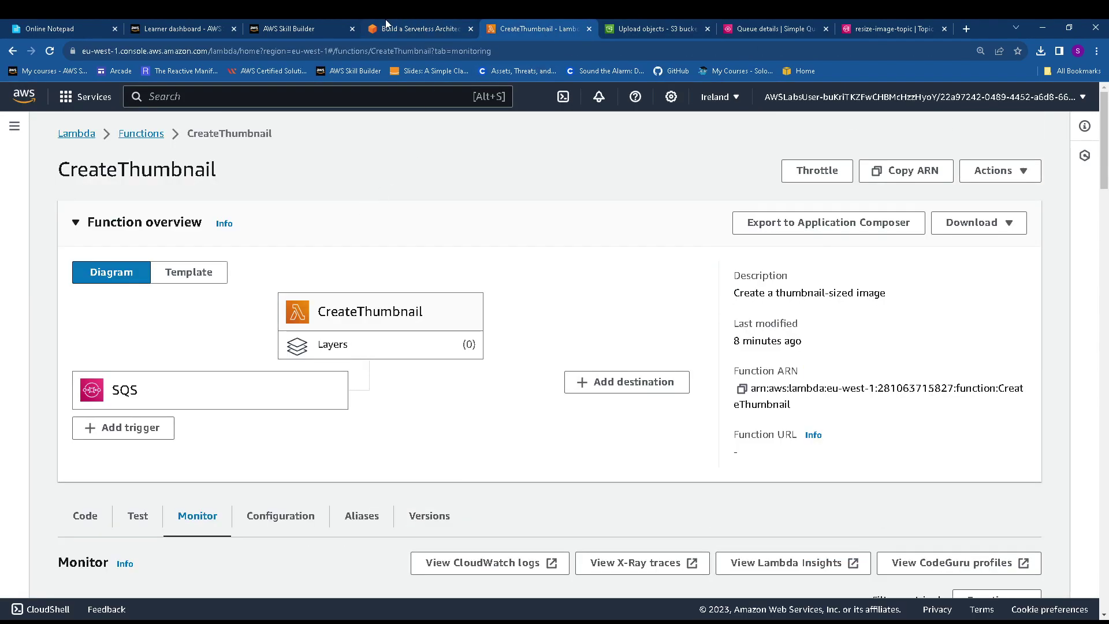
pyautogui.scroll(-7, 421, 137)
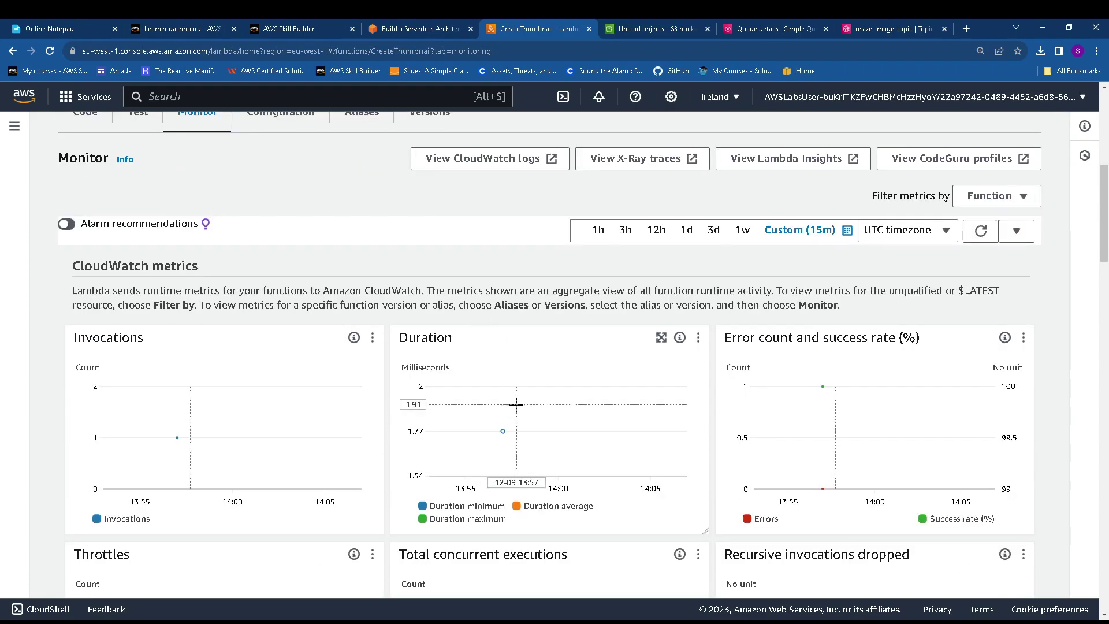
pyautogui.click(421, 29)
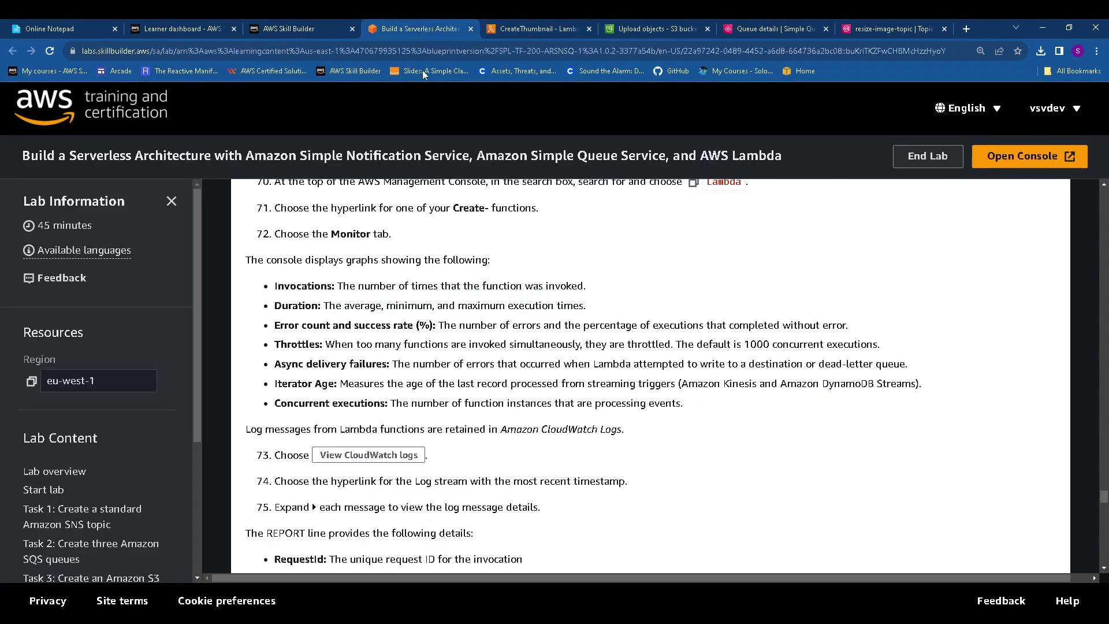
pyautogui.moveTo(275, 285); pyautogui.dragTo(814, 407)
pyautogui.scroll(-3, 532, 425)
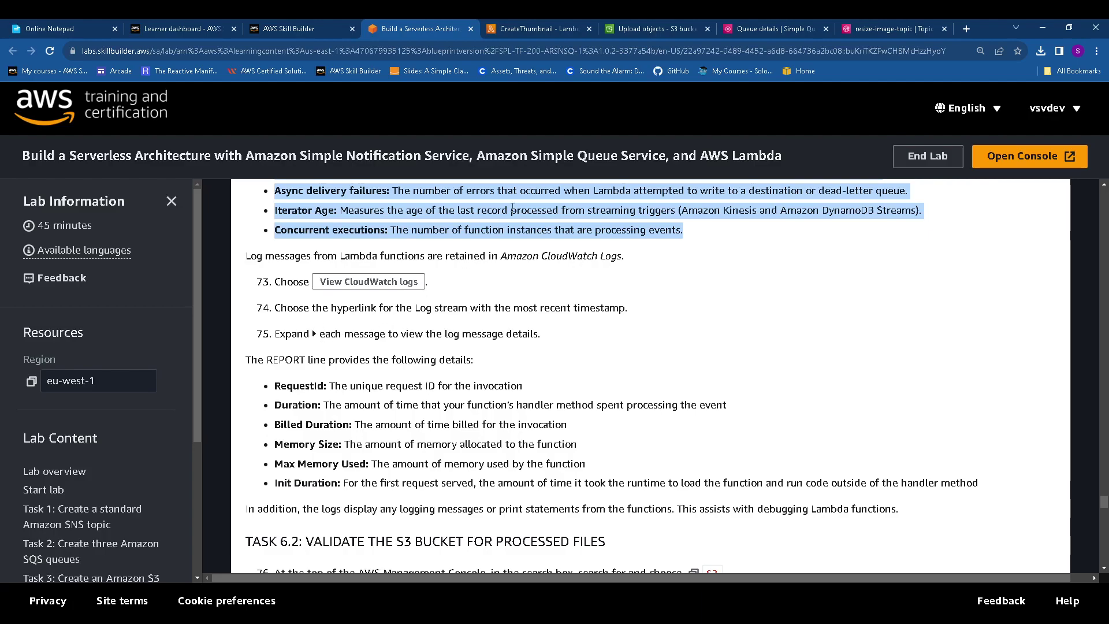
# - View CreateThumbnail's CloudWatch logs and open the log stream with the most recent event time
pyautogui.click(545, 25)
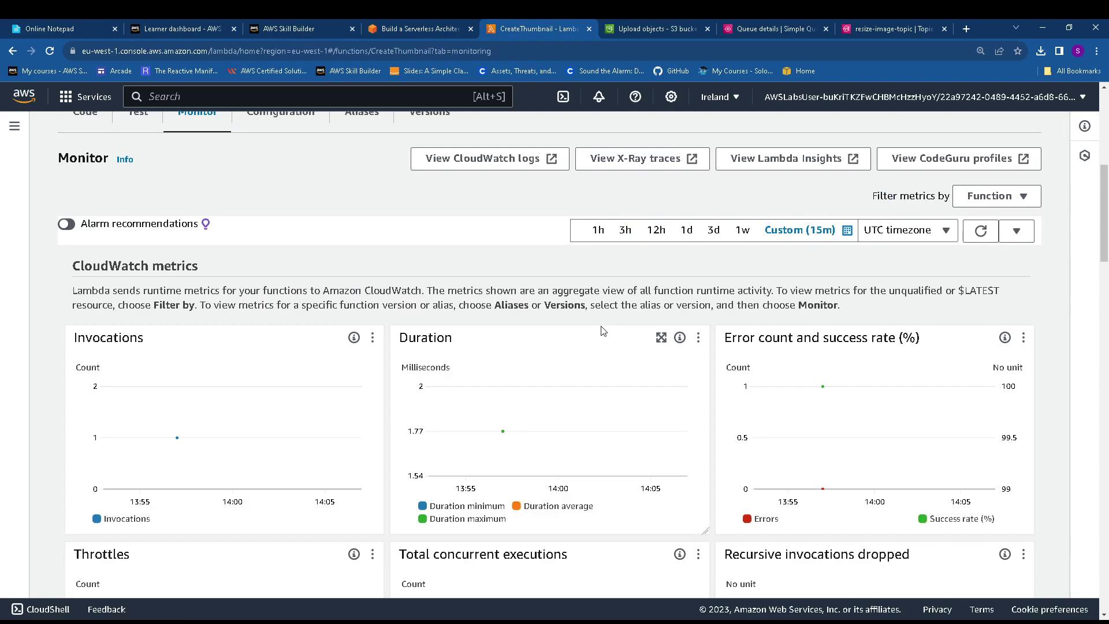
pyautogui.click(515, 166)
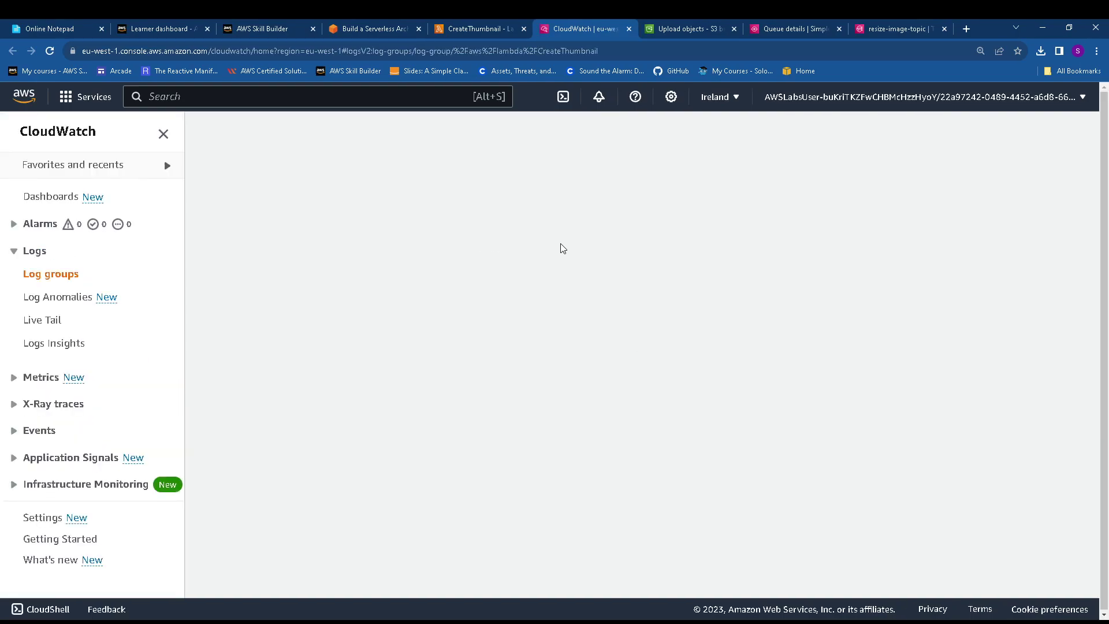
pyautogui.click(361, 29)
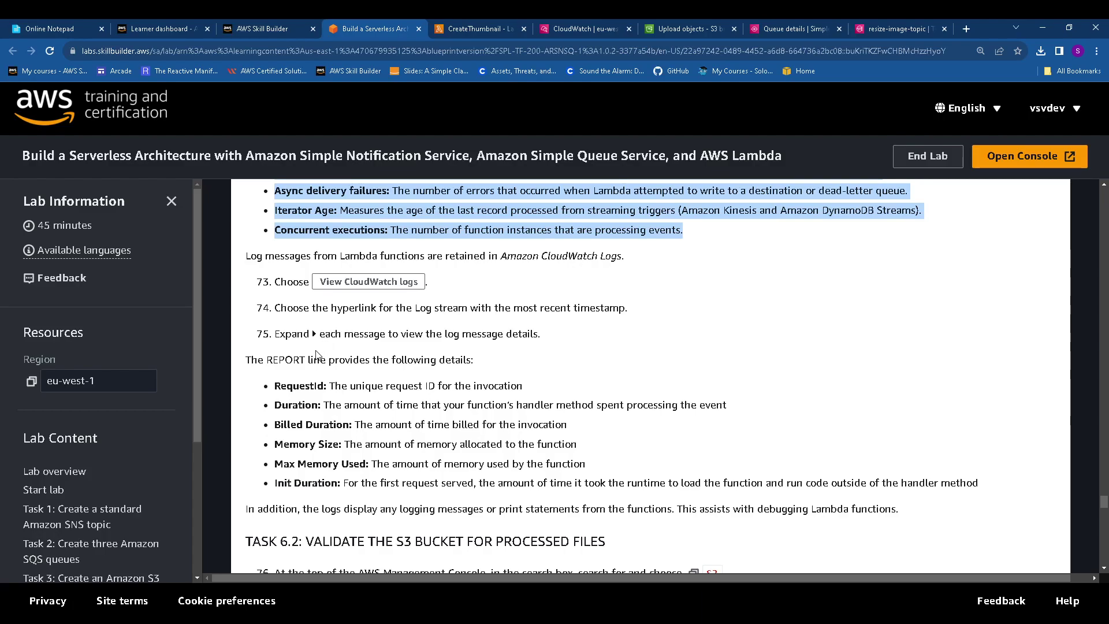
pyautogui.click(548, 26)
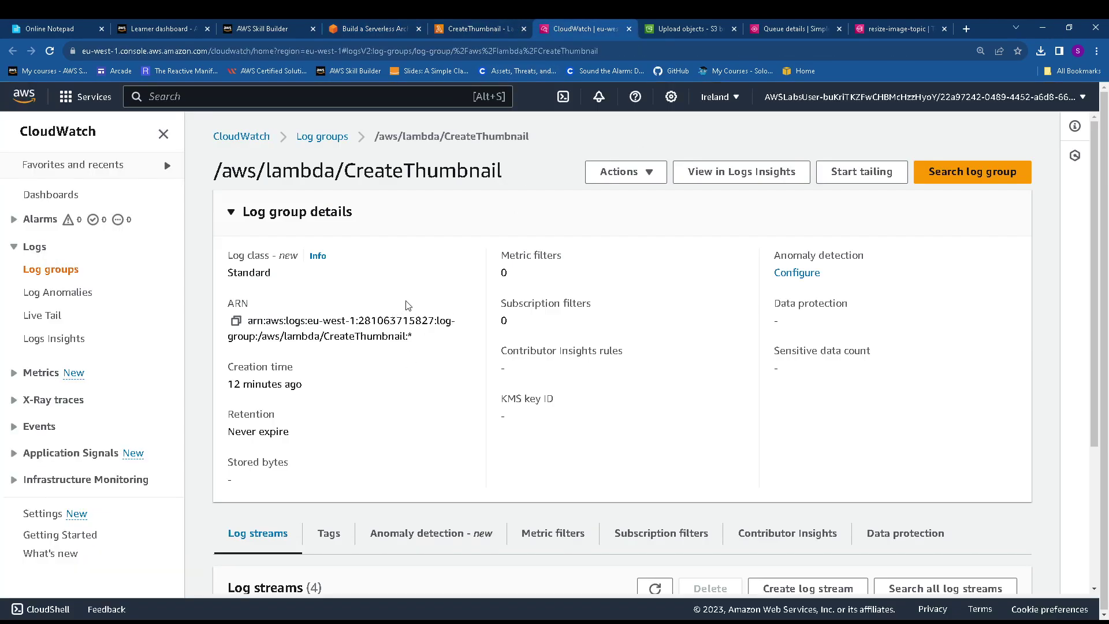
pyautogui.scroll(-3, 403, 308)
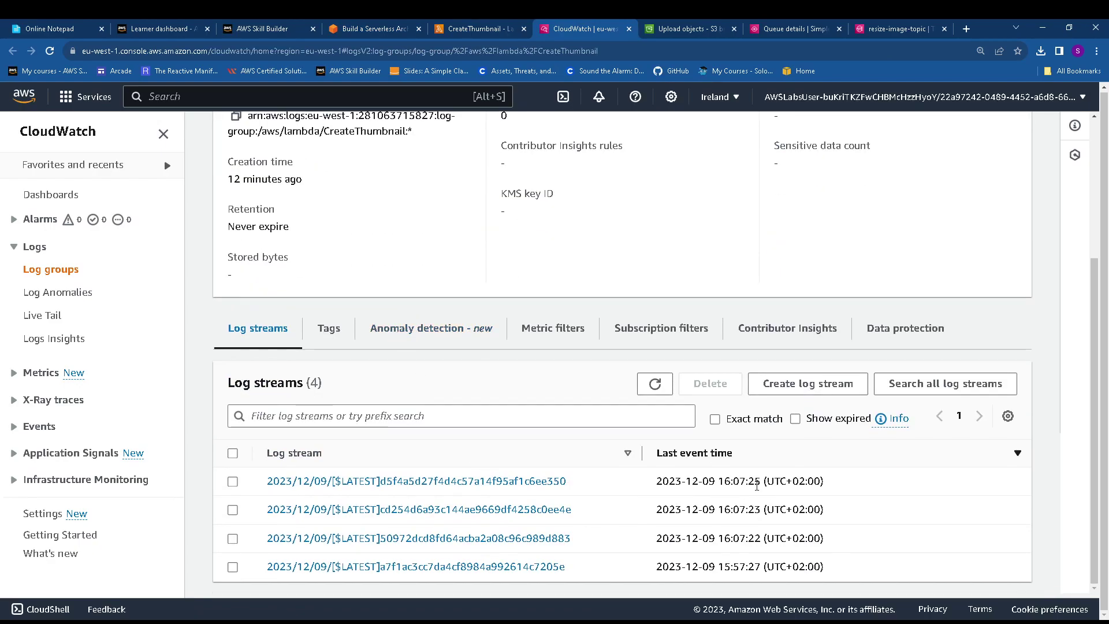
pyautogui.click(481, 485)
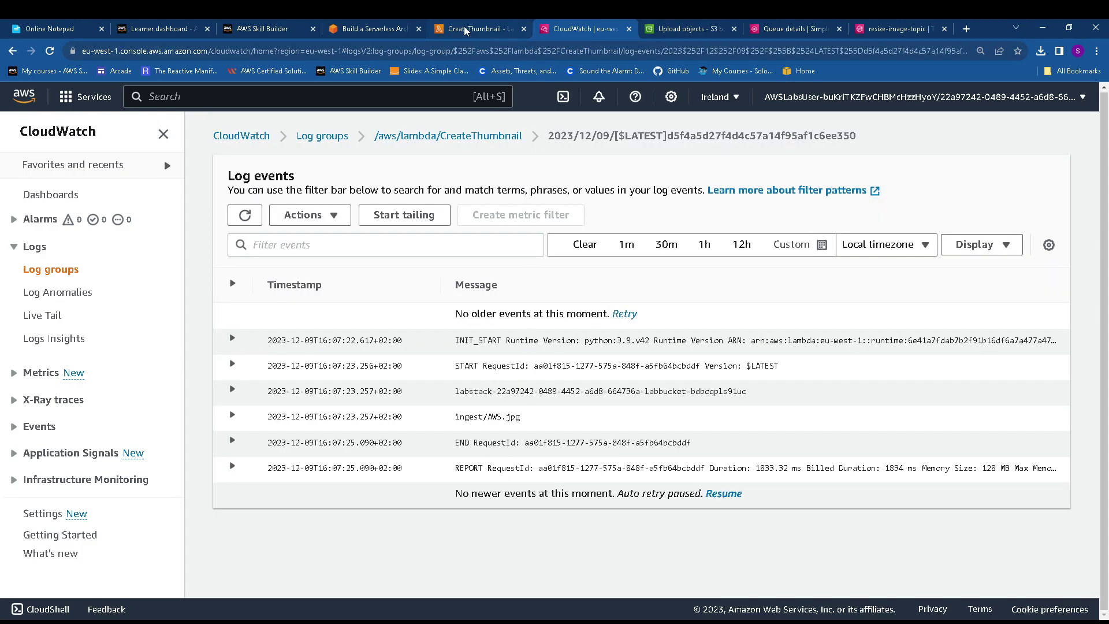
# - Check the lab's REPORT line details and expand the INIT_START event in the CreateThumbnail log stream
pyautogui.click(398, 30)
pyautogui.scroll(-3, 353, 301)
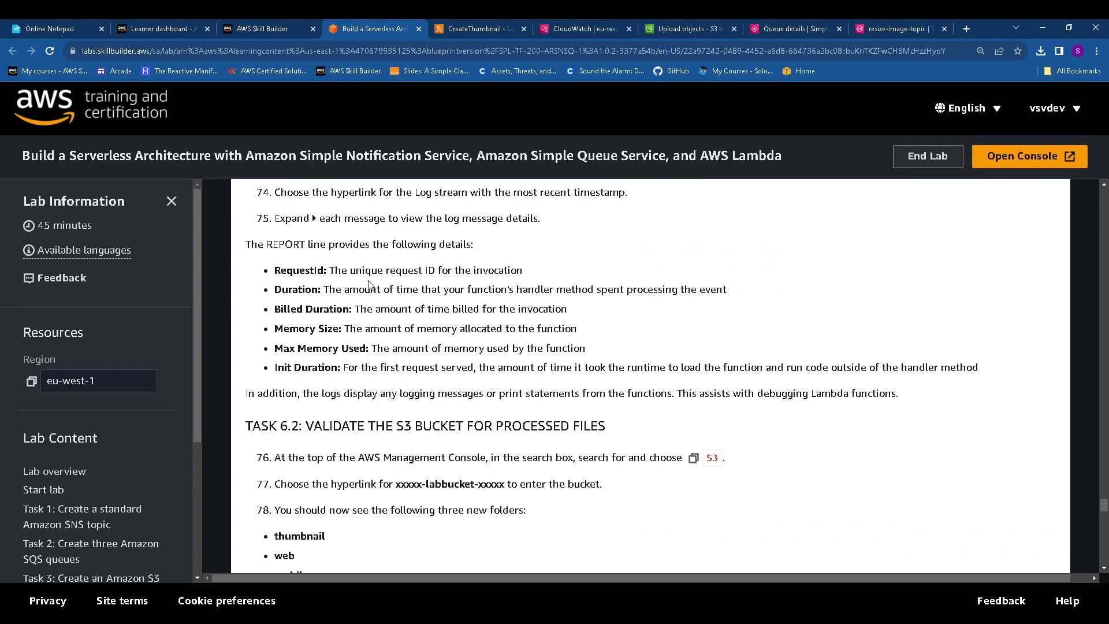
pyautogui.click(552, 36)
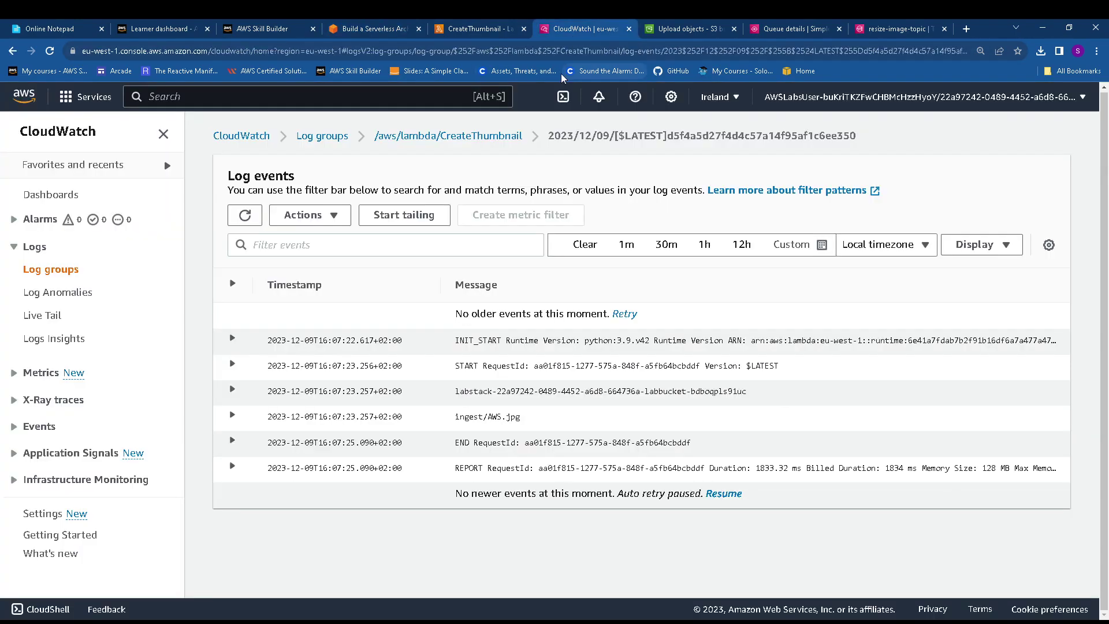
pyautogui.click(237, 340)
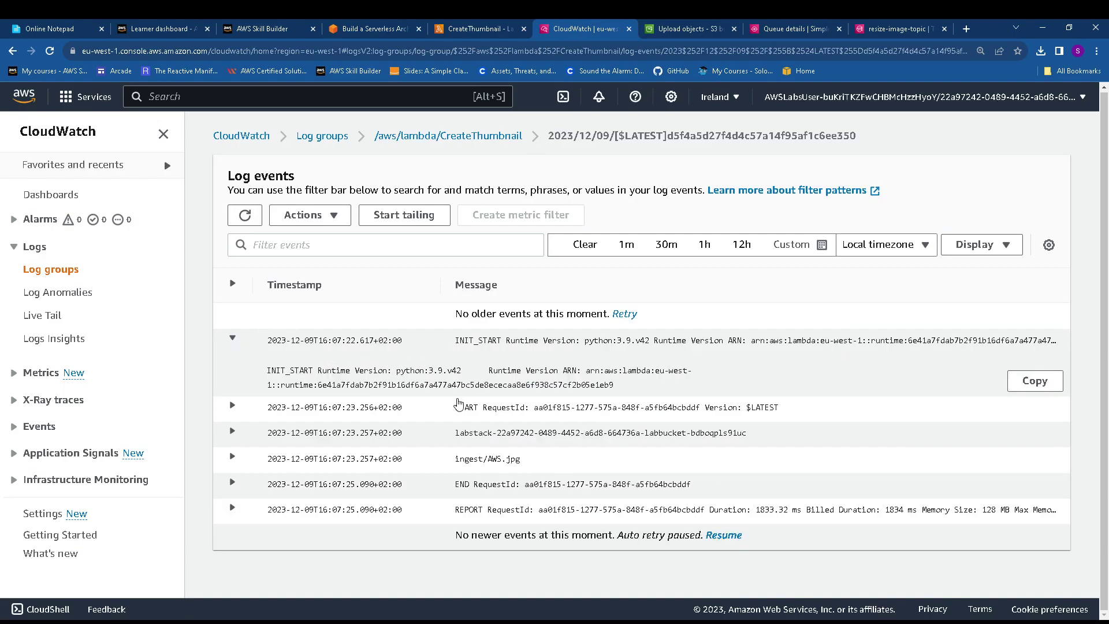
# - Read the lab's Task 6.2 steps 76 to 79 on validating the S3 bucket for processed files
pyautogui.click(387, 32)
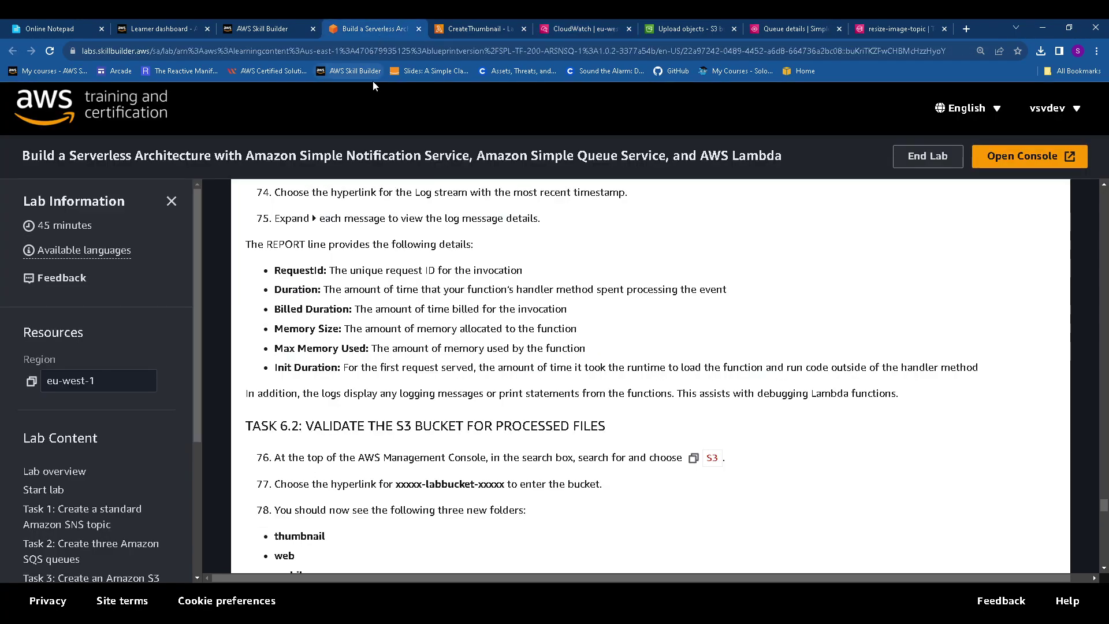
pyautogui.scroll(-2, 381, 391)
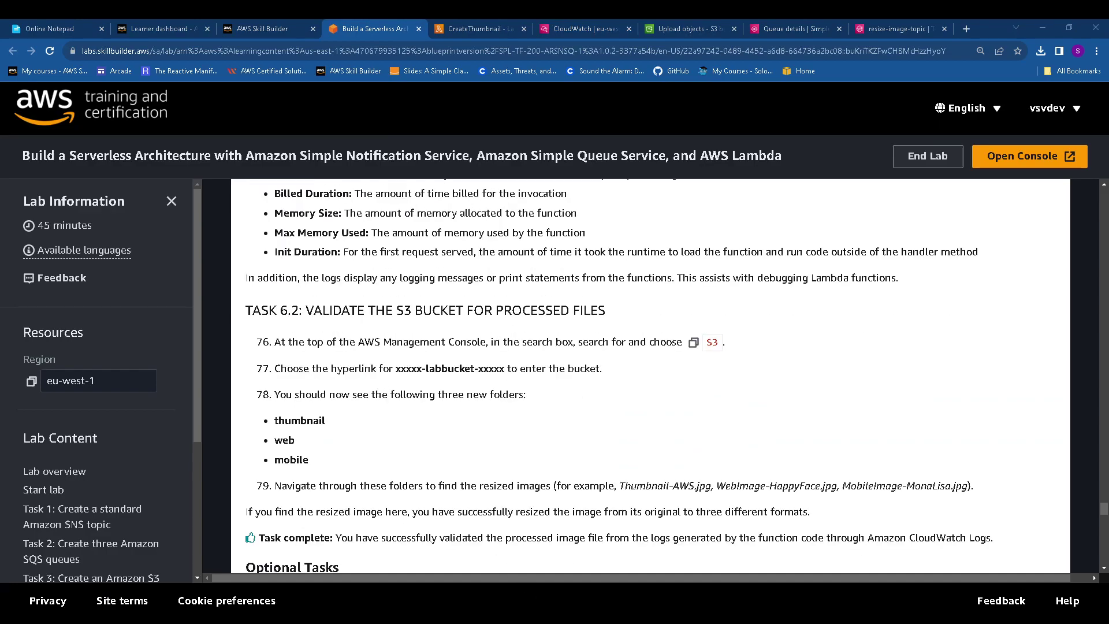
pyautogui.moveTo(249, 305); pyautogui.dragTo(653, 324)
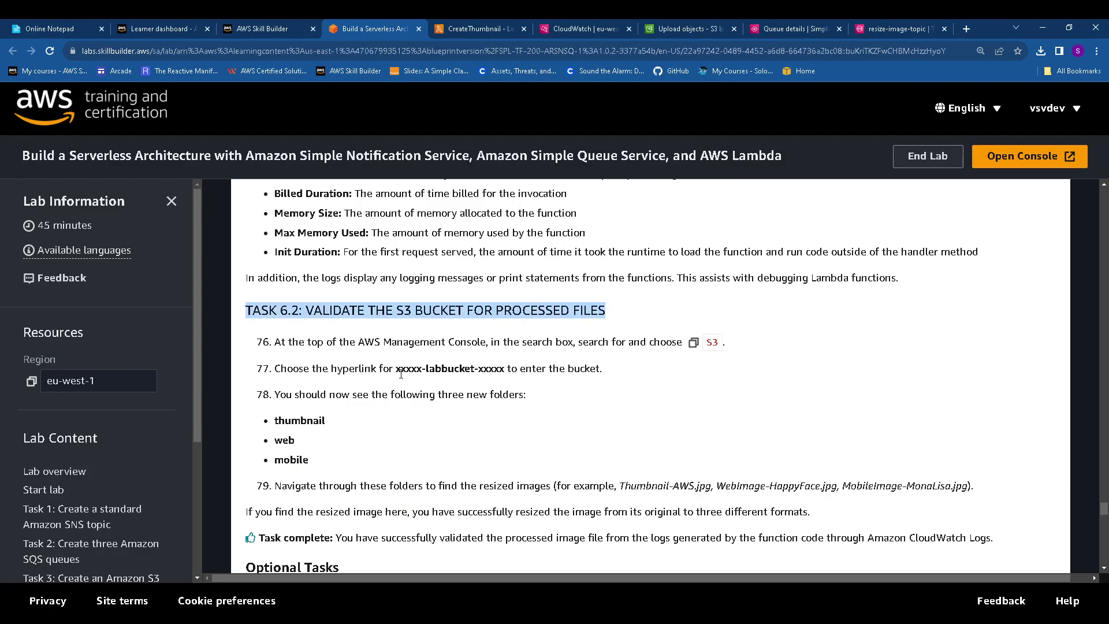
pyautogui.scroll(-1, 306, 411)
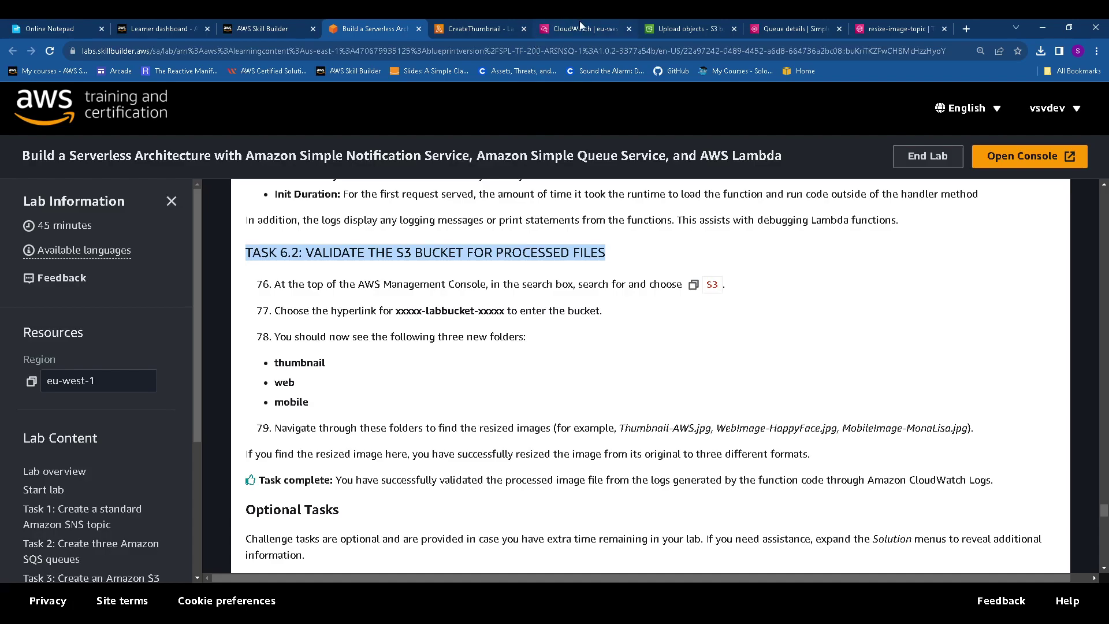
# - Close the S3 upload status for the list of general purpose buckets, and recheck lab steps 76 to 79
pyautogui.click(698, 31)
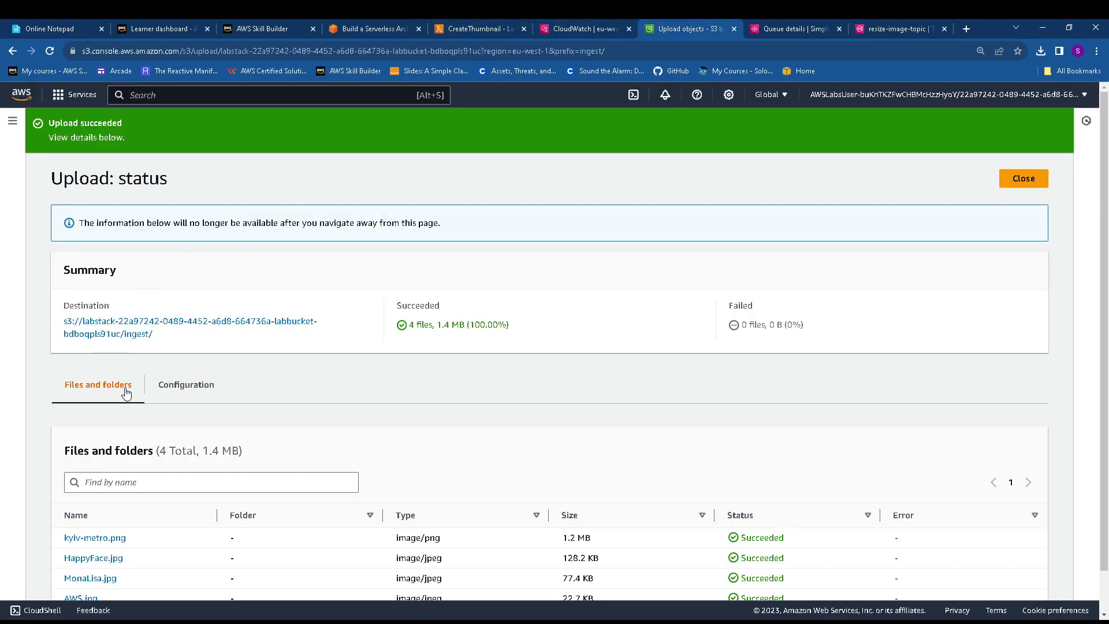
pyautogui.click(1017, 181)
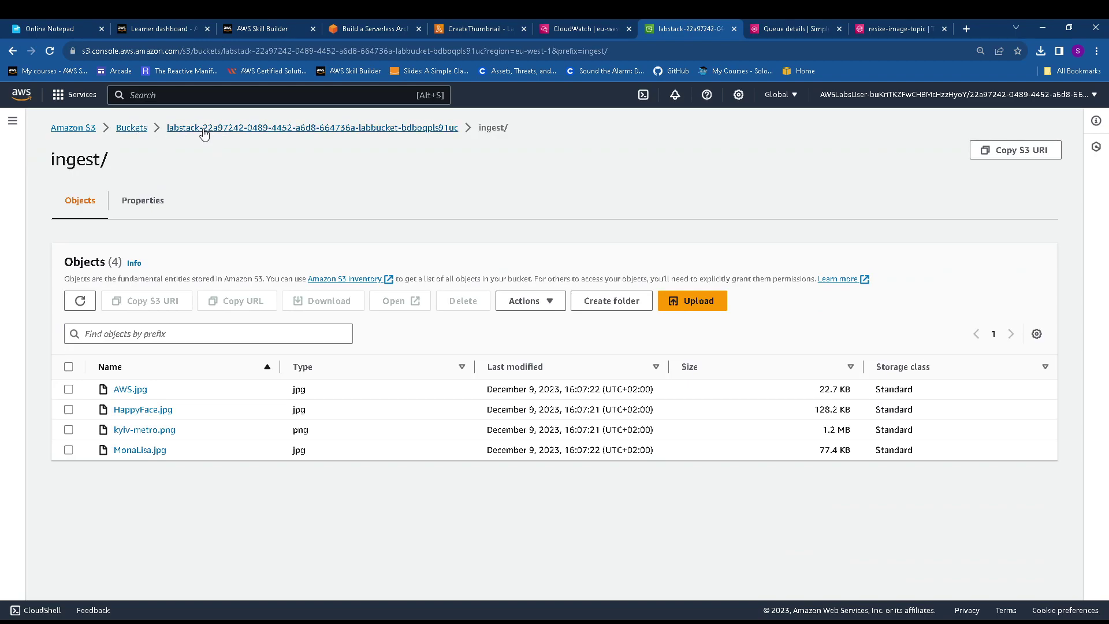
pyautogui.click(141, 134)
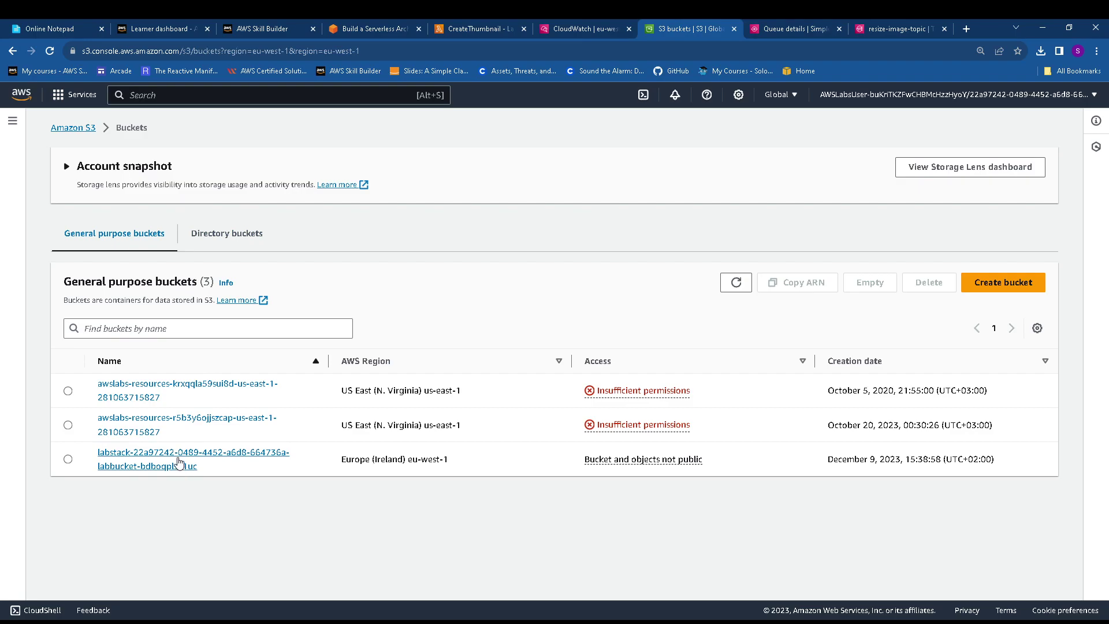
pyautogui.click(386, 25)
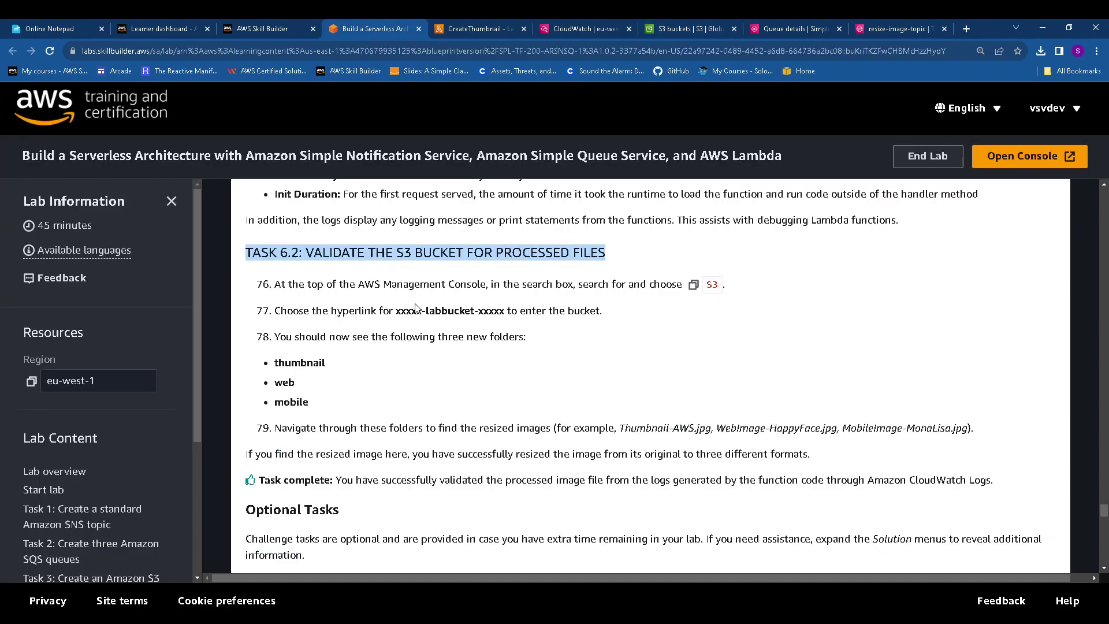
# - Open the lab's labbucket bucket from the S3 bucket list and view the resized images in its thumbnail folder
pyautogui.click(658, 27)
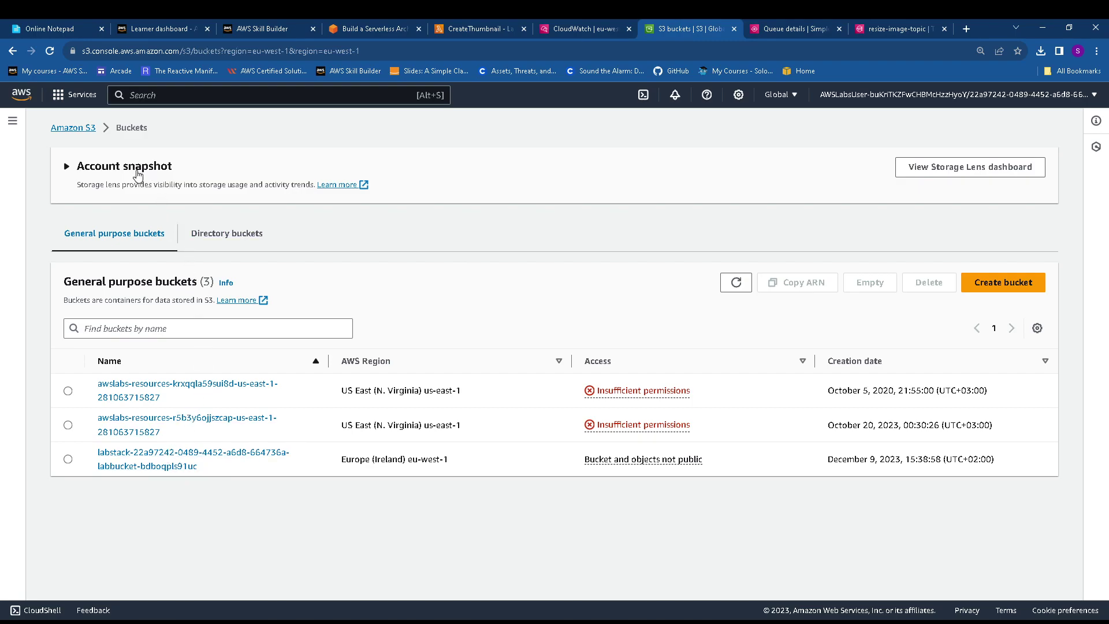
pyautogui.click(89, 131)
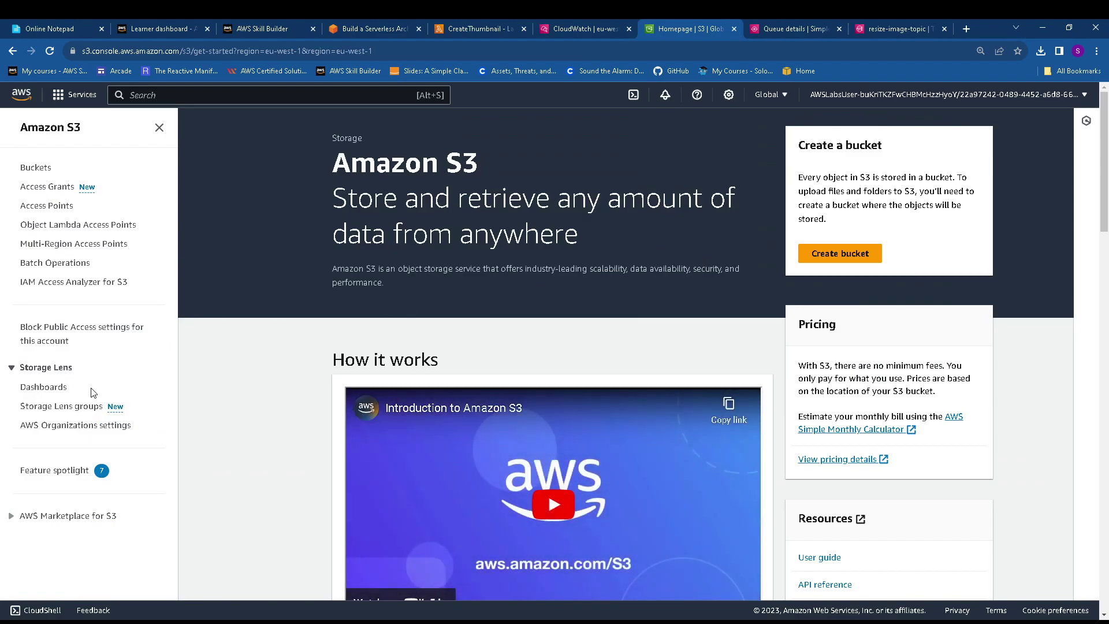
pyautogui.click(36, 167)
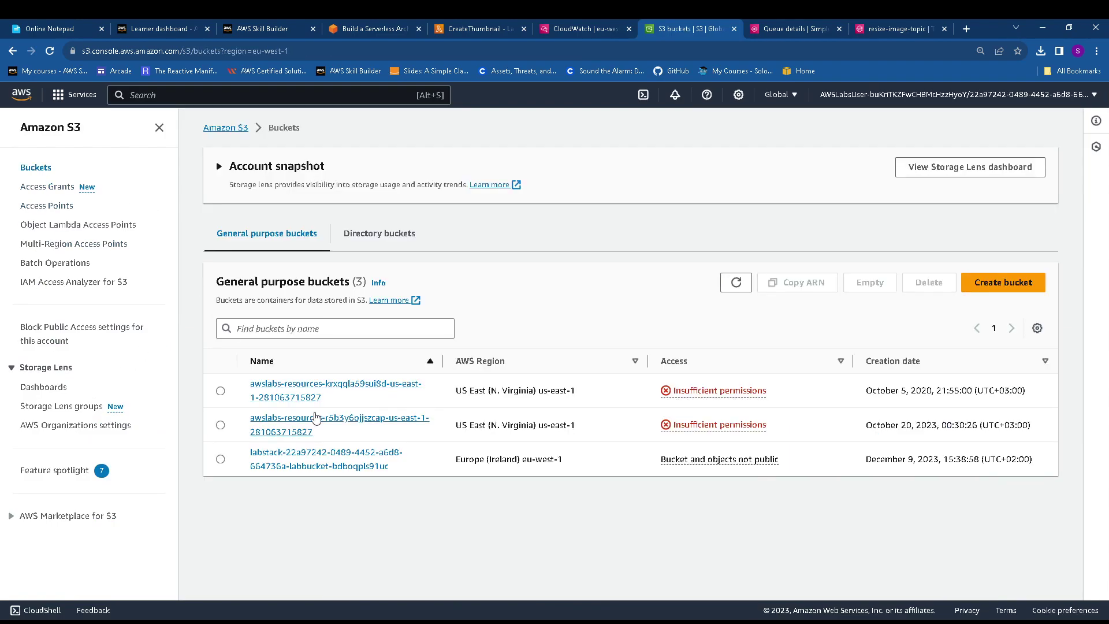
pyautogui.click(346, 468)
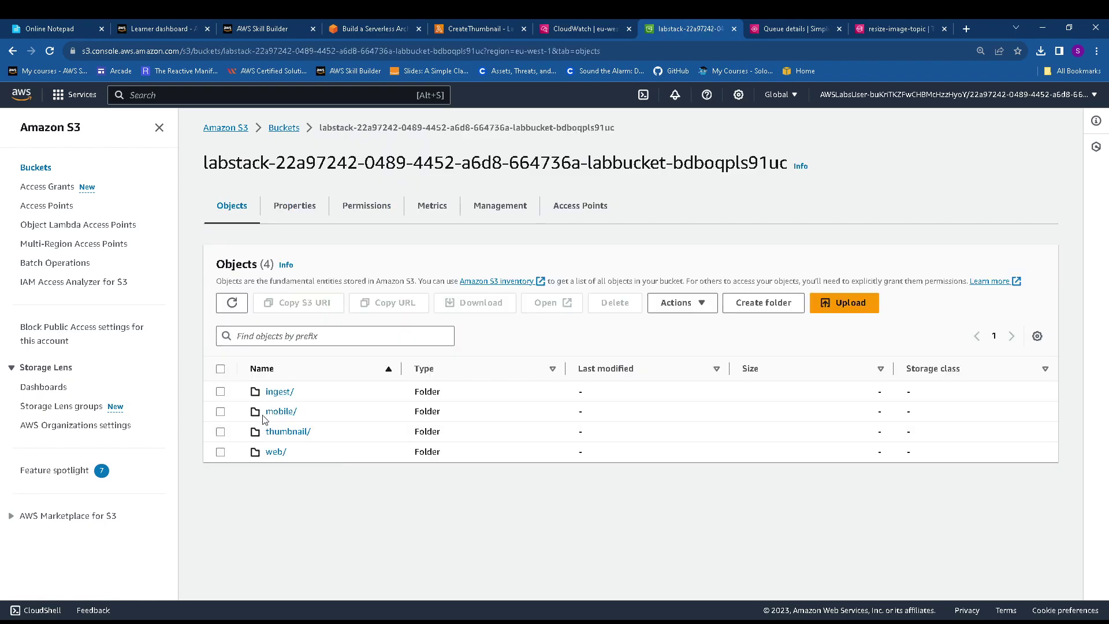
pyautogui.click(292, 435)
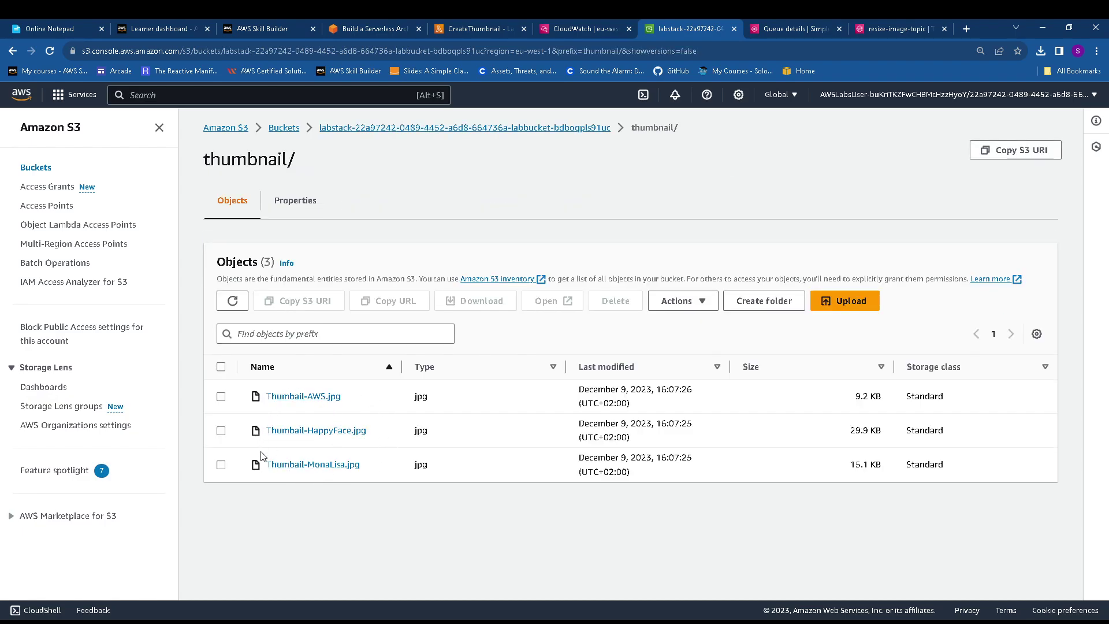
# - Return to the lab instructions and highlight the thumbnail, web and mobile folder names in step 78
pyautogui.click(471, 27)
pyautogui.click(372, 27)
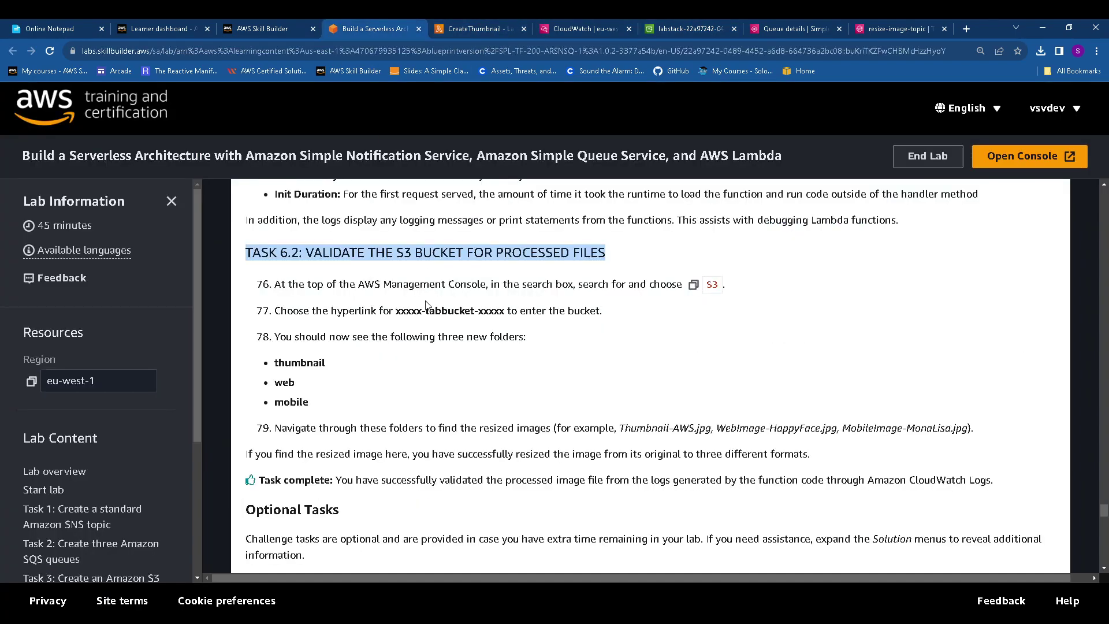
pyautogui.scroll(-1, 381, 327)
pyautogui.moveTo(267, 306); pyautogui.dragTo(358, 350)
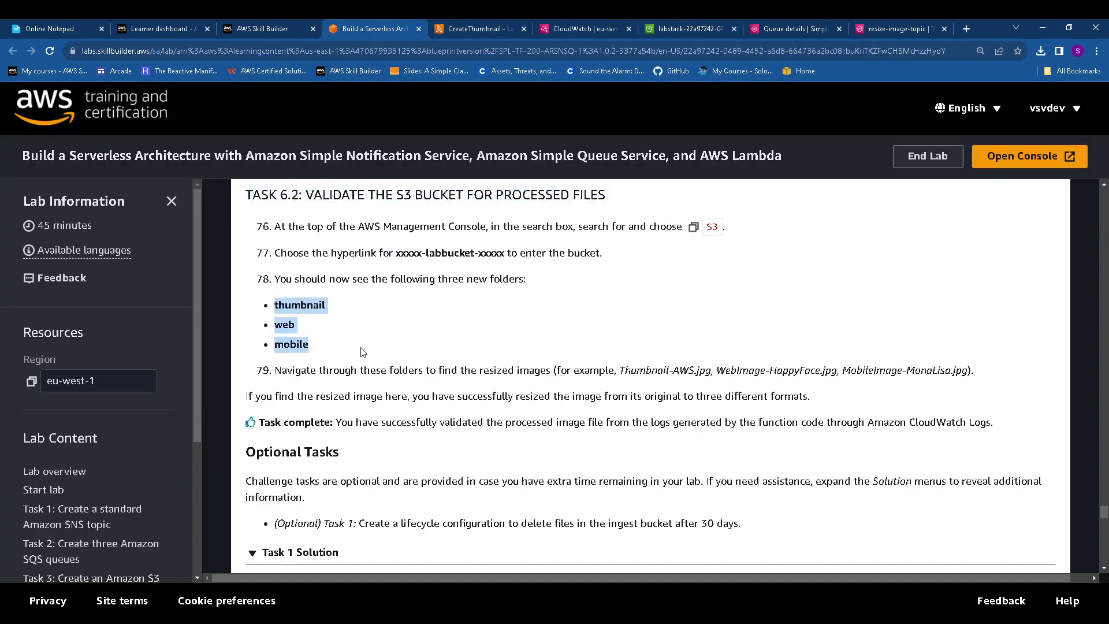